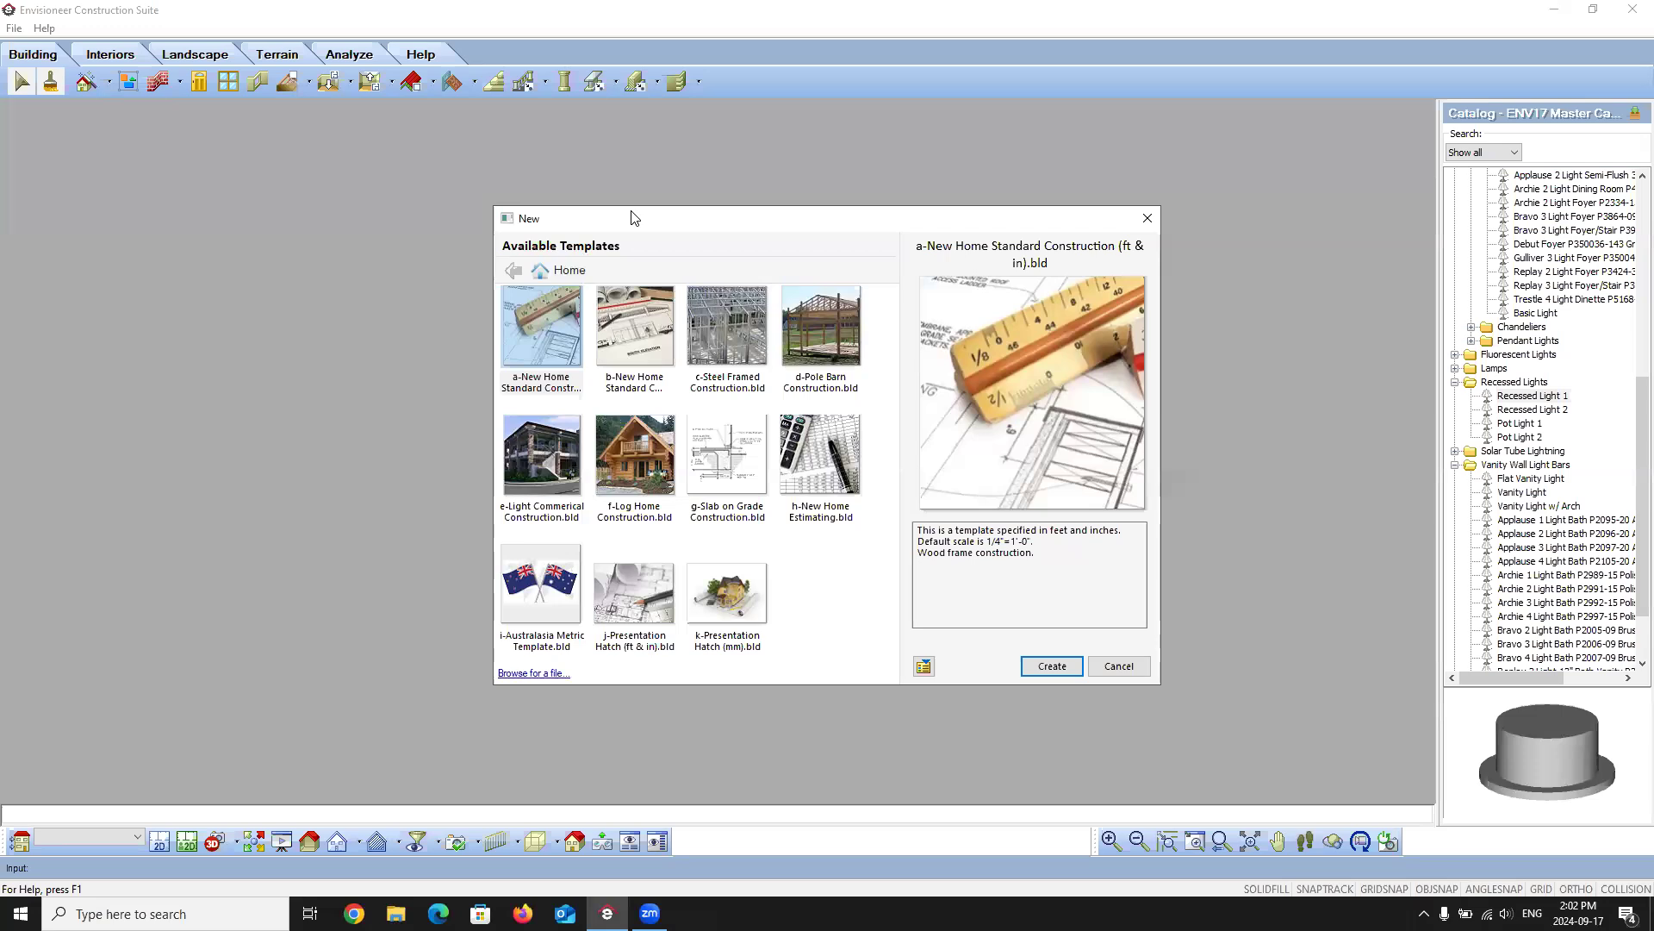
- Create a new project from the a-New Home Standard Construction (ft & in) template
left_click(531, 328)
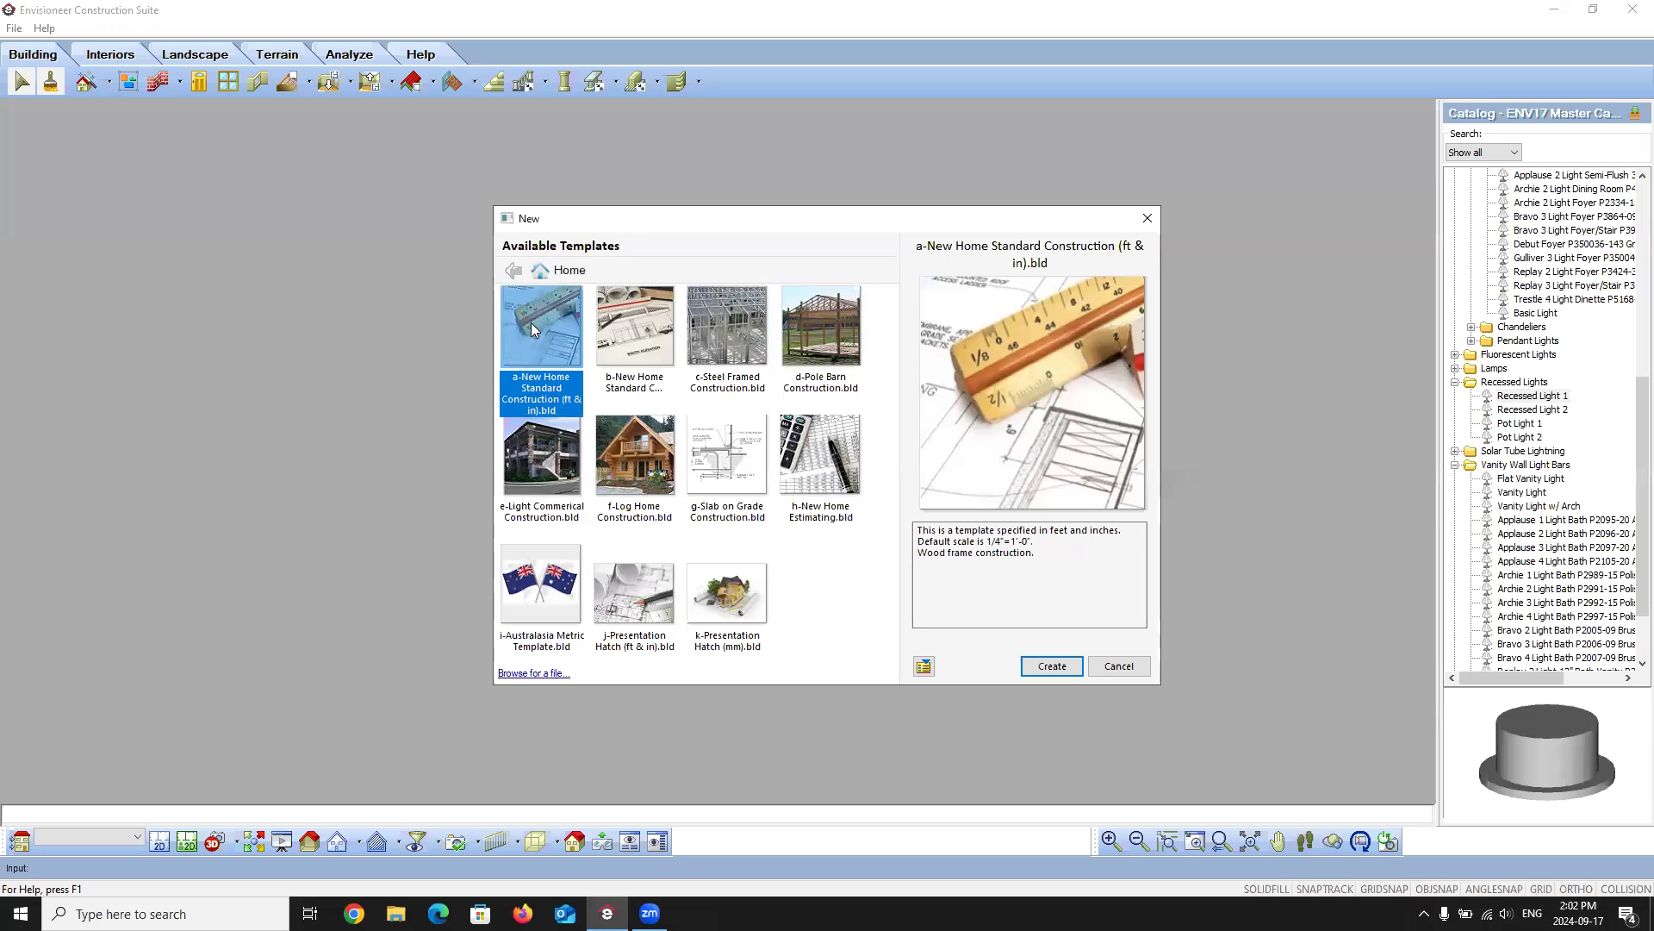
left_click(1049, 665)
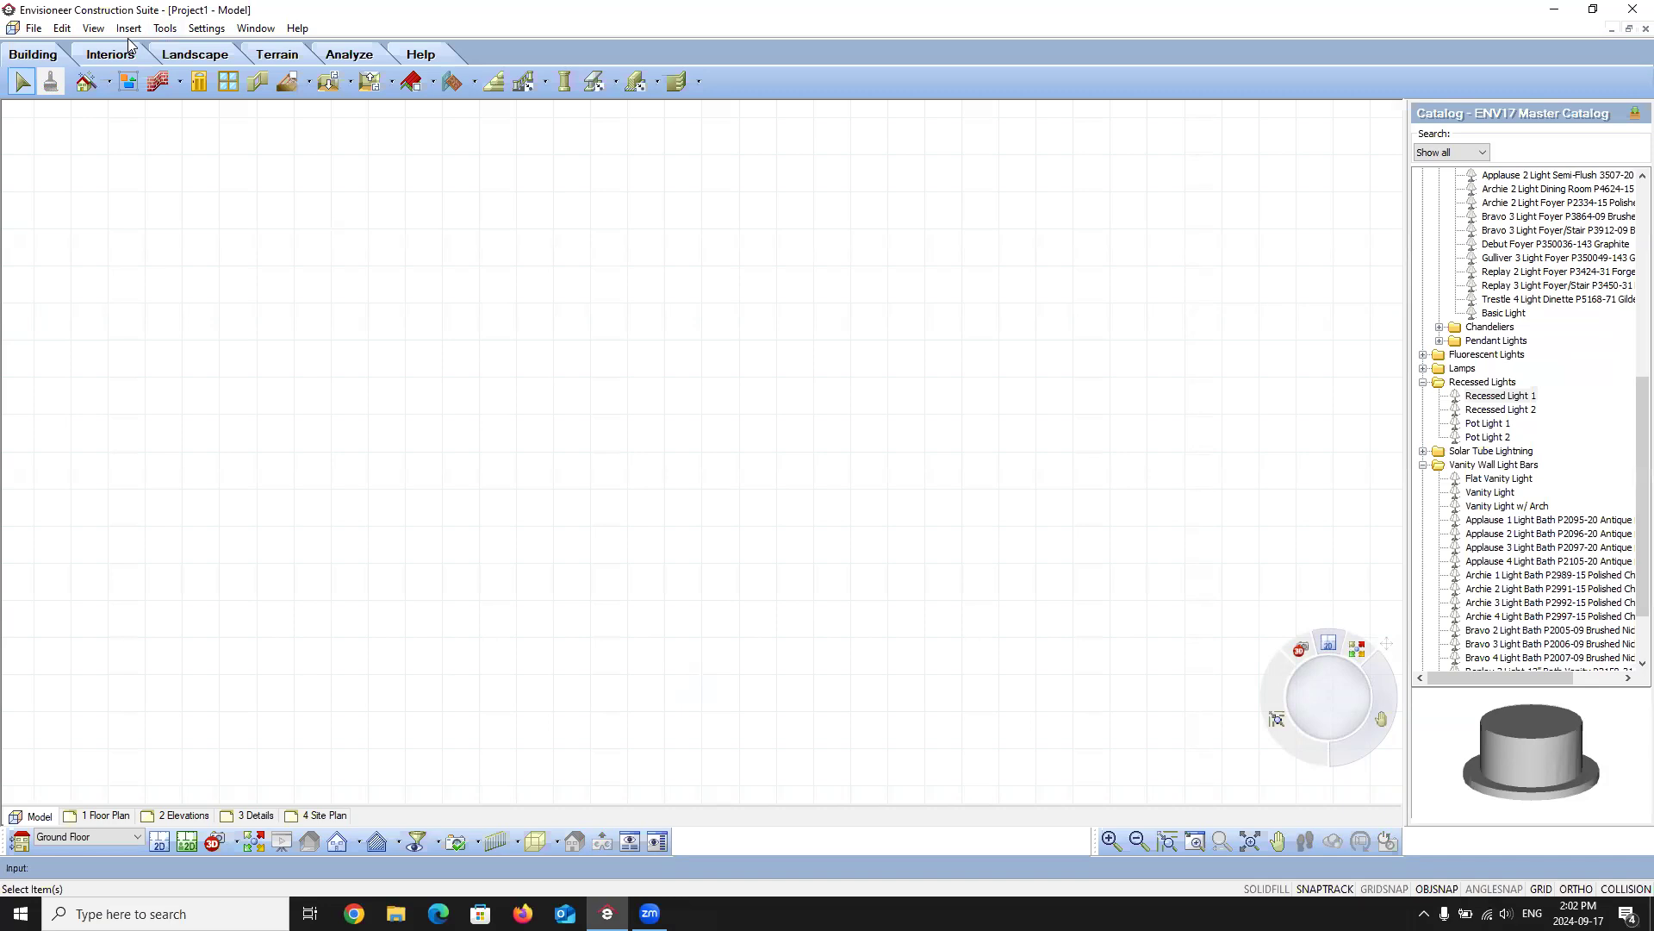
- Open the Building Locations settings and review the project's floor entries and their heights
left_click(199, 31)
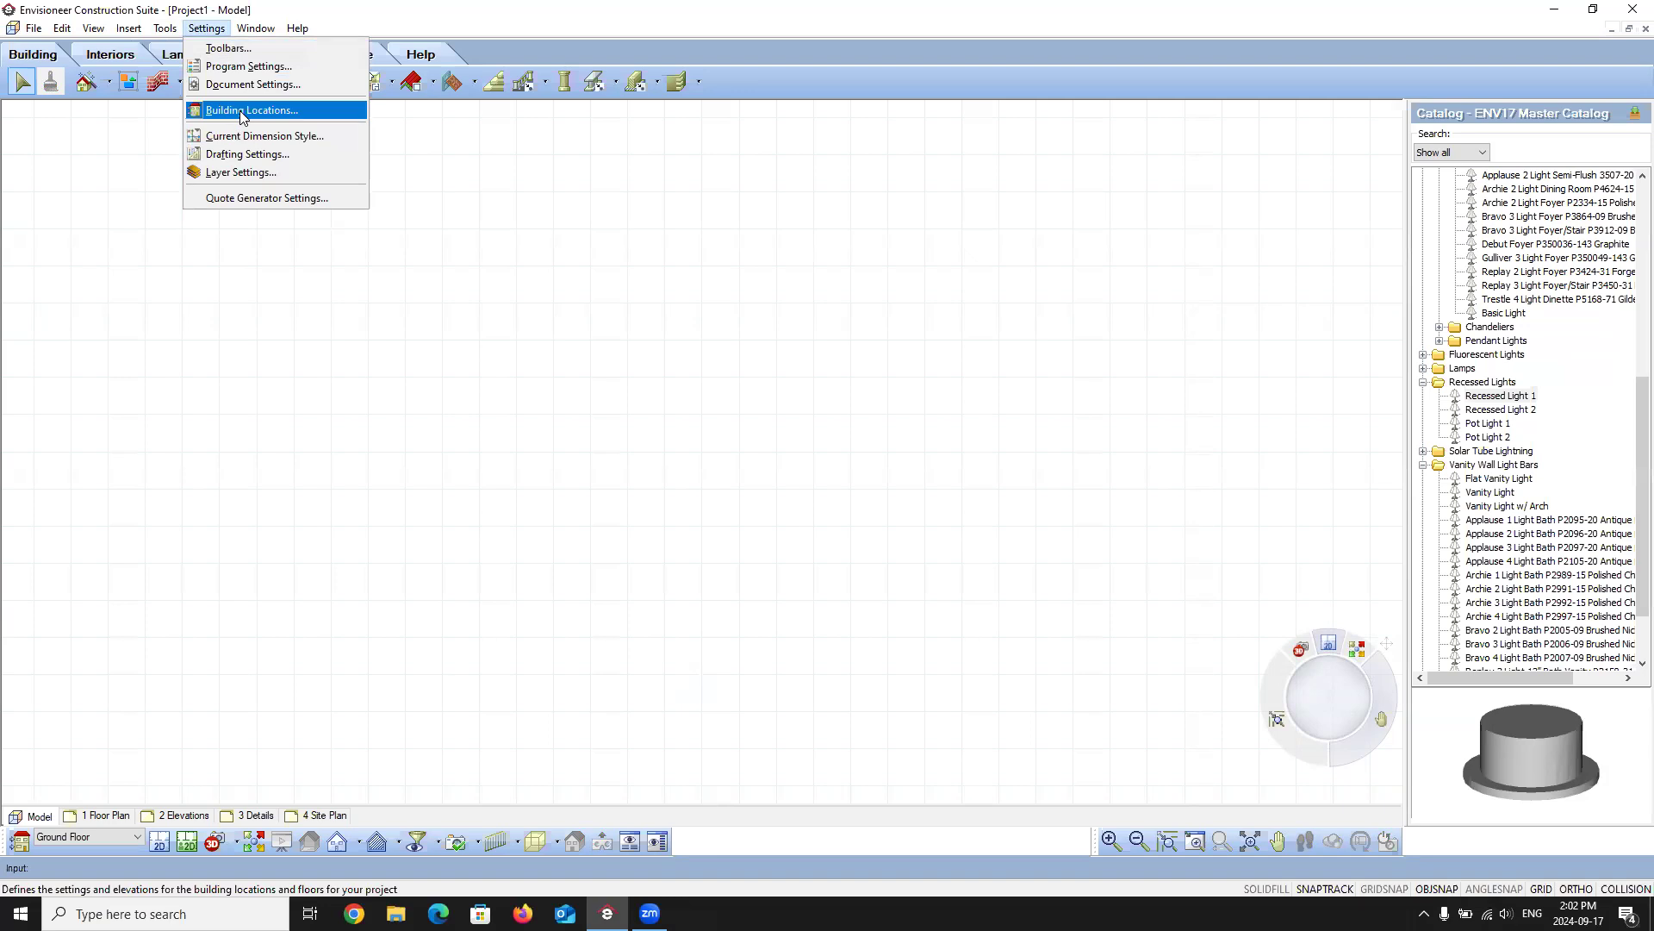
left_click(314, 12)
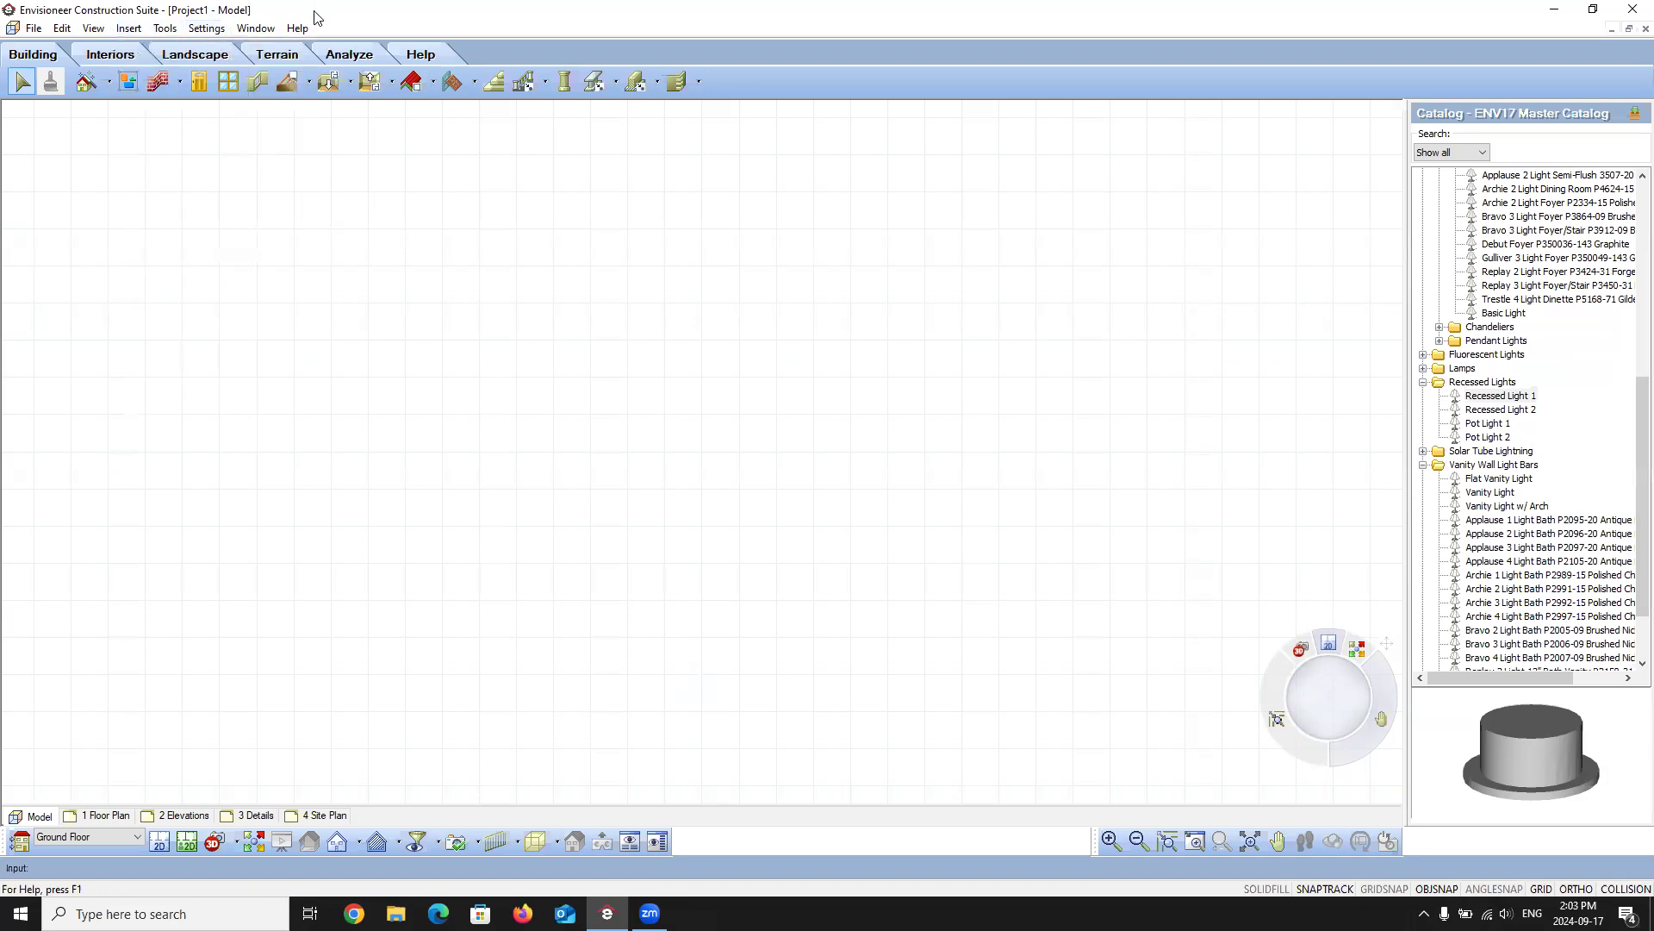
left_click(21, 844)
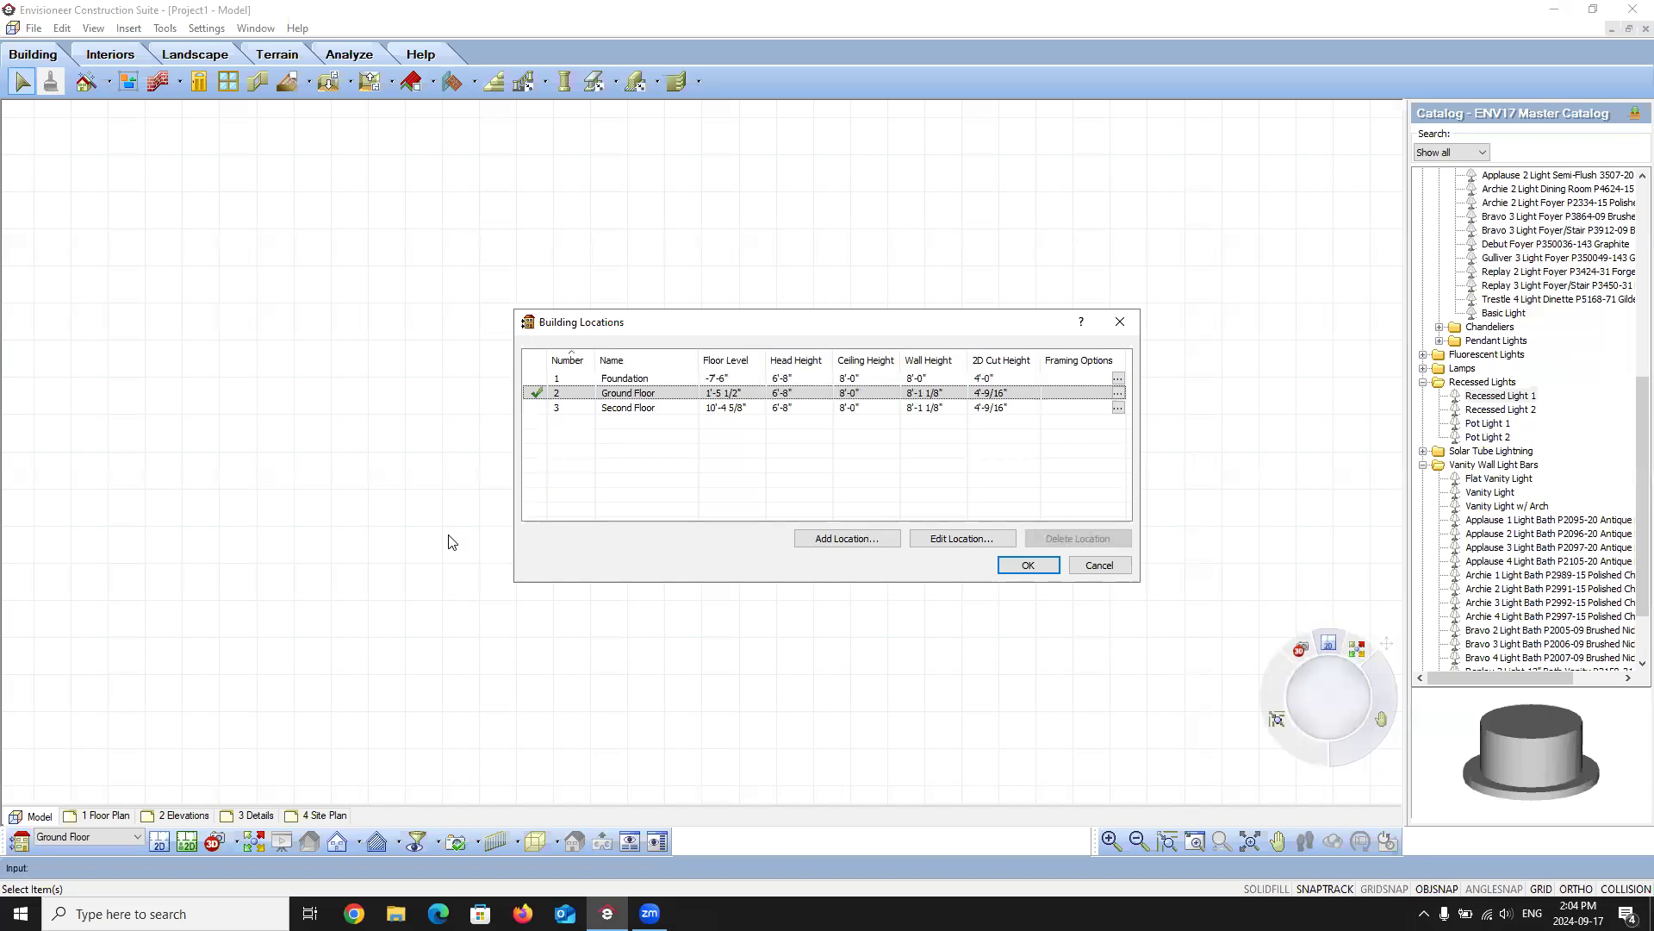
left_click(536, 392)
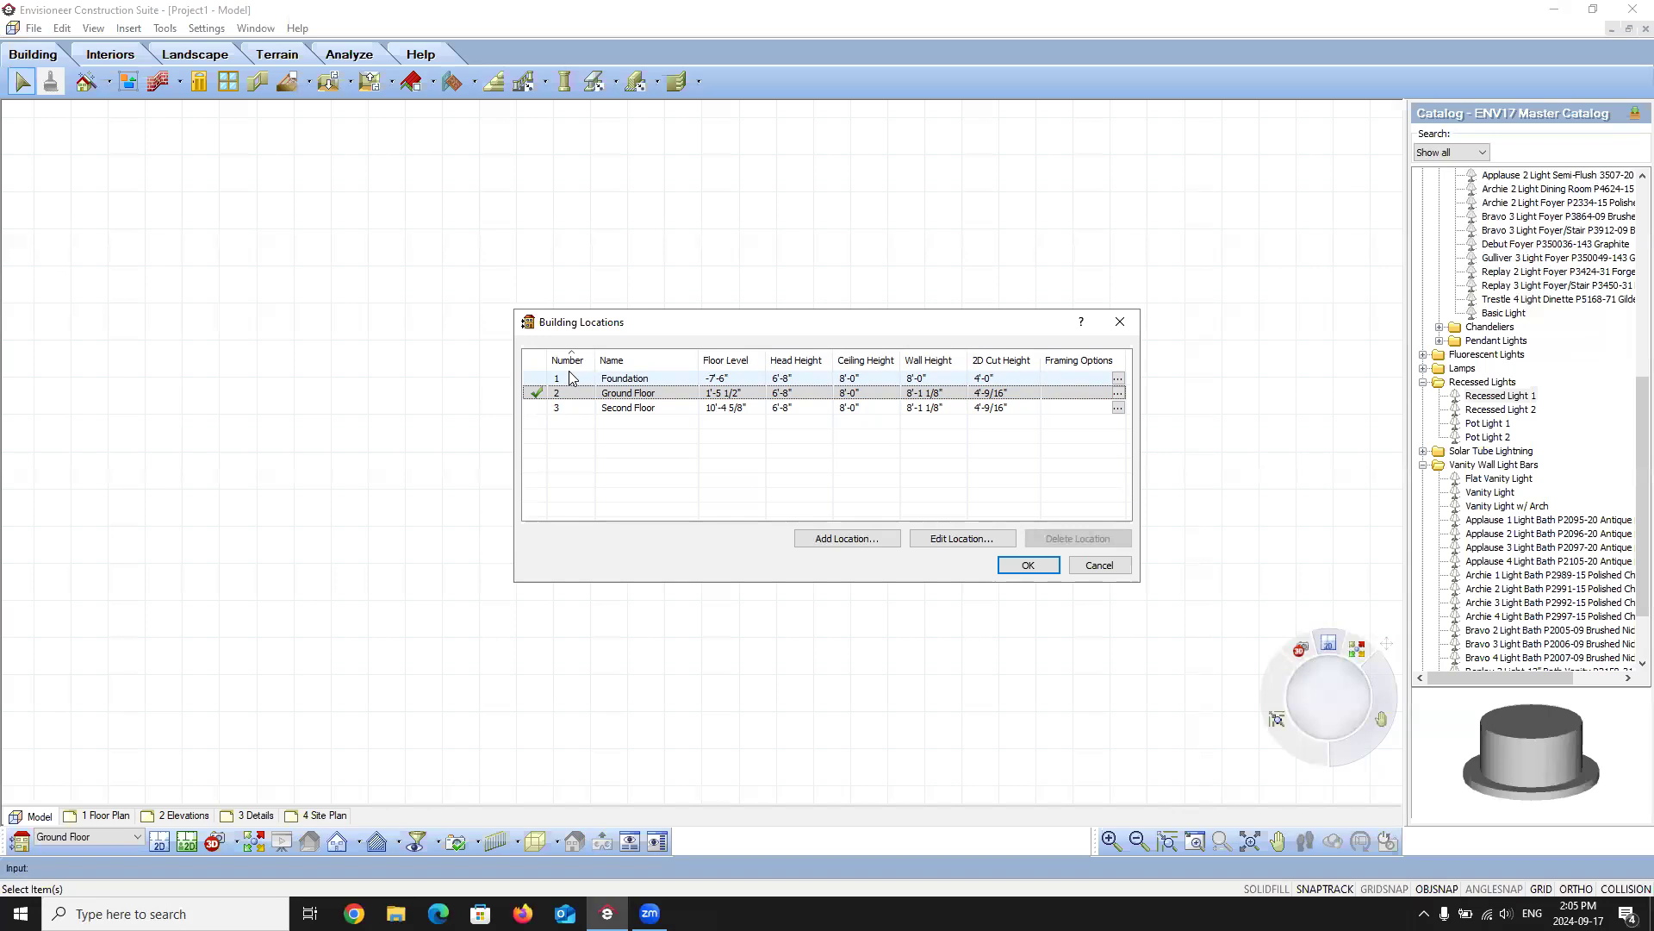
left_click(659, 398)
left_click(660, 394)
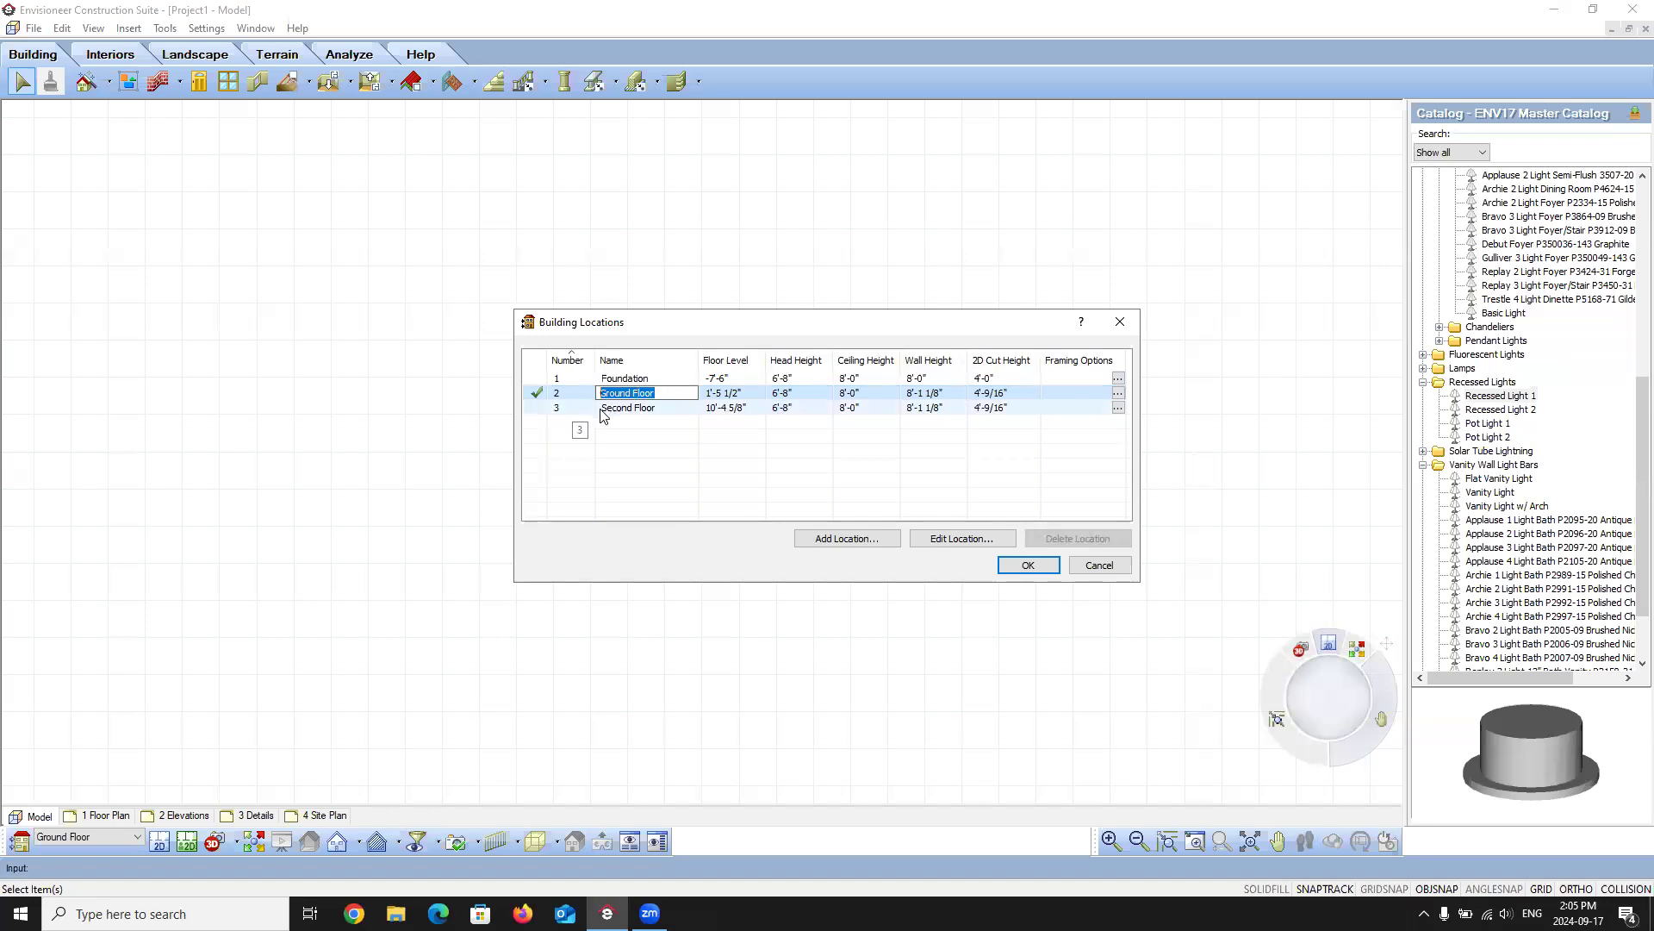
left_click(668, 410)
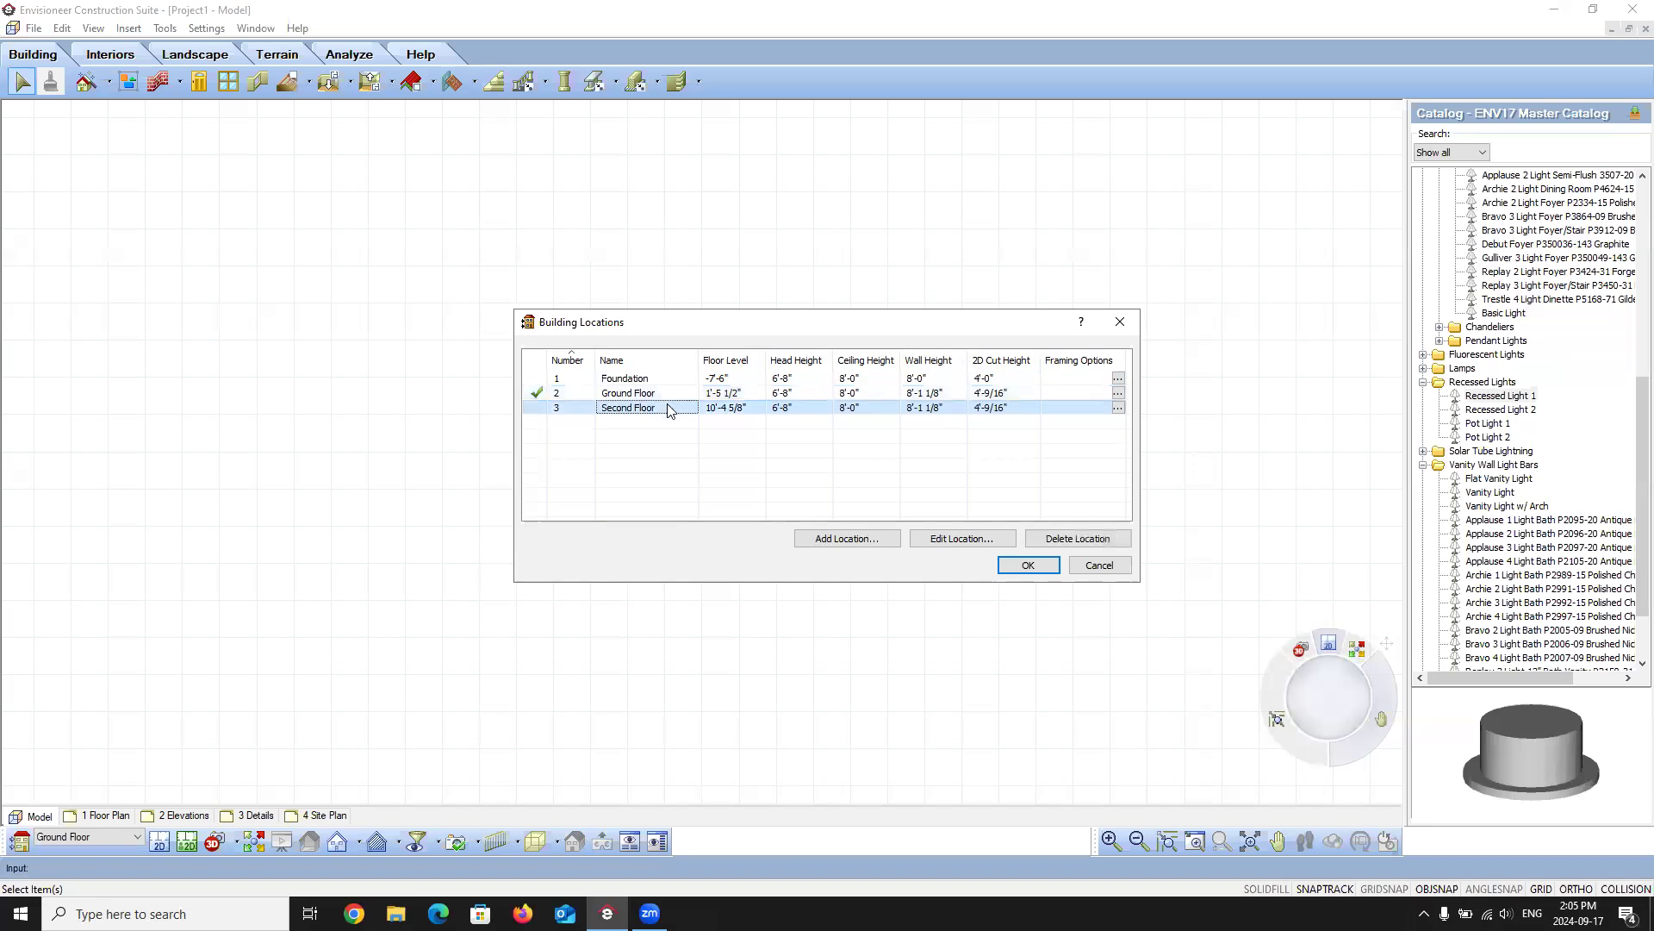
left_click(672, 396)
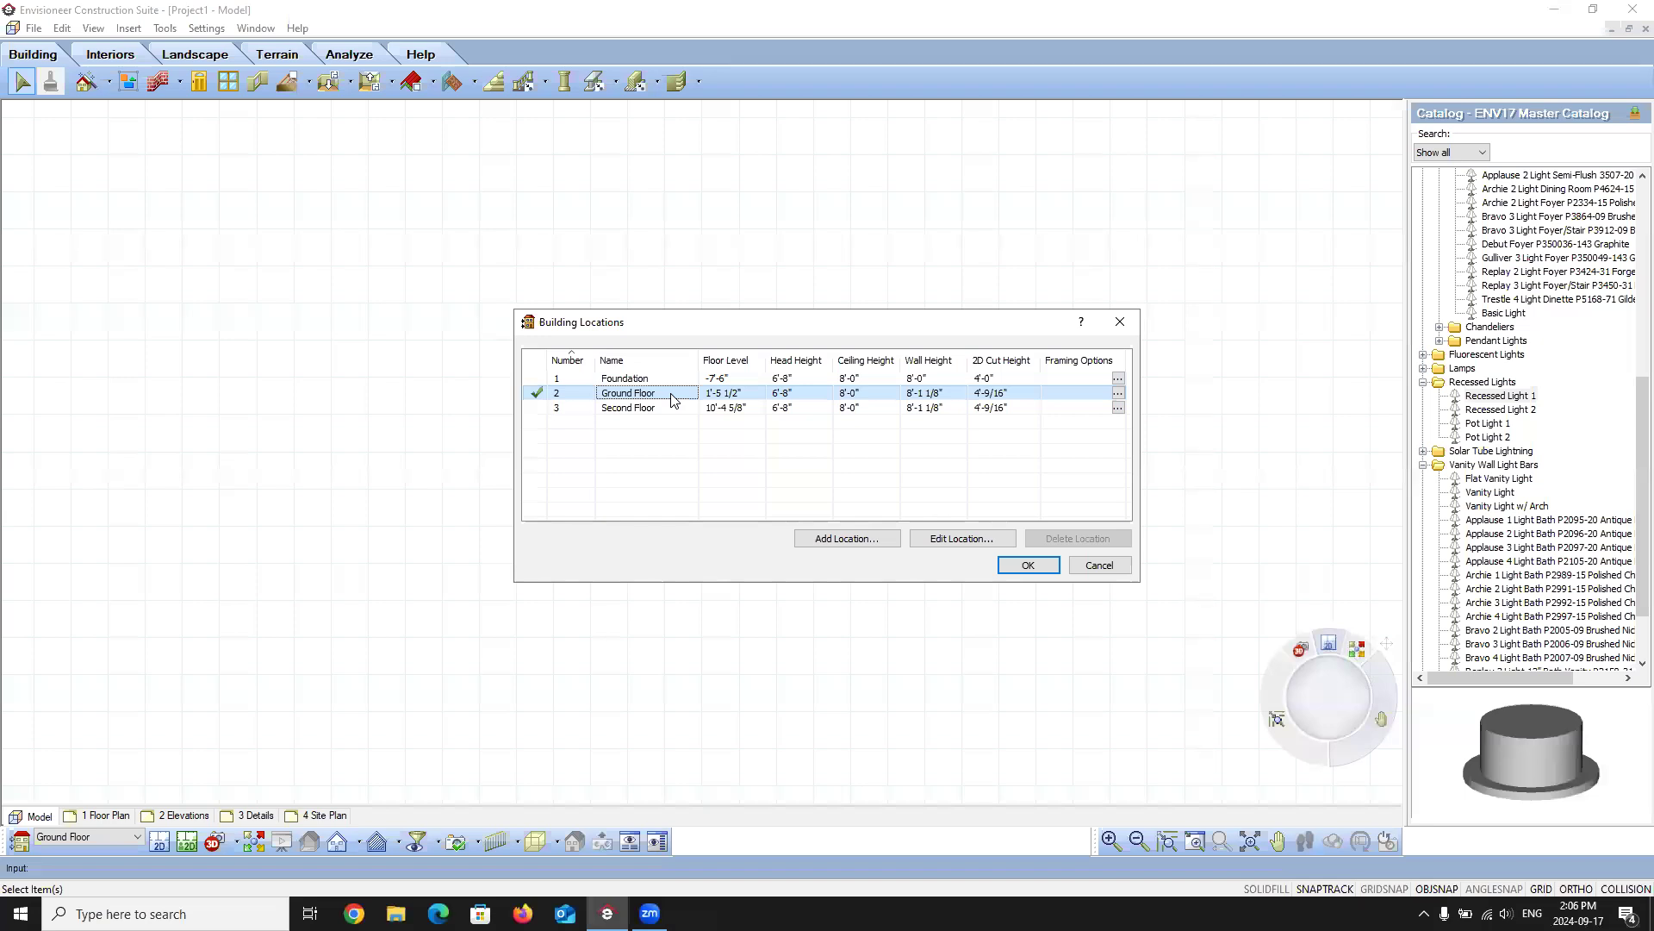
- Examine the Ground Floor's wall, ceiling, head and floor level heights in the Location Calculator without changing them
left_click(977, 540)
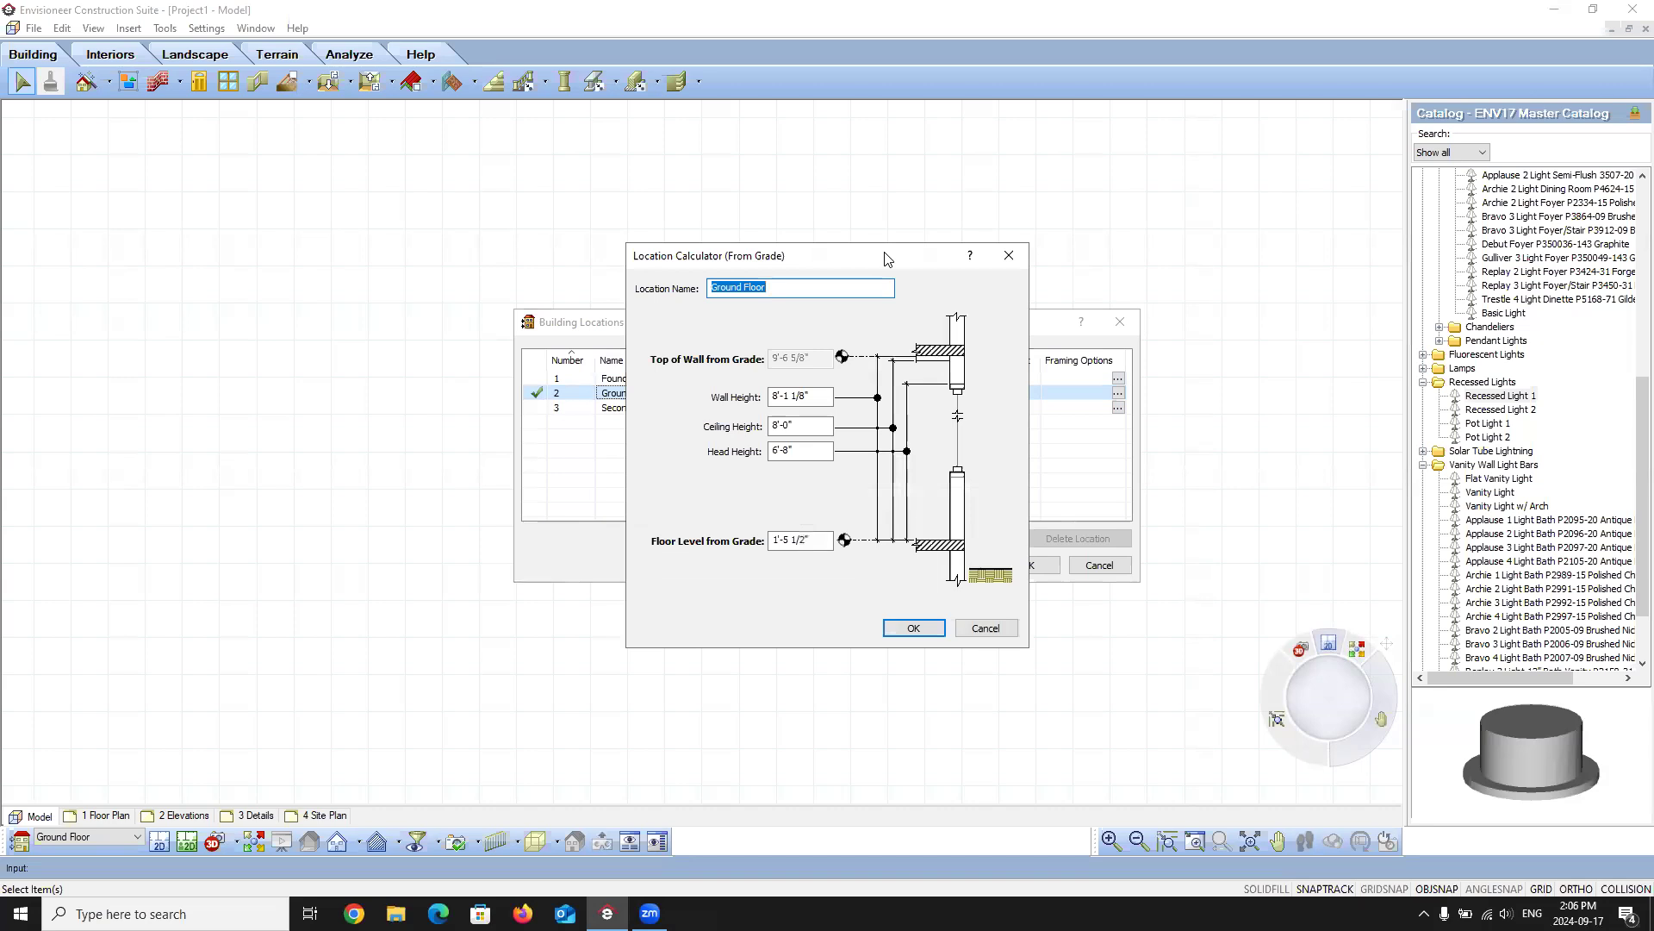
left_click_drag(885, 259, 332, 262)
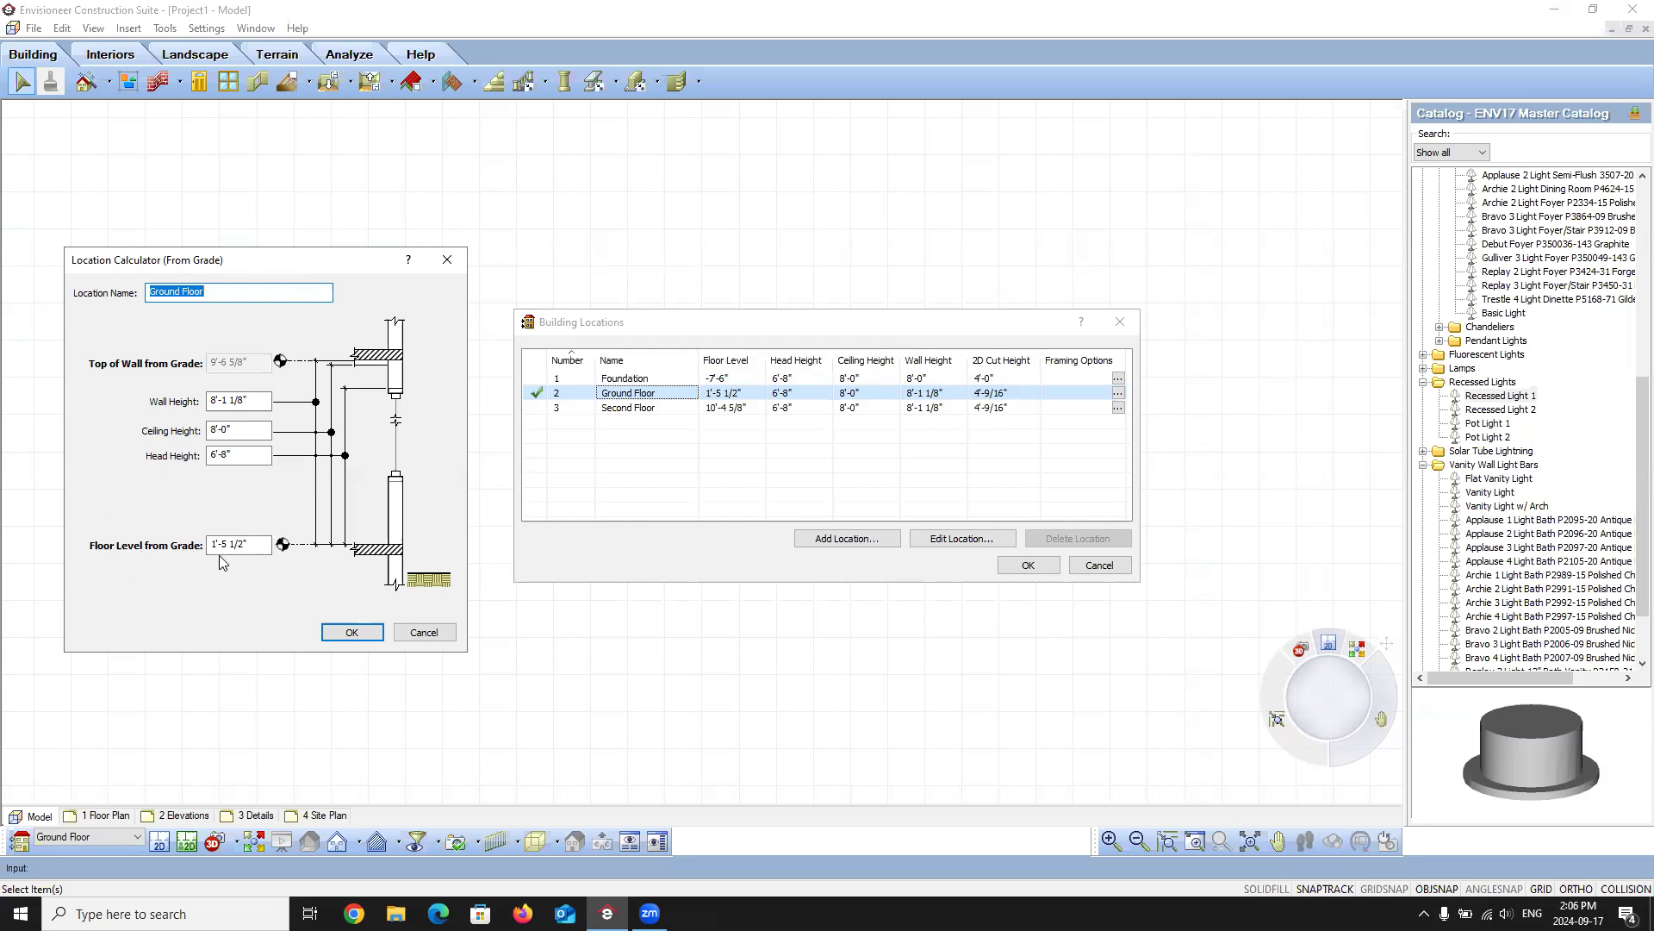
left_click_drag(257, 544, 174, 546)
left_click(425, 632)
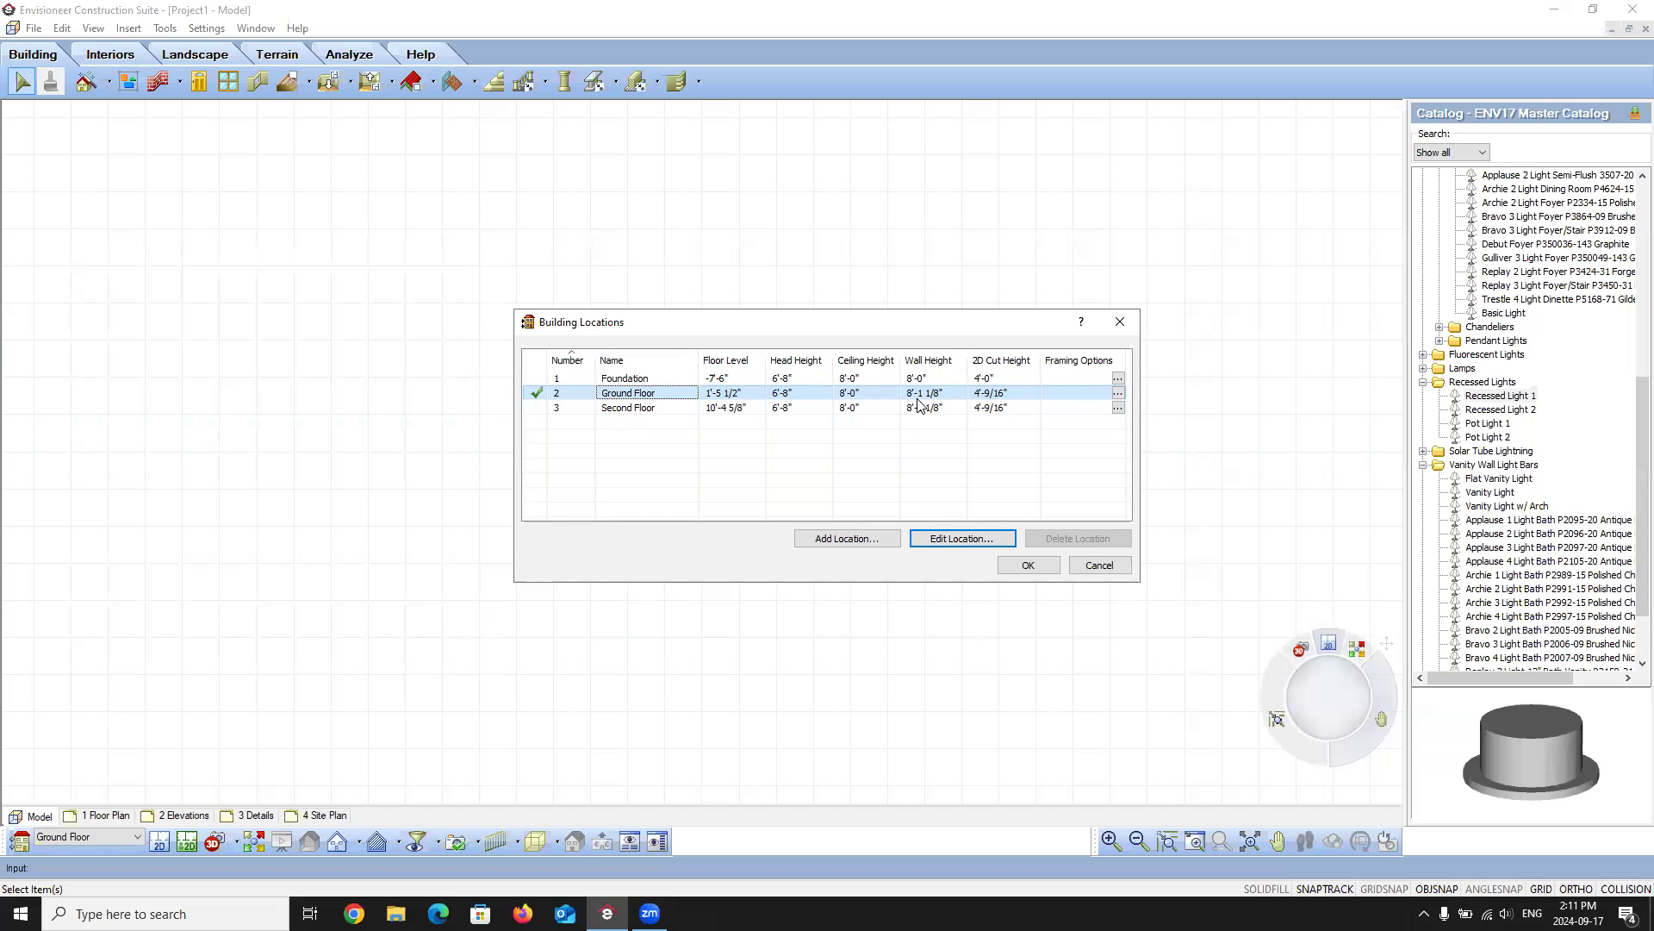
left_click(948, 538)
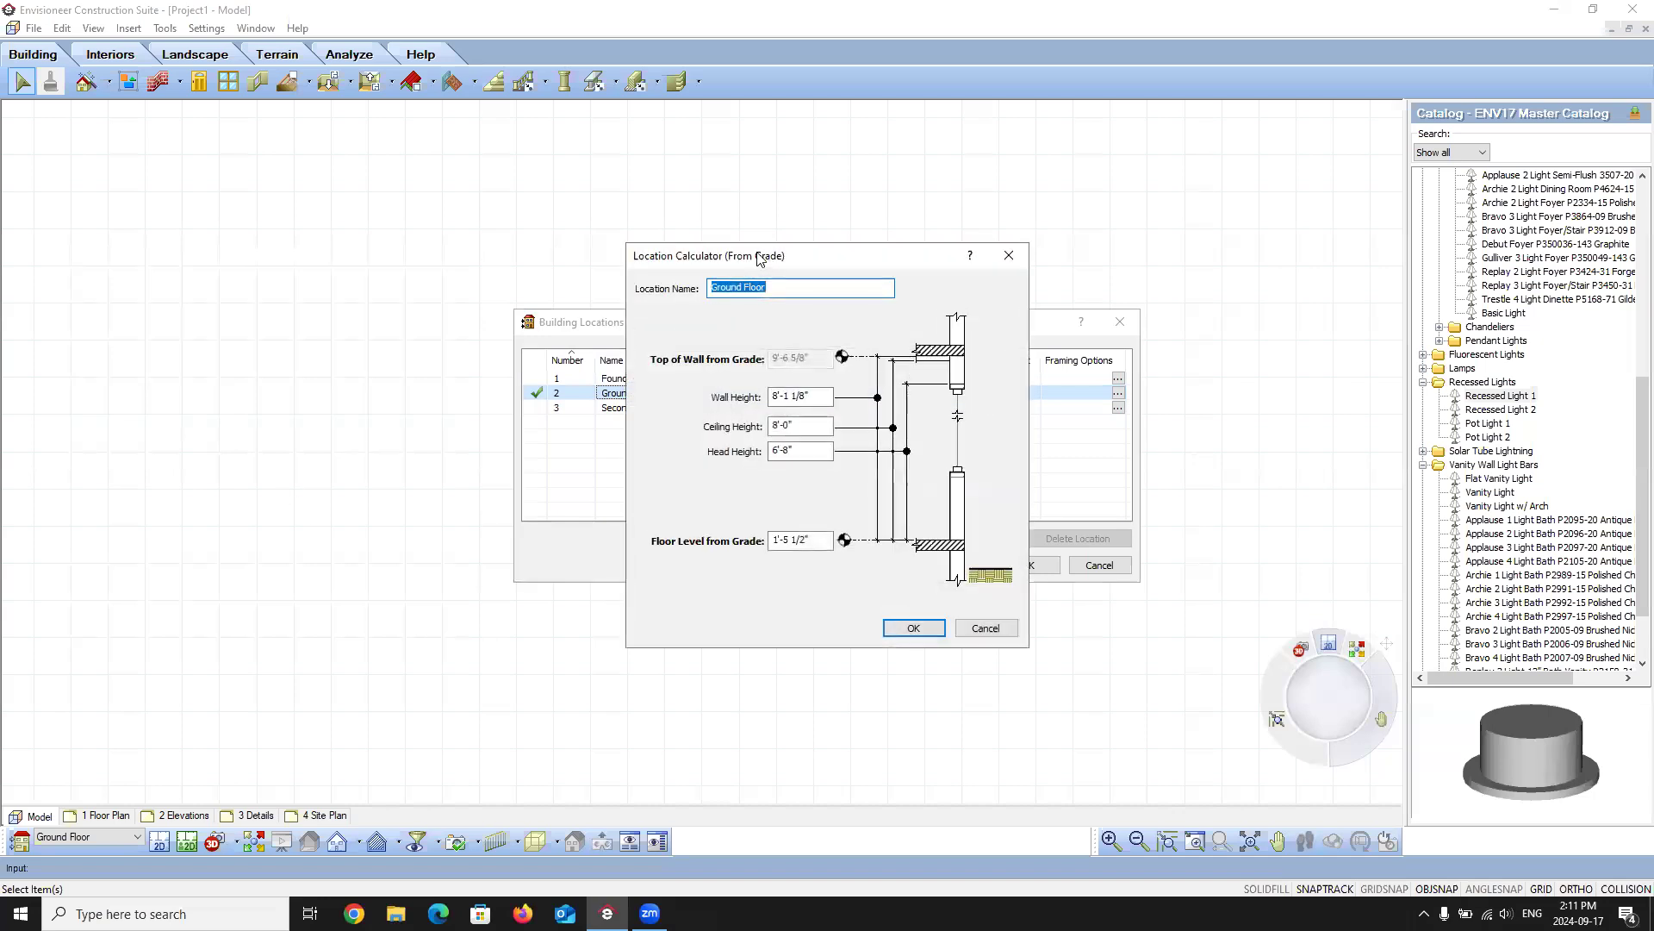
left_click_drag(758, 258, 332, 230)
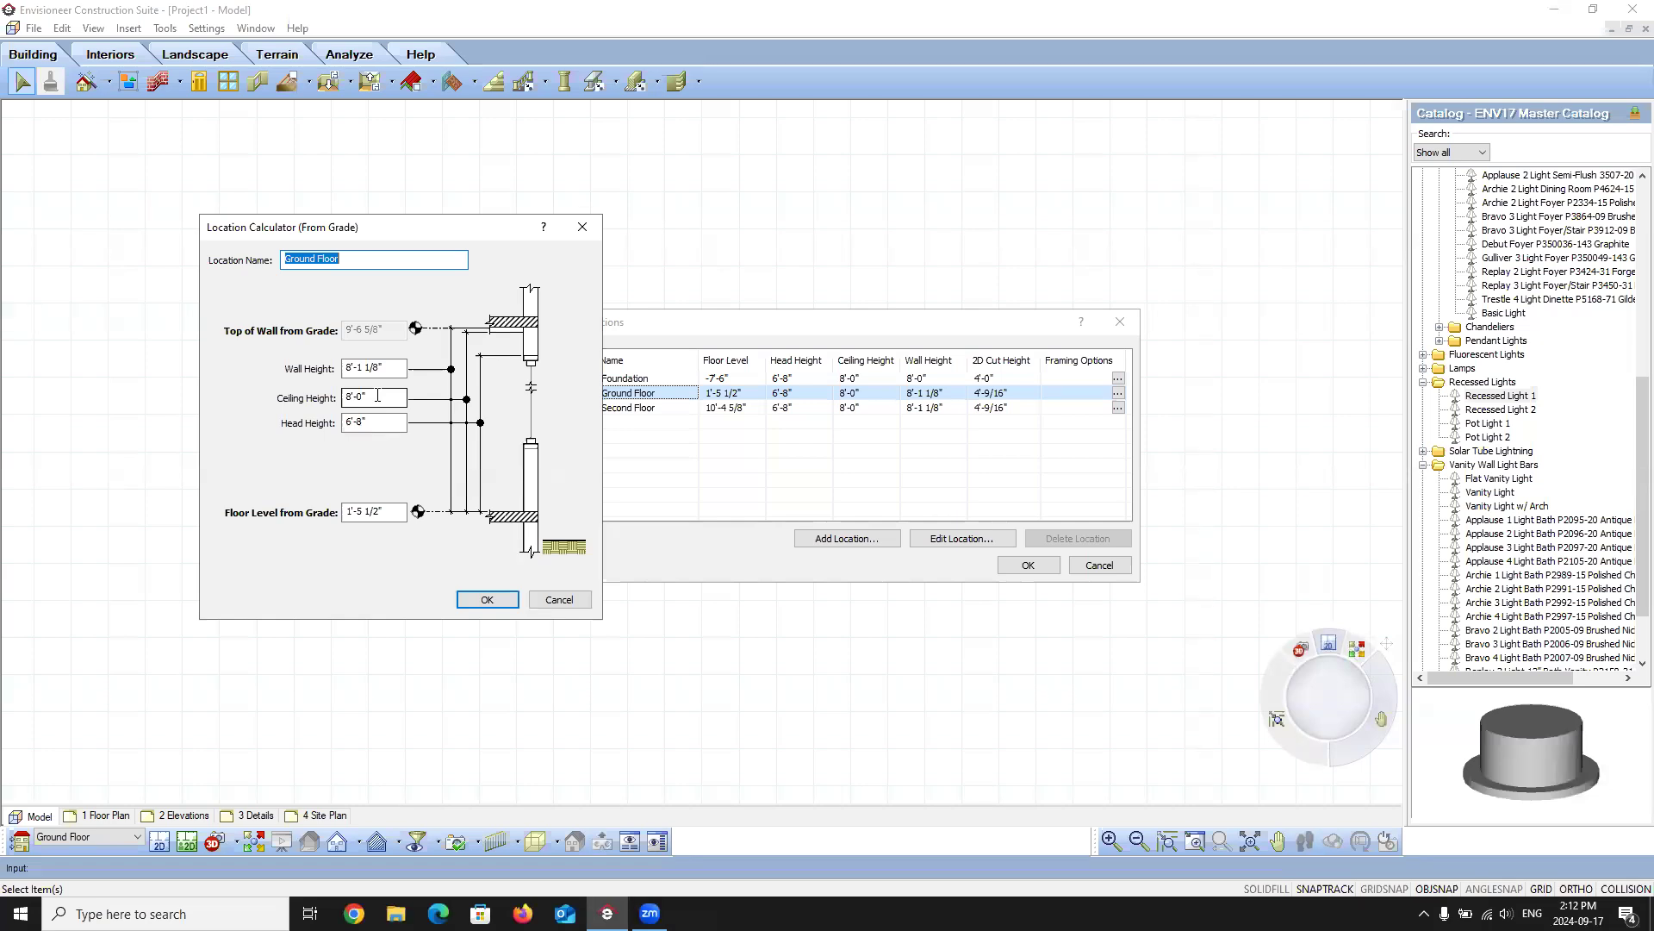
left_click(558, 601)
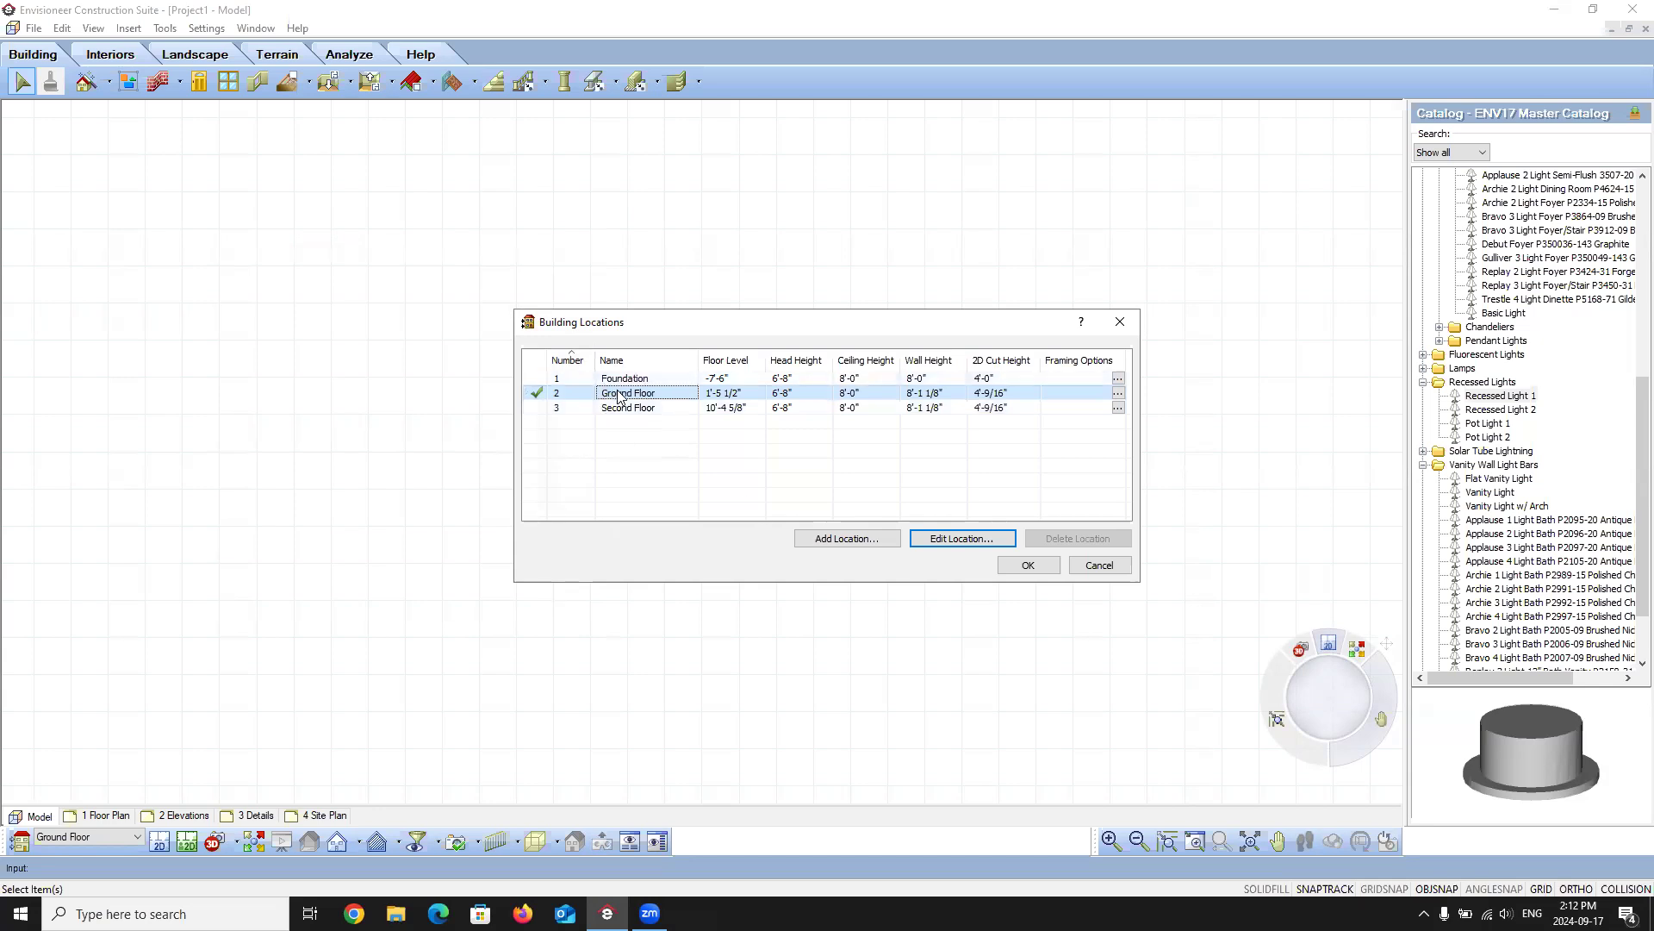
- Start a new building location calculated from an existing location, with 3/4" sheathing and 9.25" structural depth
left_click(824, 543)
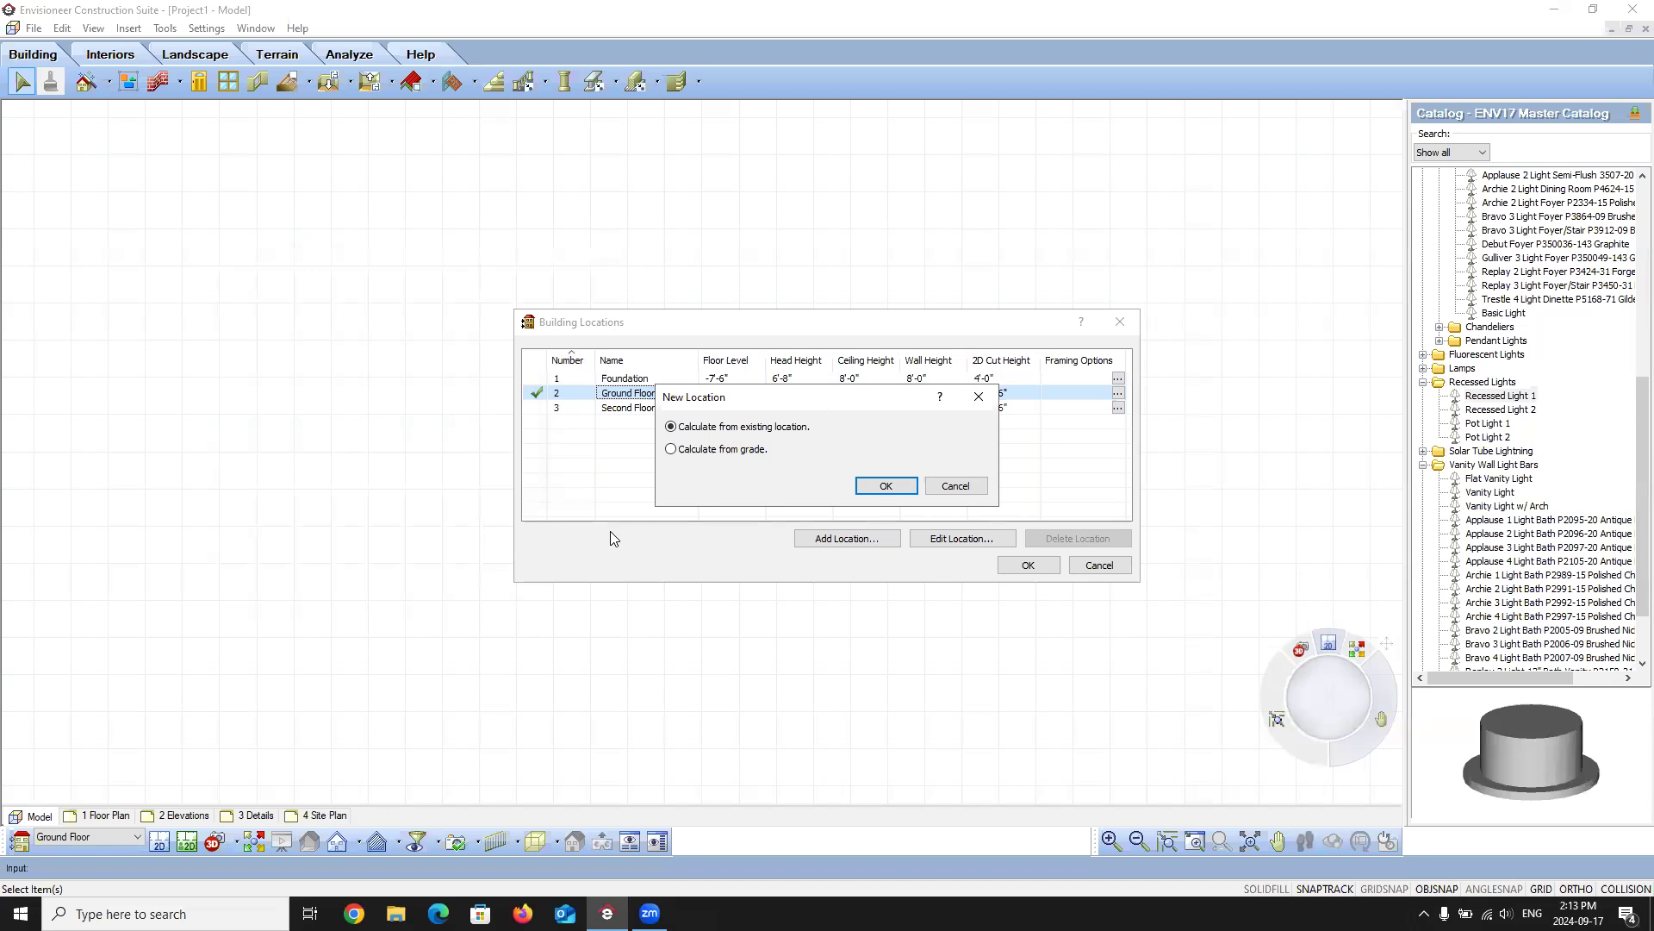
left_click(885, 487)
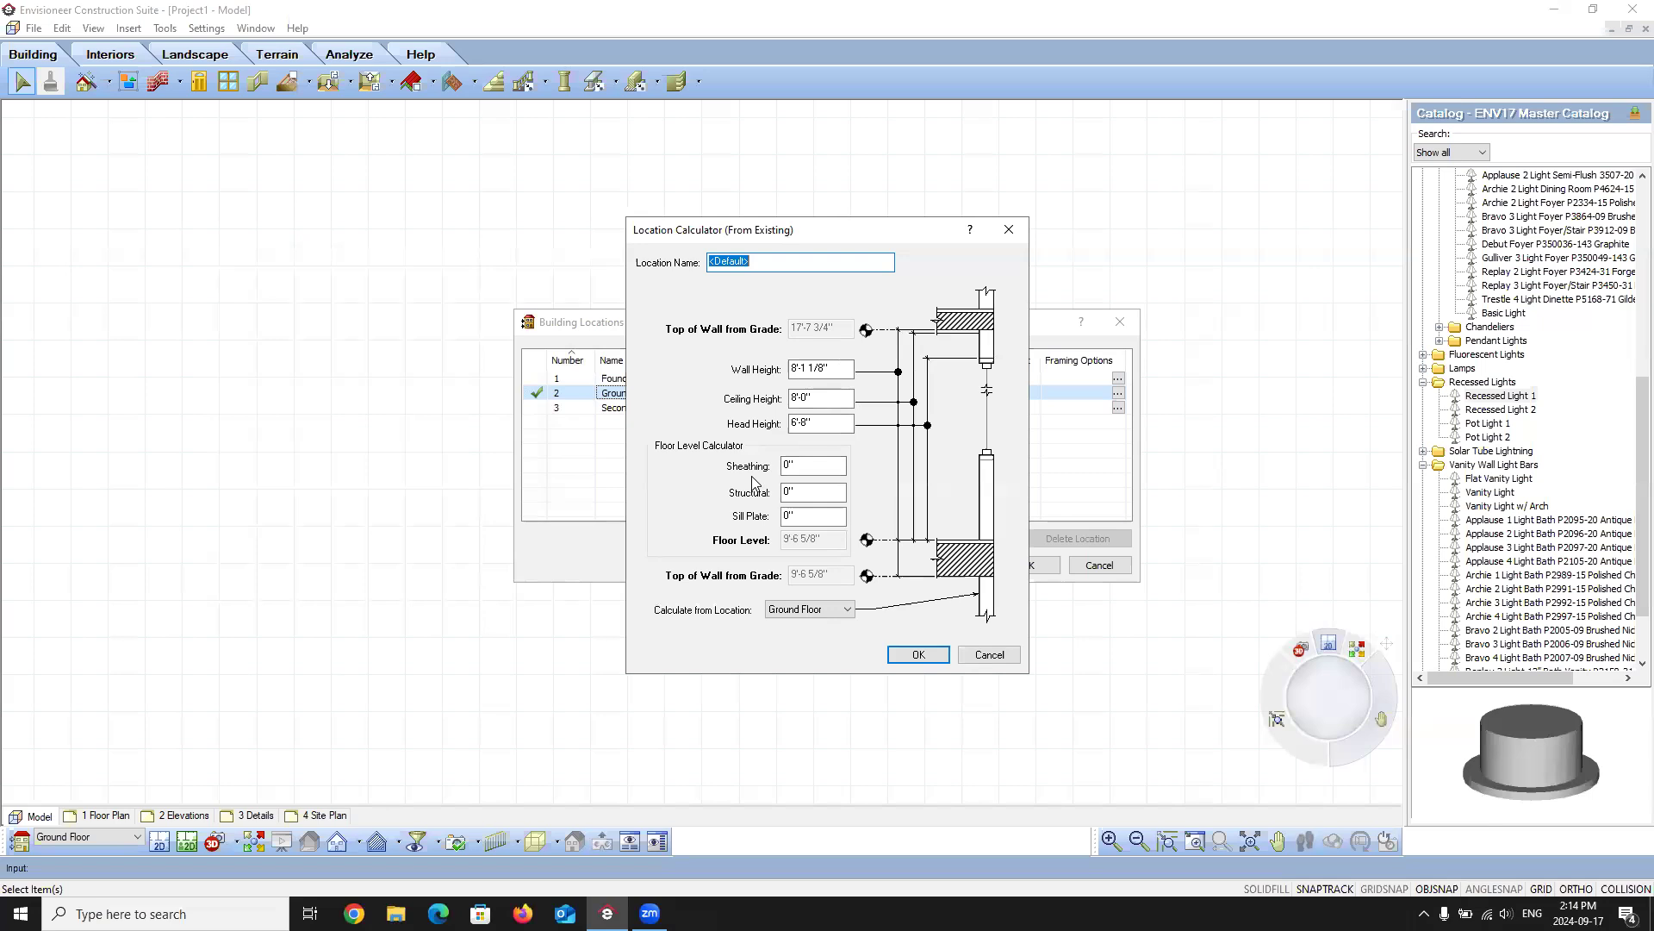
left_click(801, 465)
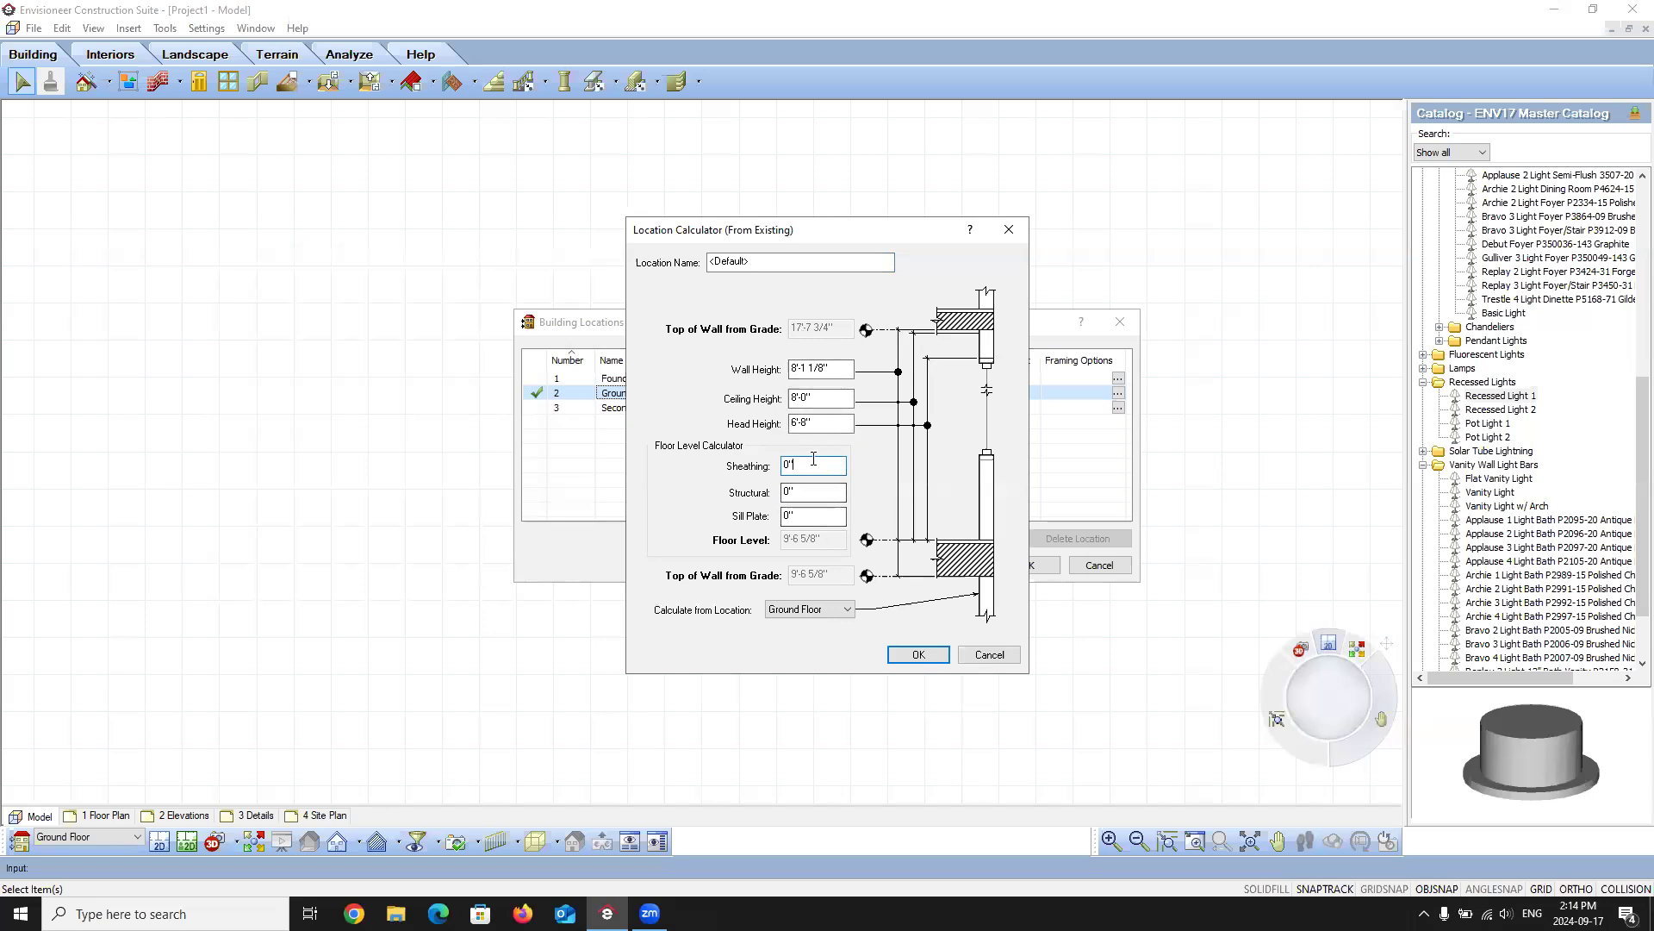
left_click_drag(809, 464, 737, 474)
type("3/4")
left_click(795, 493)
left_click_drag(799, 492, 723, 517)
type("9.25")
left_click(817, 517)
- Base the new location on the Second Floor, name it Third Floor, and add it to the building locations
left_click(848, 609)
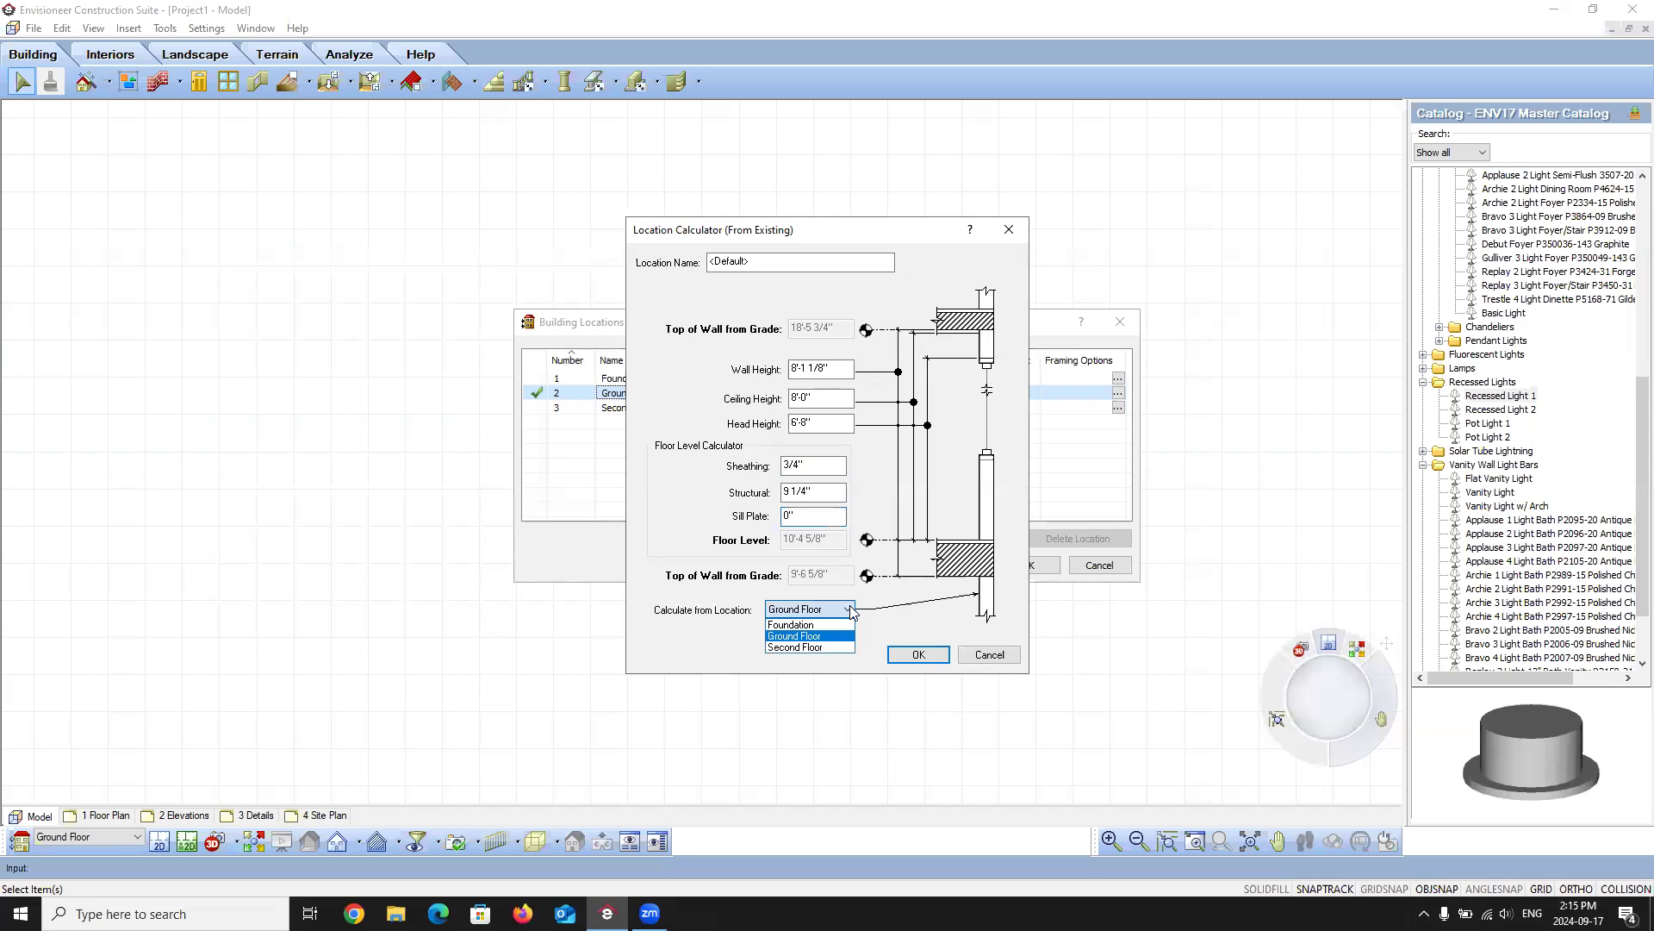
left_click(815, 647)
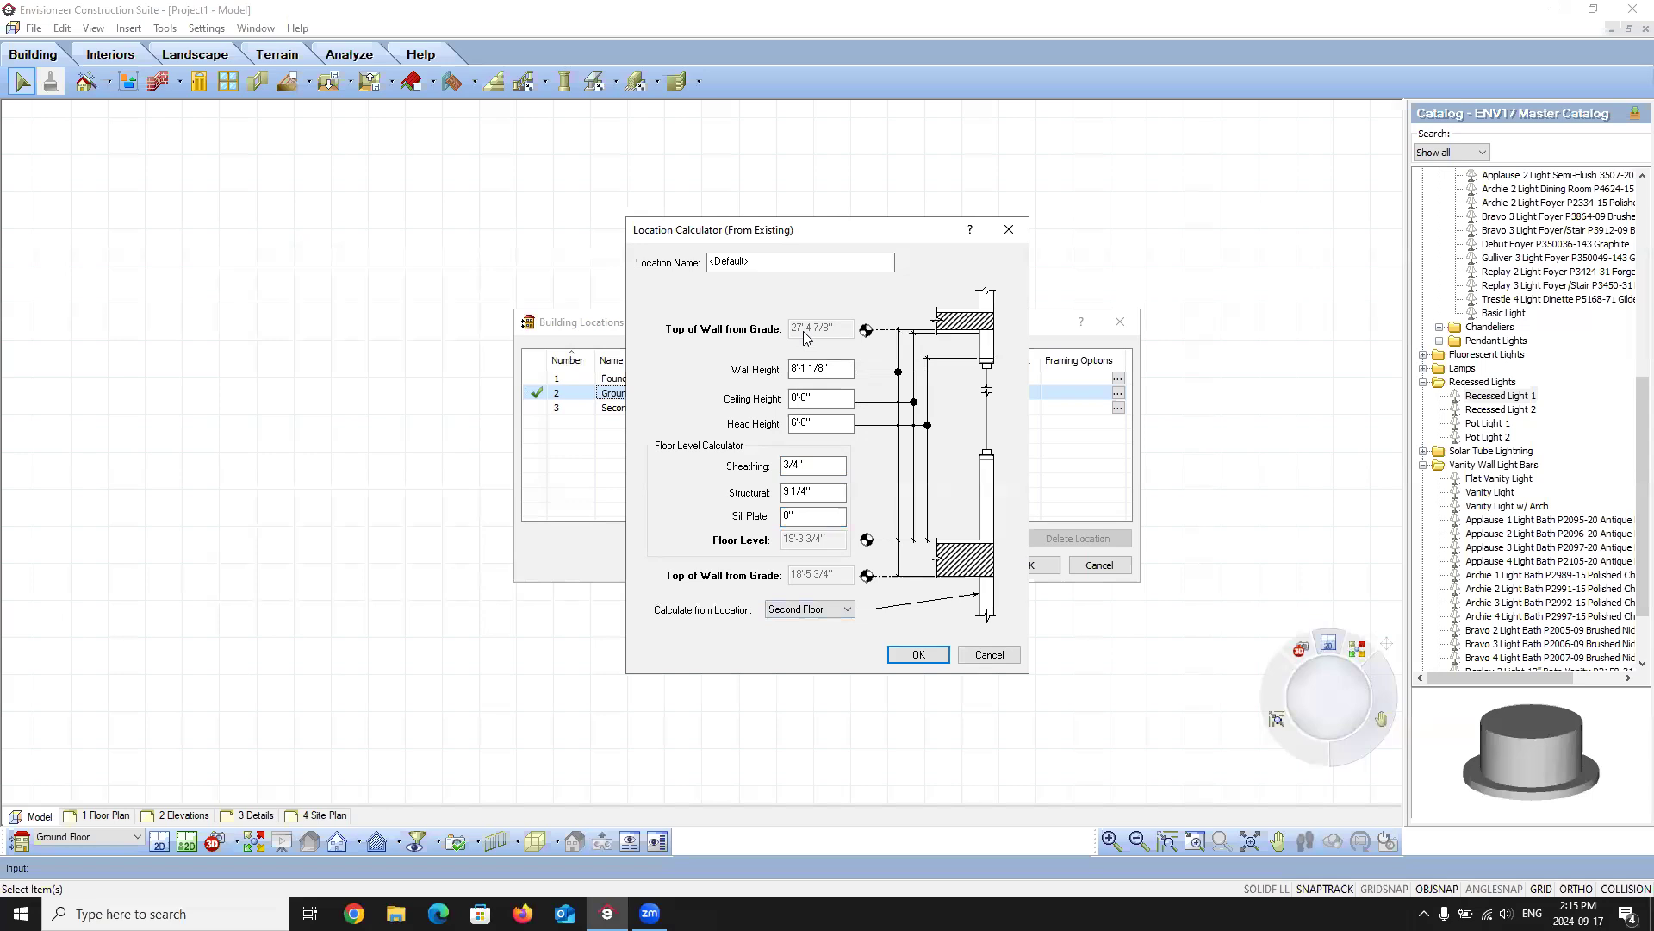
double_click(731, 261)
type("Third Floor")
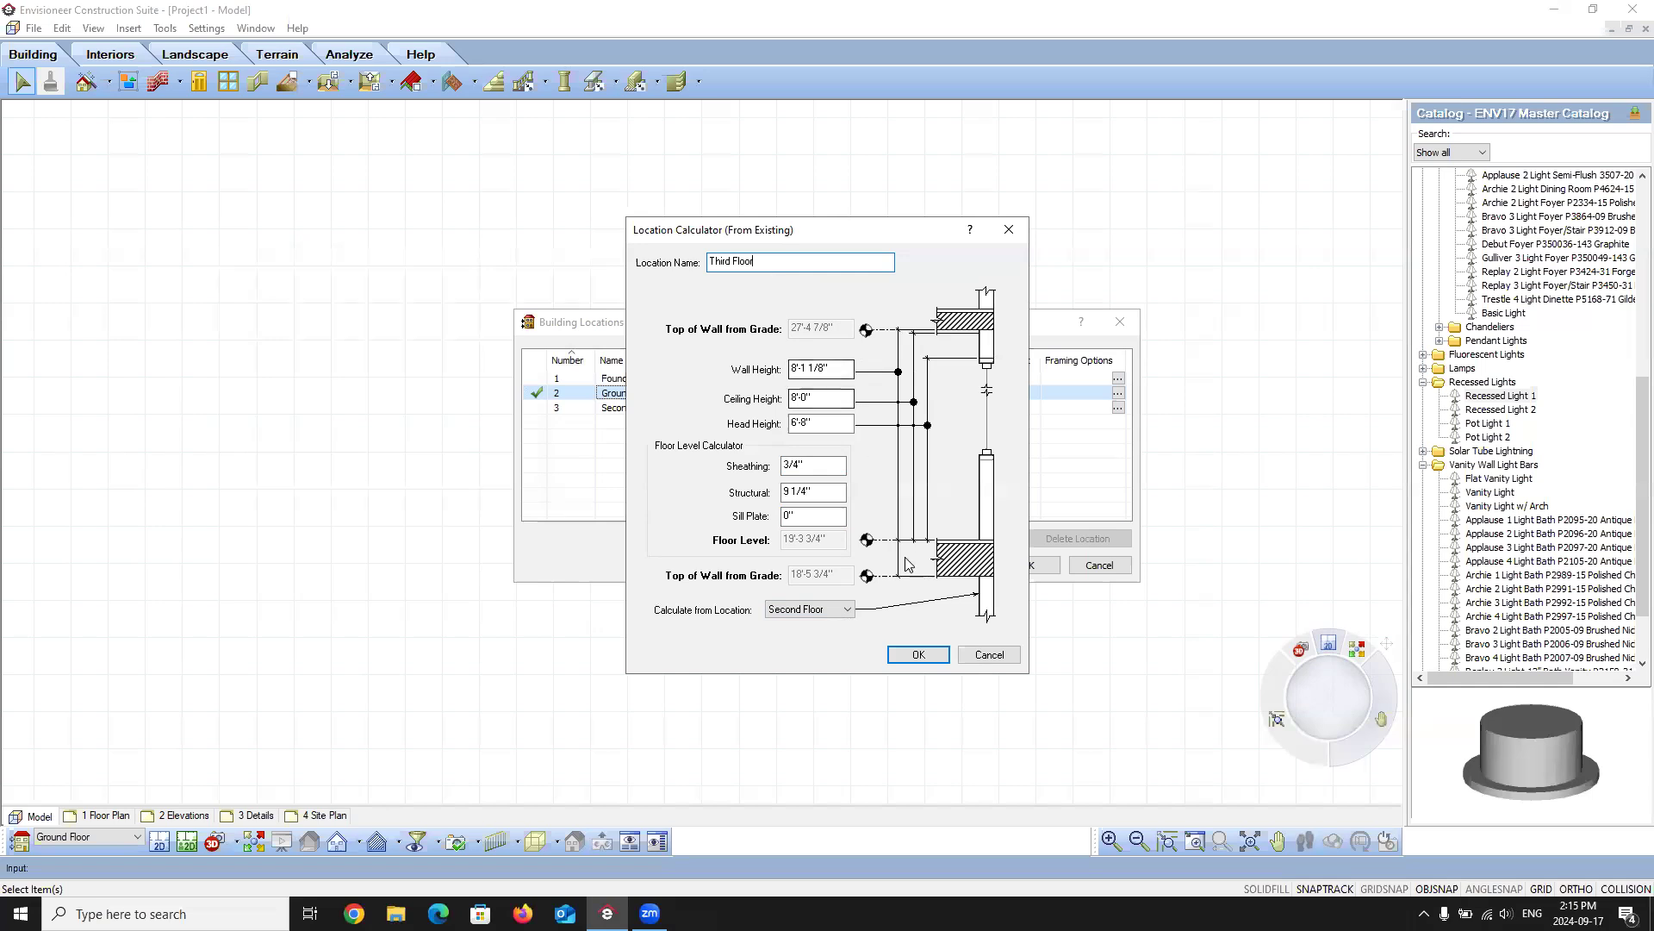
left_click(918, 655)
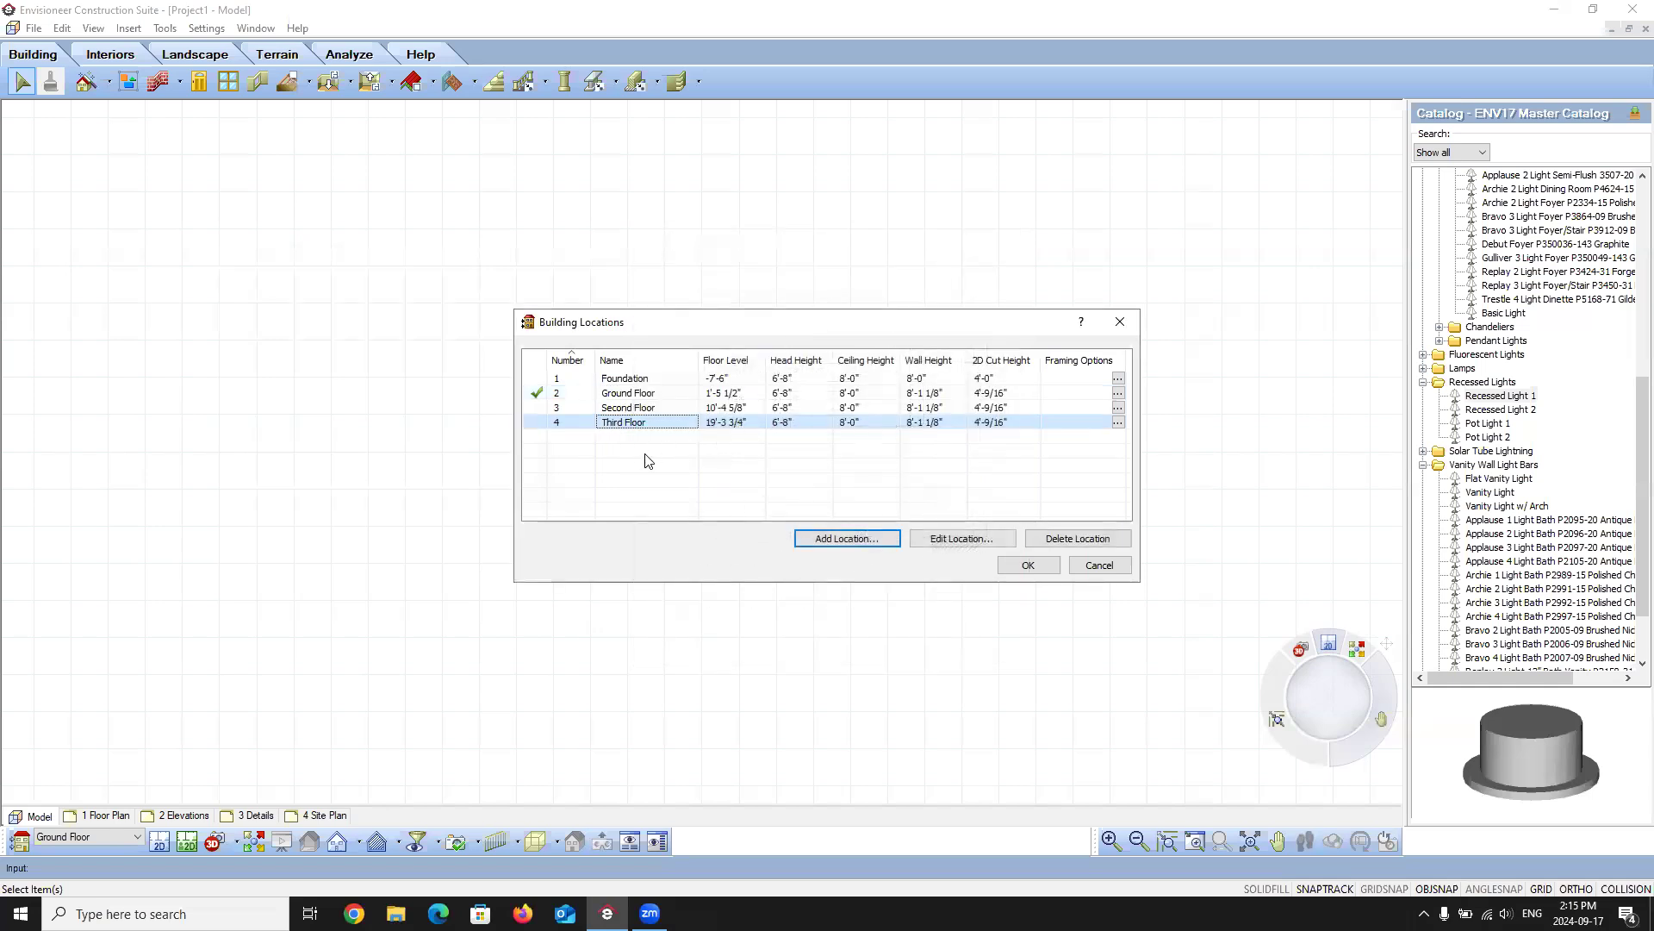
- Add a building location named Garage, calculated from grade, with its floor level 6" above grade
left_click(631, 397)
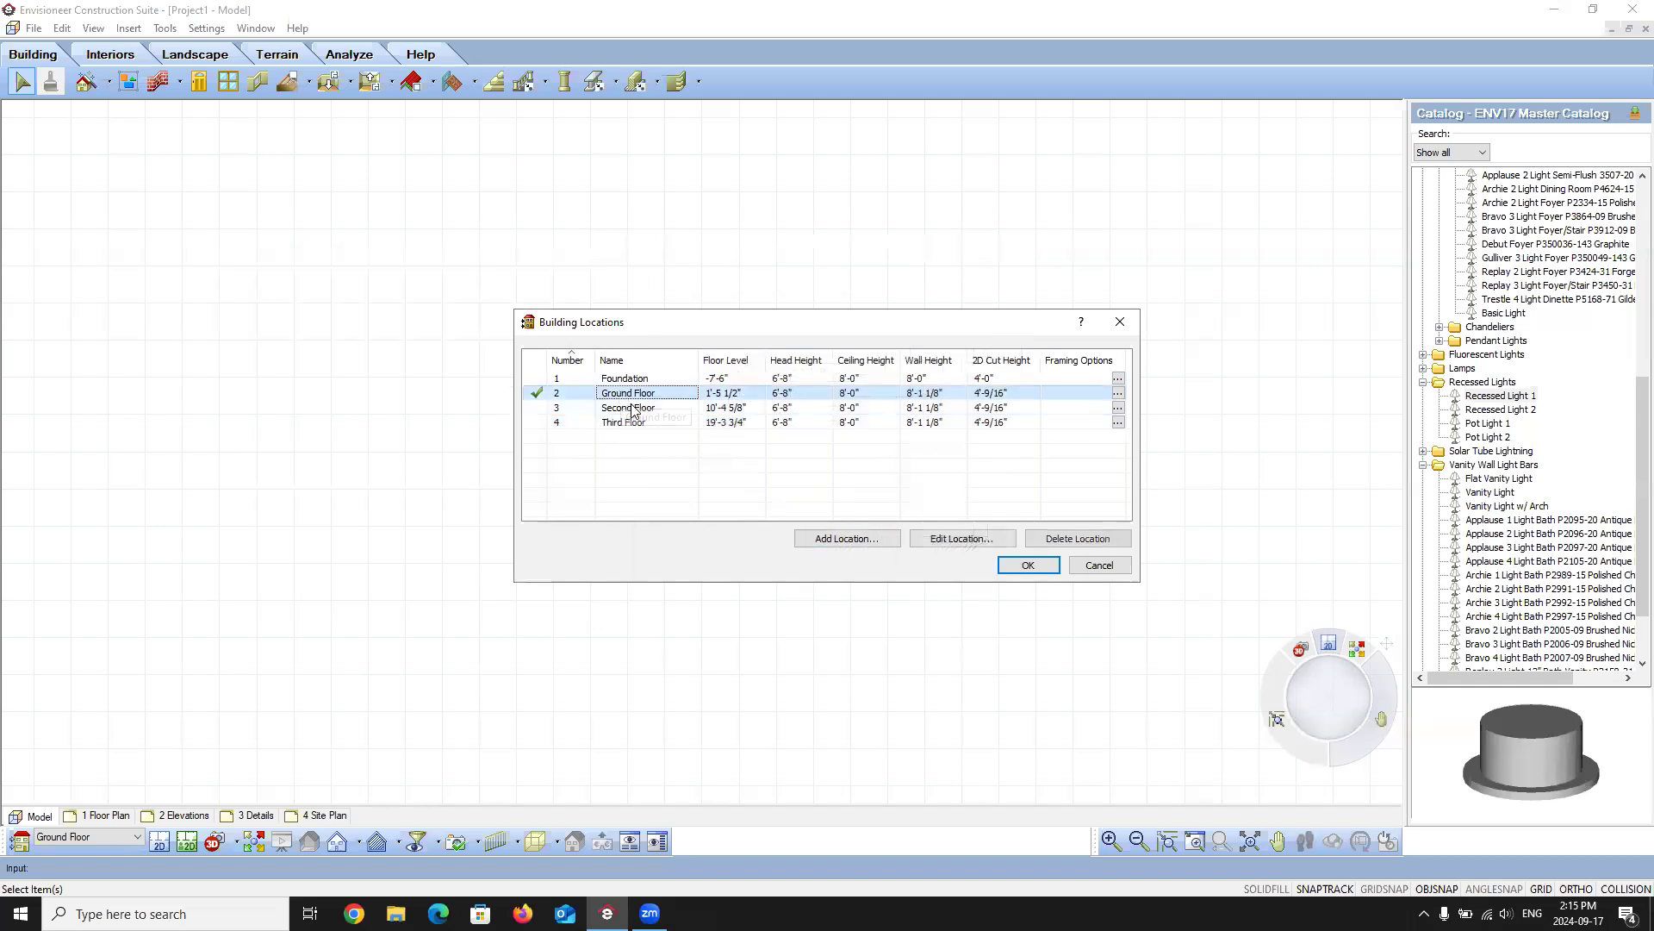
left_click(866, 547)
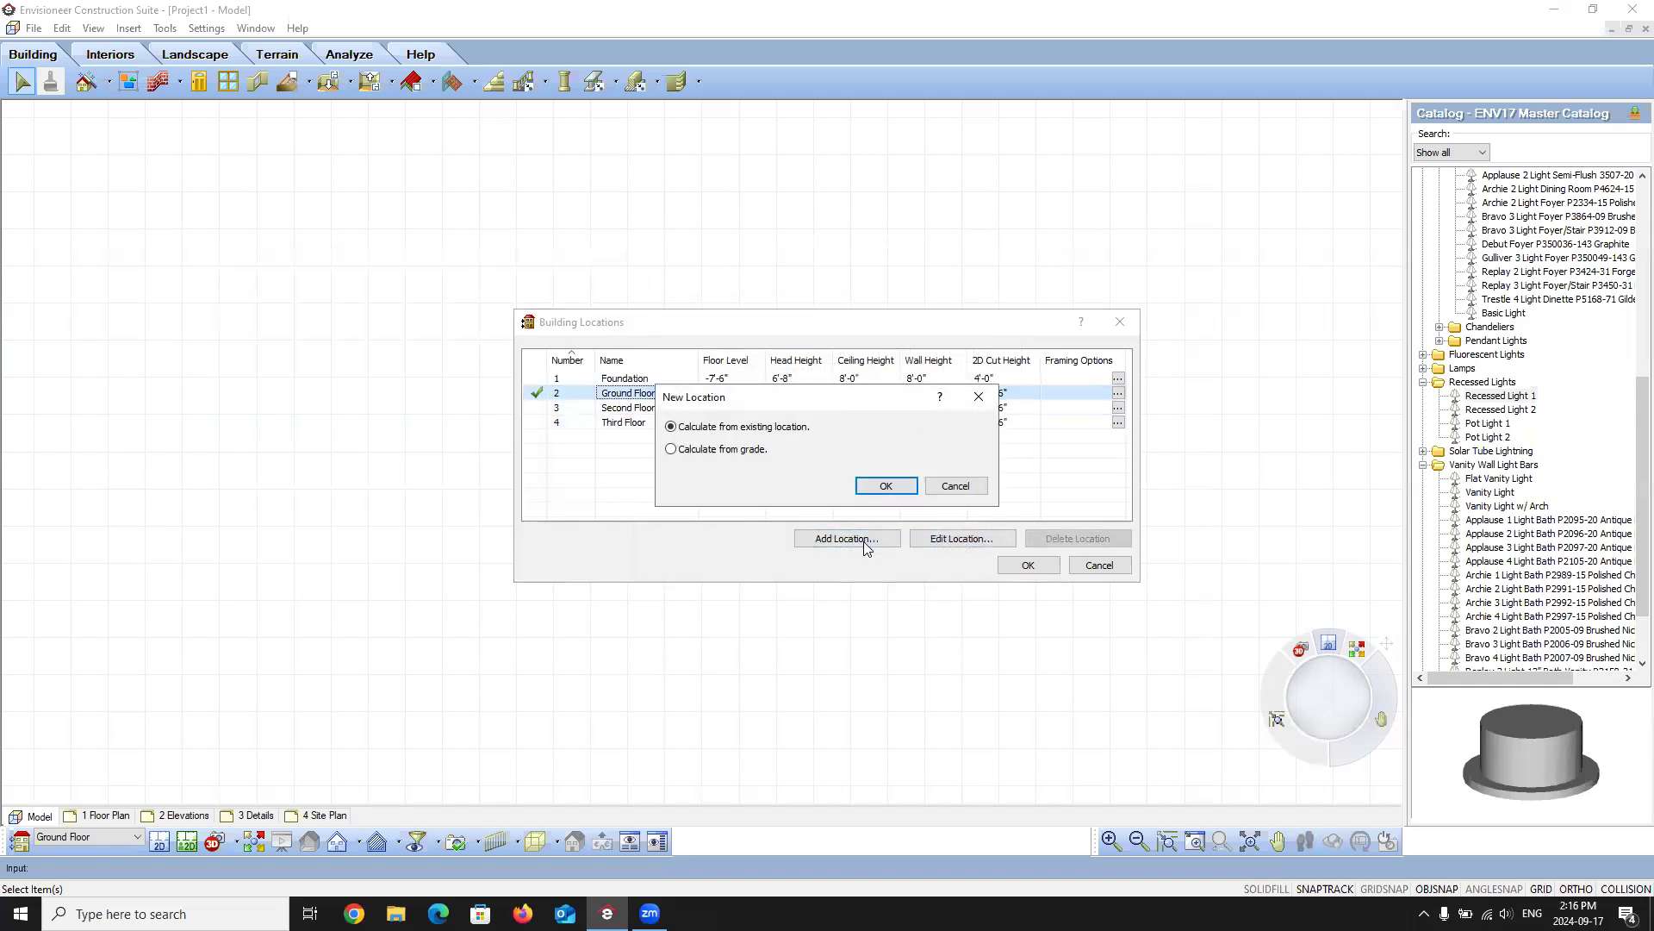
left_click(671, 449)
left_click(886, 485)
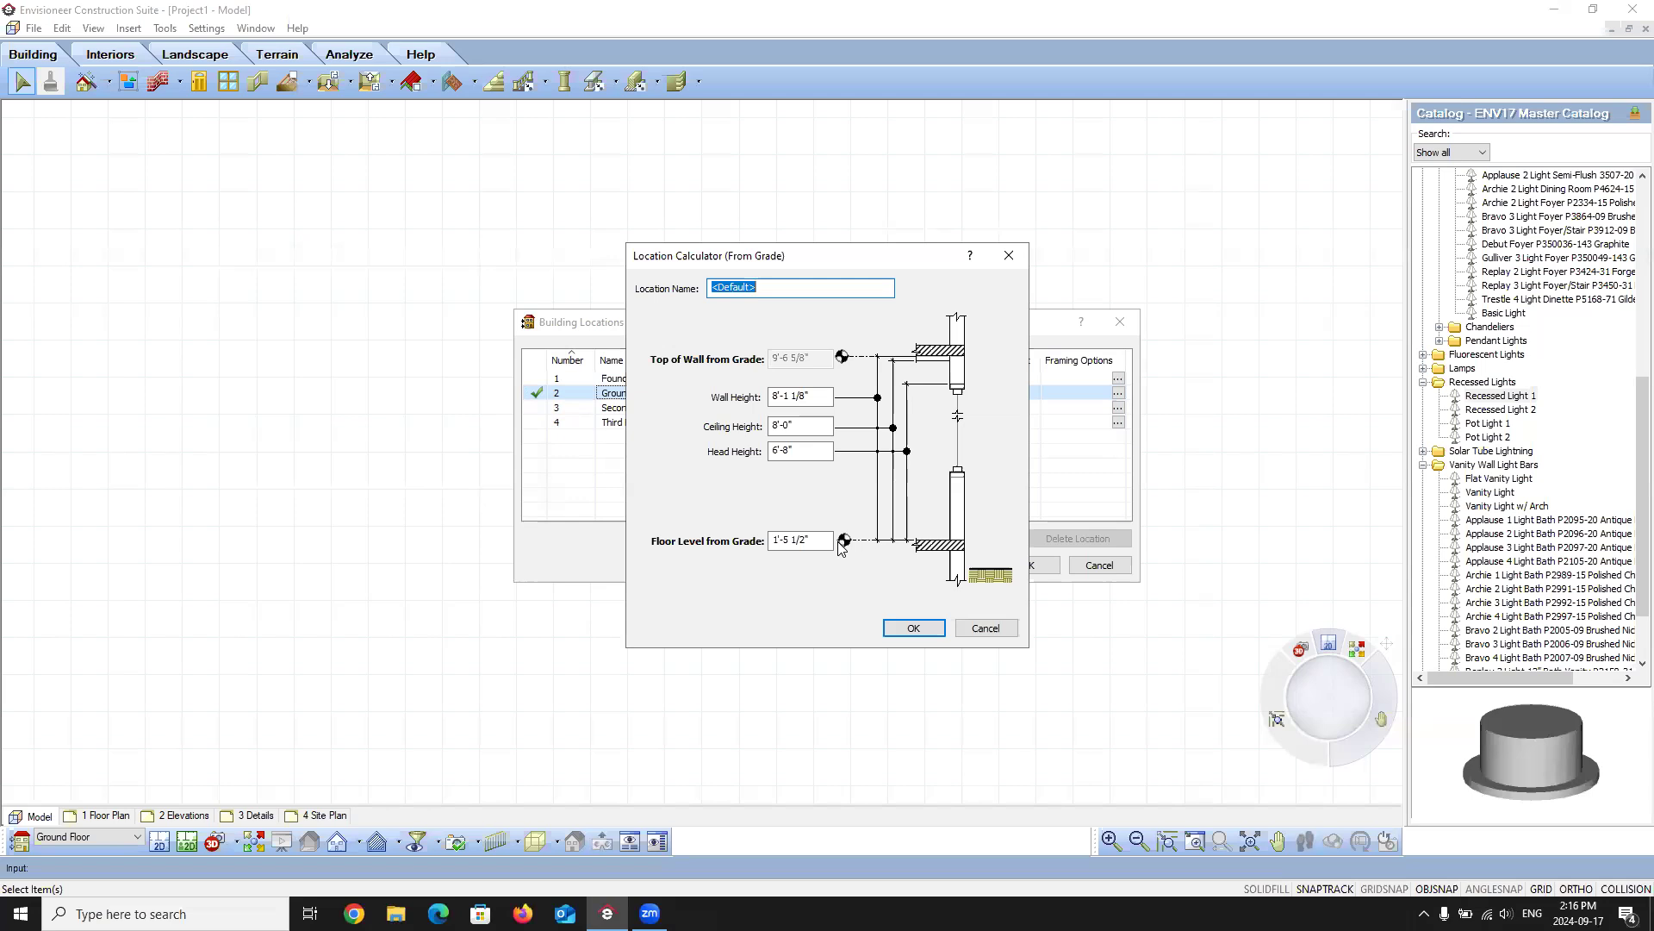
type("Garage")
left_click_drag(821, 540, 725, 551)
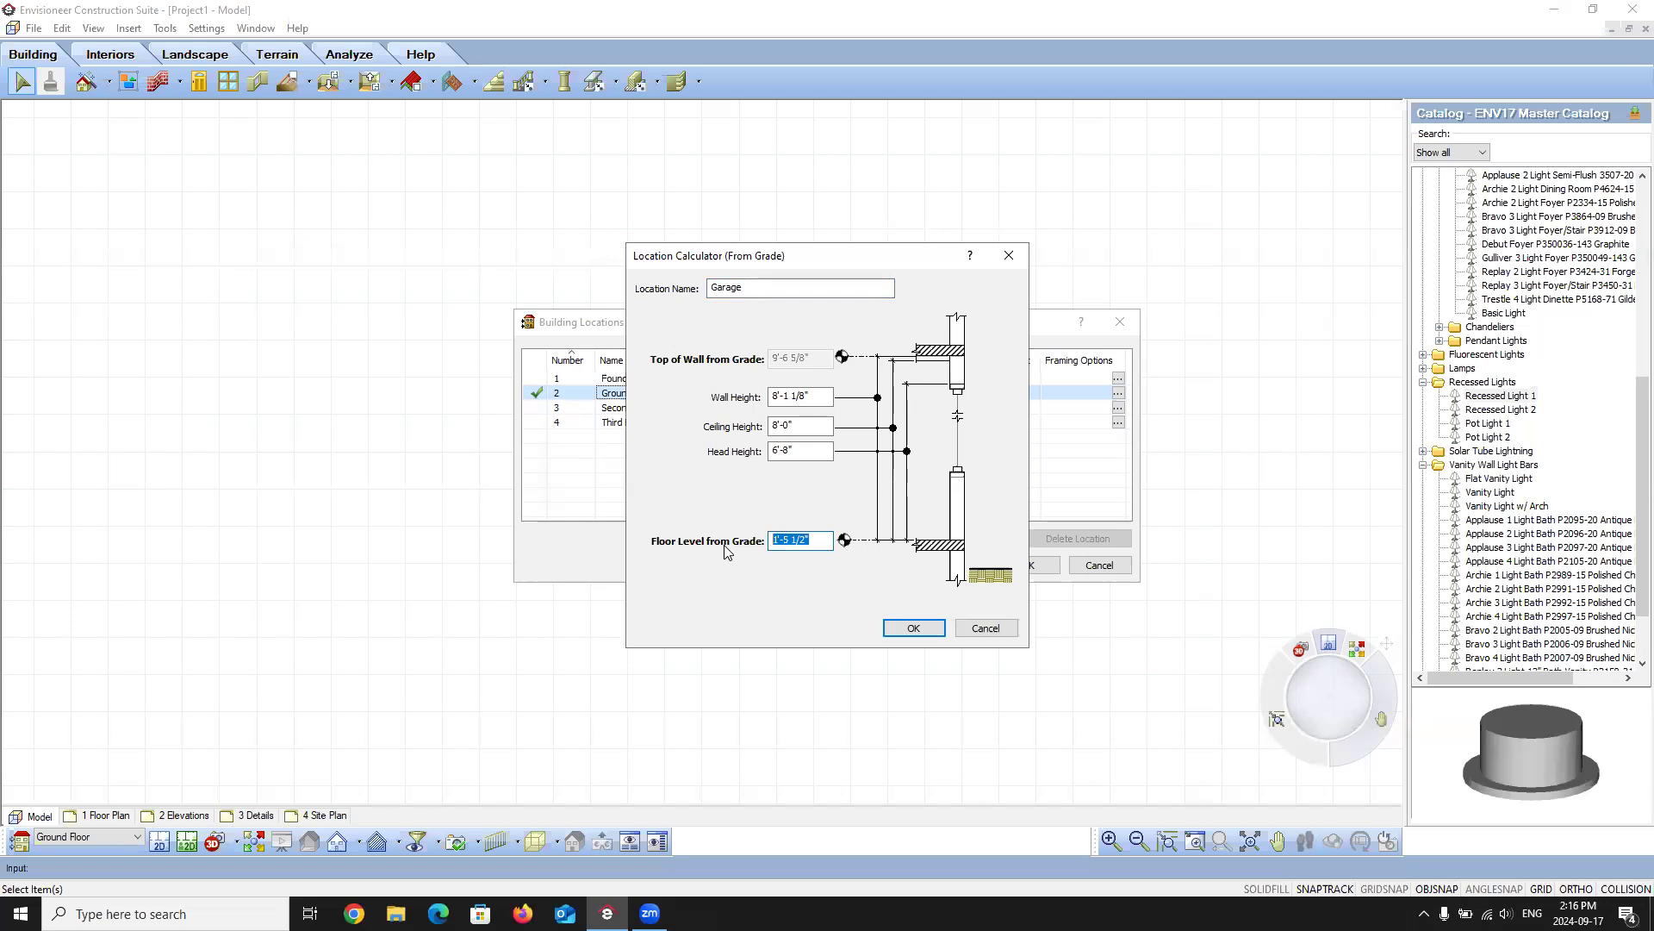
type("6")
left_click(791, 450)
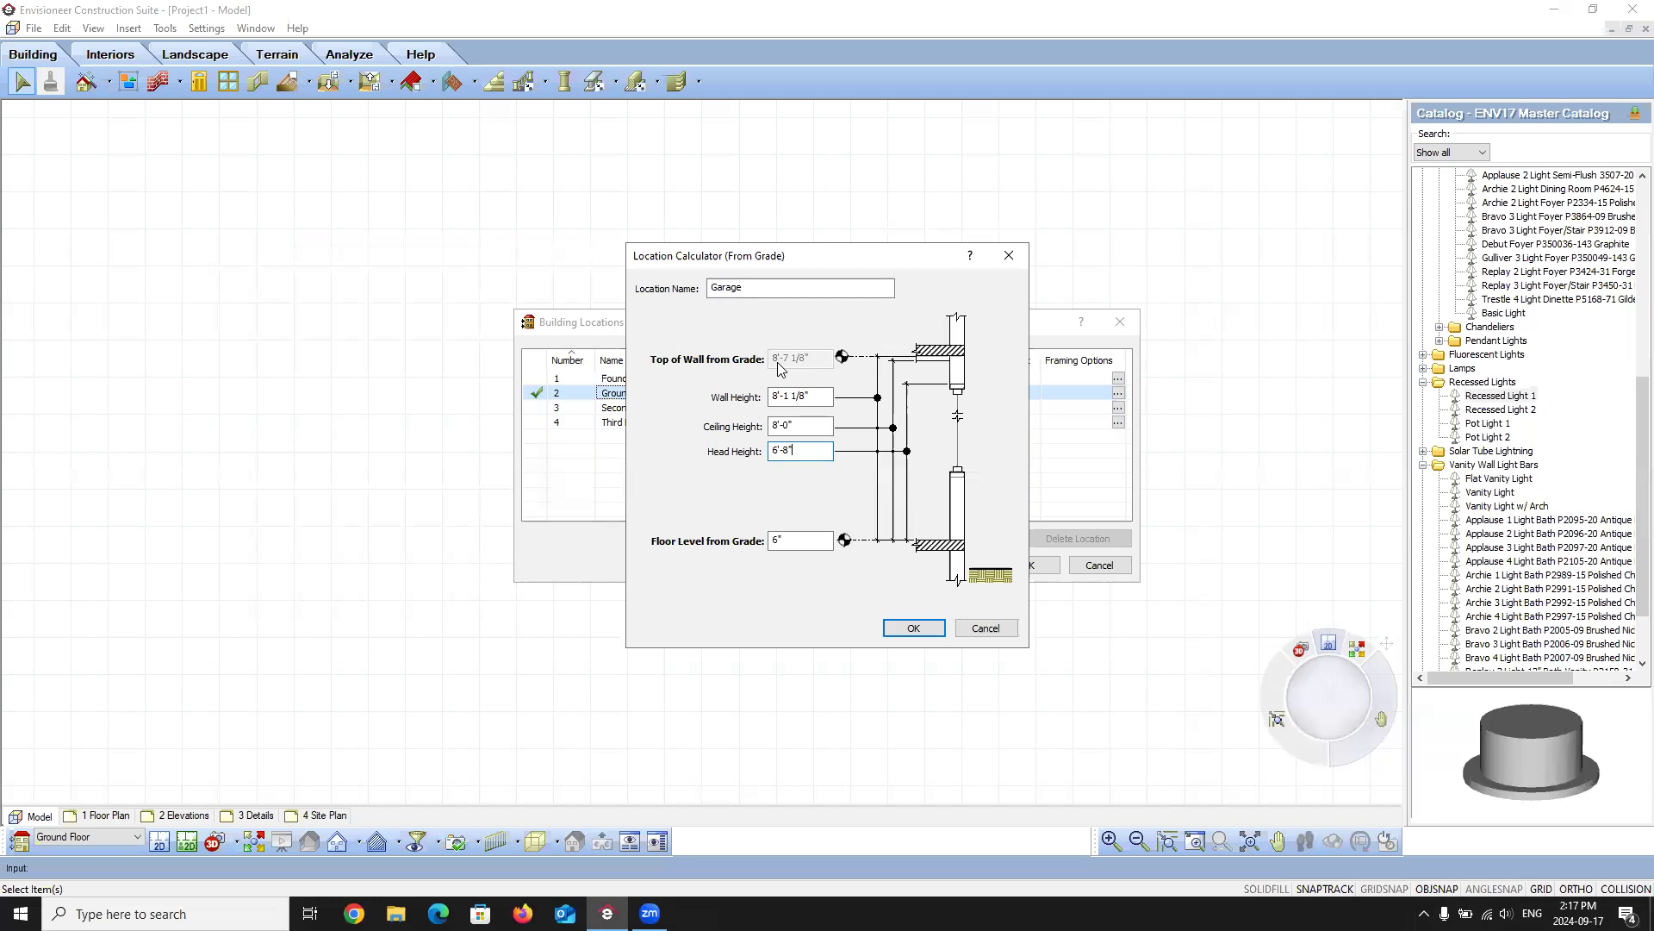
left_click(931, 629)
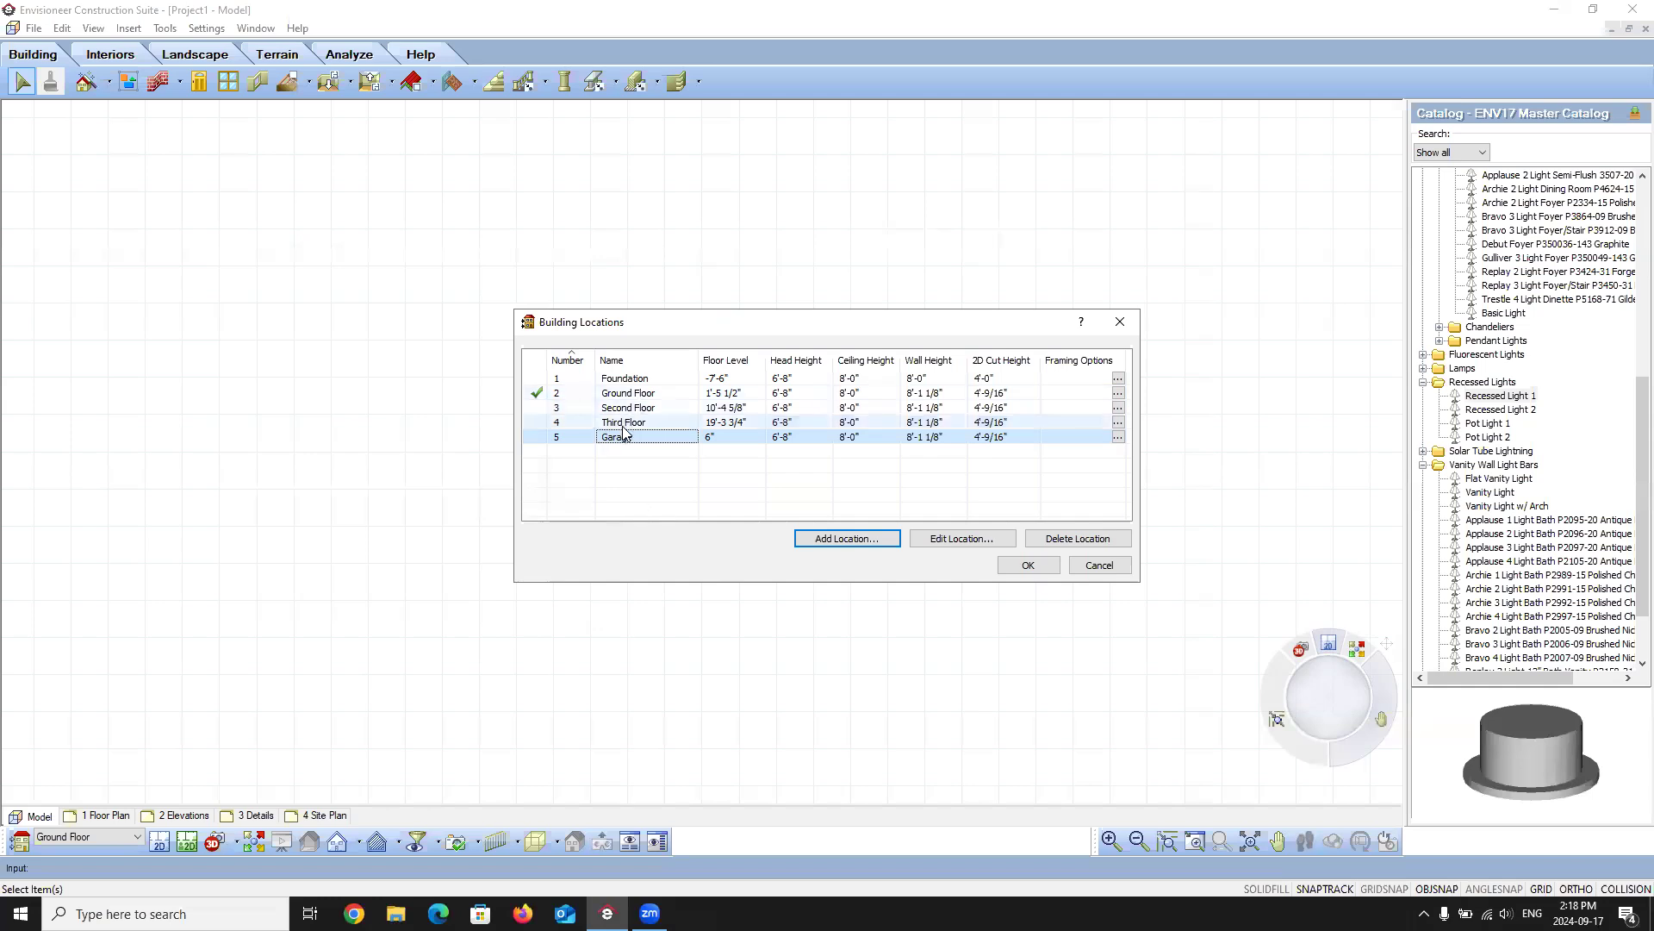
- Set the Third Floor's load bearing span table to General 3 Ply Span Table in its framing options
left_click(1111, 424)
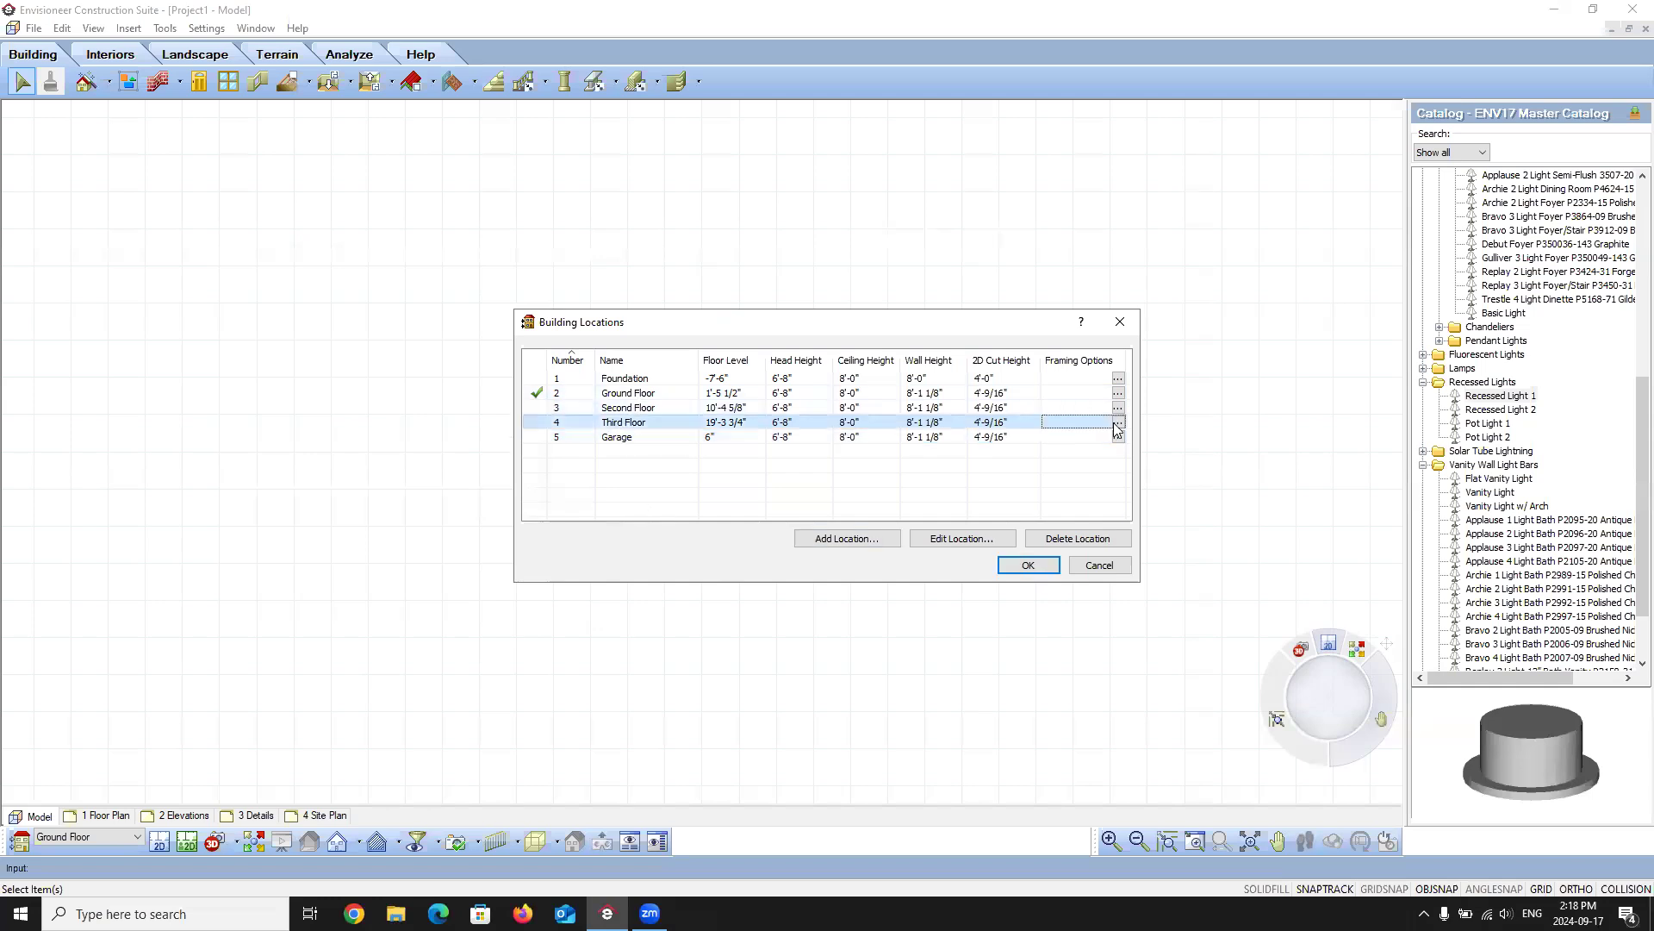
left_click(1118, 422)
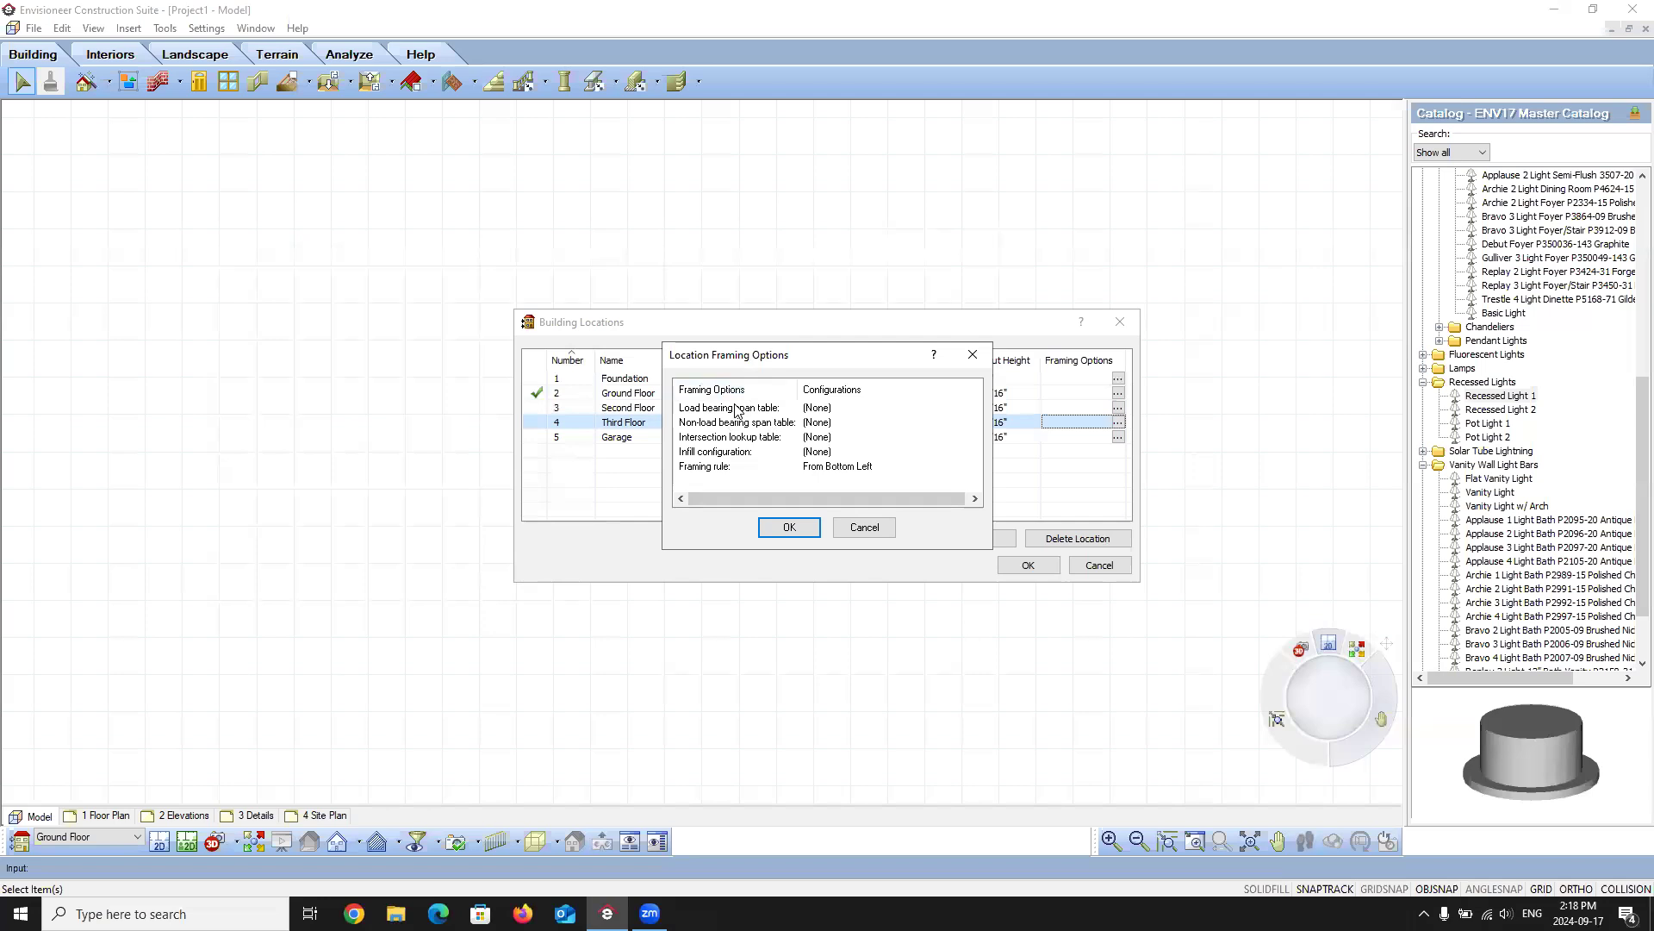
left_click(844, 411)
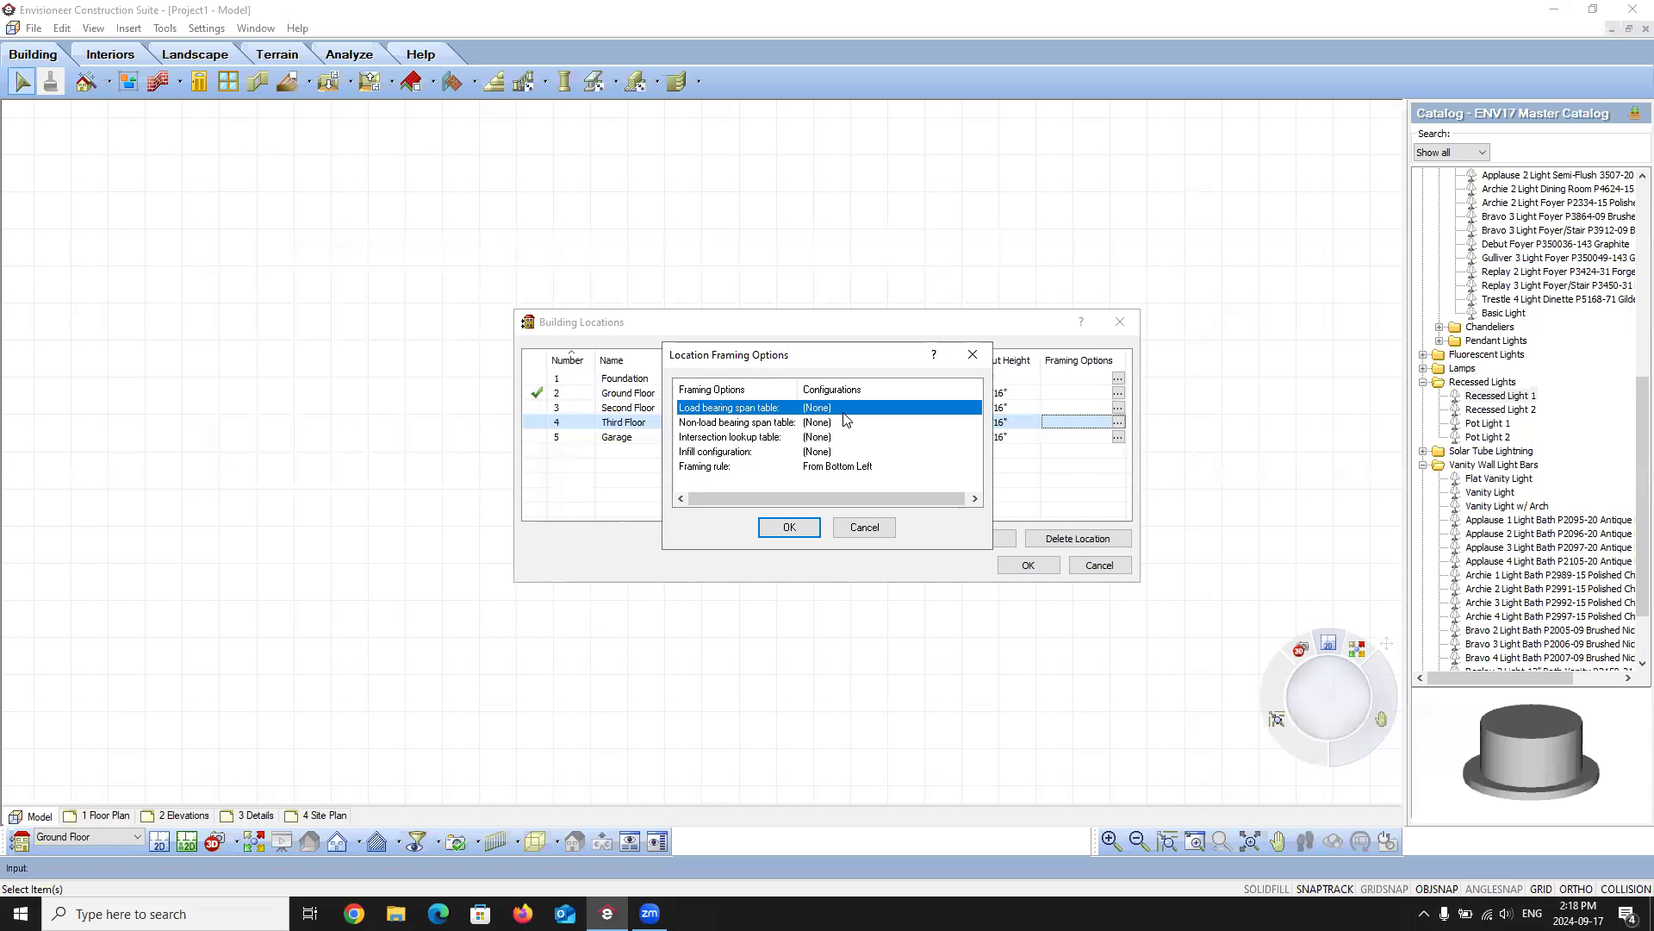
left_click(846, 433)
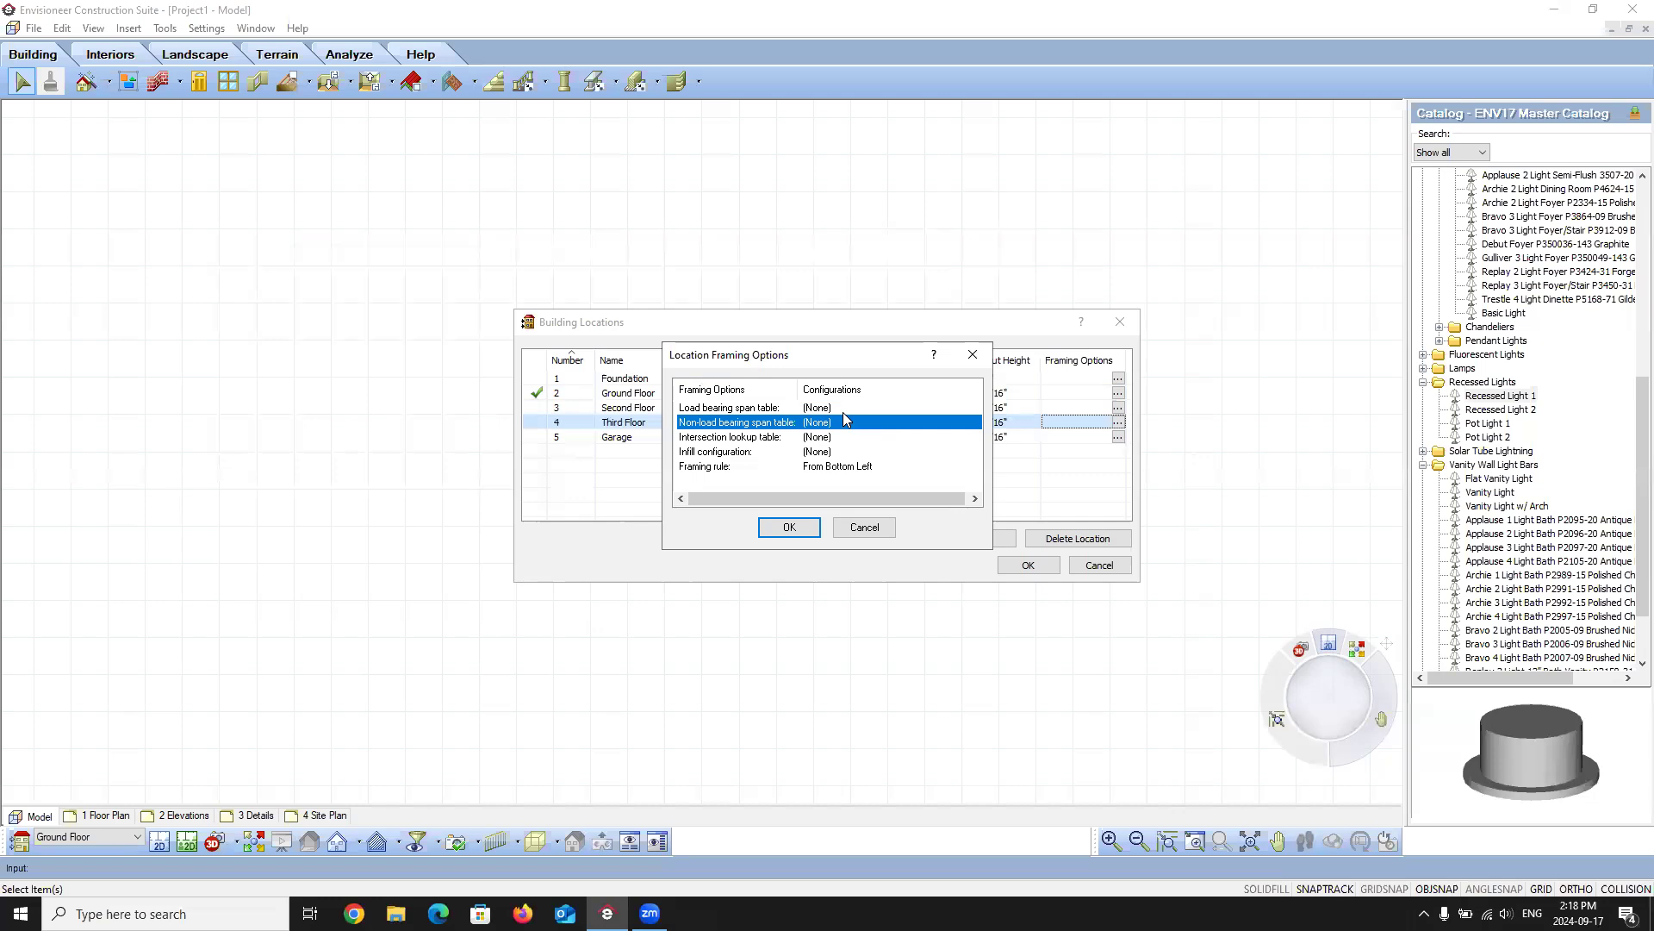
left_click(843, 413)
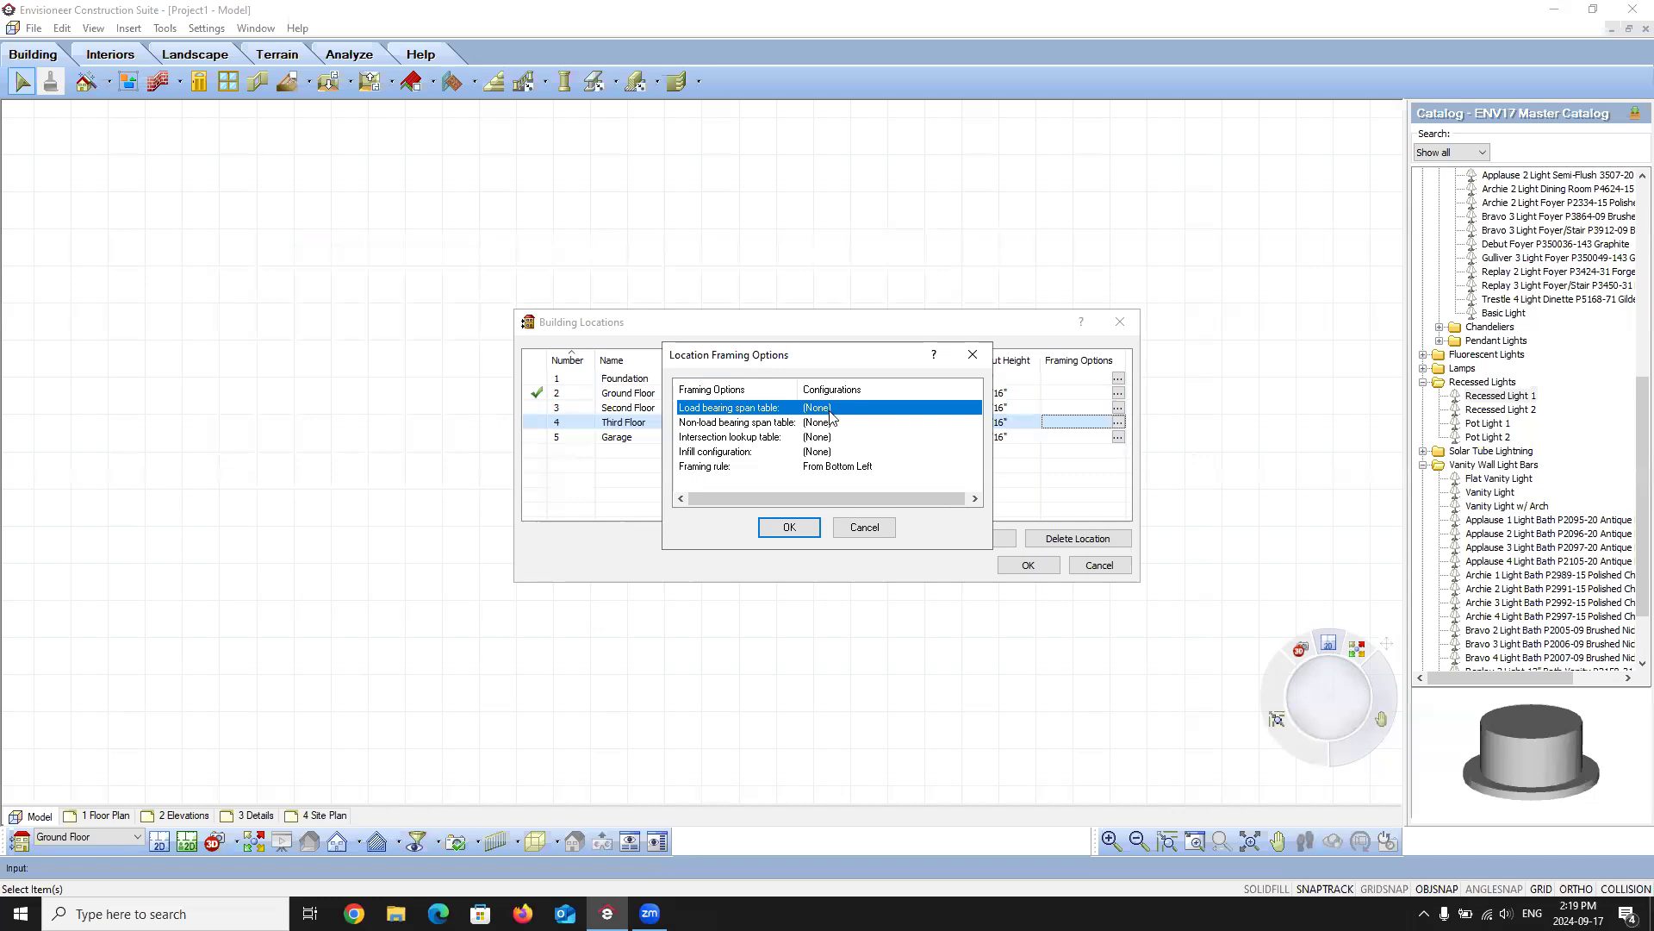
double_click(893, 409)
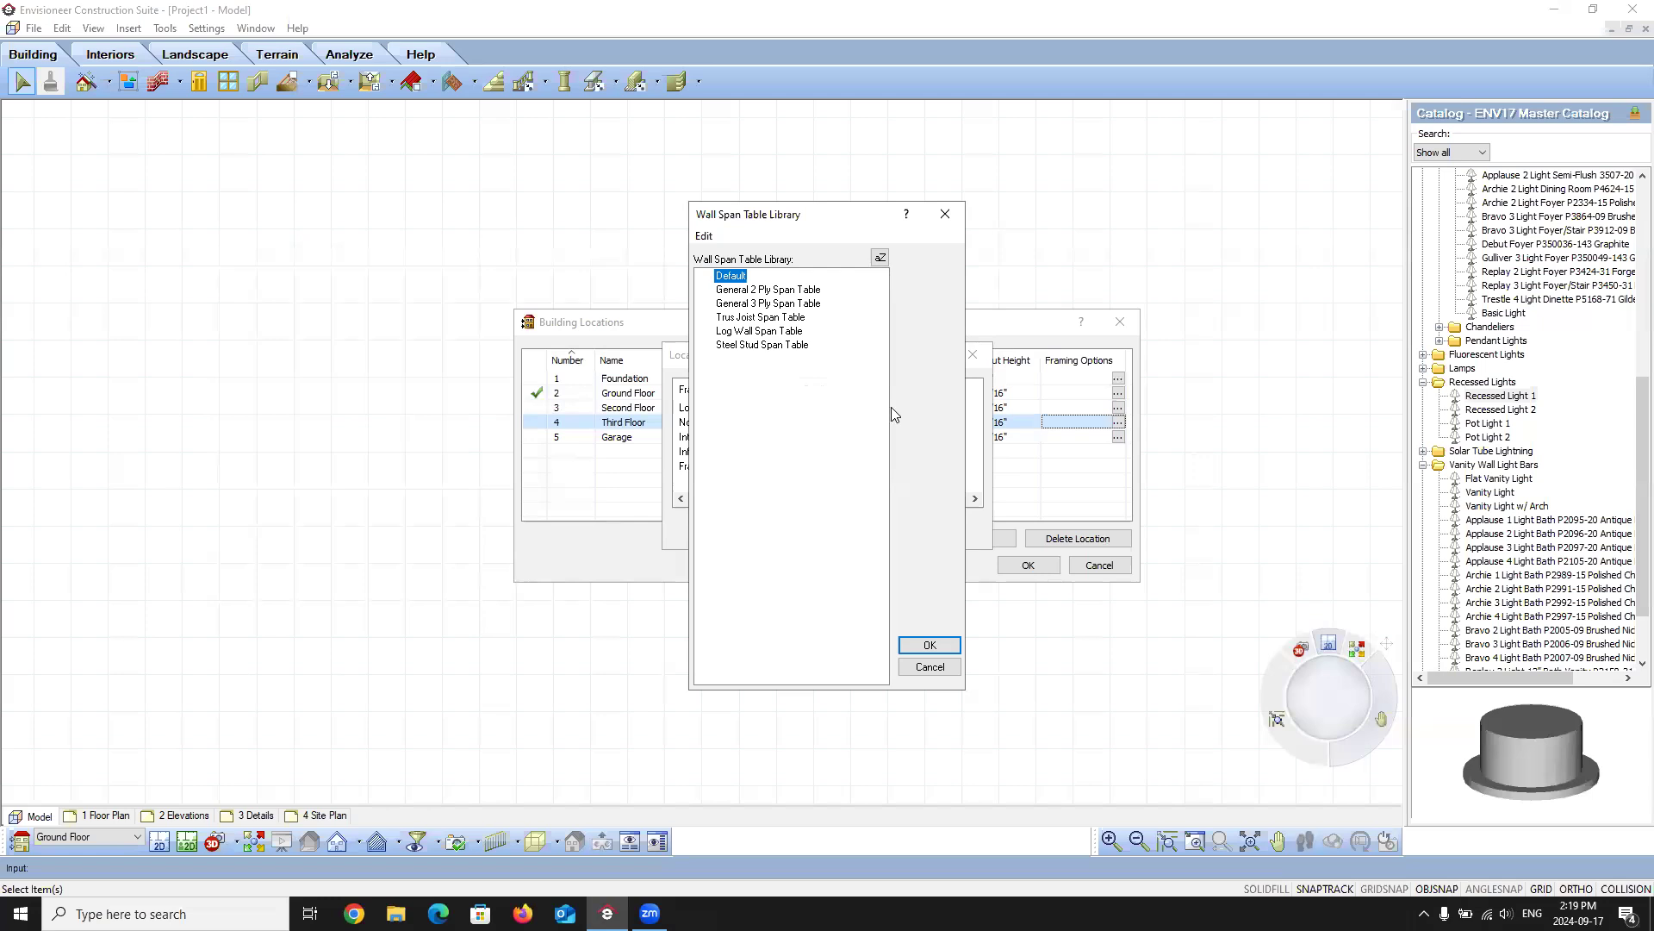
left_click(773, 304)
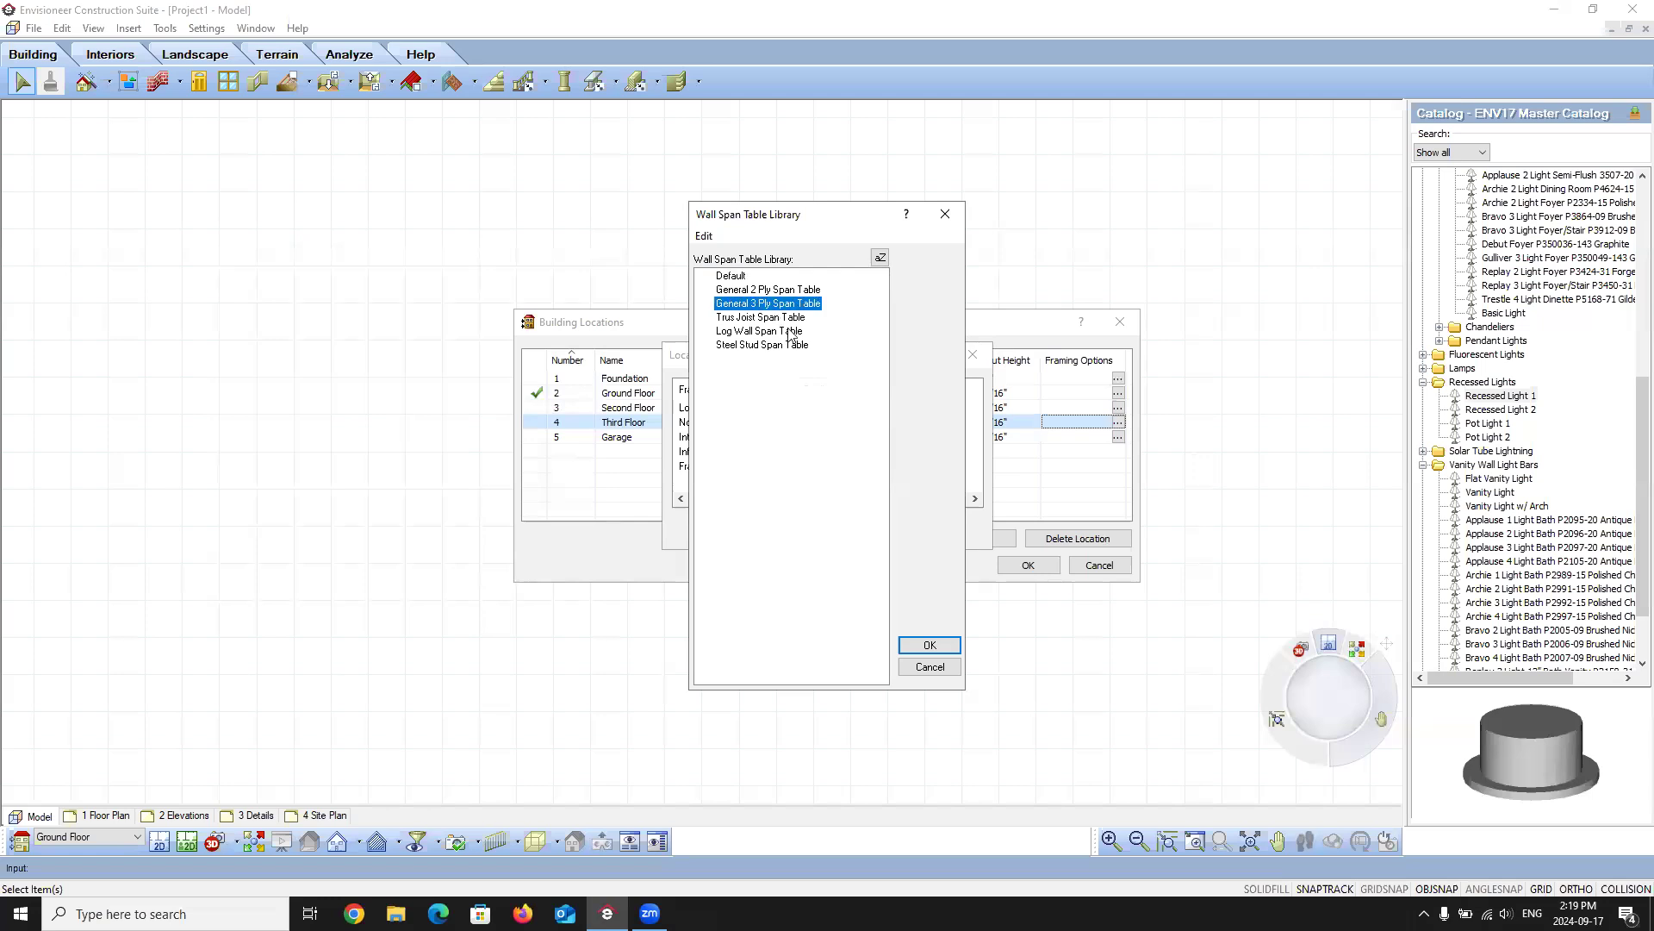
left_click(929, 645)
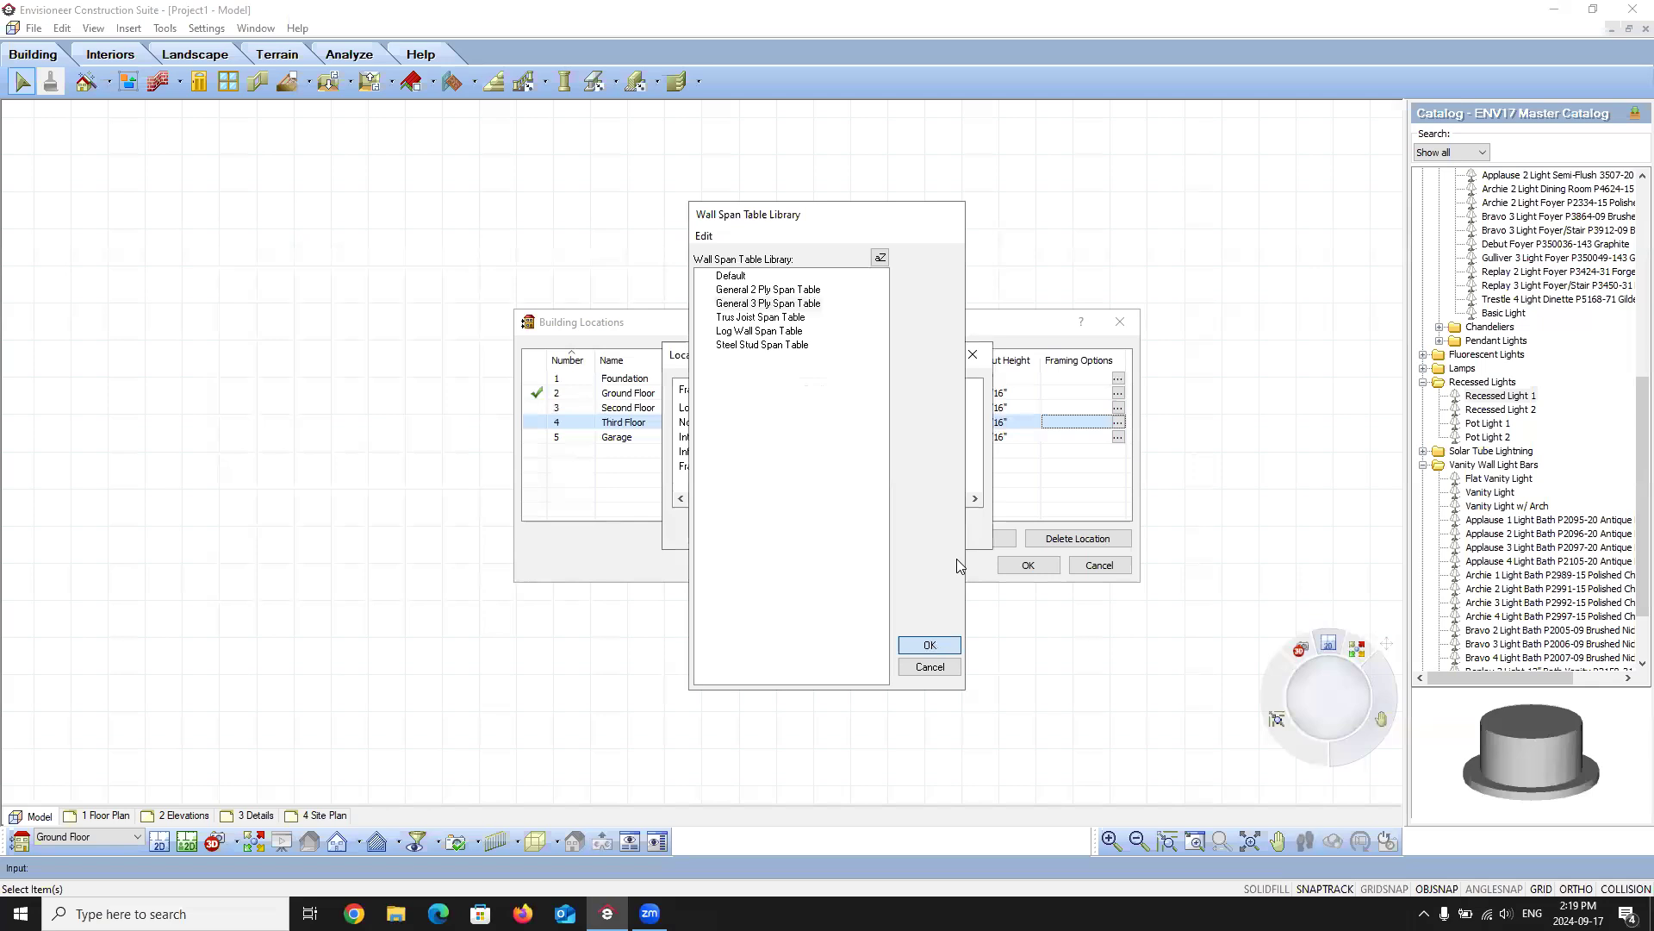
- Set the Third Floor's non-load bearing span table to General 2 Ply Span Table
left_click(827, 423)
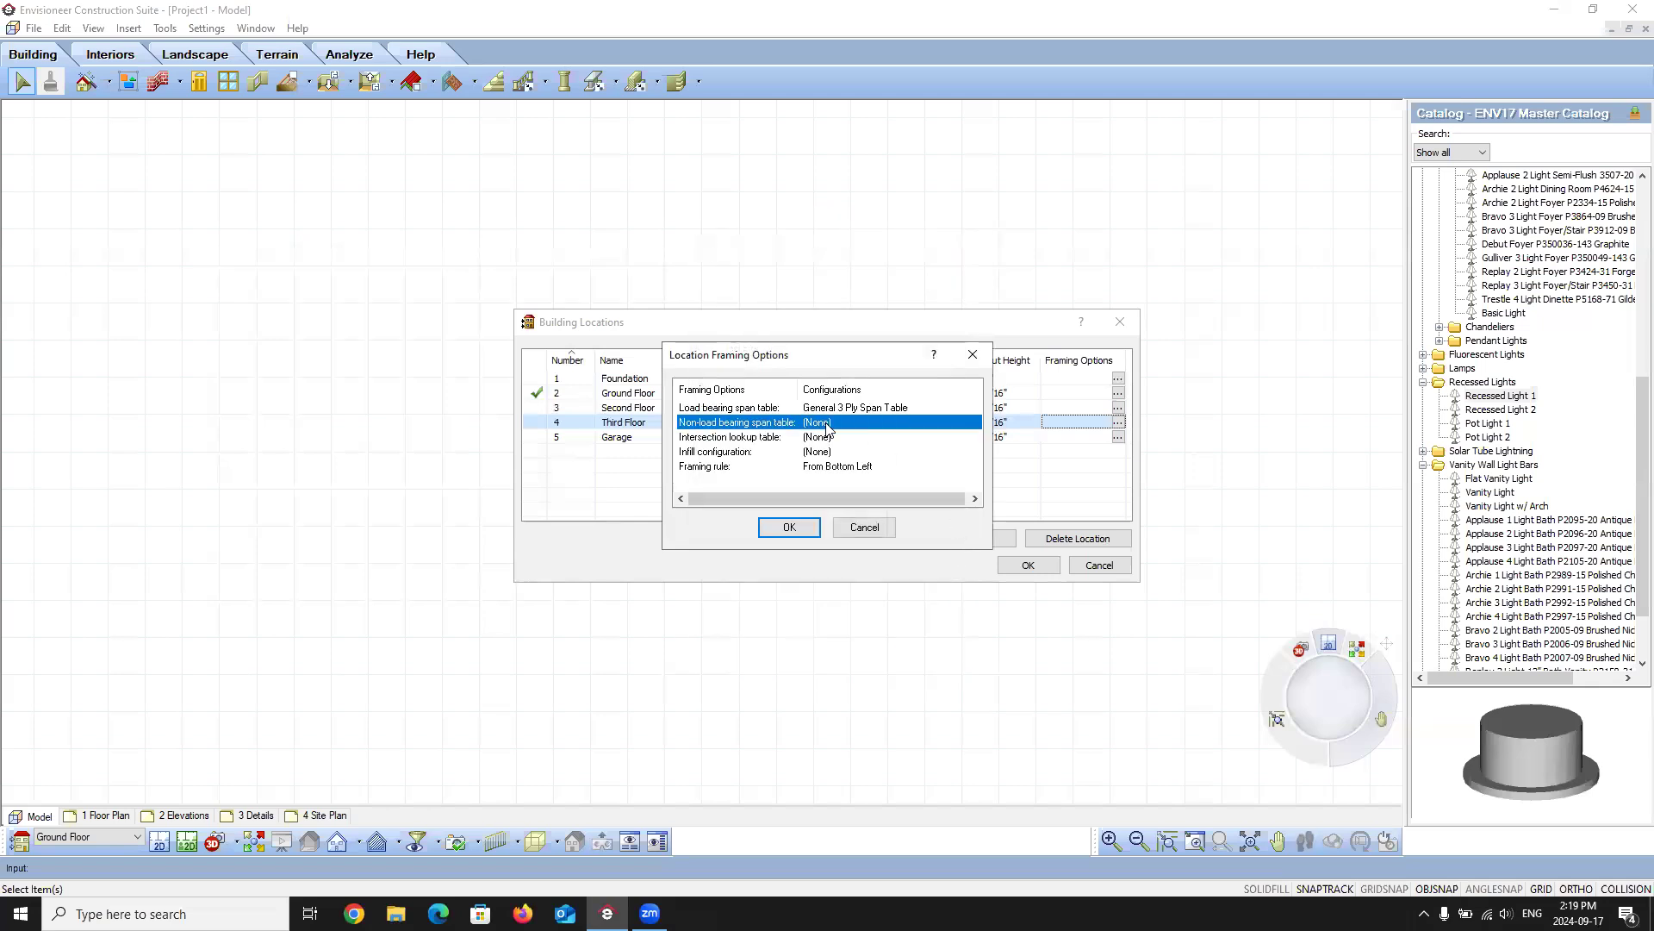
left_click(828, 425)
left_click(746, 292)
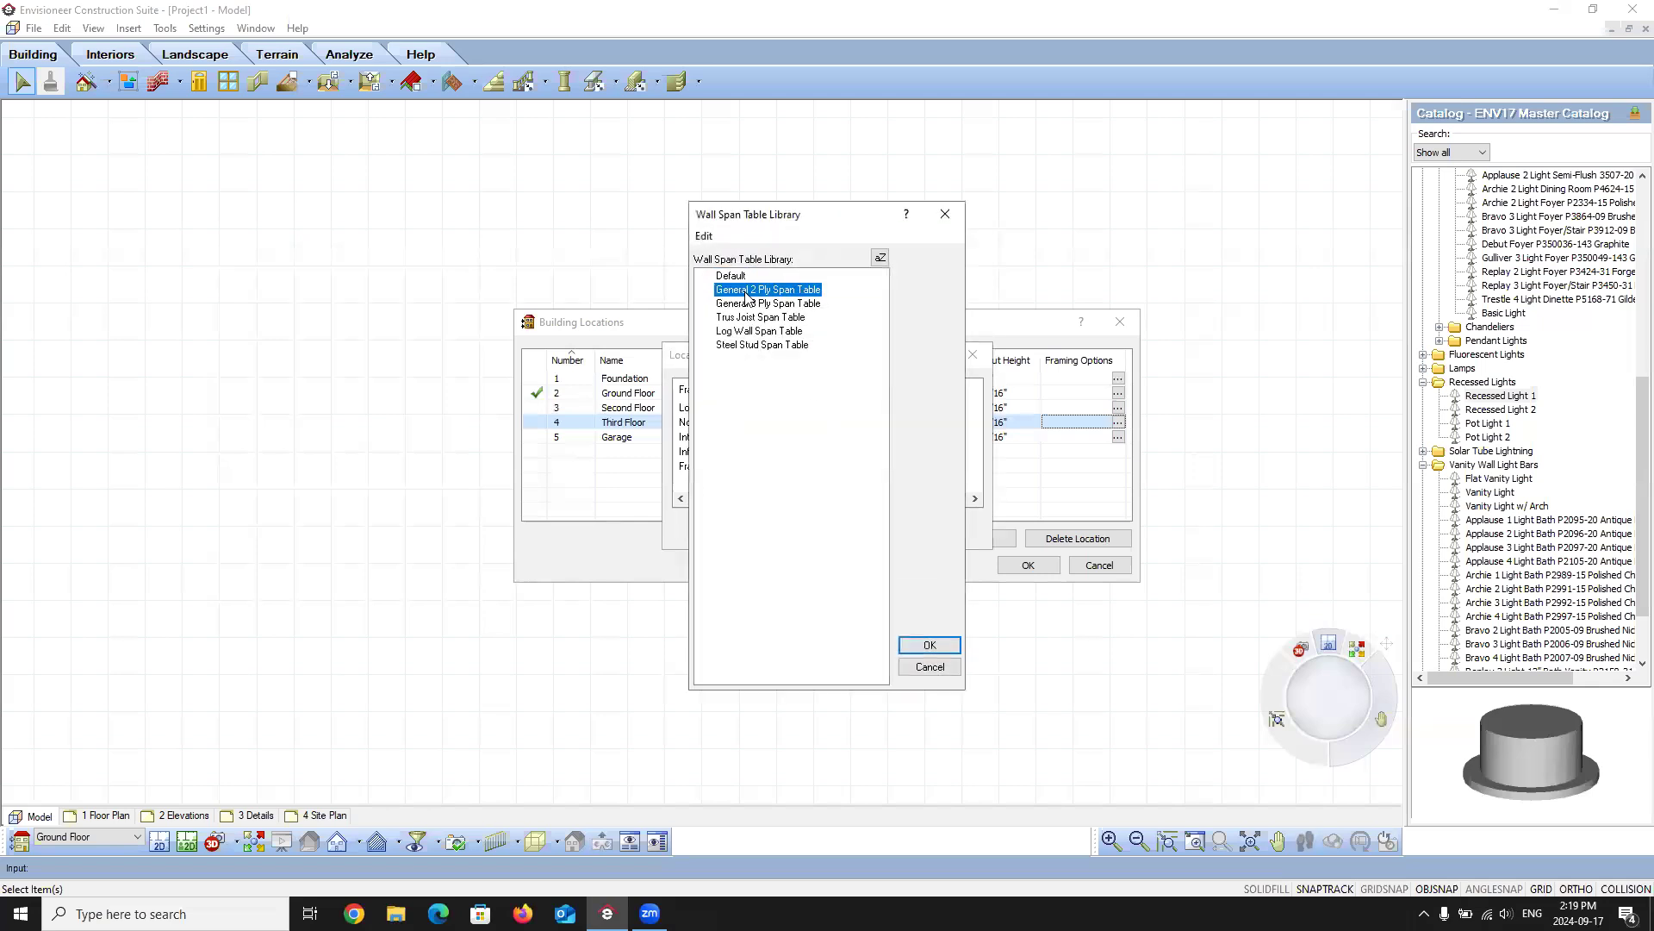
left_click(927, 645)
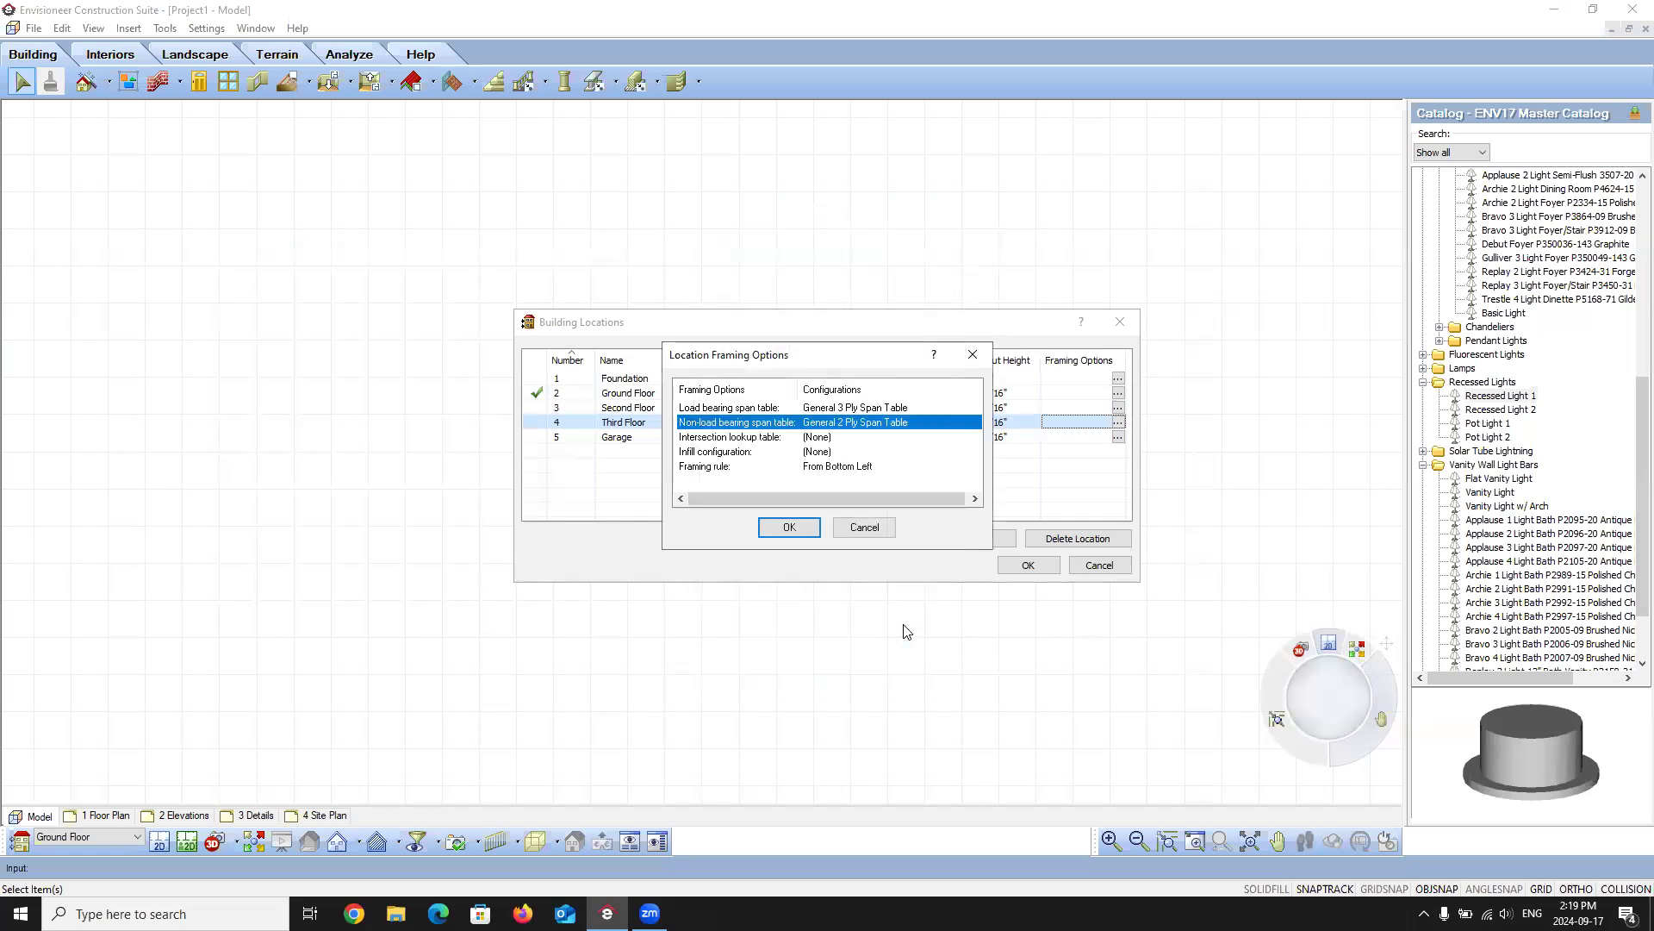
- Open the General 3 Ply Span Table for viewing, inspect its 5'-0" span framing preview and open that span's head sill library
left_click(932, 407)
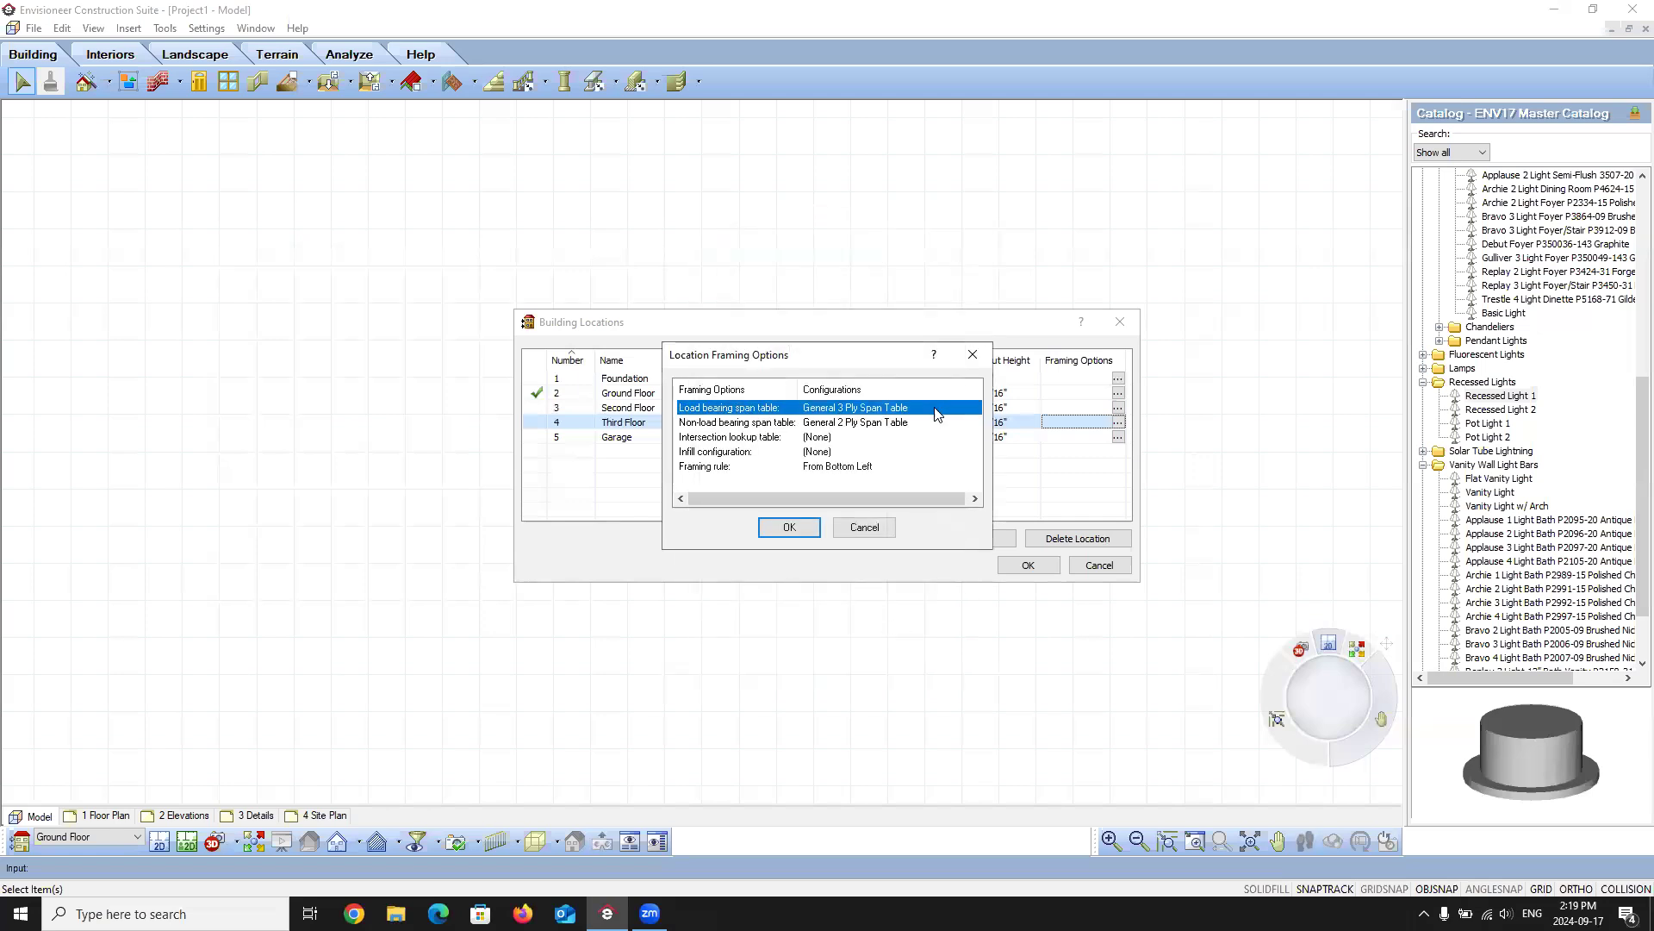
left_click(963, 411)
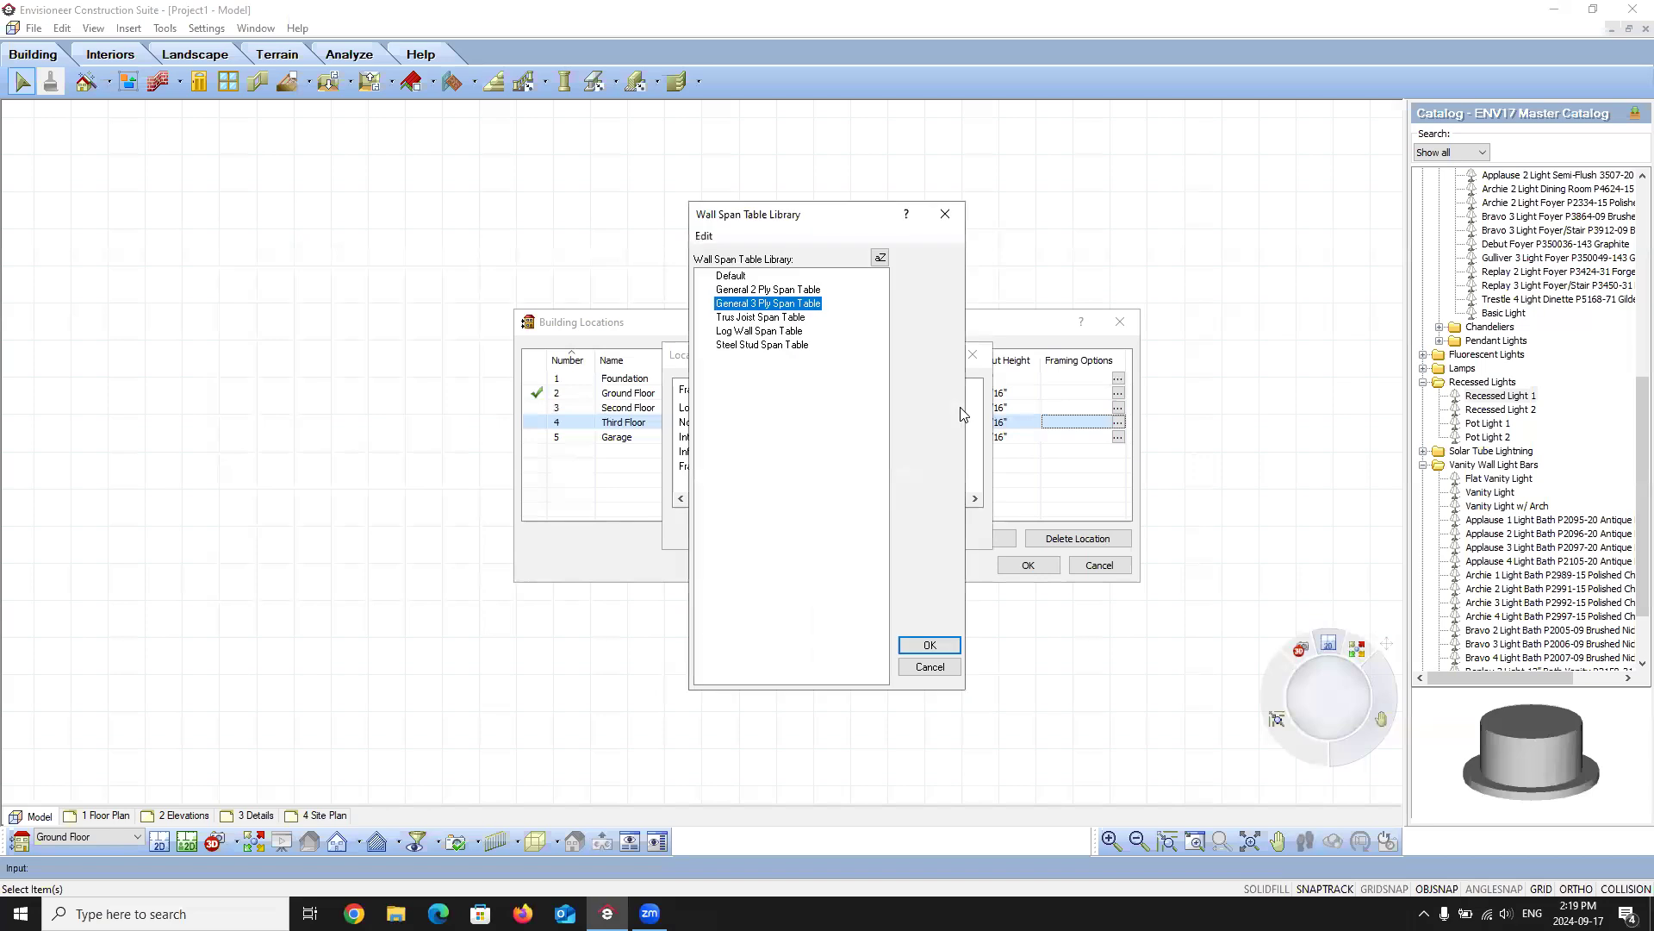
double_click(786, 305)
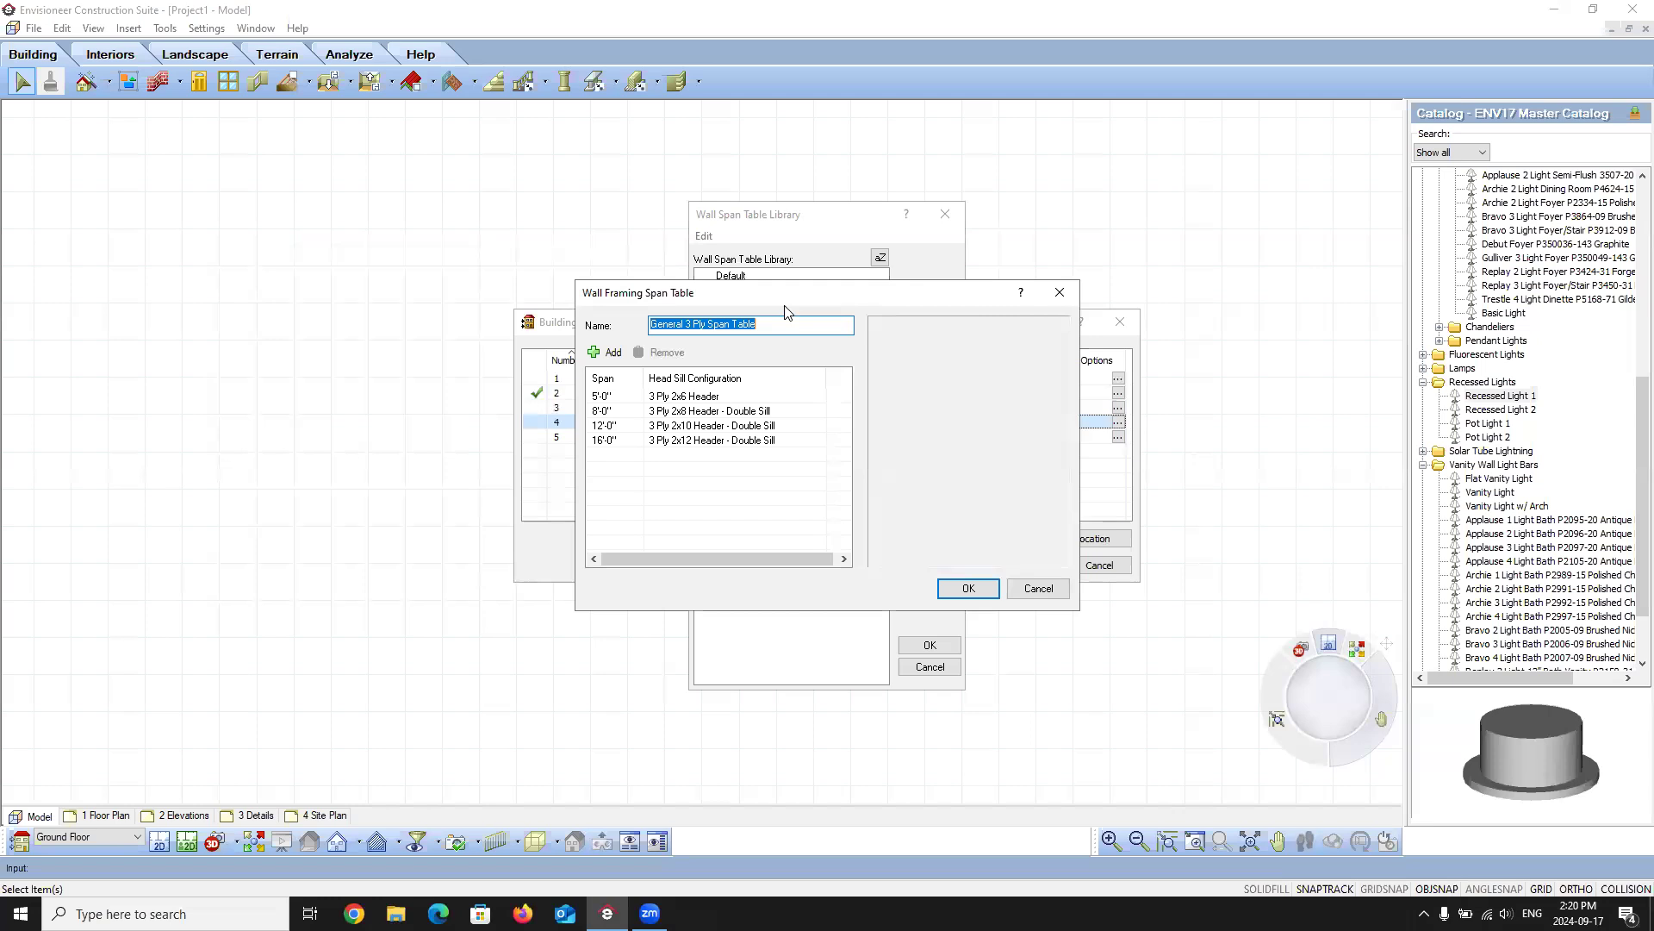
left_click(744, 399)
left_click(835, 398)
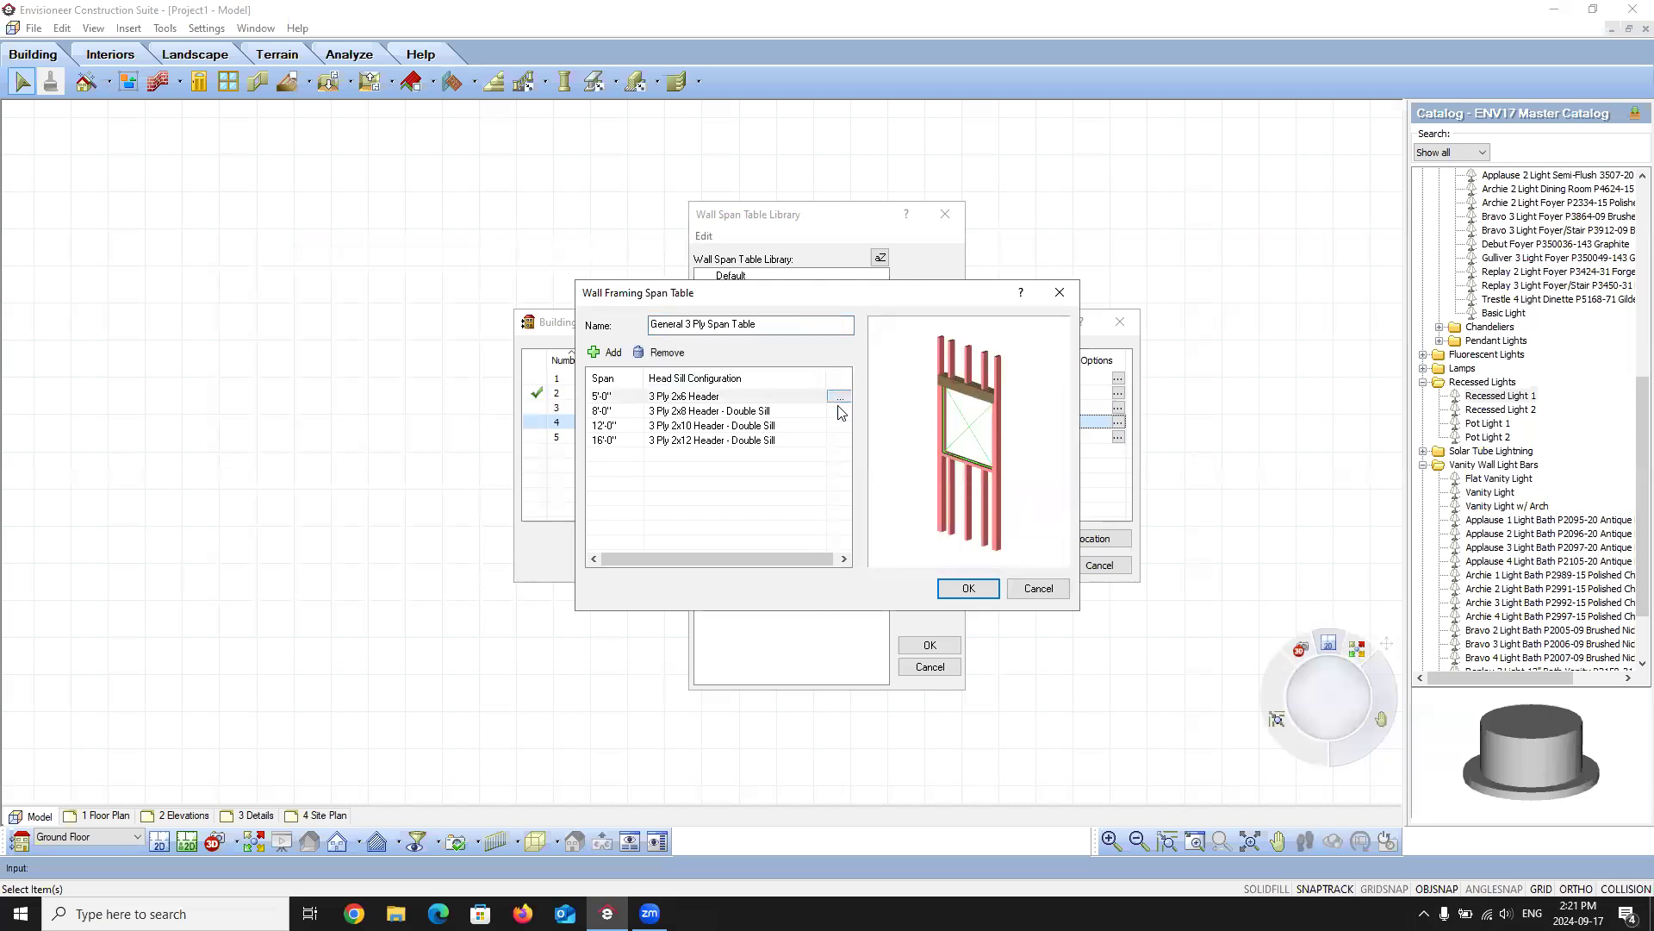
left_click_drag(969, 440, 986, 431)
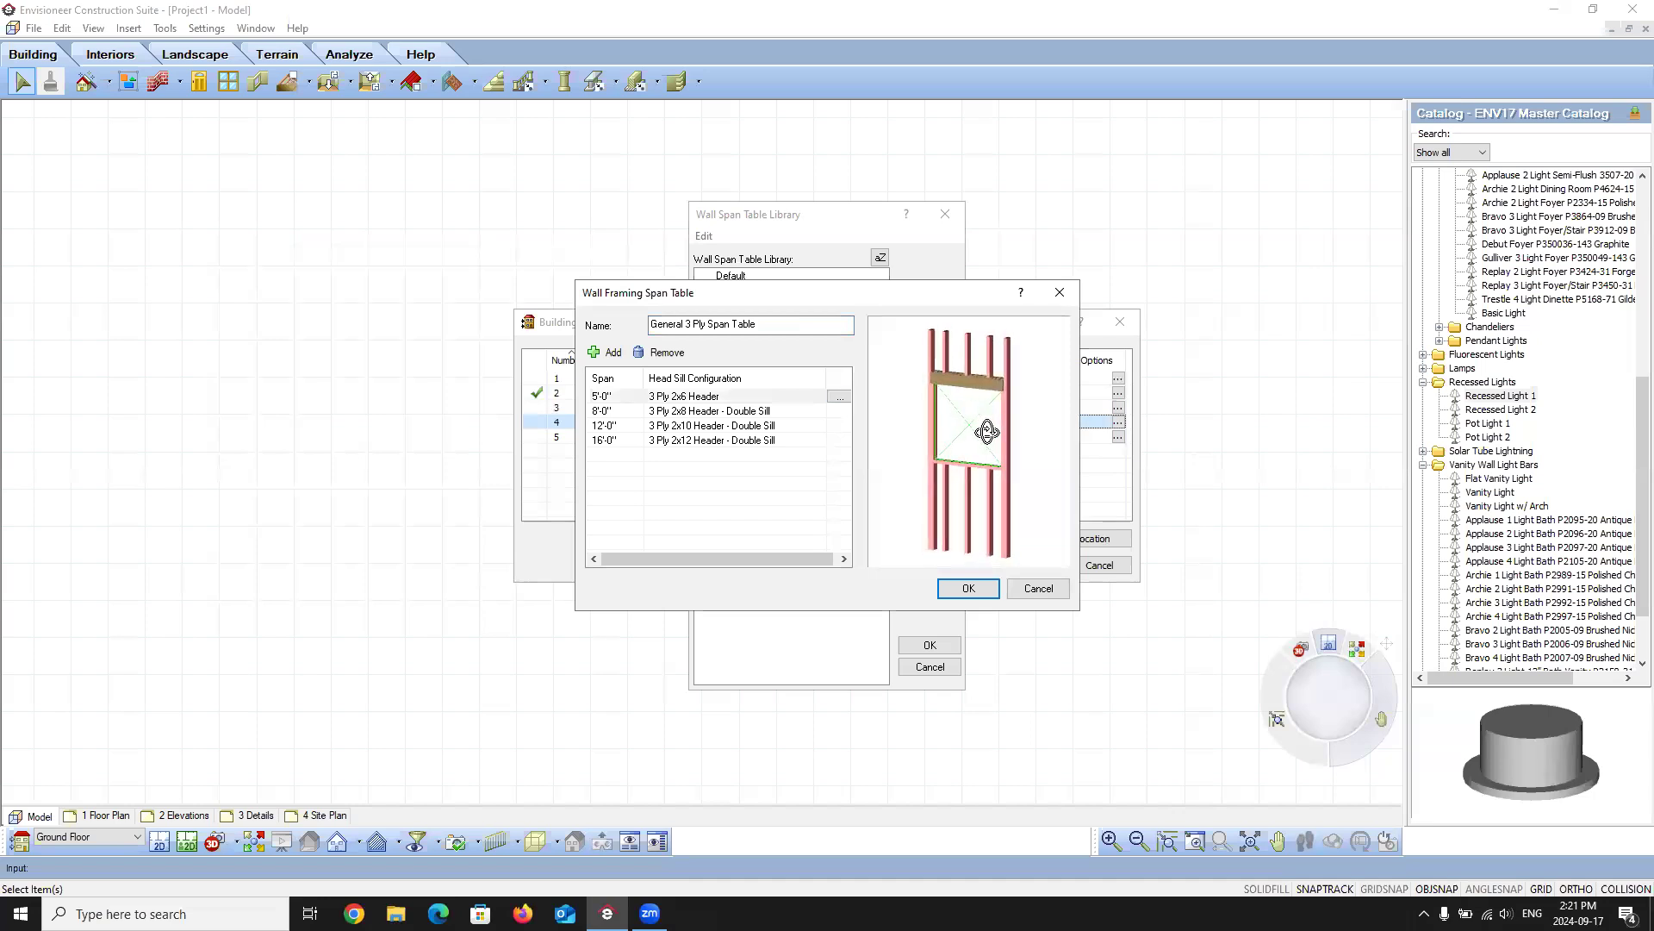
left_click(838, 397)
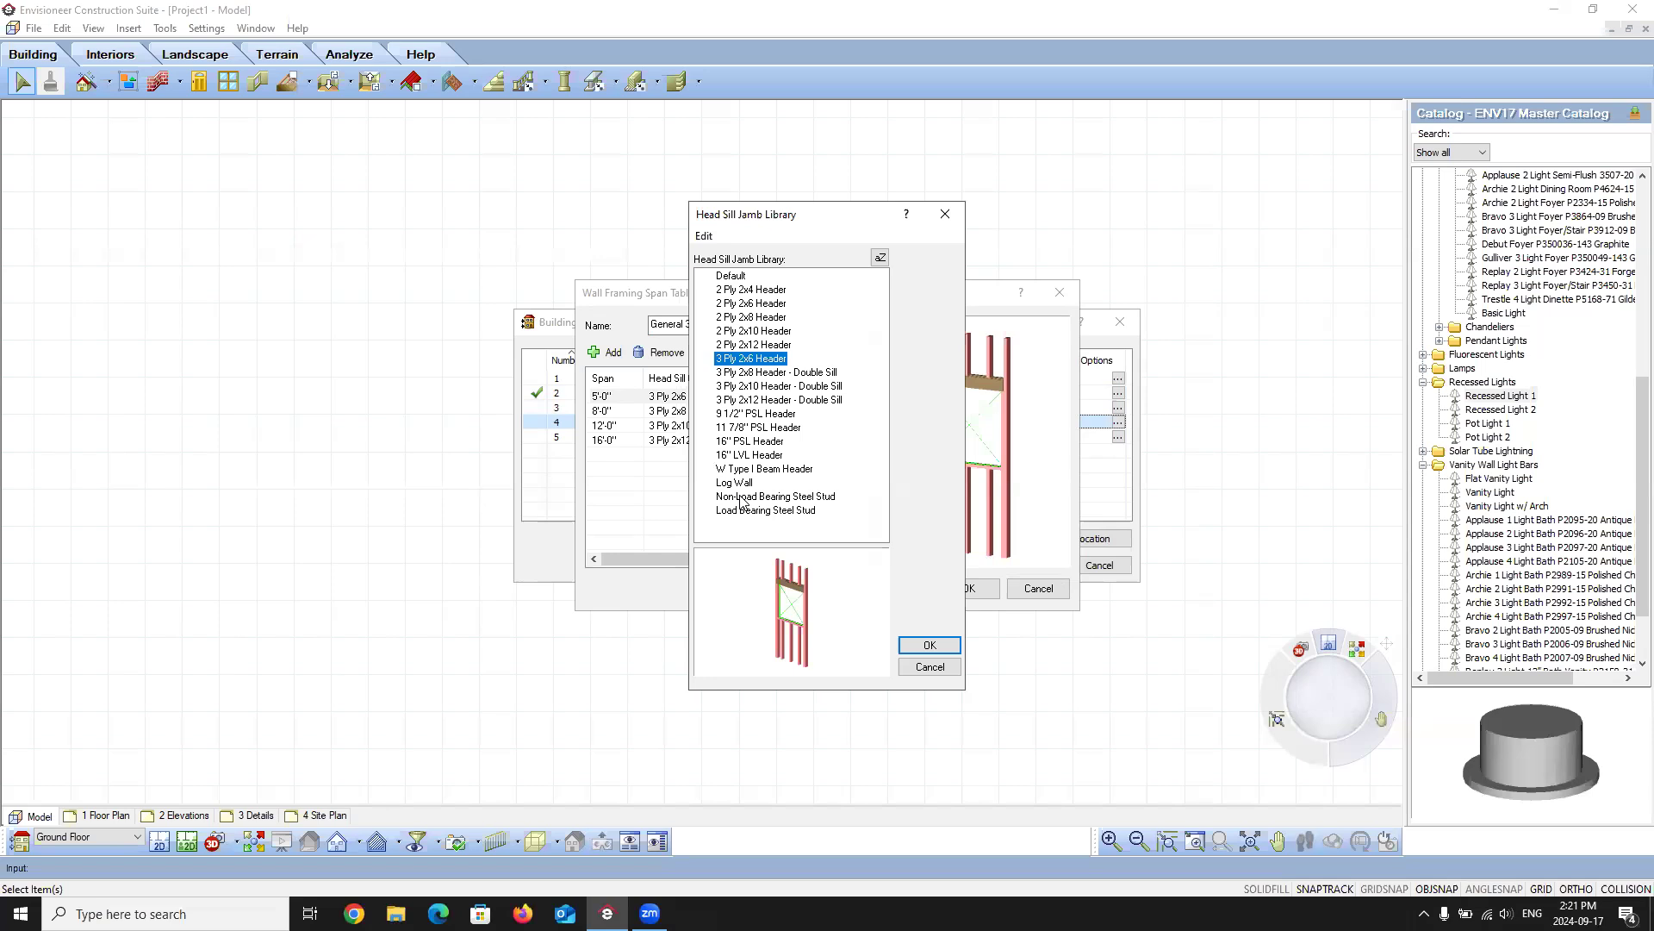
- Open the 3 Ply 2x6 Header configuration and show its preview as Rendered Outline
double_click(733, 360)
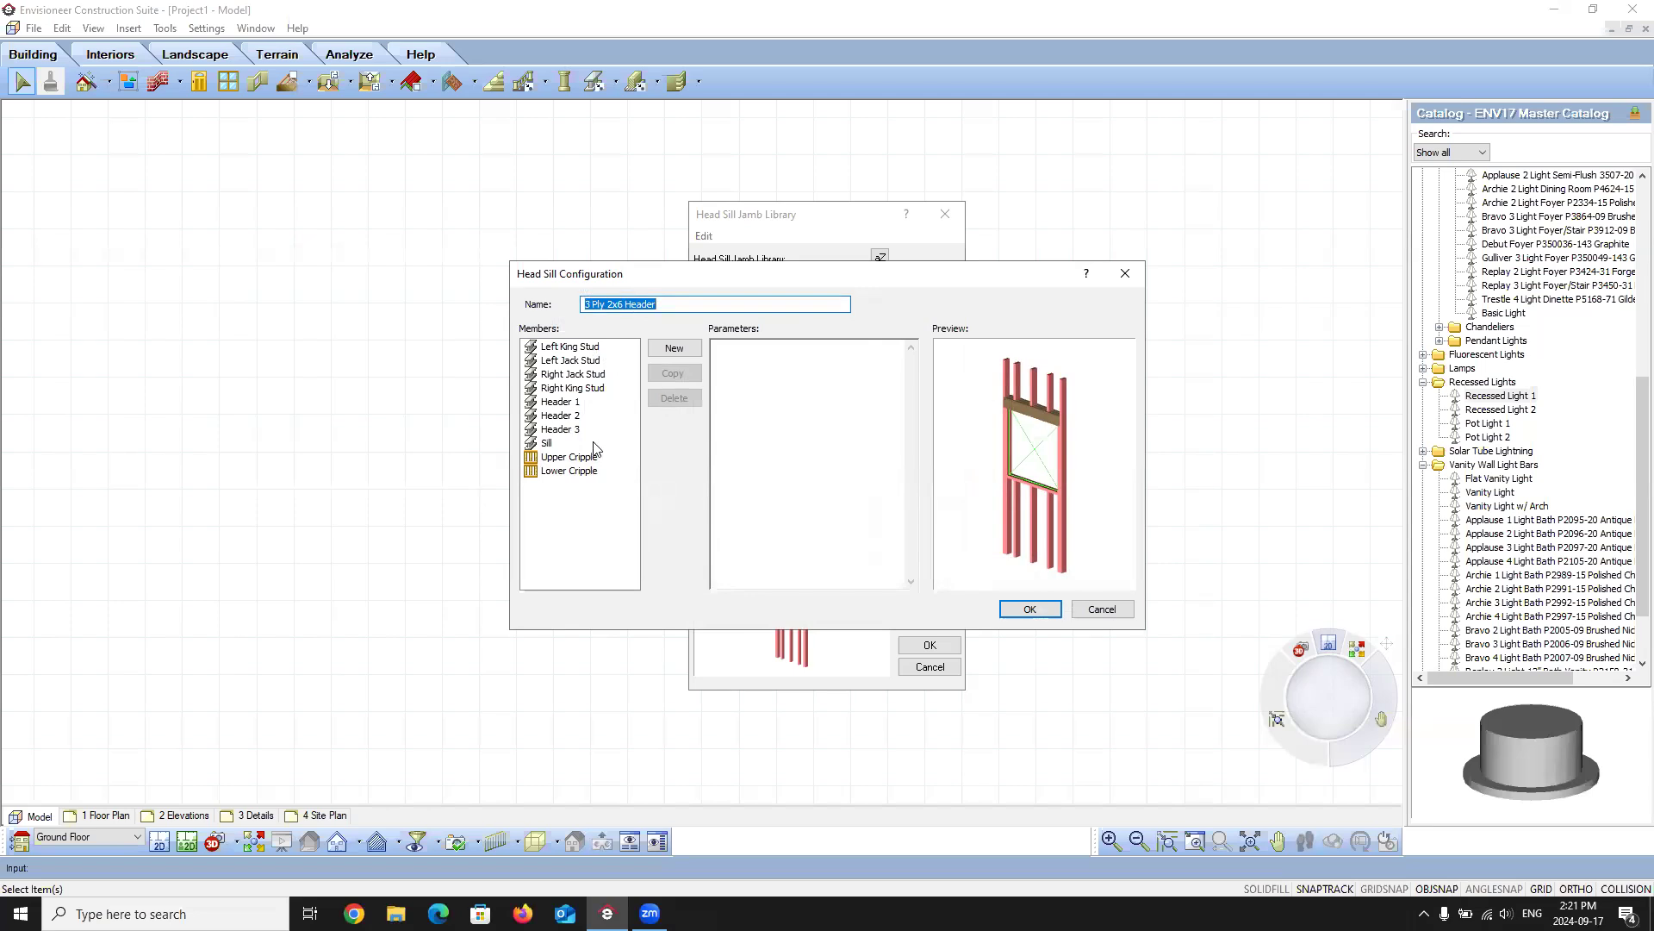
left_click_drag(1000, 469, 1022, 466)
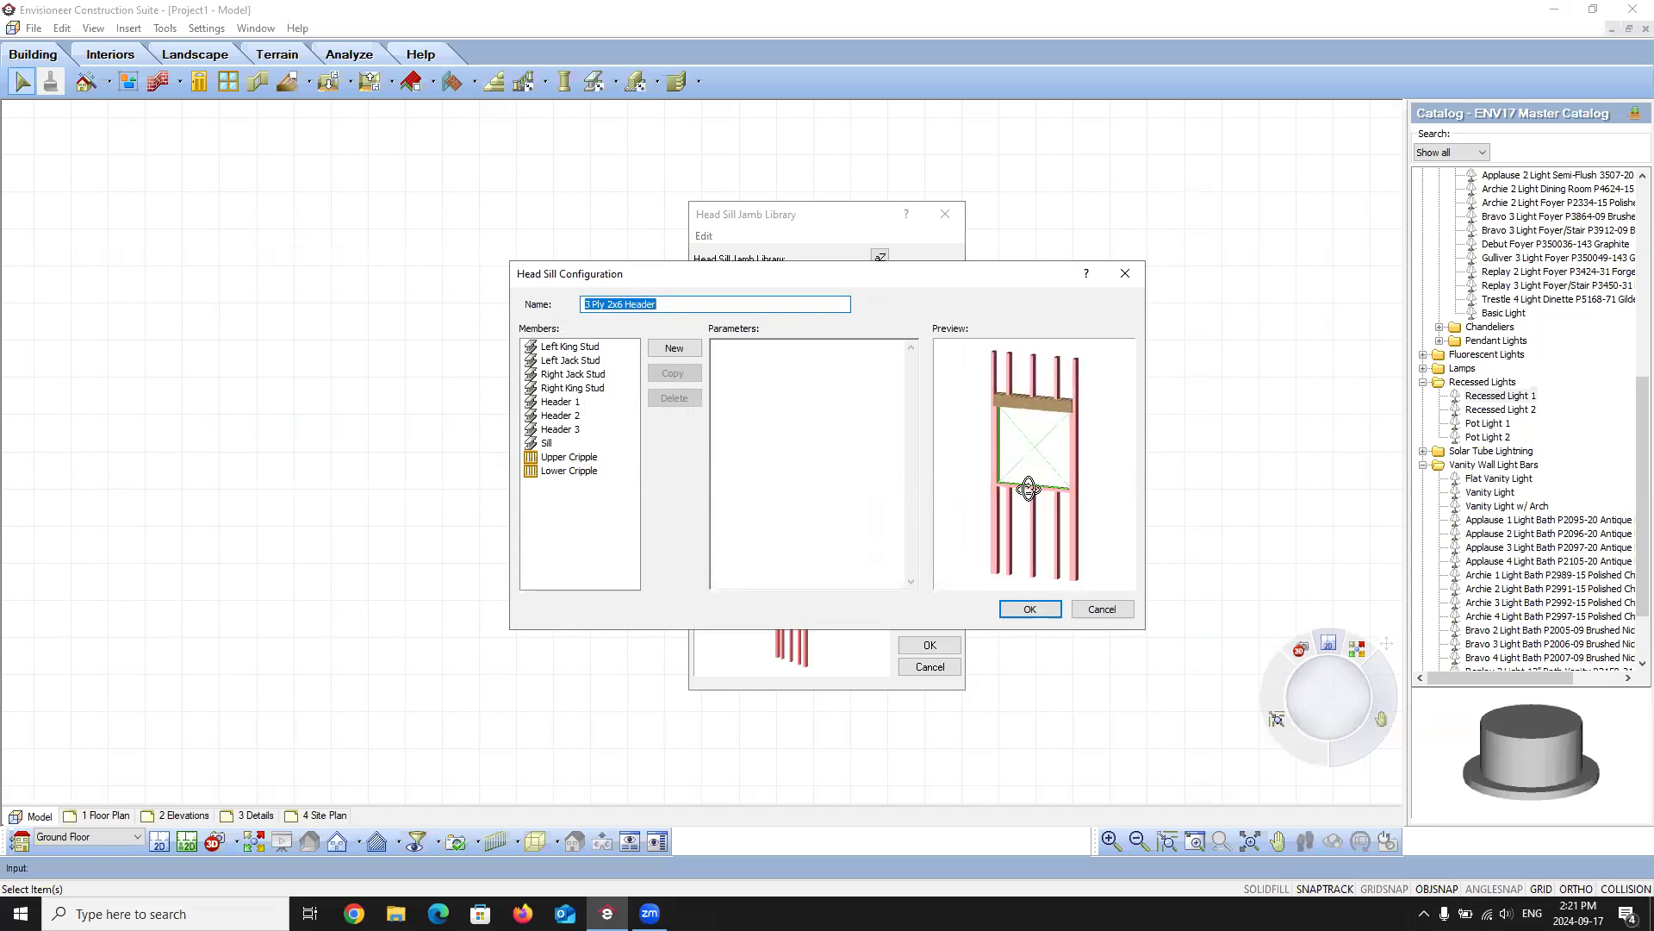
right_click(1015, 483)
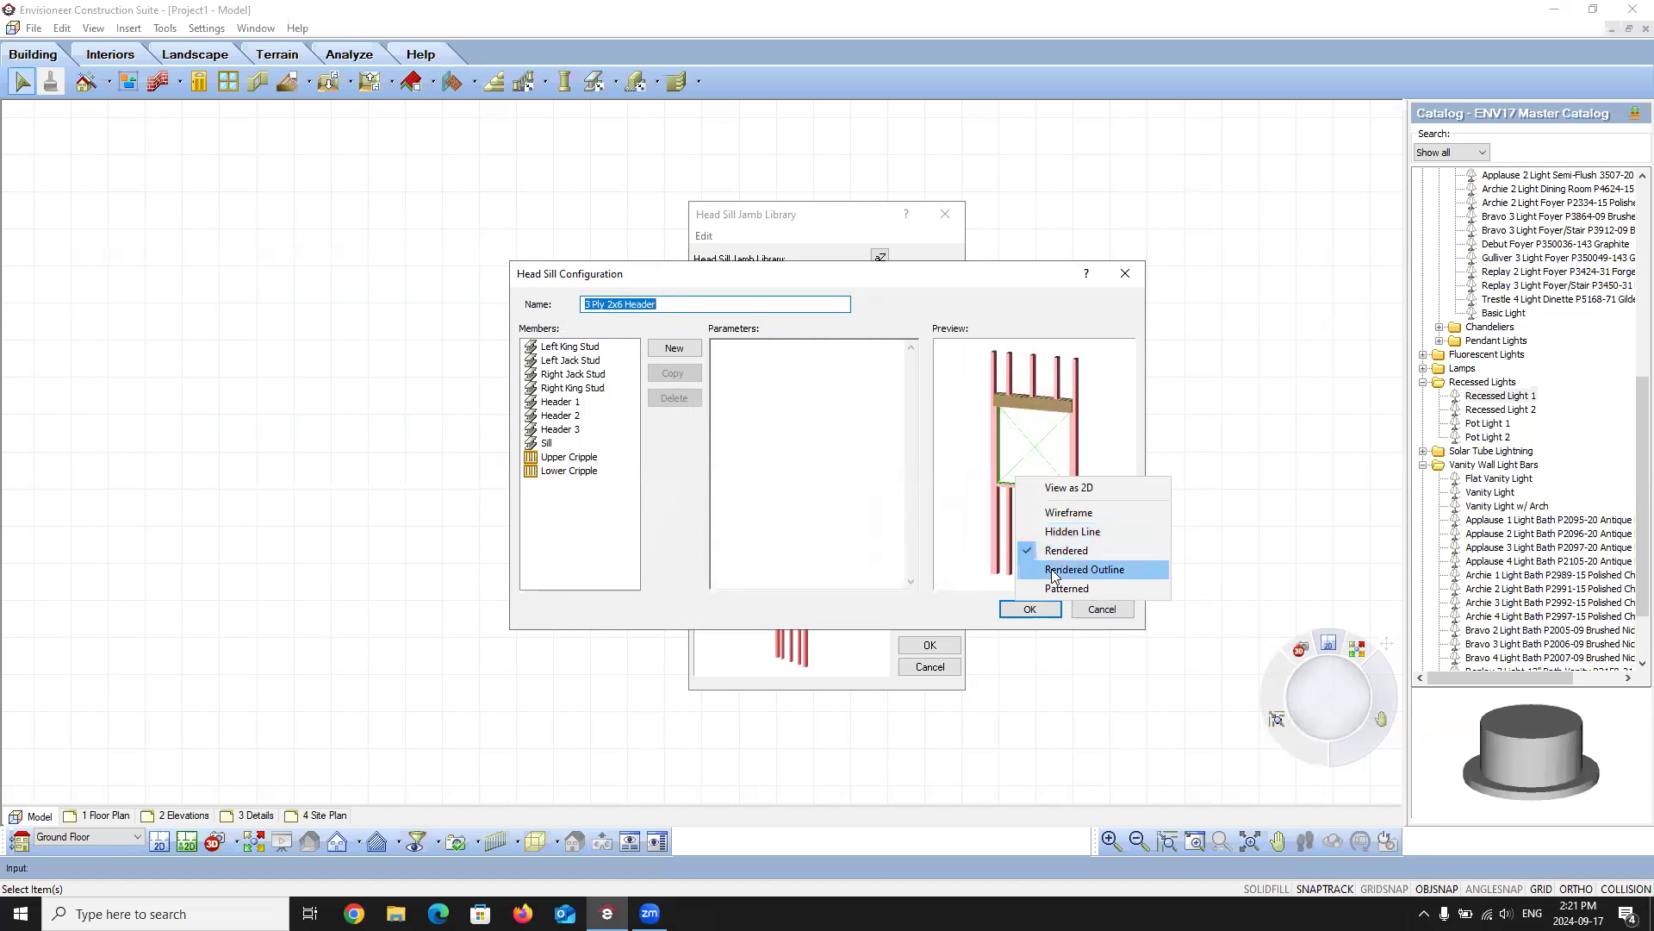
left_click(1081, 569)
left_click_drag(1010, 501, 1019, 509)
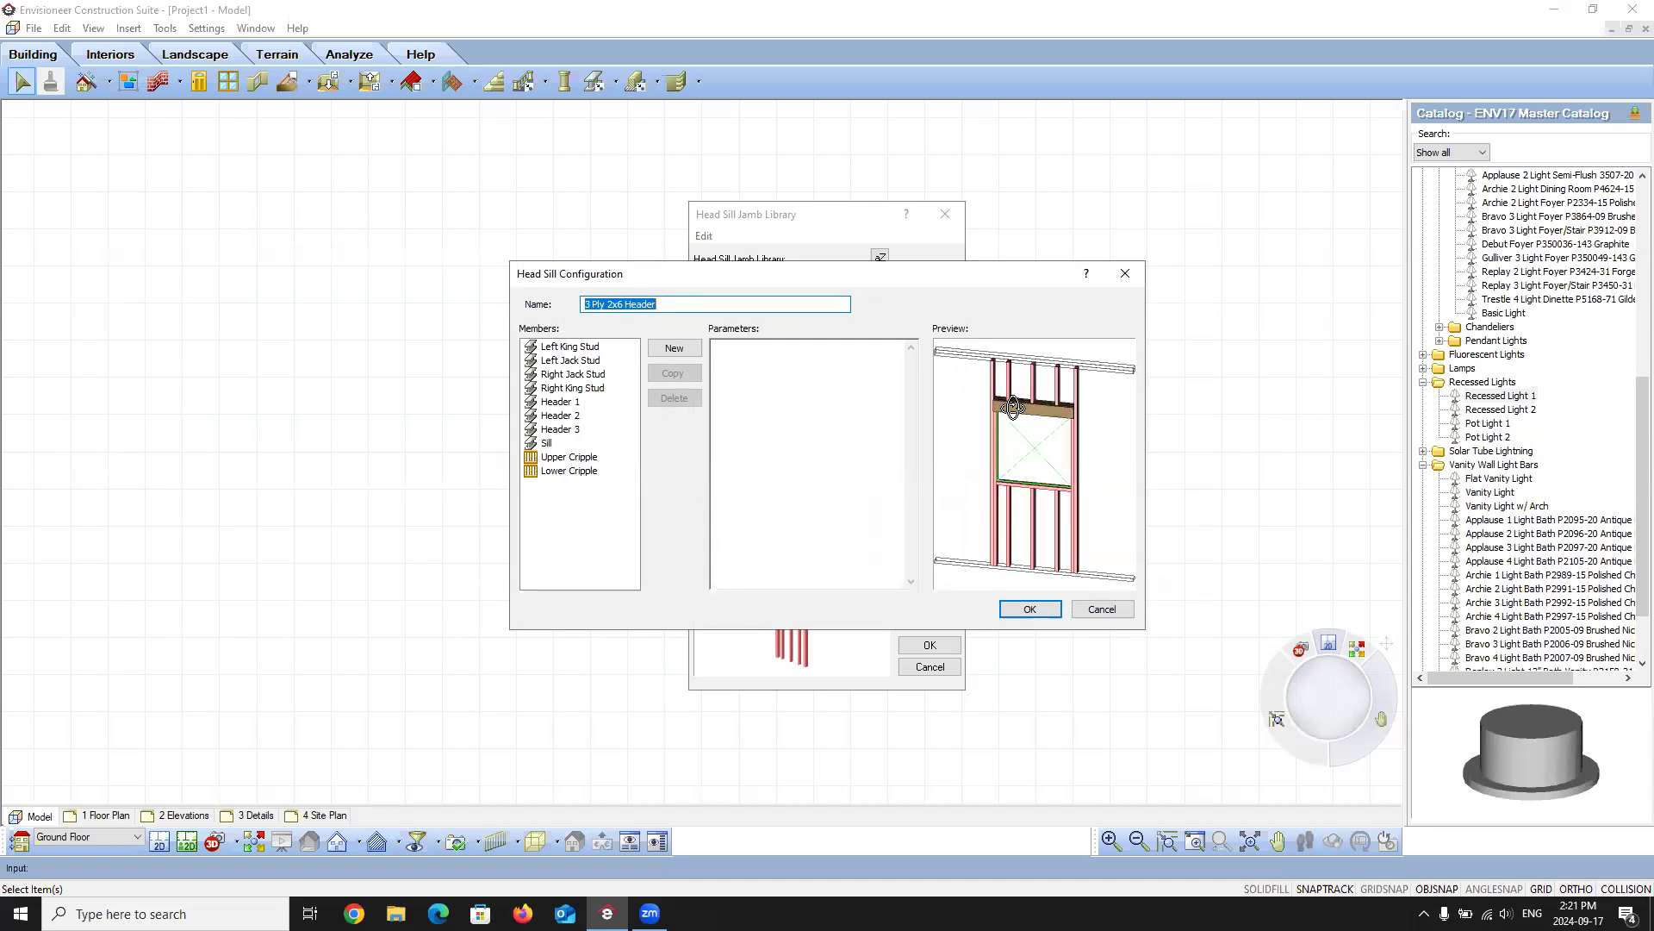
- Examine the parameters of the left king and jack studs, the three headers, the sill and the upper and lower cripples
left_click(548, 348)
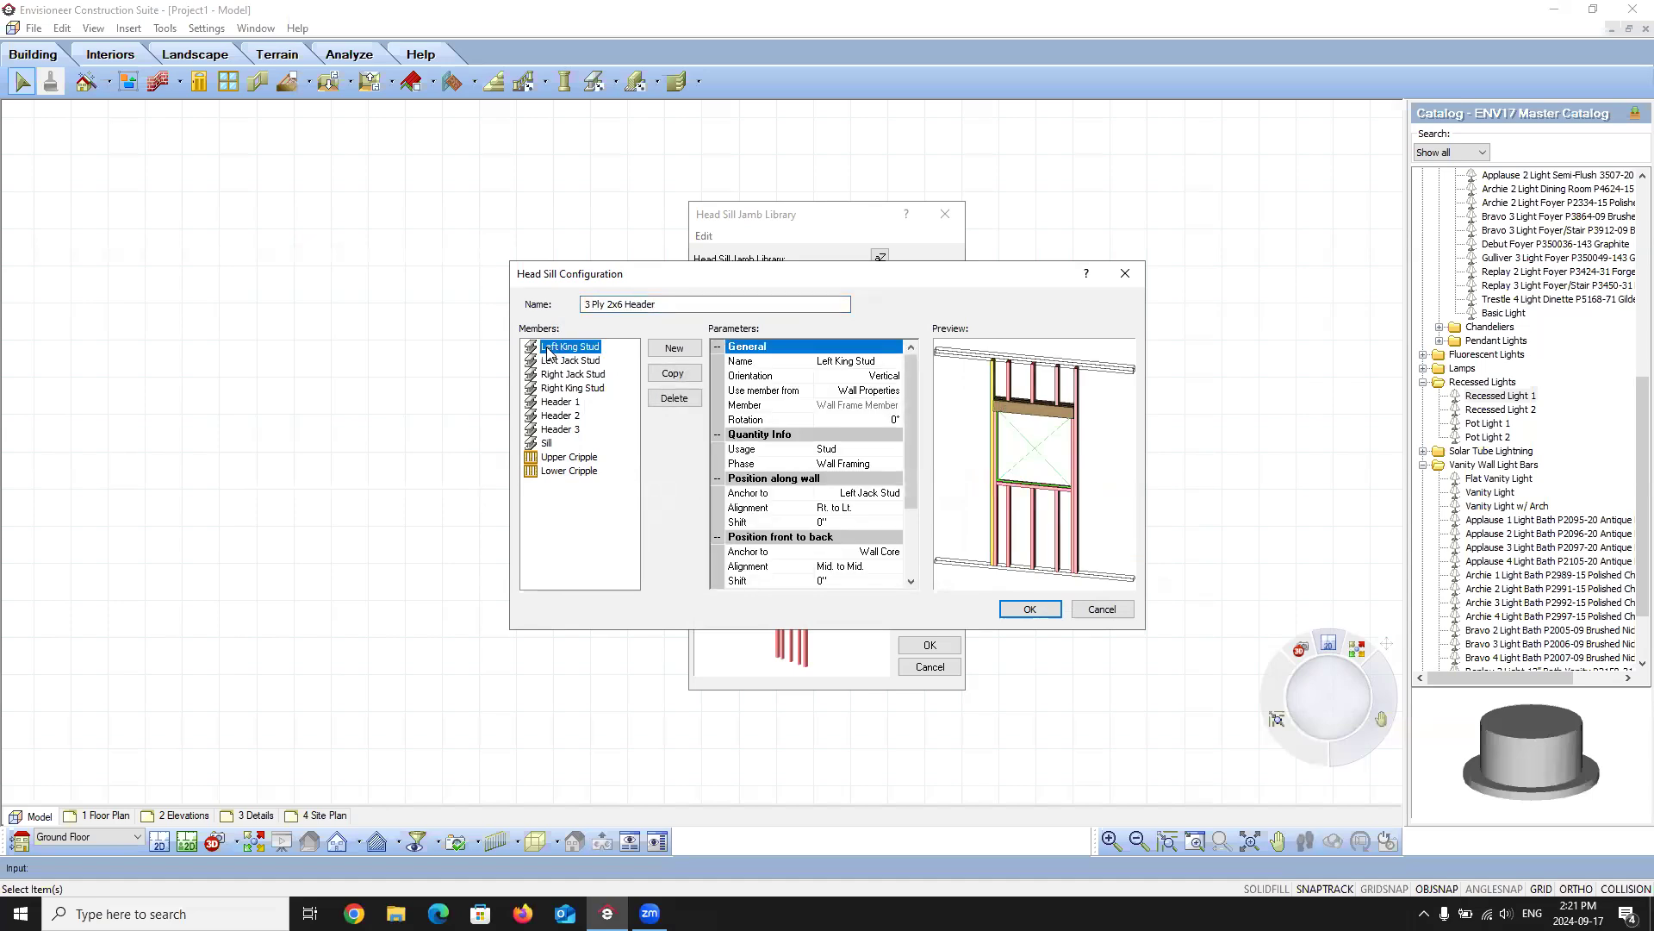
mouse_move(982, 421)
left_mouse_down()
mouse_move(970, 392)
mouse_move(966, 424)
left_mouse_up()
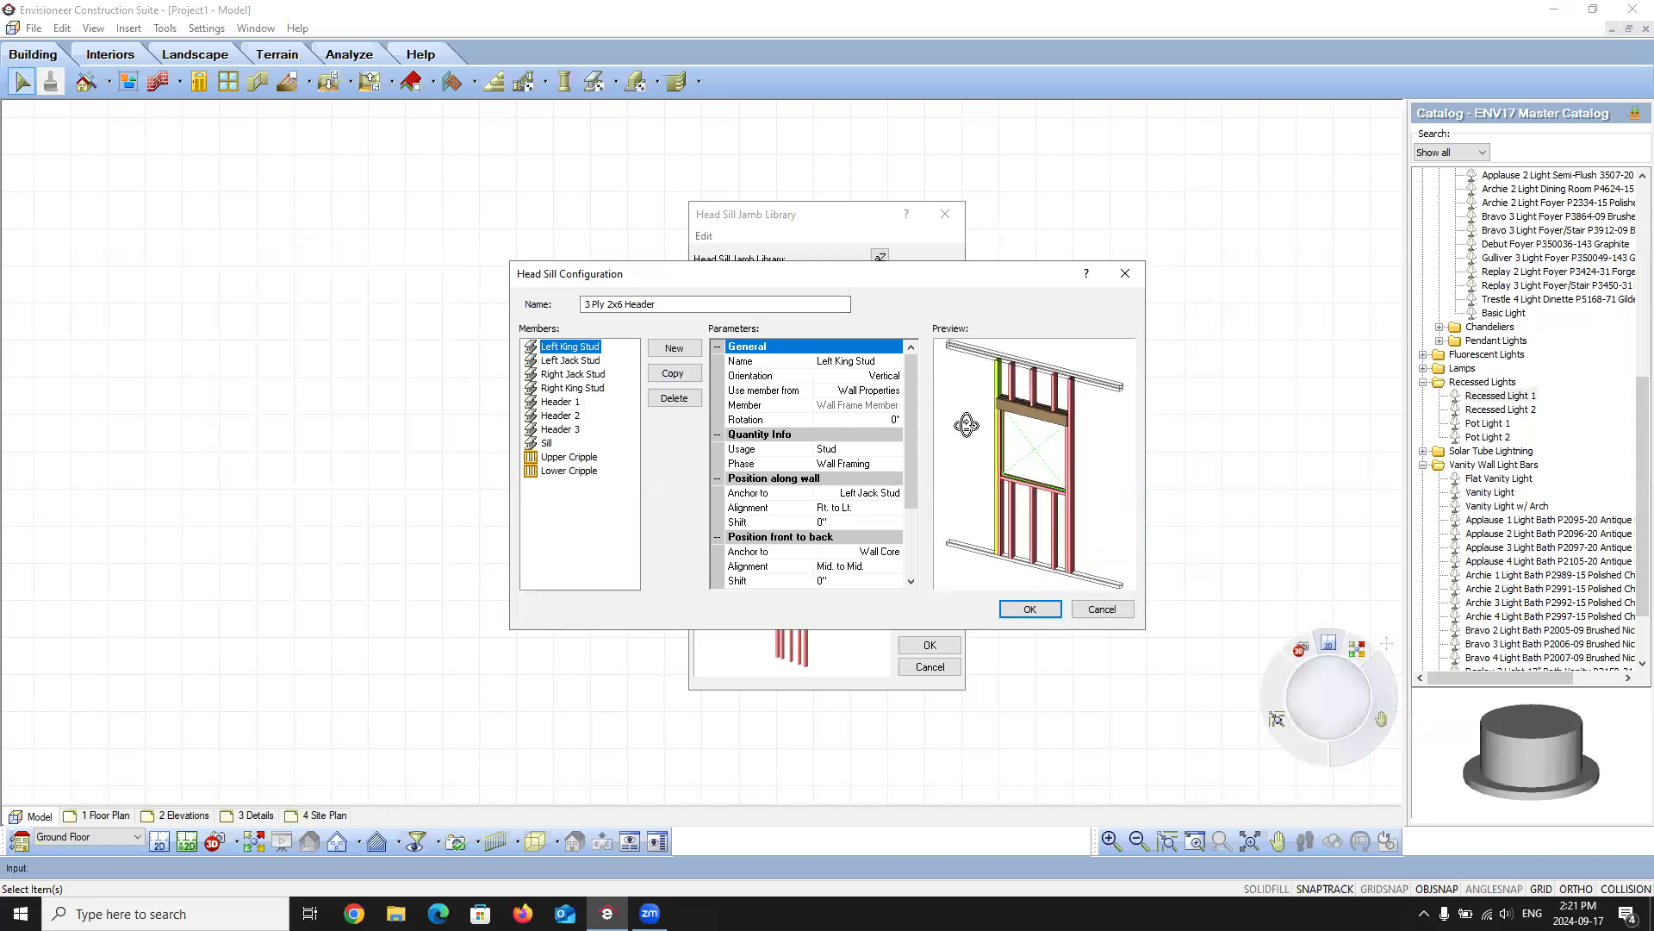
left_click(587, 362)
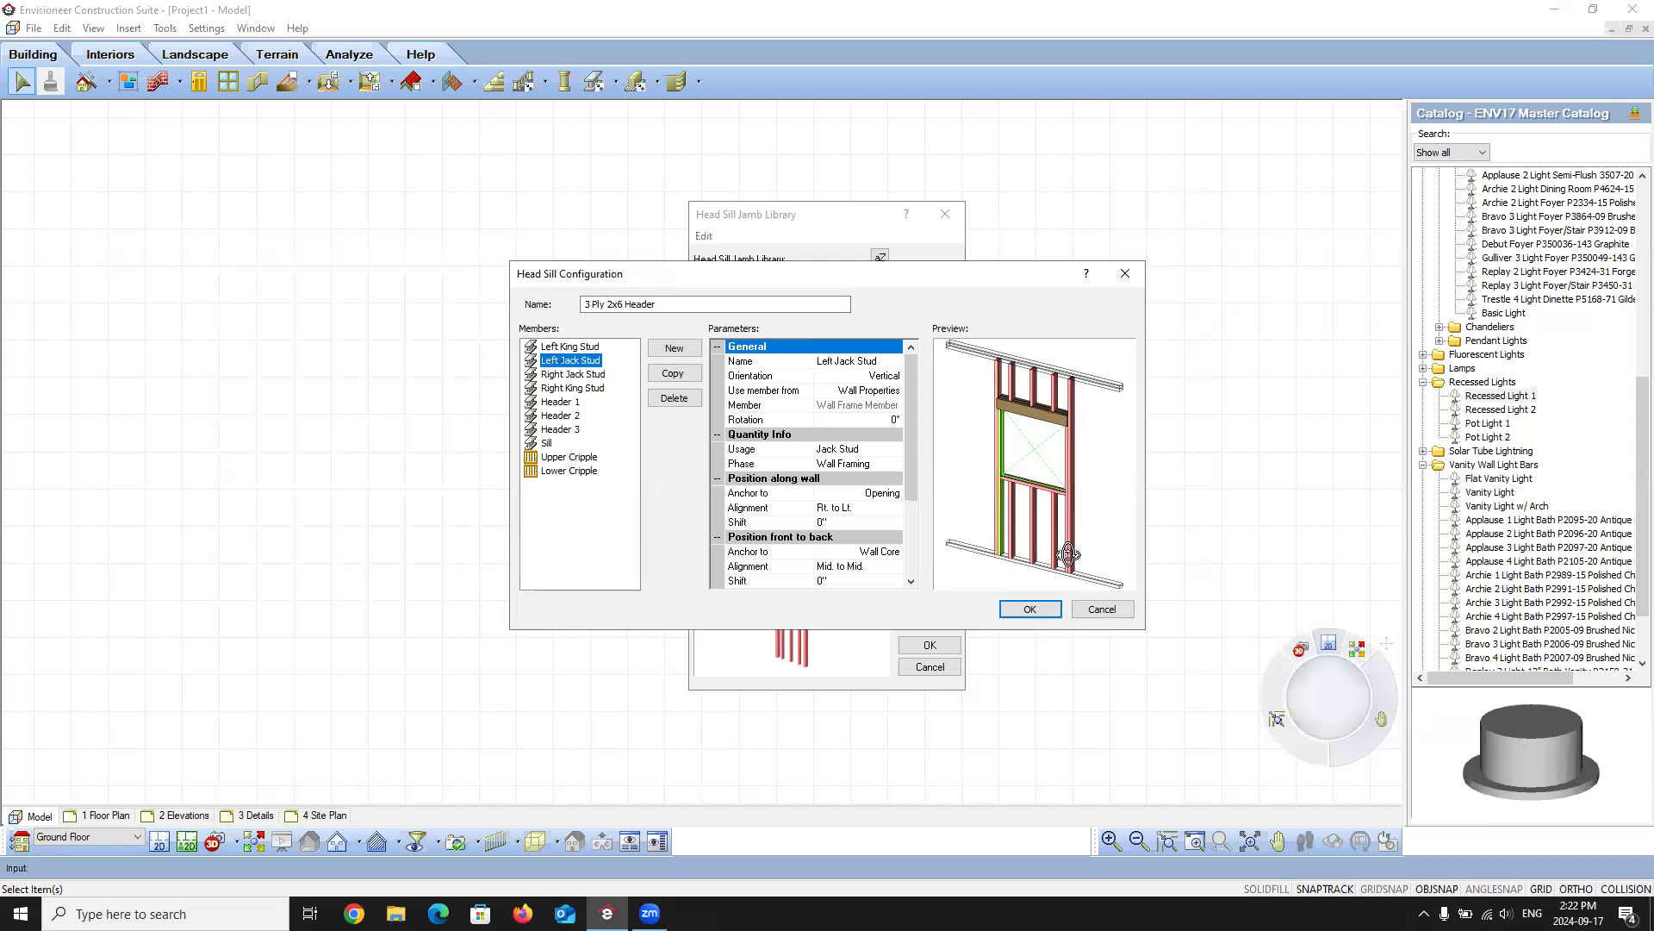
left_click(564, 403)
left_click(553, 417)
left_click(556, 429)
left_click_drag(605, 305, 583, 305)
left_click(681, 303)
left_click(552, 444)
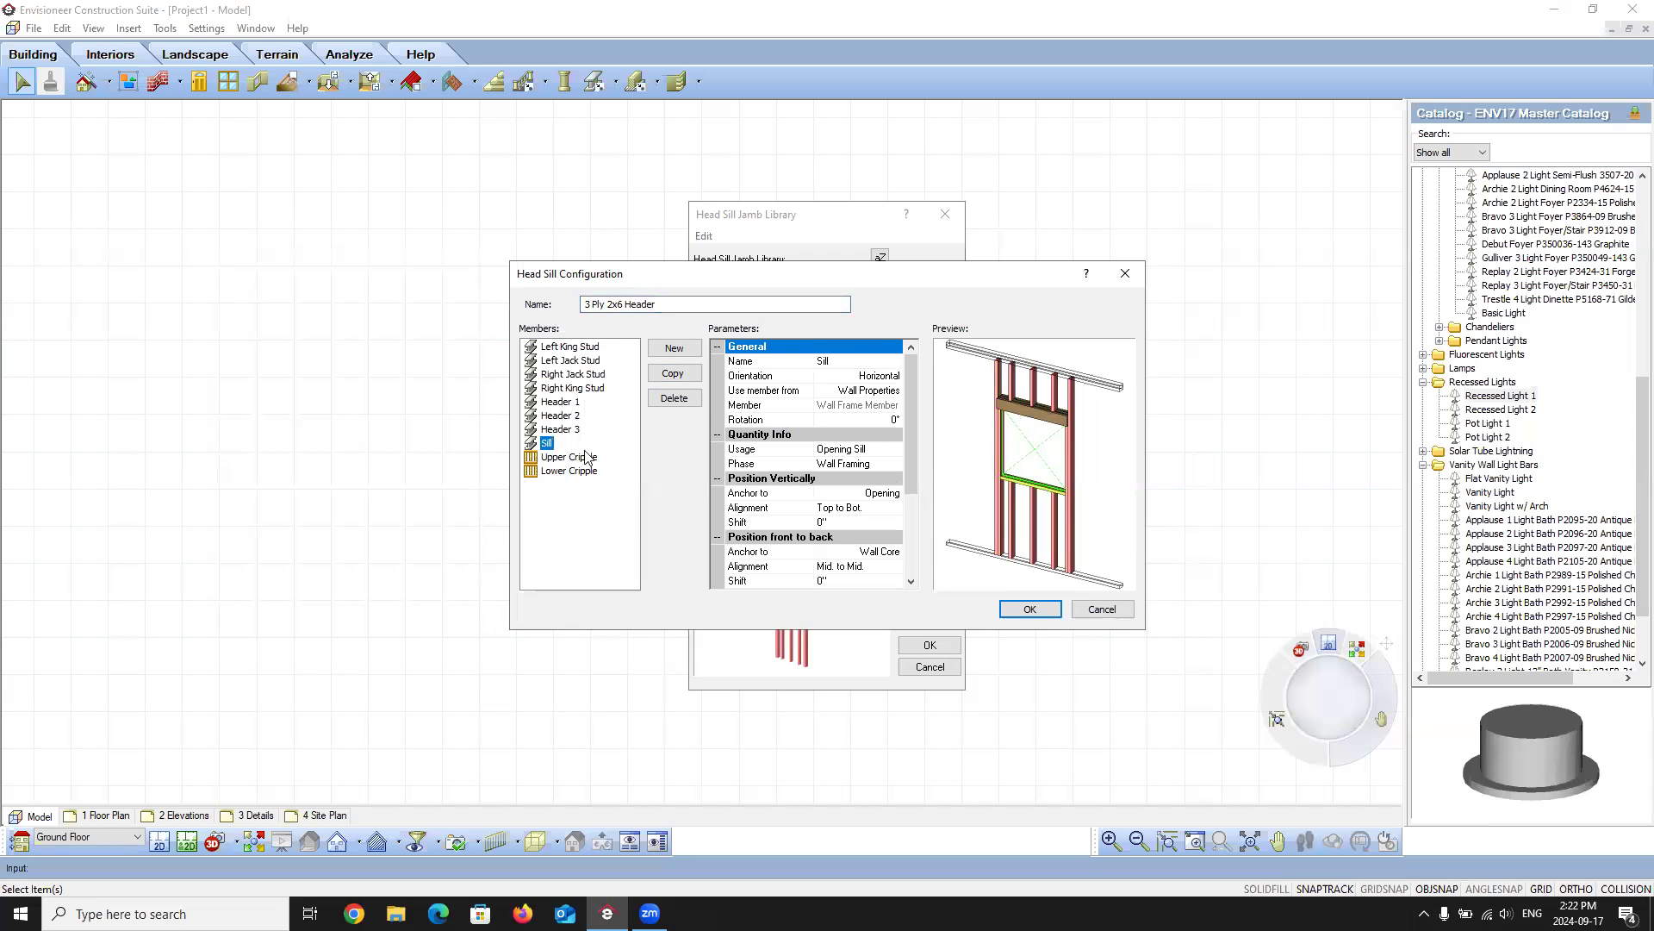
left_click(583, 458)
left_click(579, 473)
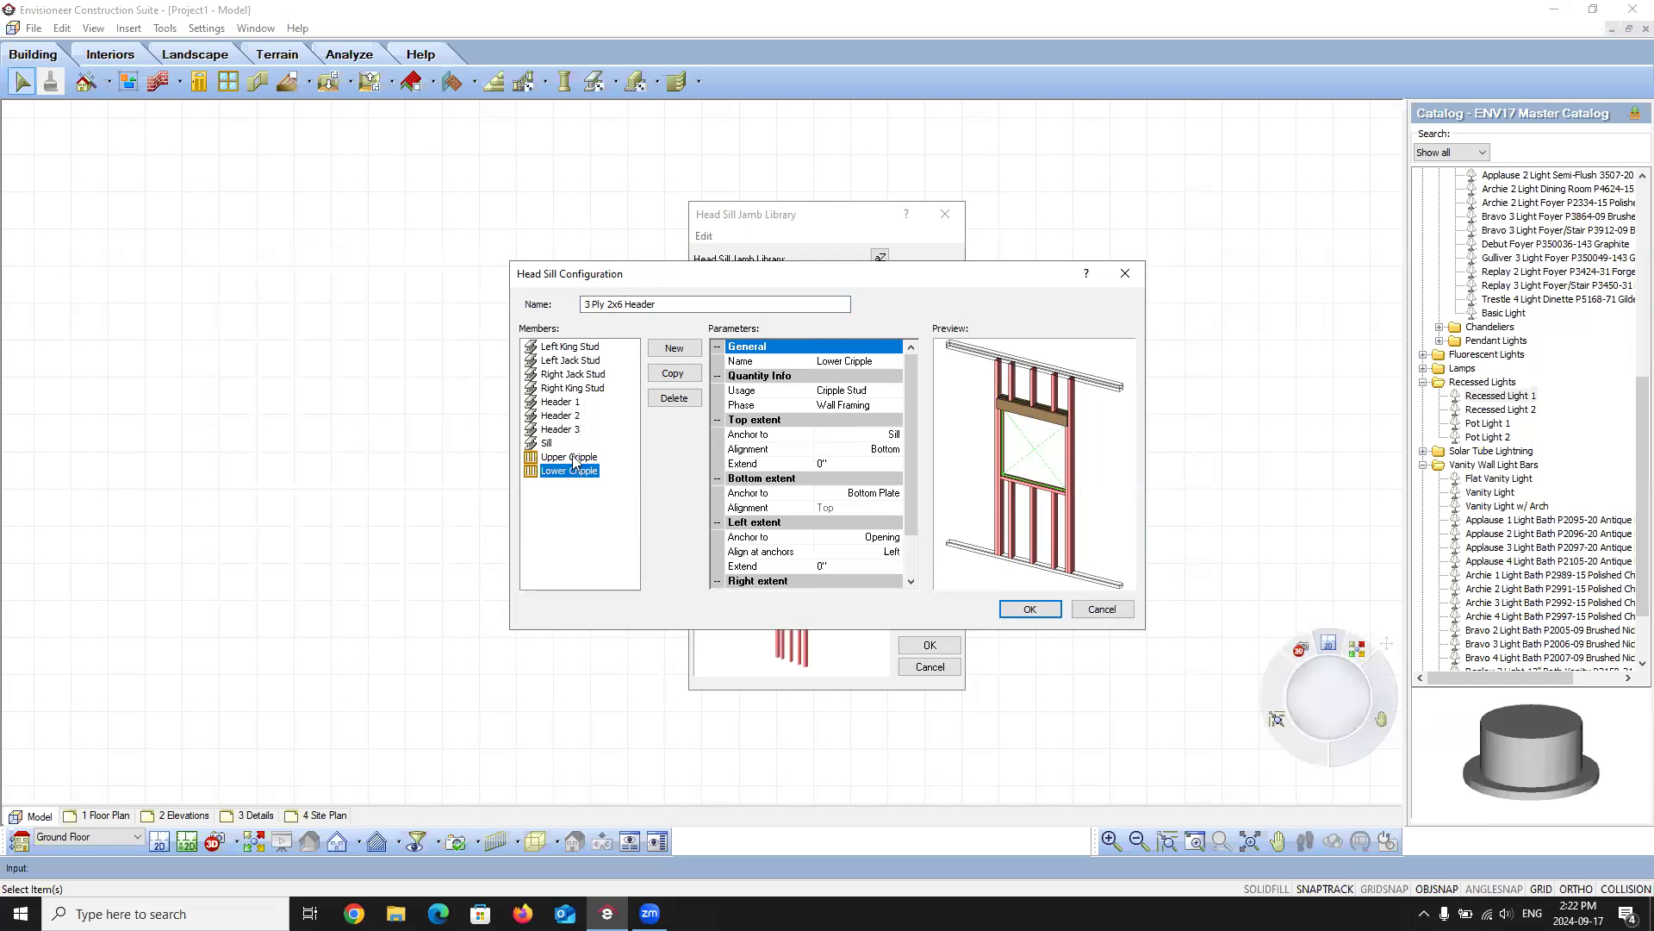
left_click(574, 459)
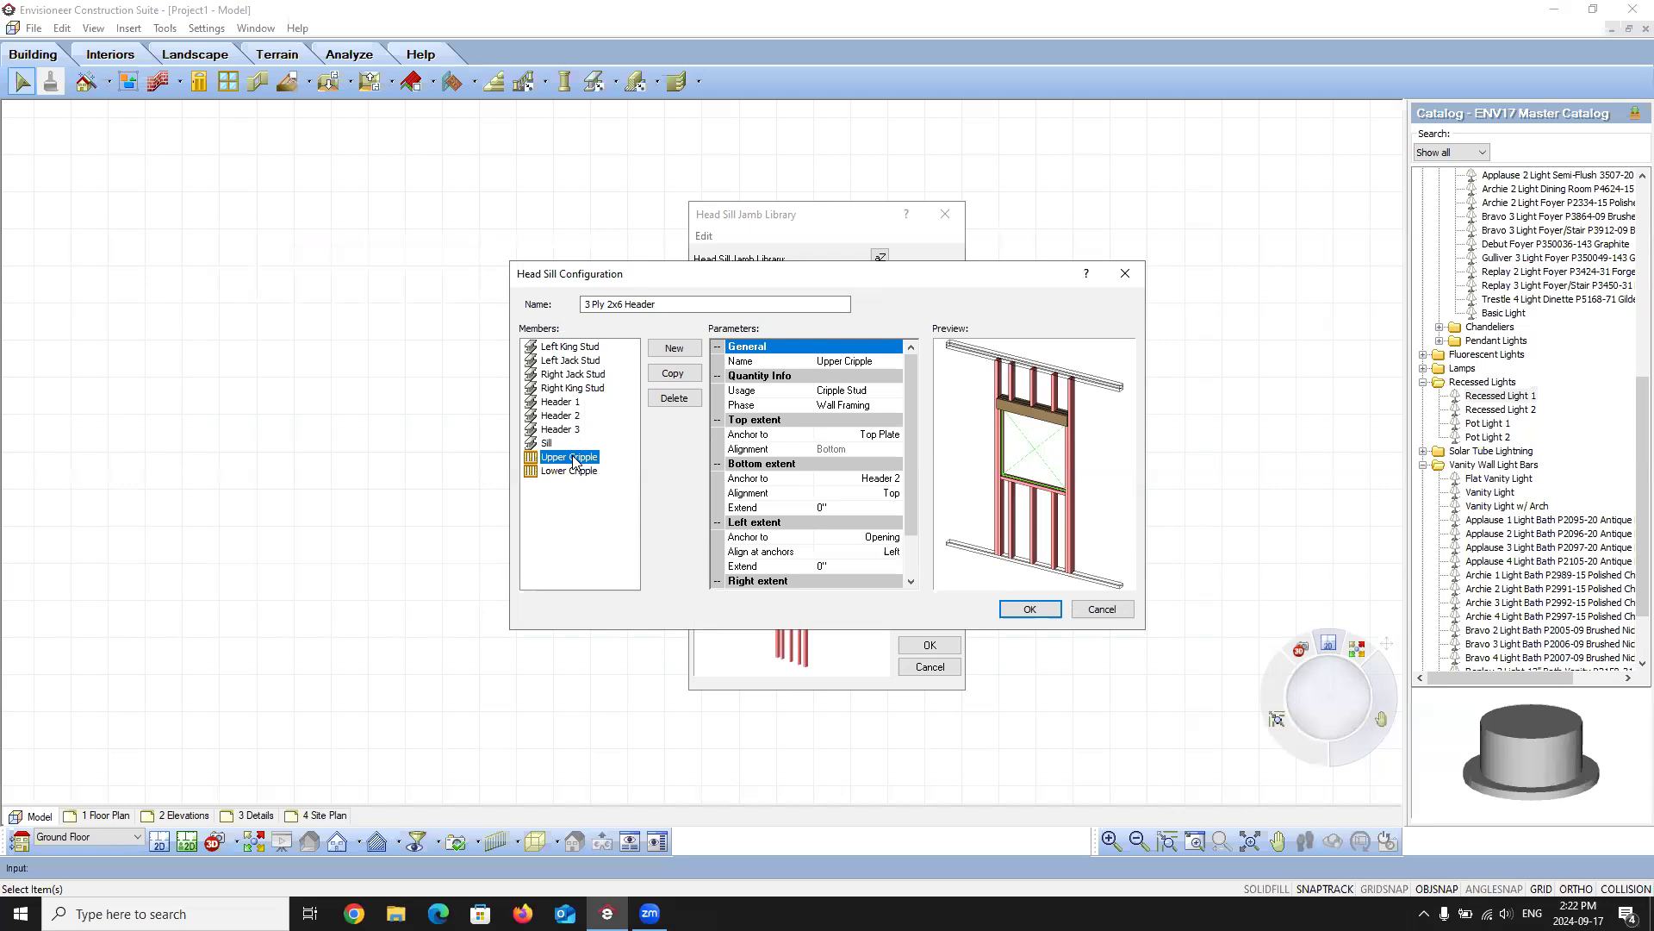
left_click(572, 471)
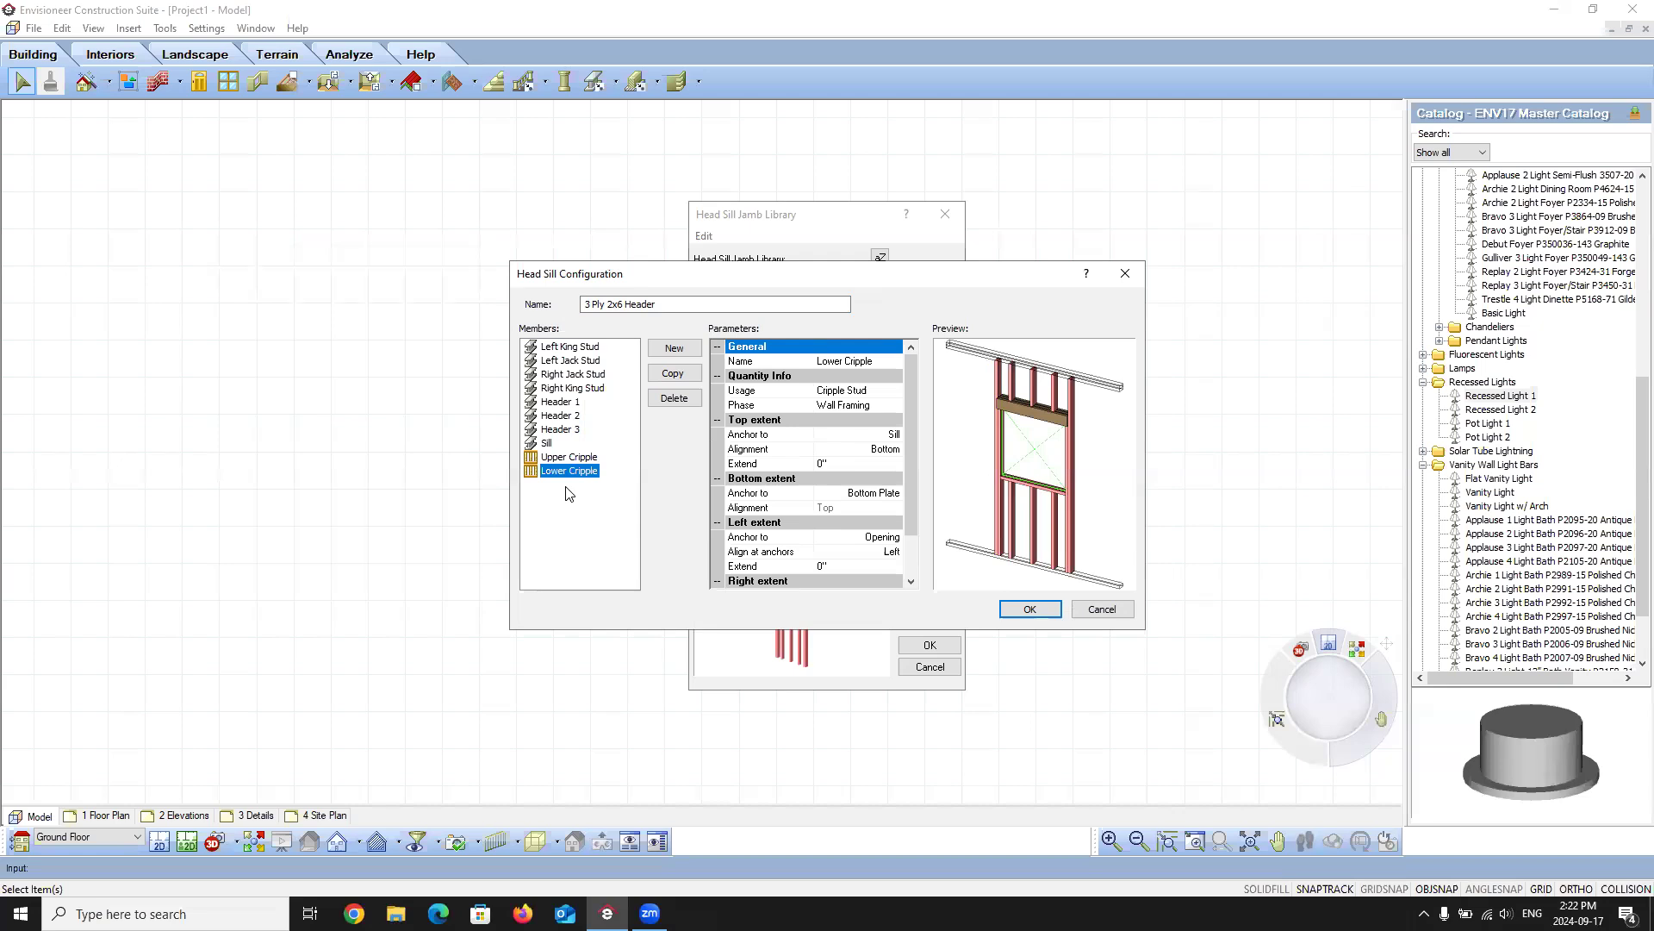
- Review the left and right studs and Header 1's member setting, and close the 3 Ply 2x6 Header configuration without saving
left_click(582, 348)
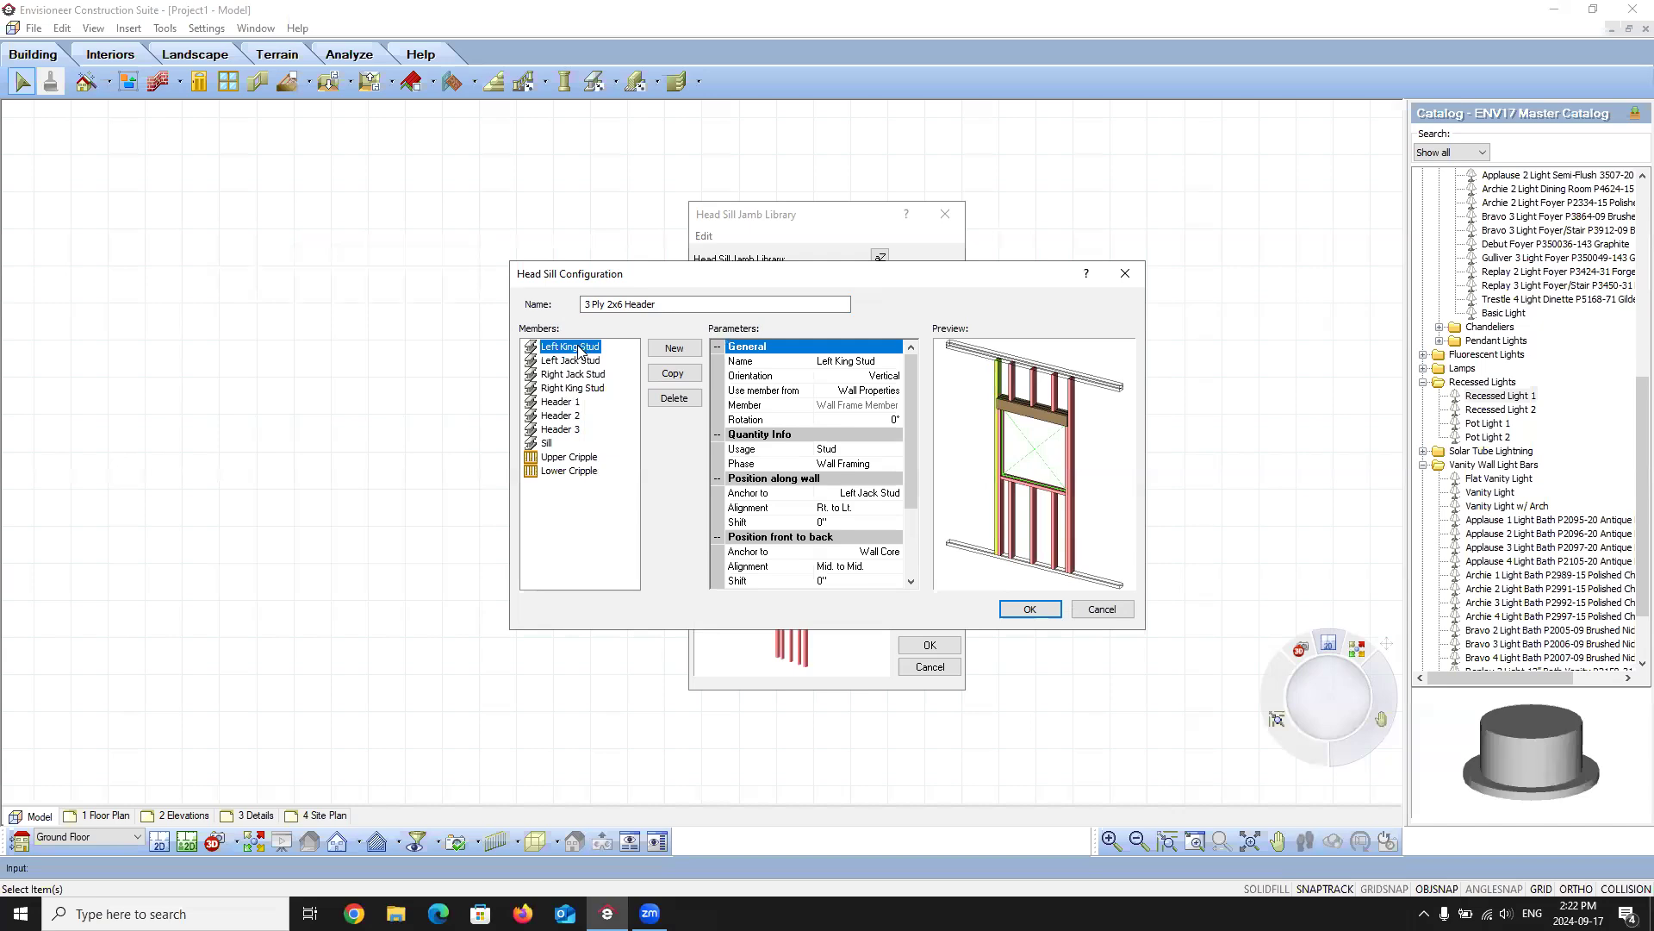
left_click(586, 362)
left_click(582, 377)
left_click(582, 388)
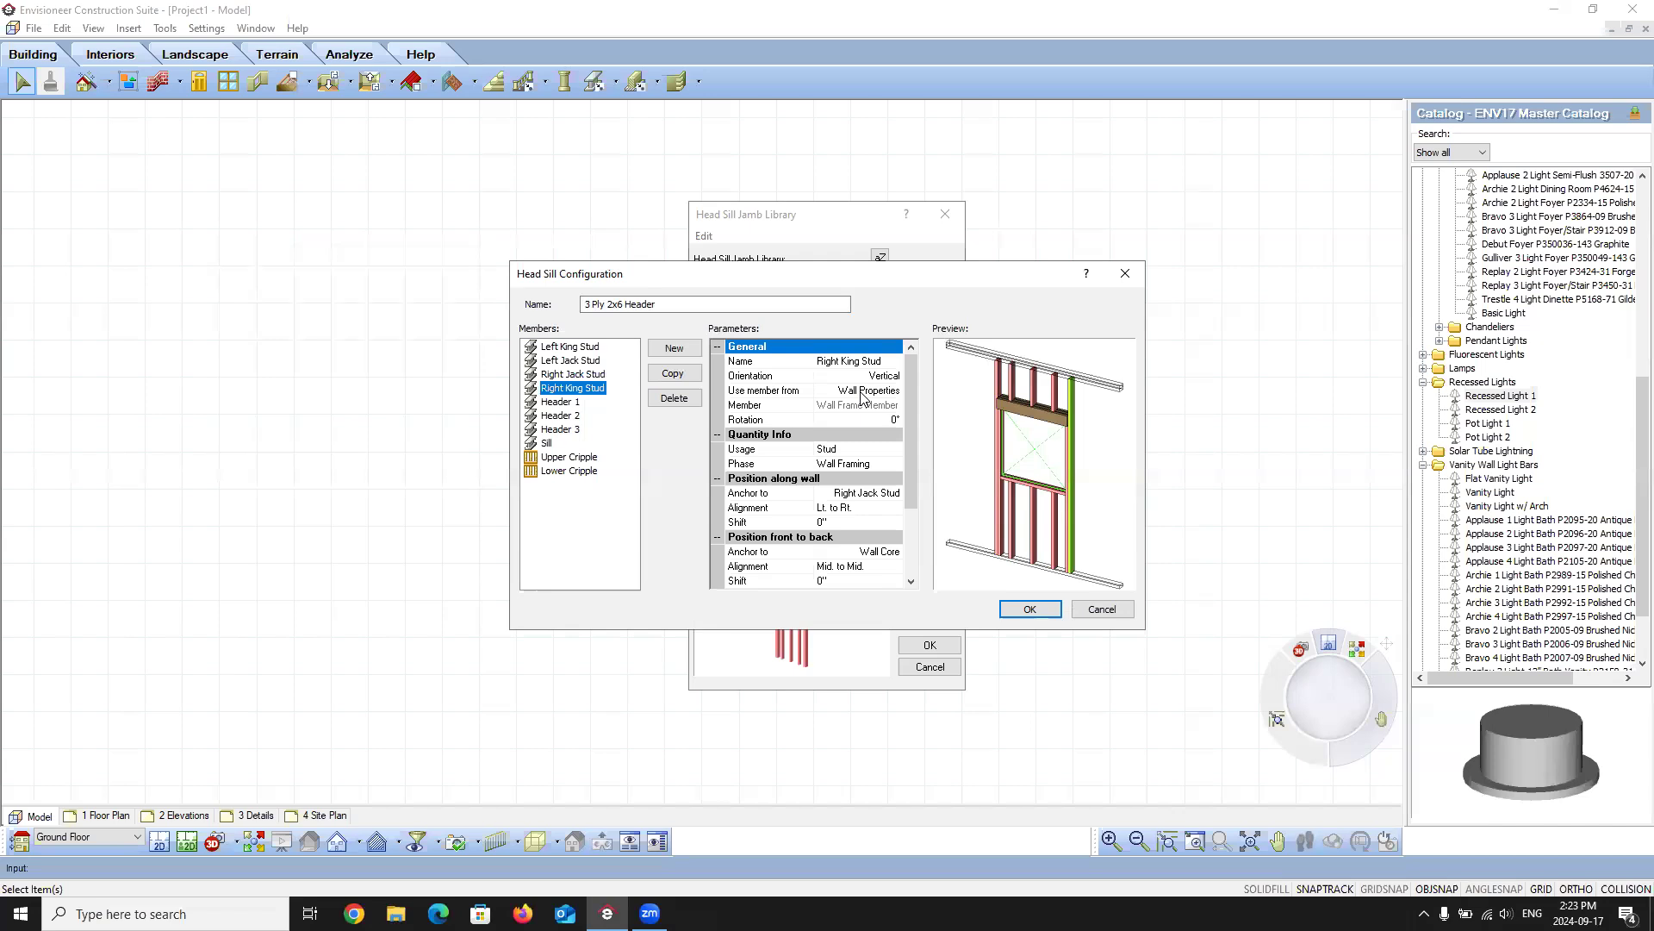
left_click(575, 403)
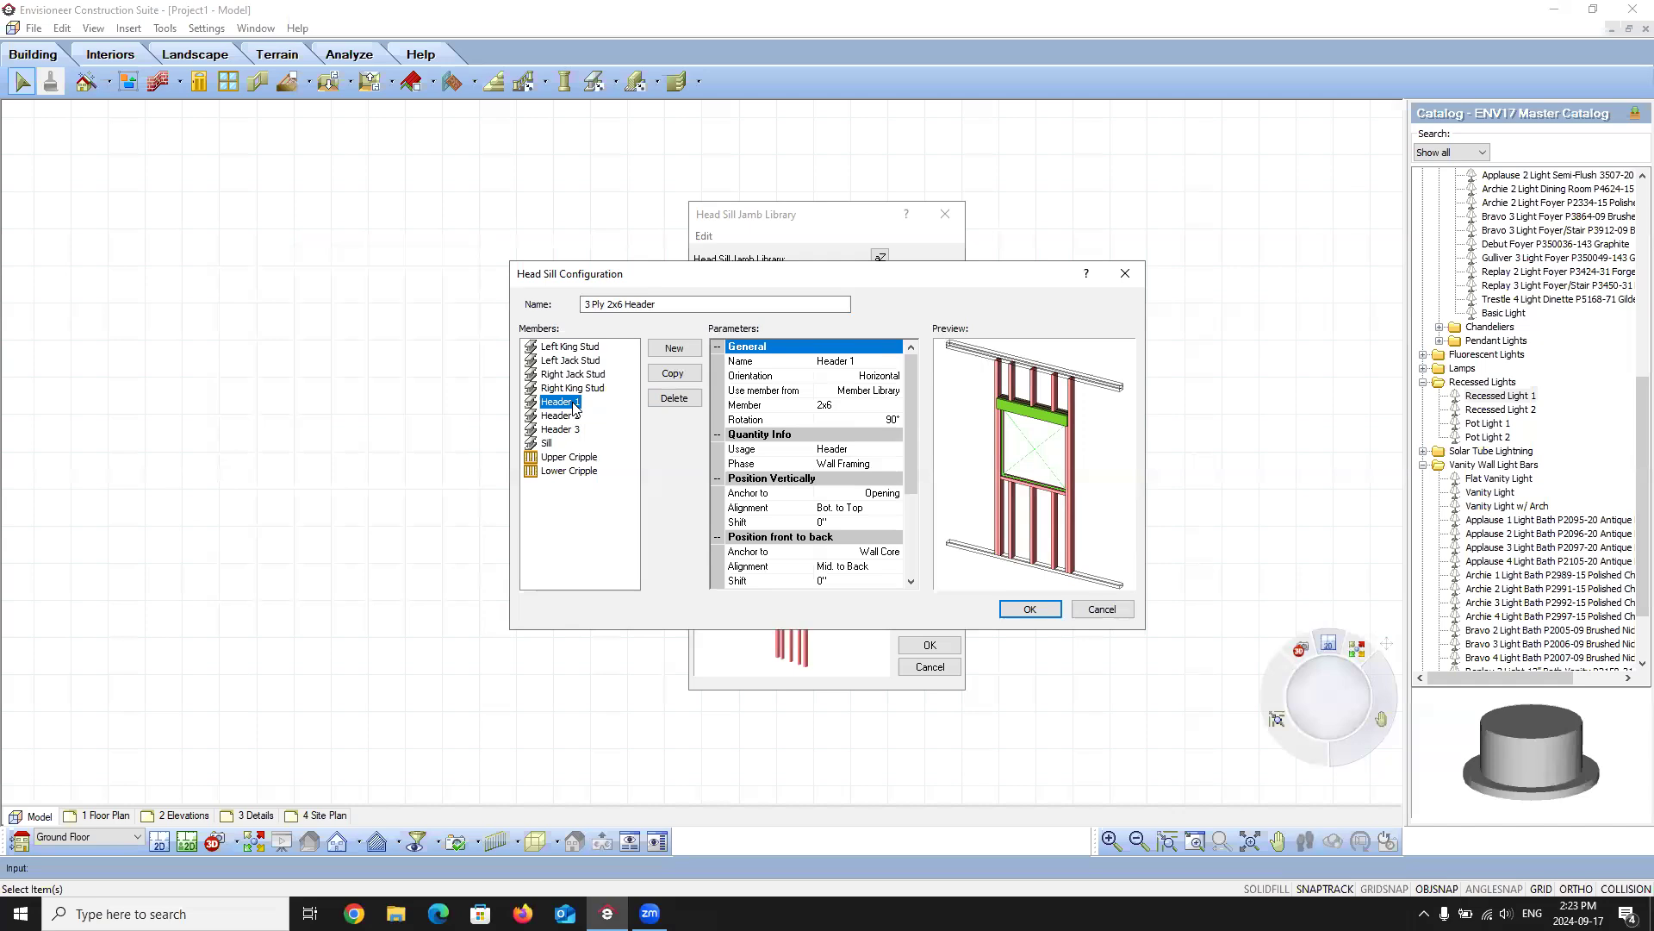
left_click(863, 407)
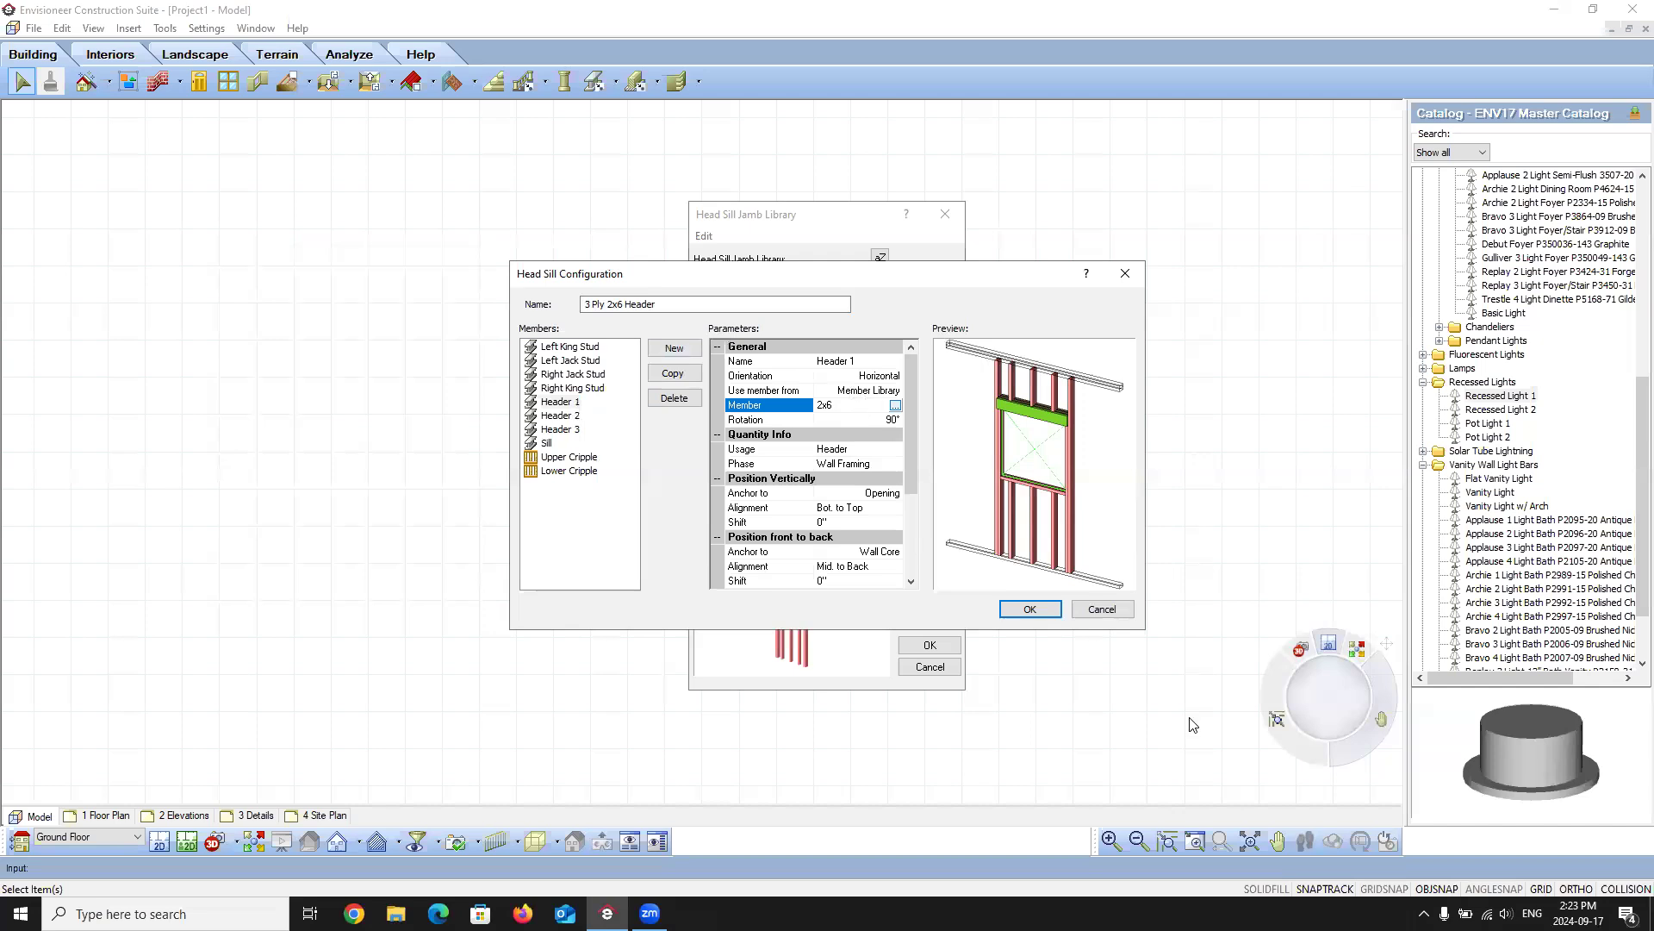
left_click(1102, 612)
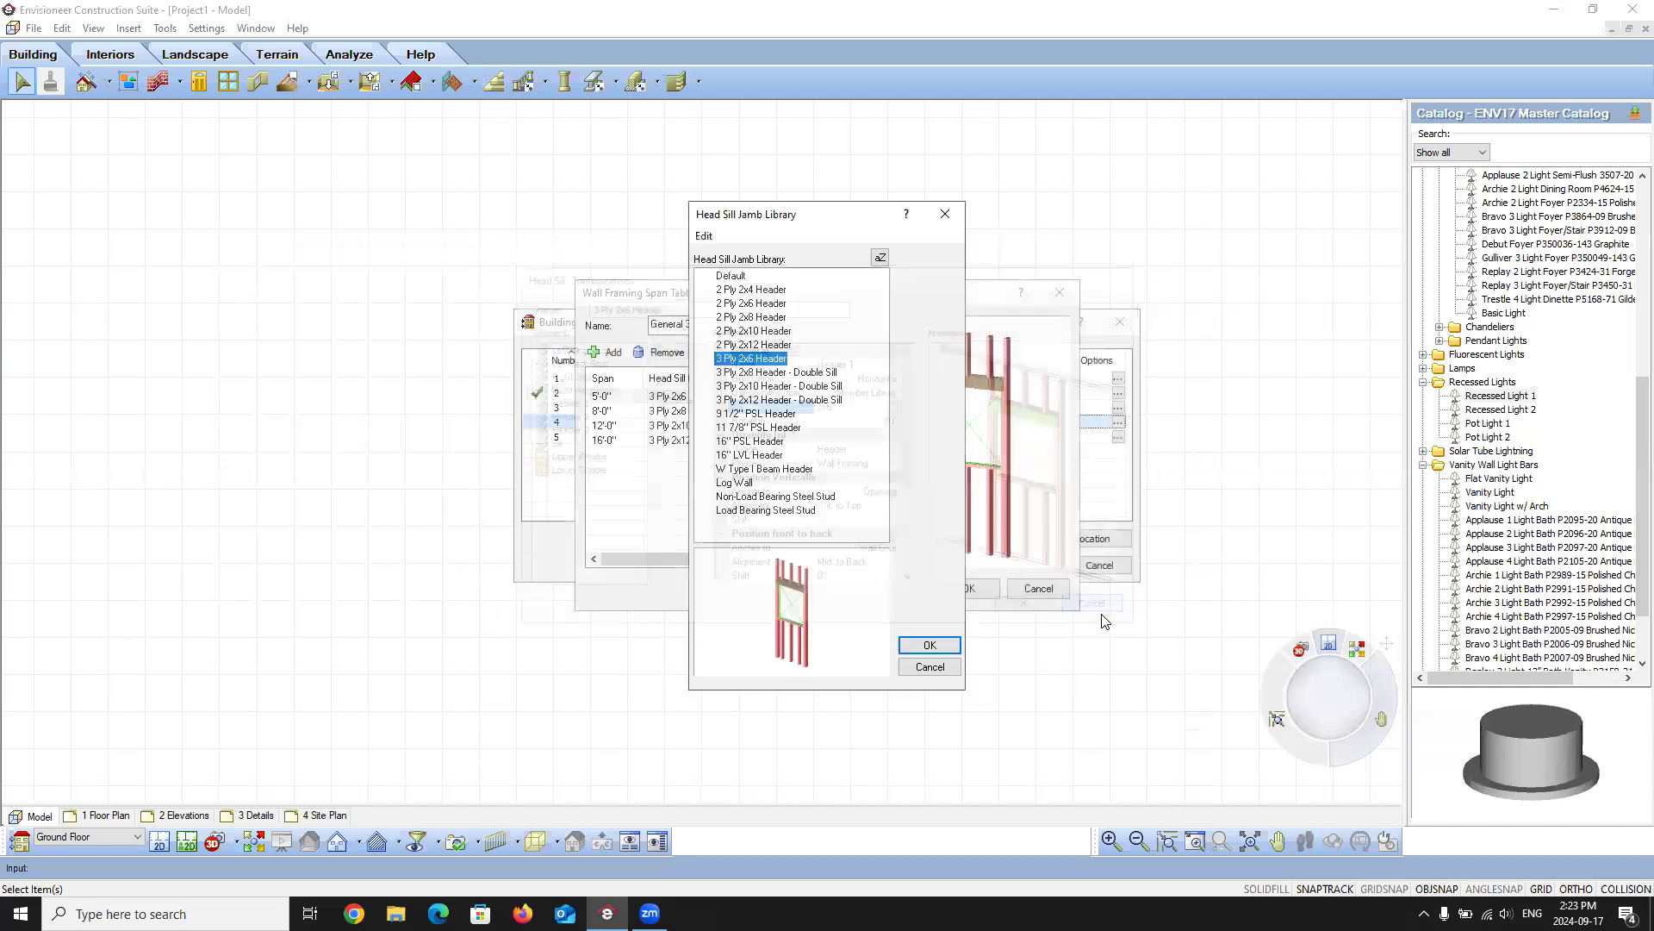
- Open the 3 Ply 2x10 Header - Double Sill configuration and view Header 1's member choices in the catalog without changing the member
double_click(749, 385)
left_click(570, 403)
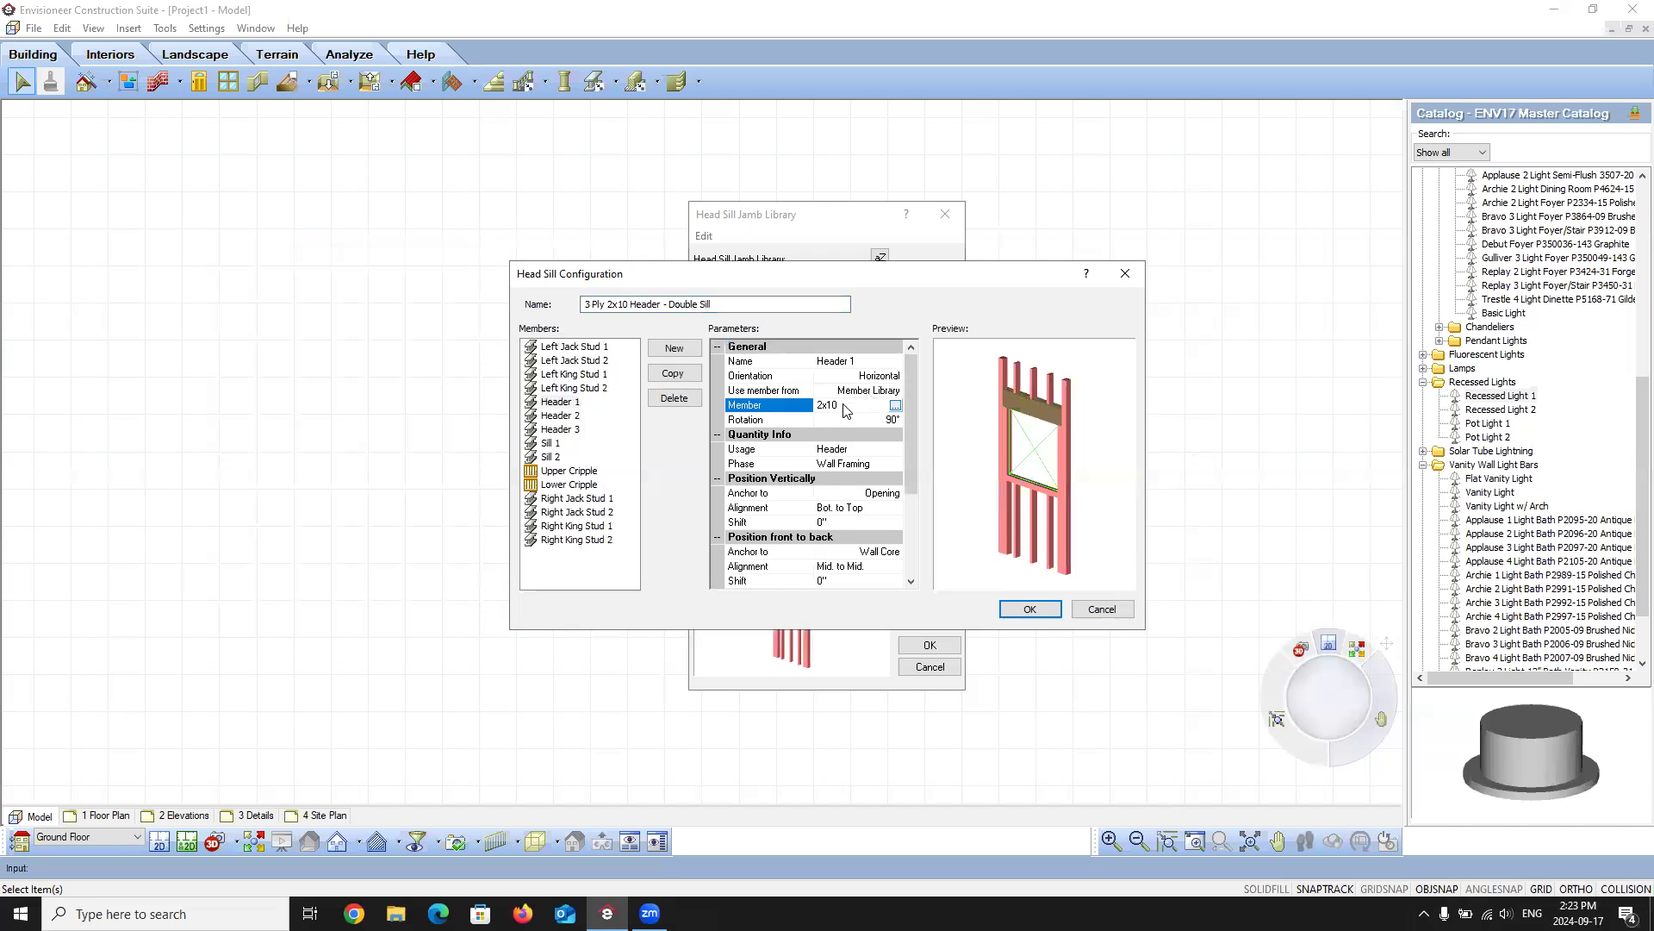
left_click(895, 404)
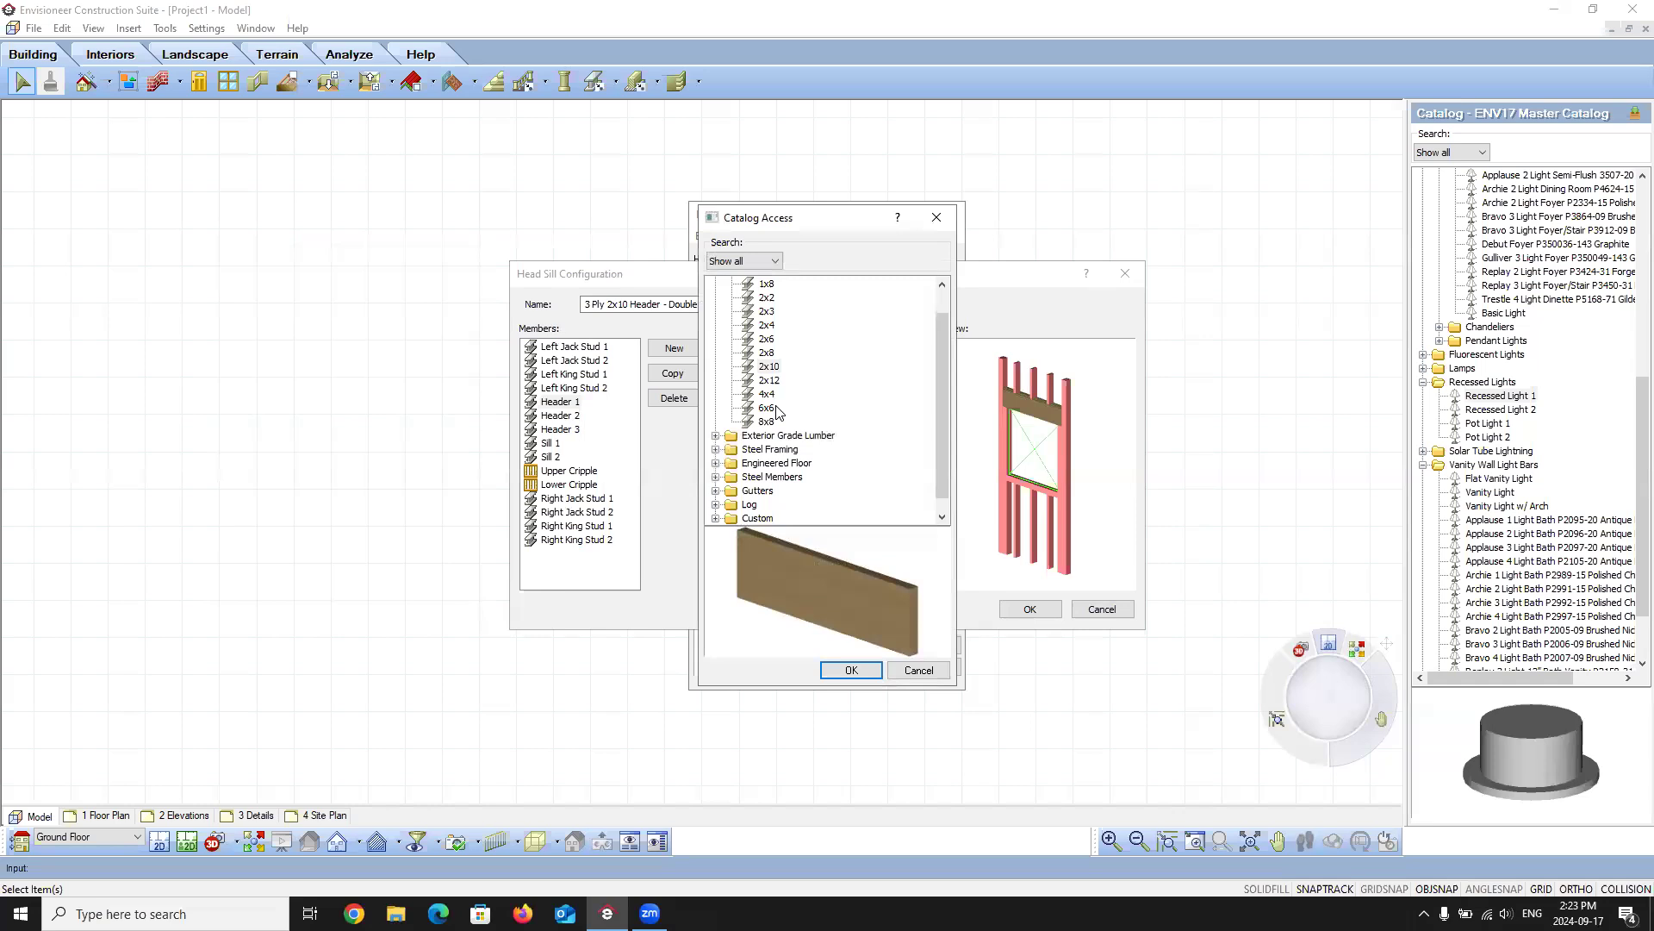
left_click(918, 670)
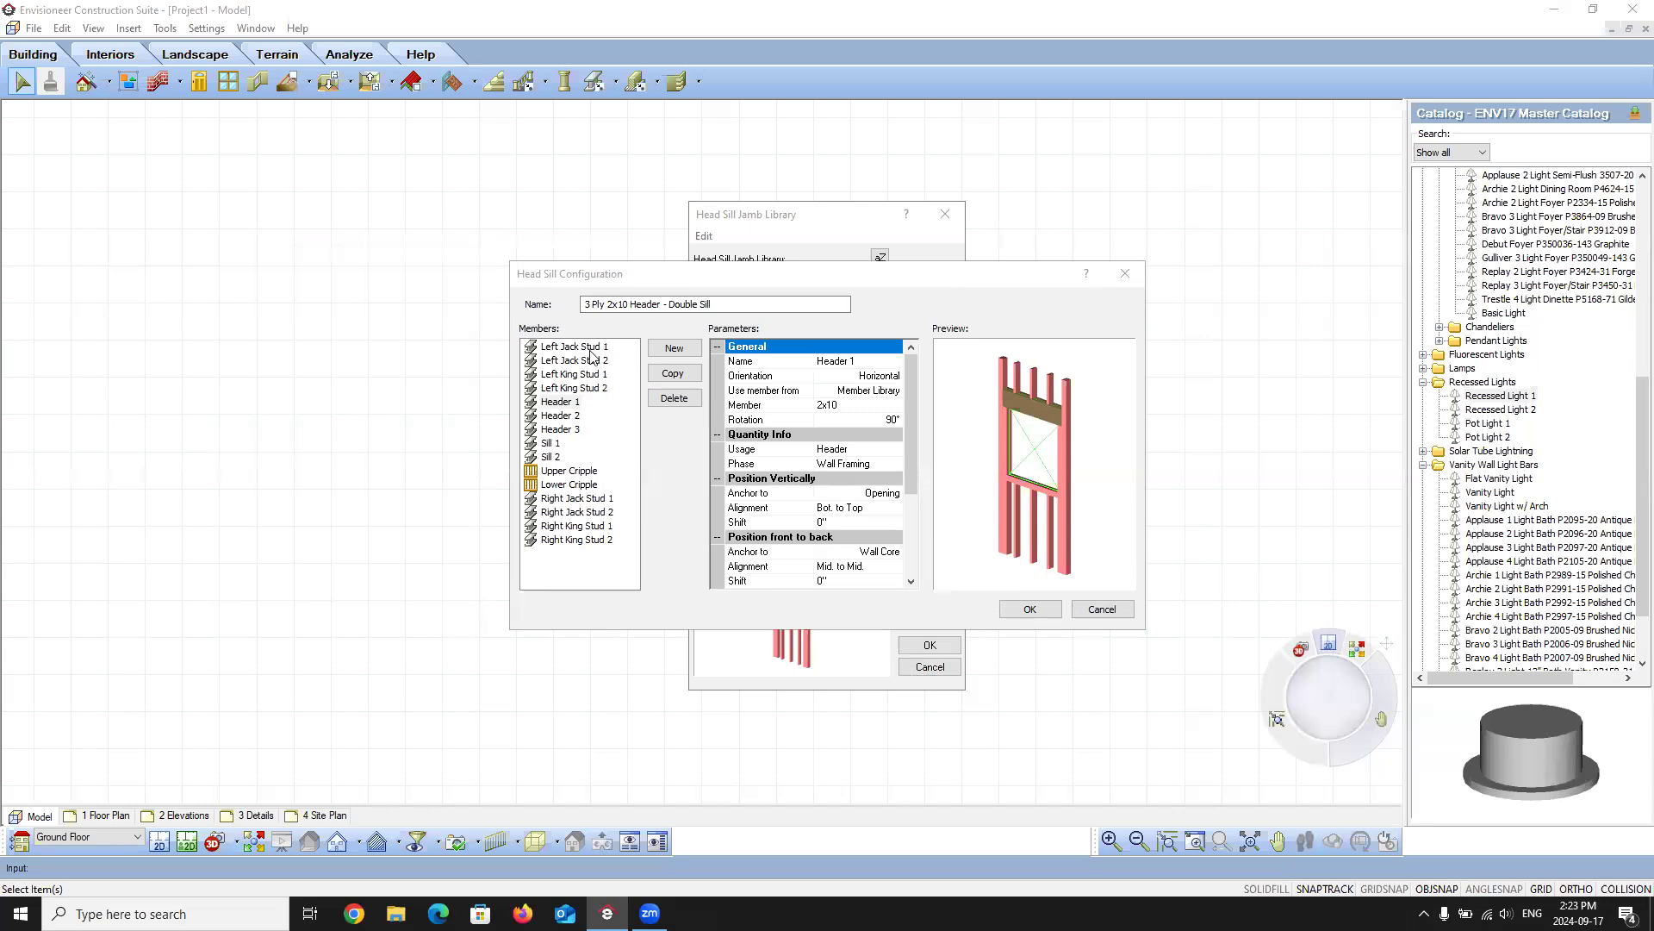
- Show the double sill header preview as Rendered Outline, inspect it from another angle, and close the configuration without saving
right_click(975, 504)
left_click(1041, 592)
left_click_drag(1022, 511, 1047, 498)
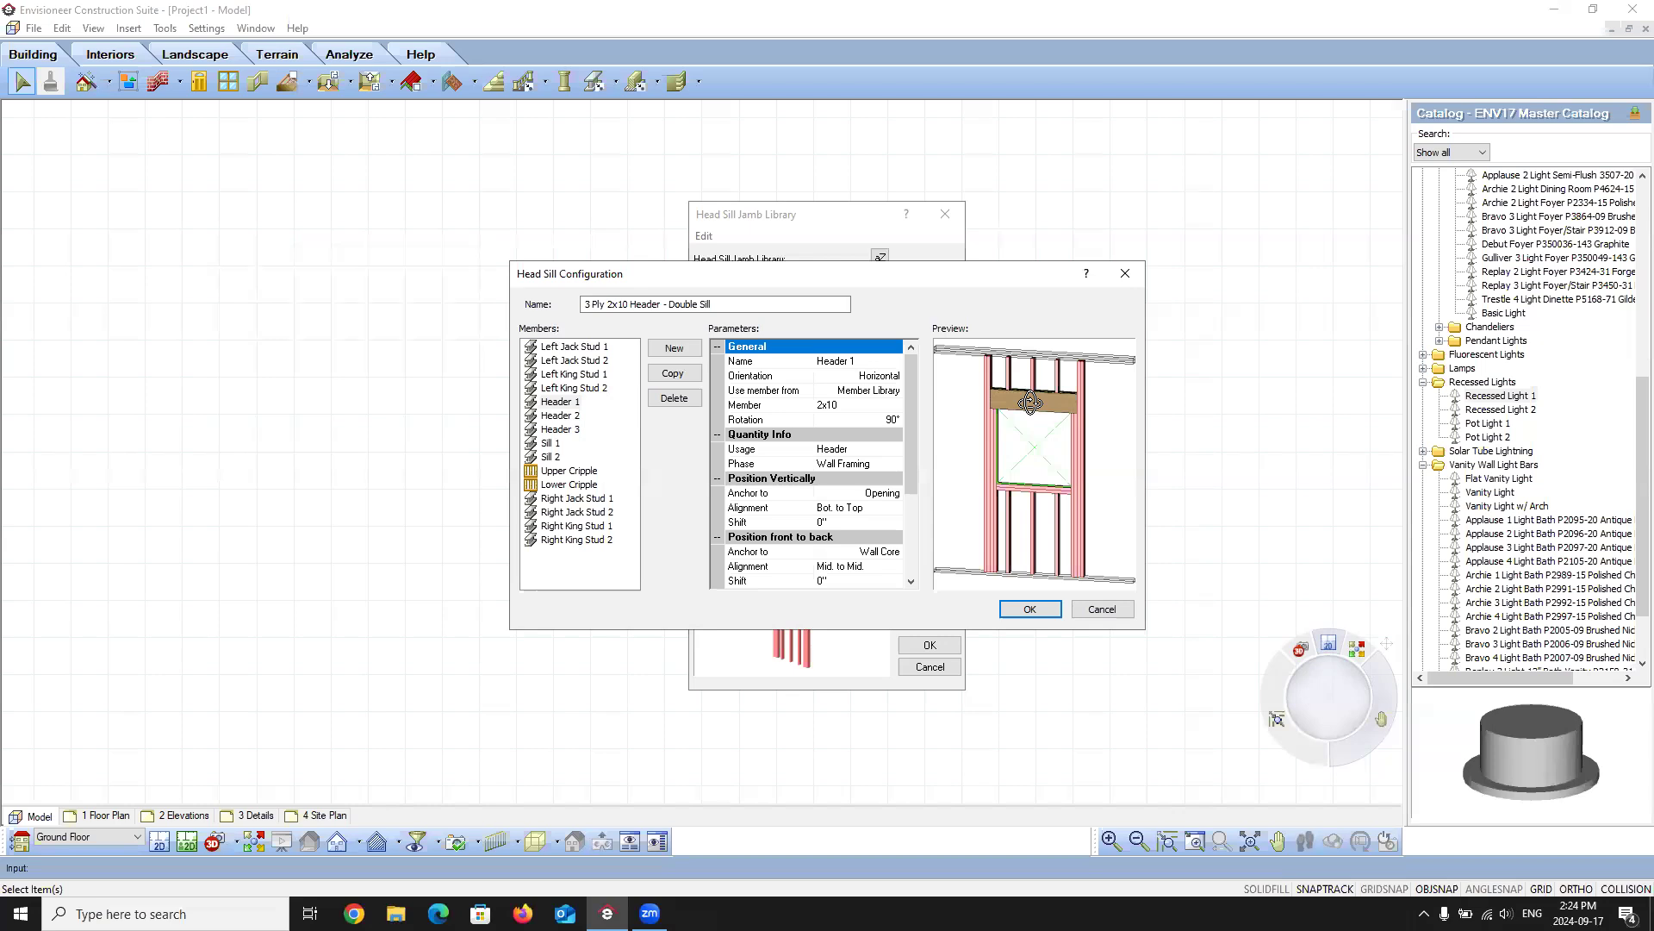
left_click(1102, 609)
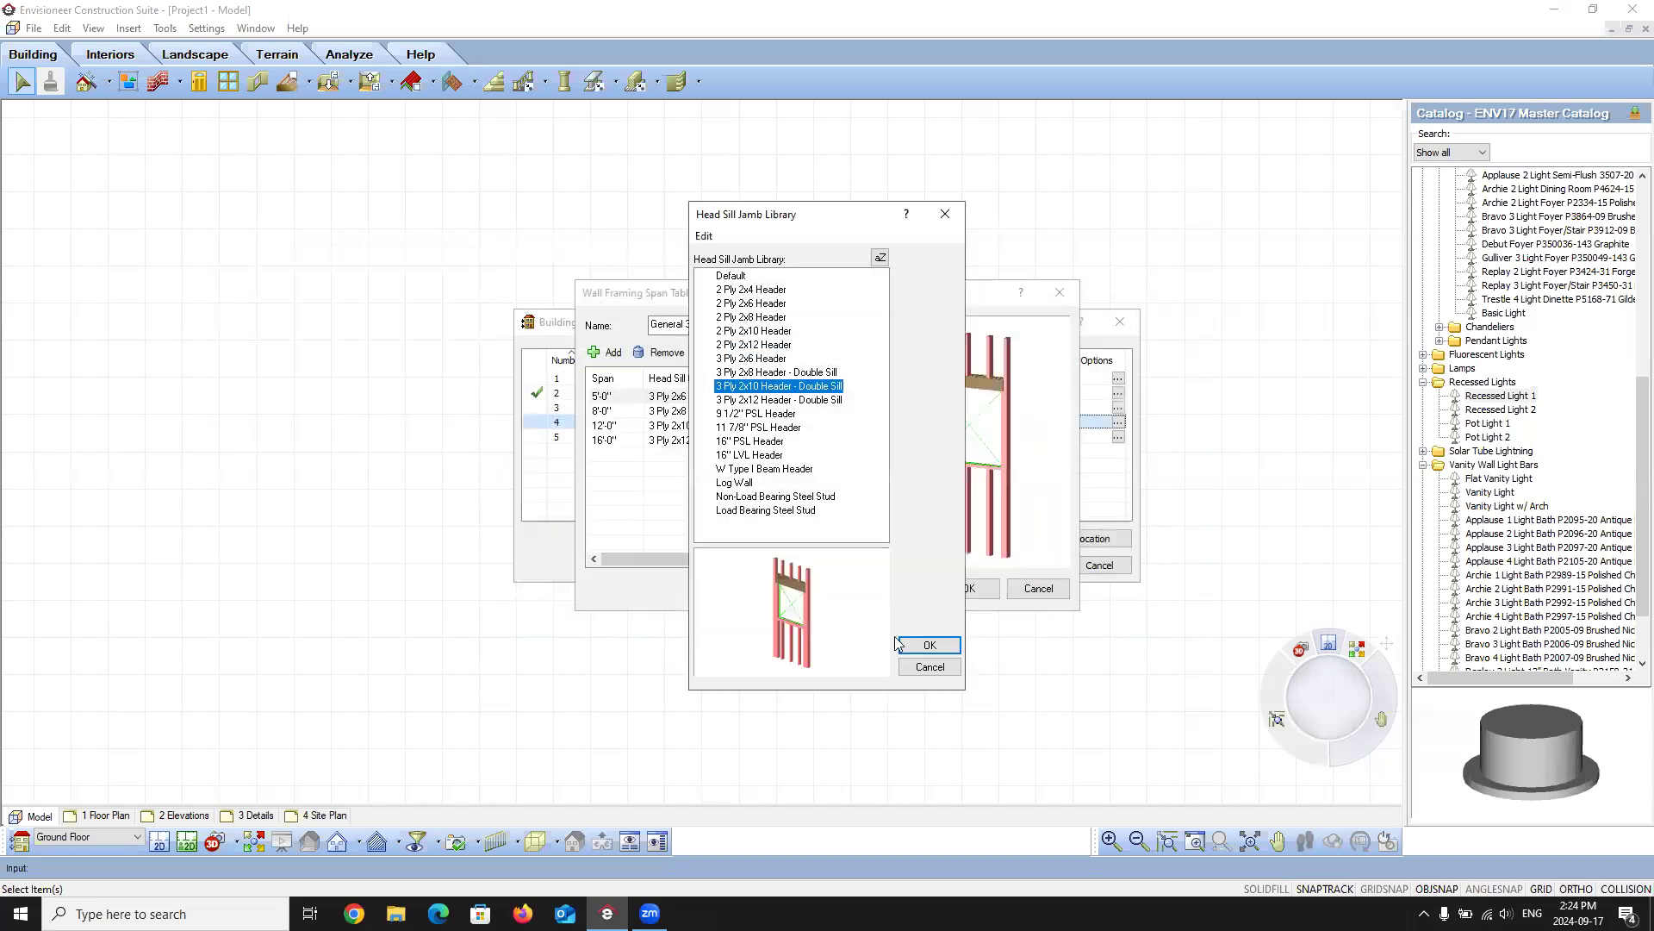
- Leave the head sill library and span table unchanged, and assign General 3 Ply Span Table as the Third Floor's load bearing span table
left_click(946, 671)
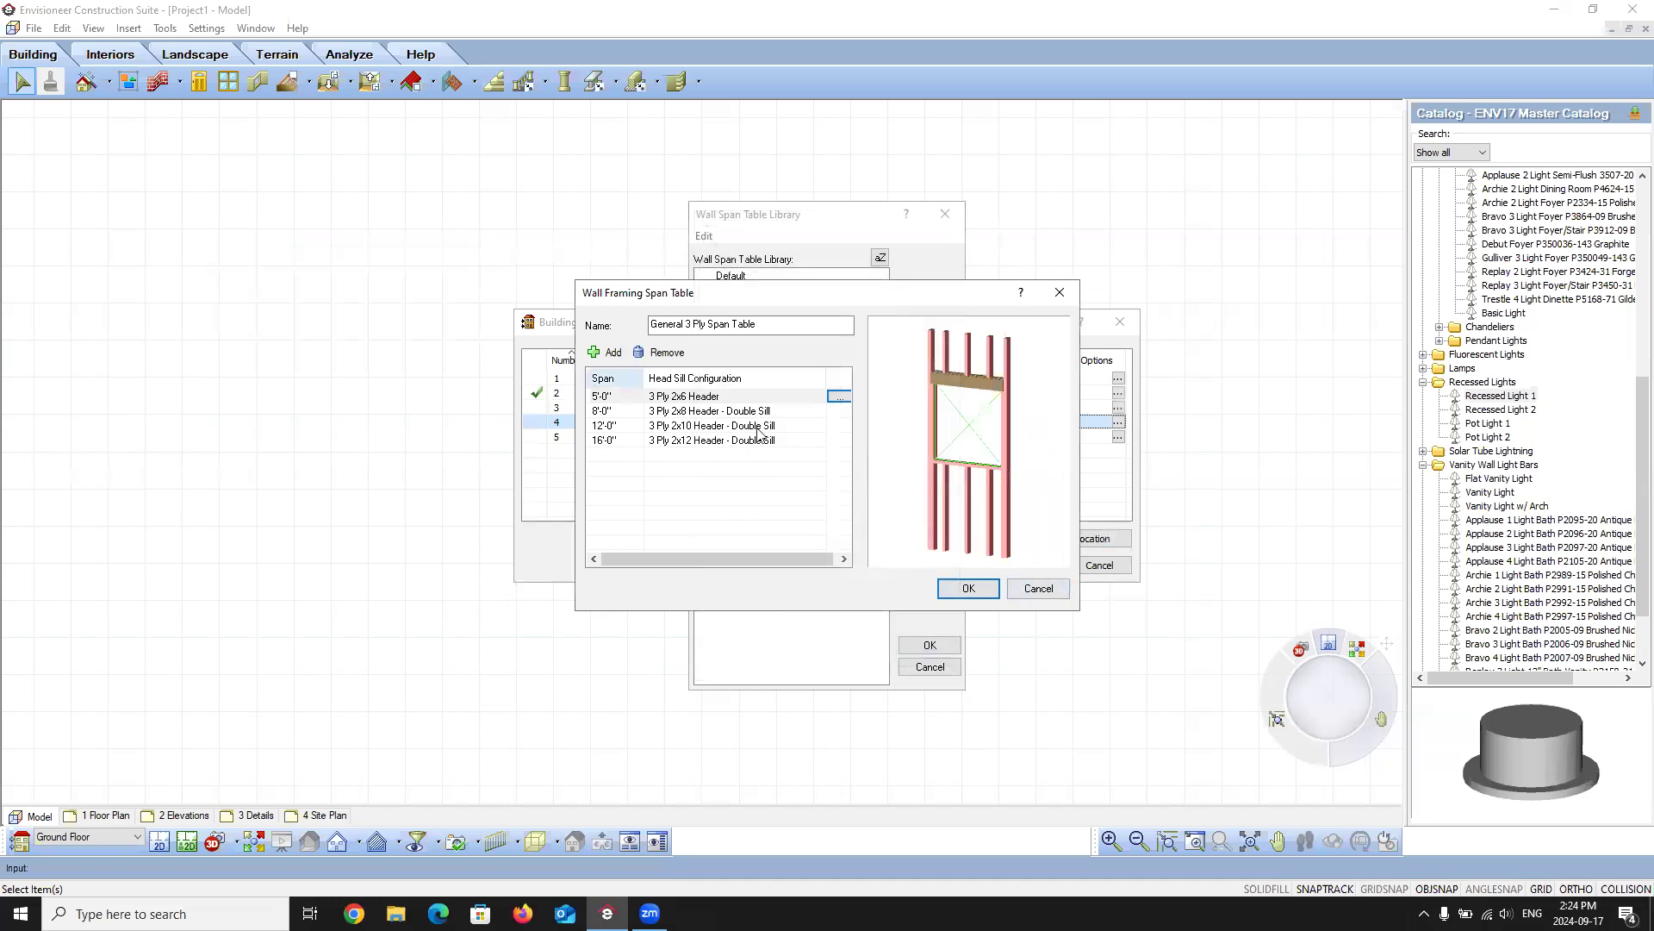
left_click(1037, 588)
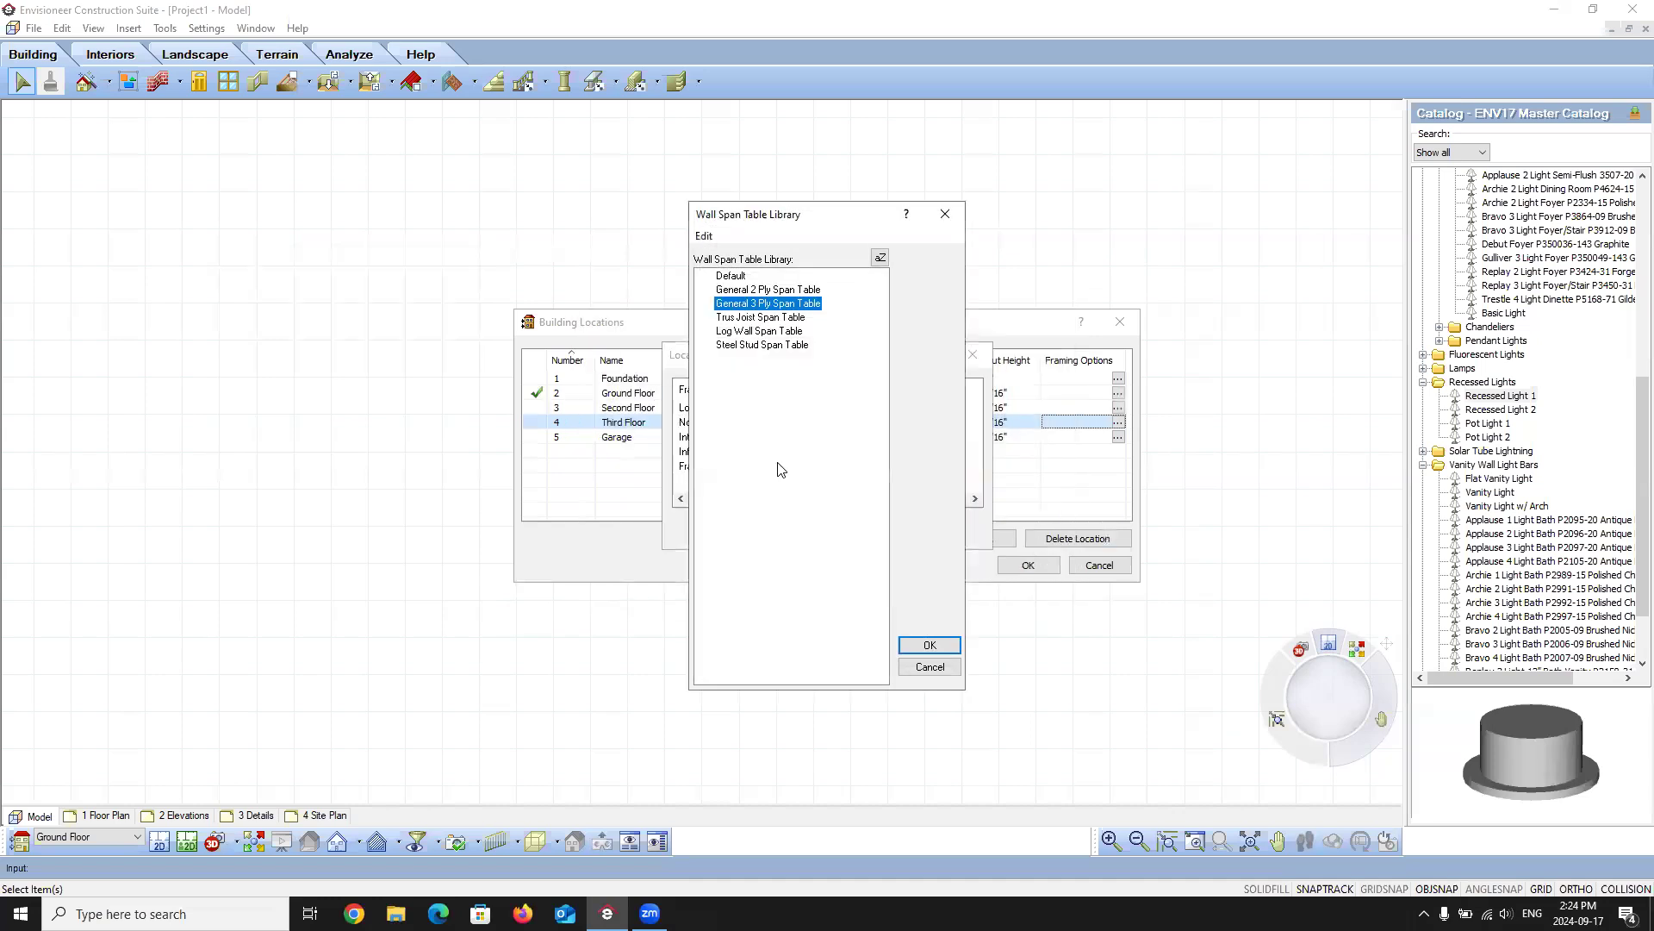
left_click(938, 643)
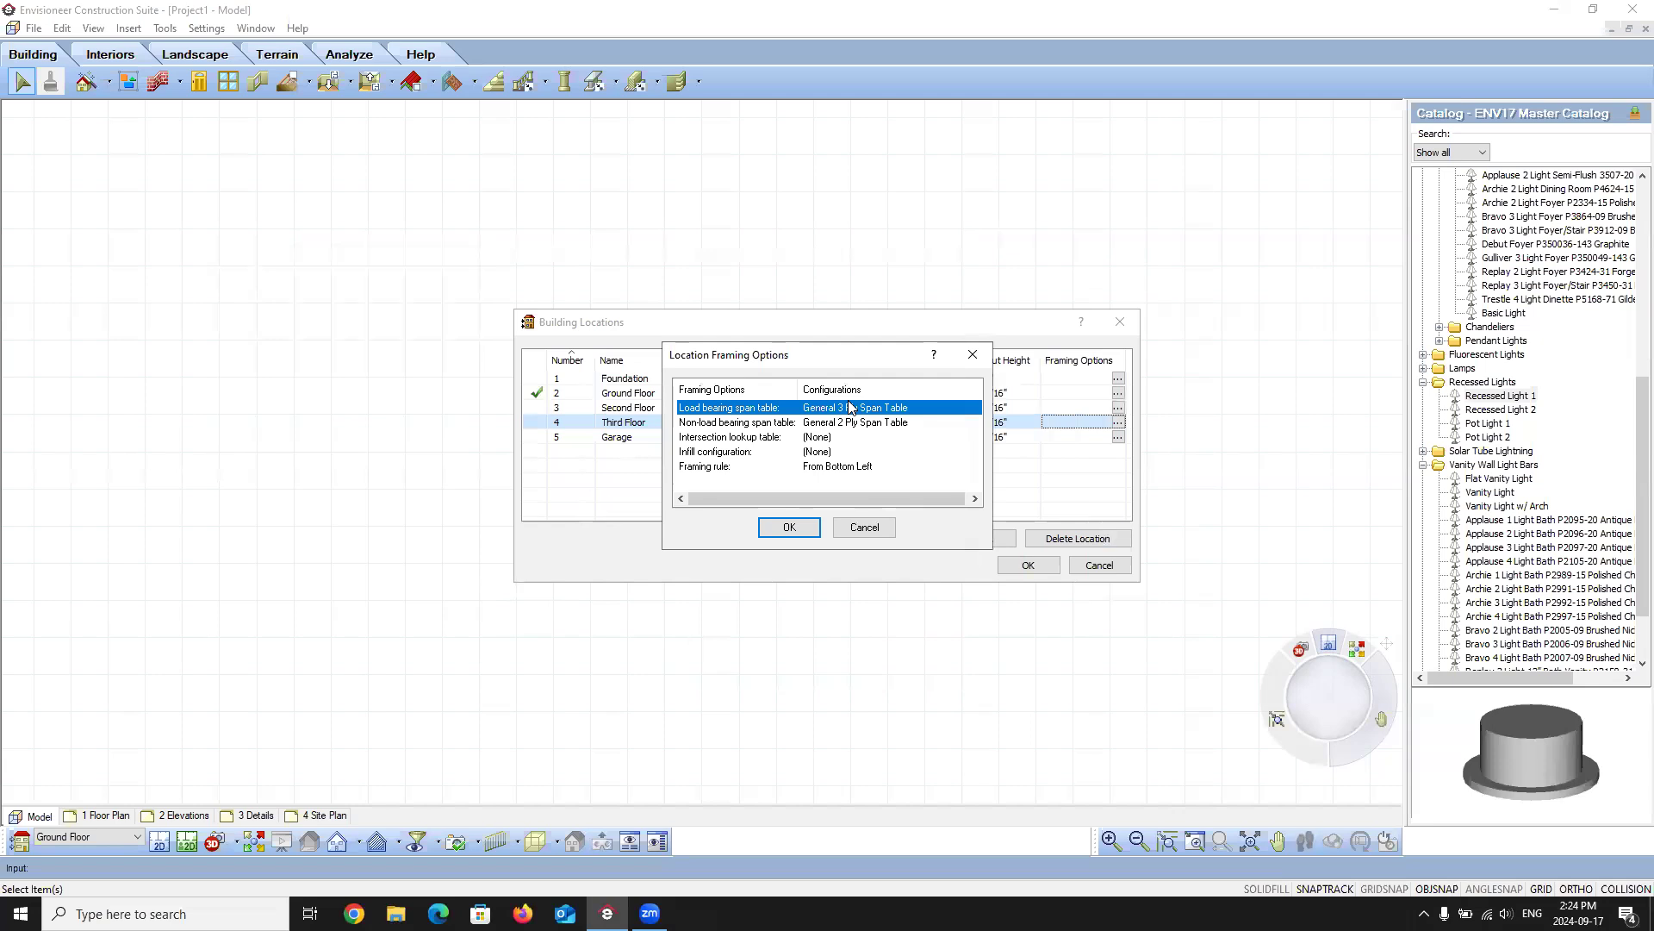
- Set the Third Floor's intersection lookup table to Turned Stud
left_click(824, 440)
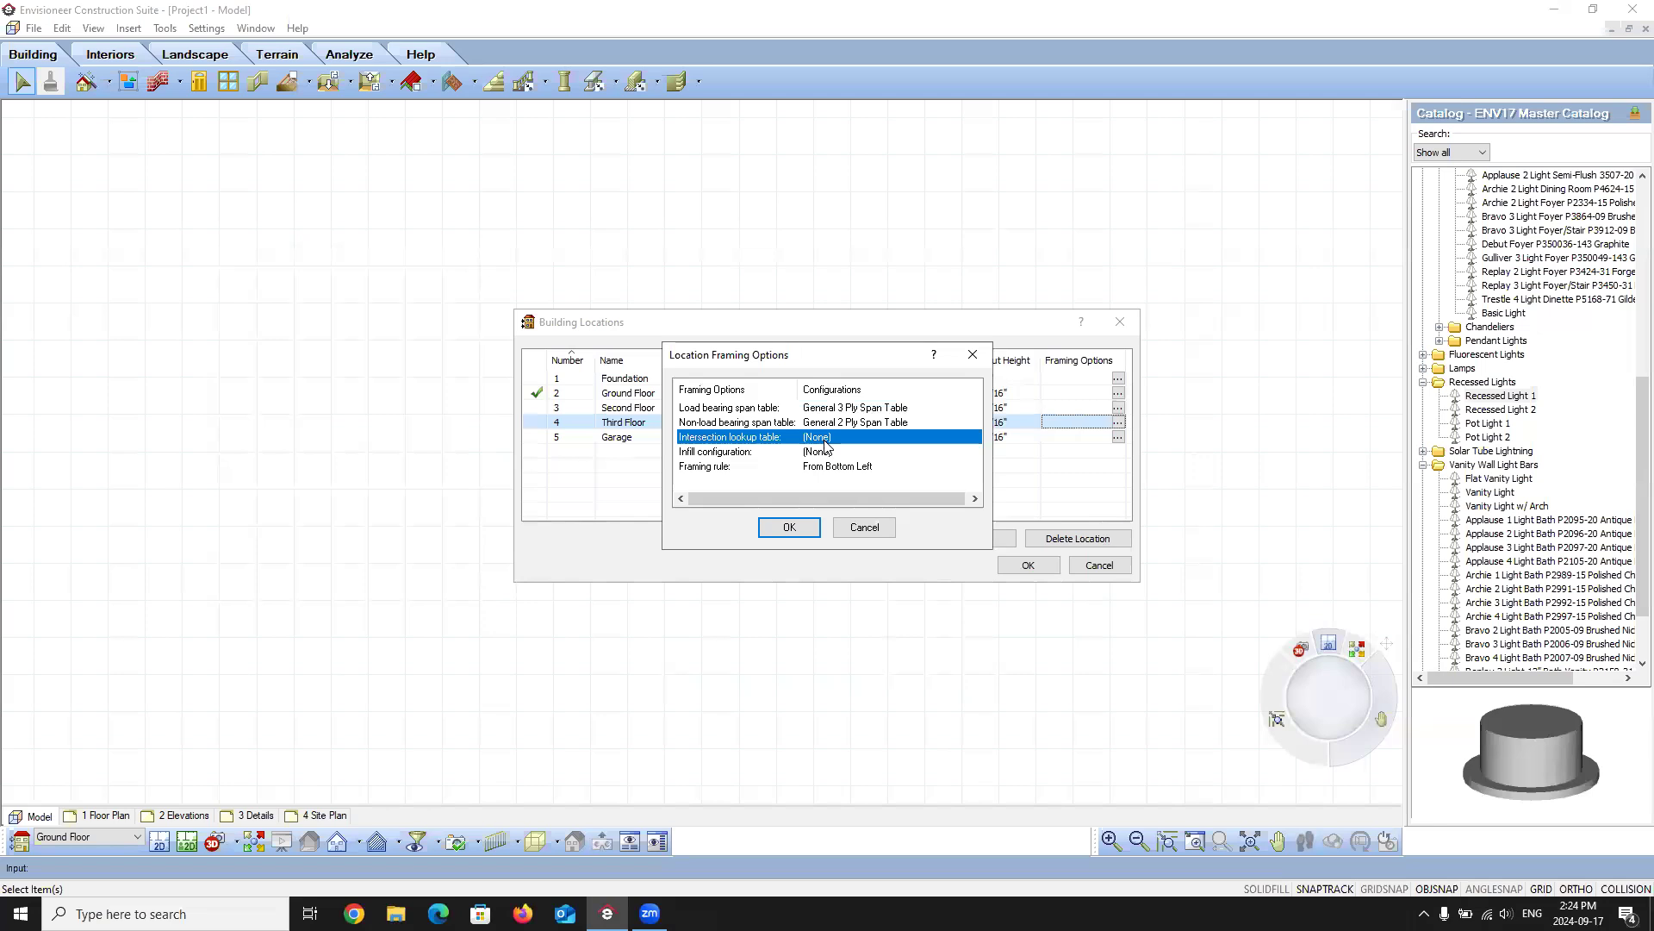
left_click(848, 437)
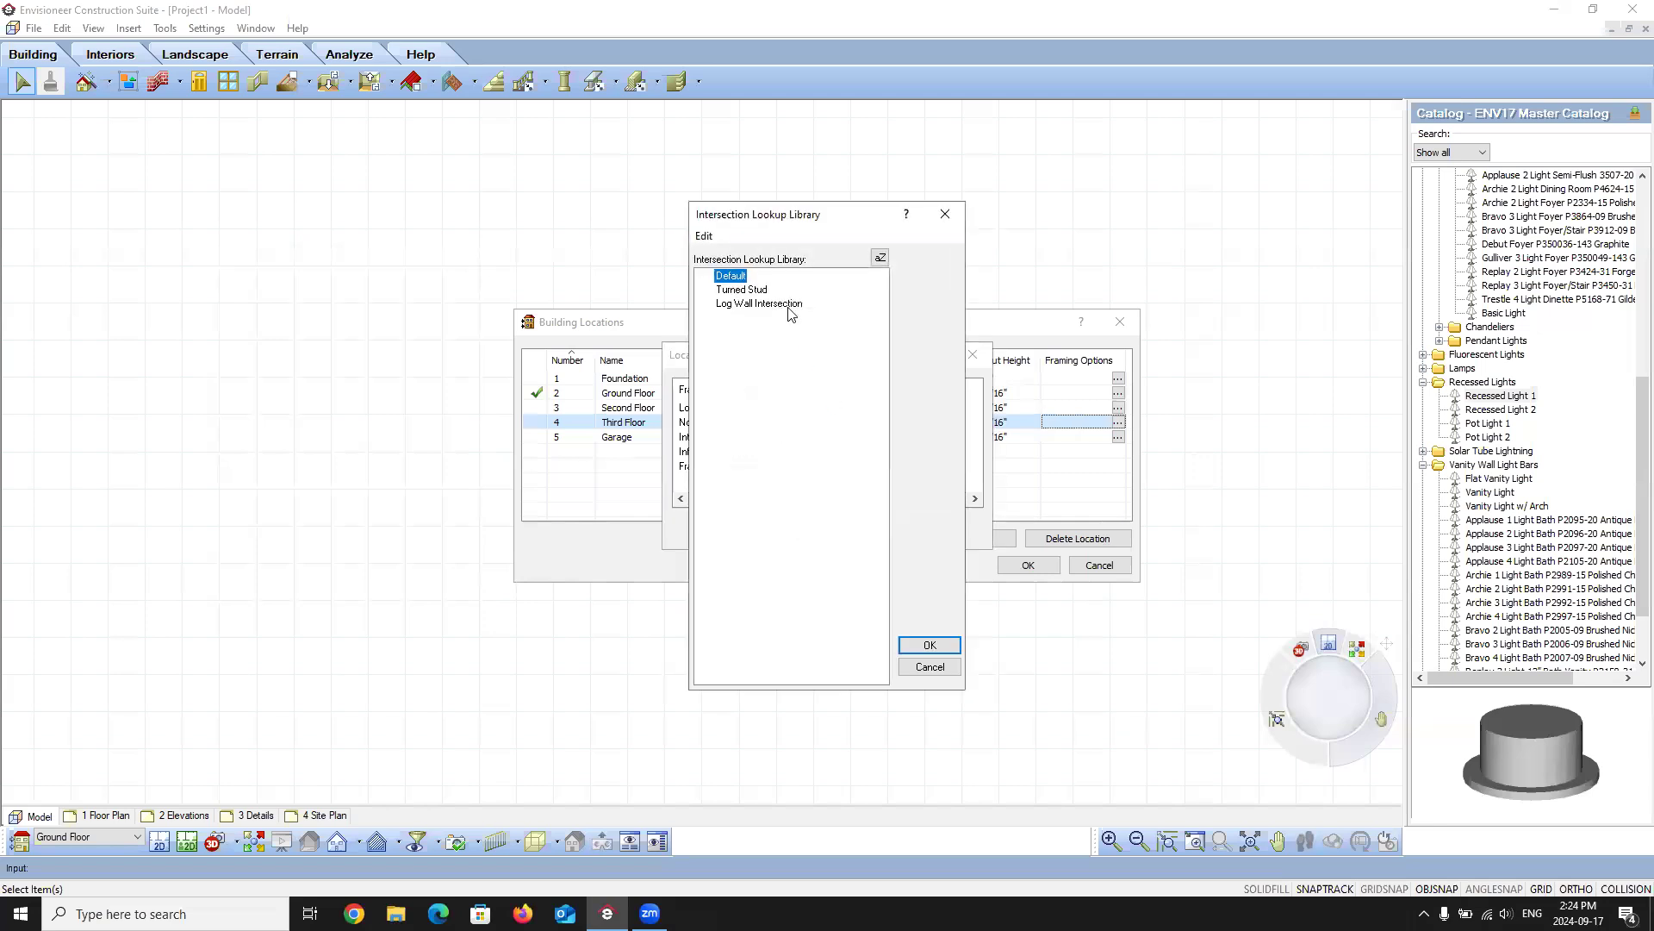
left_click(748, 291)
left_click(925, 646)
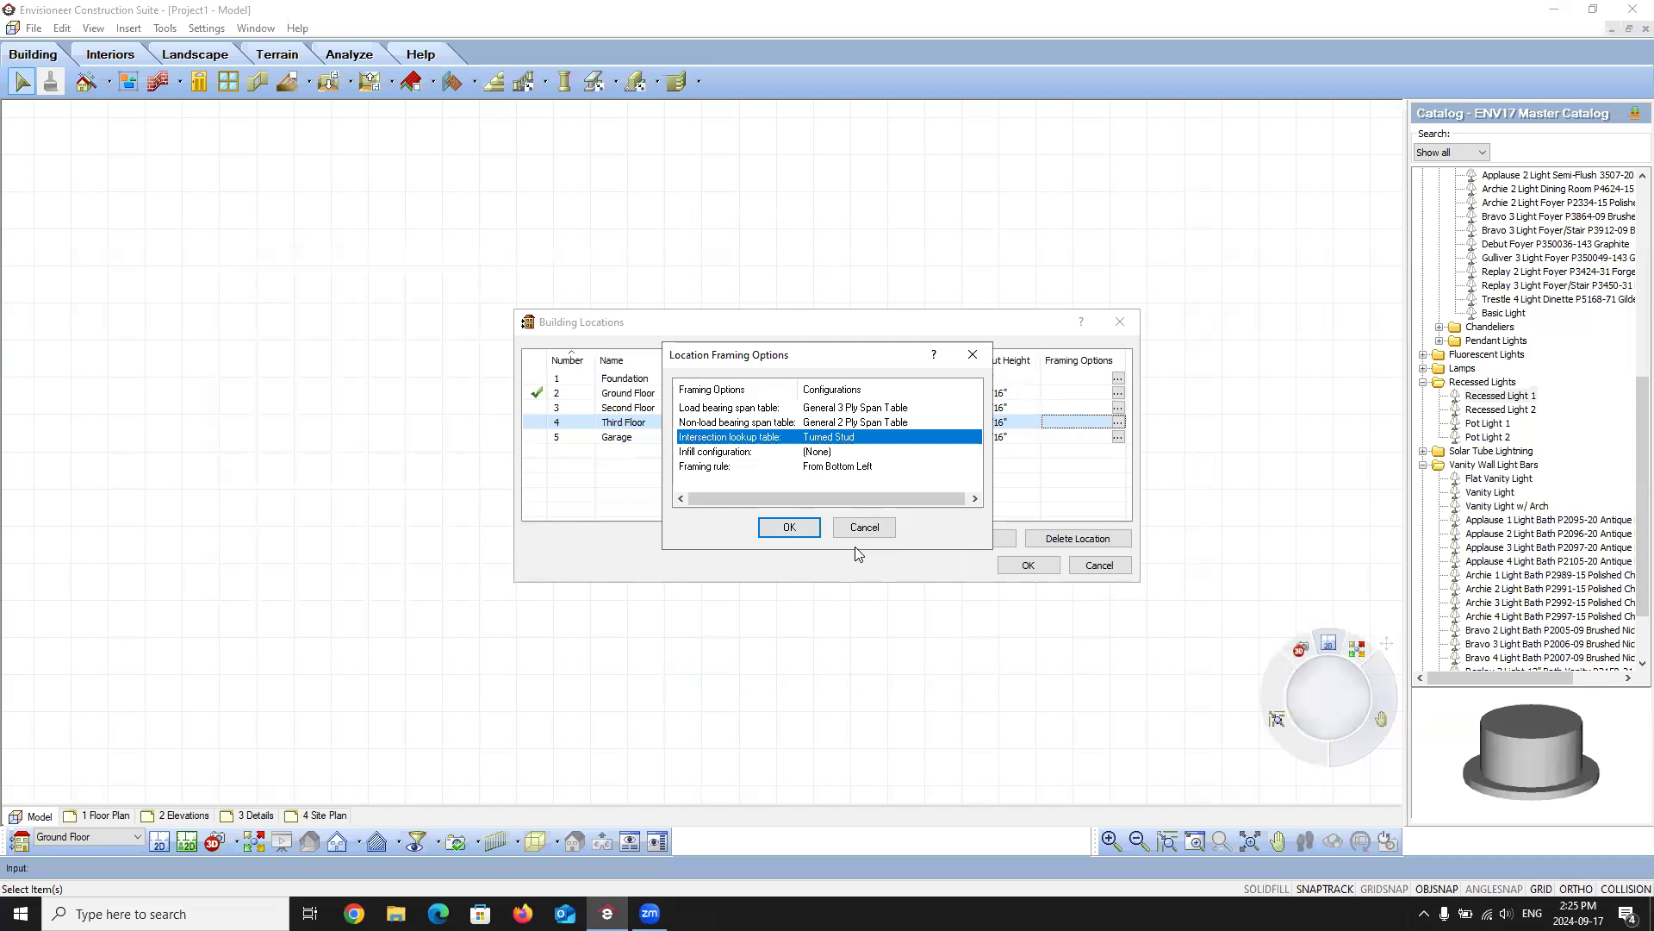
- Open the wall infill library for the infill configuration and inspect the 12" O/C infill preview as Rendered Outline
left_click(891, 453)
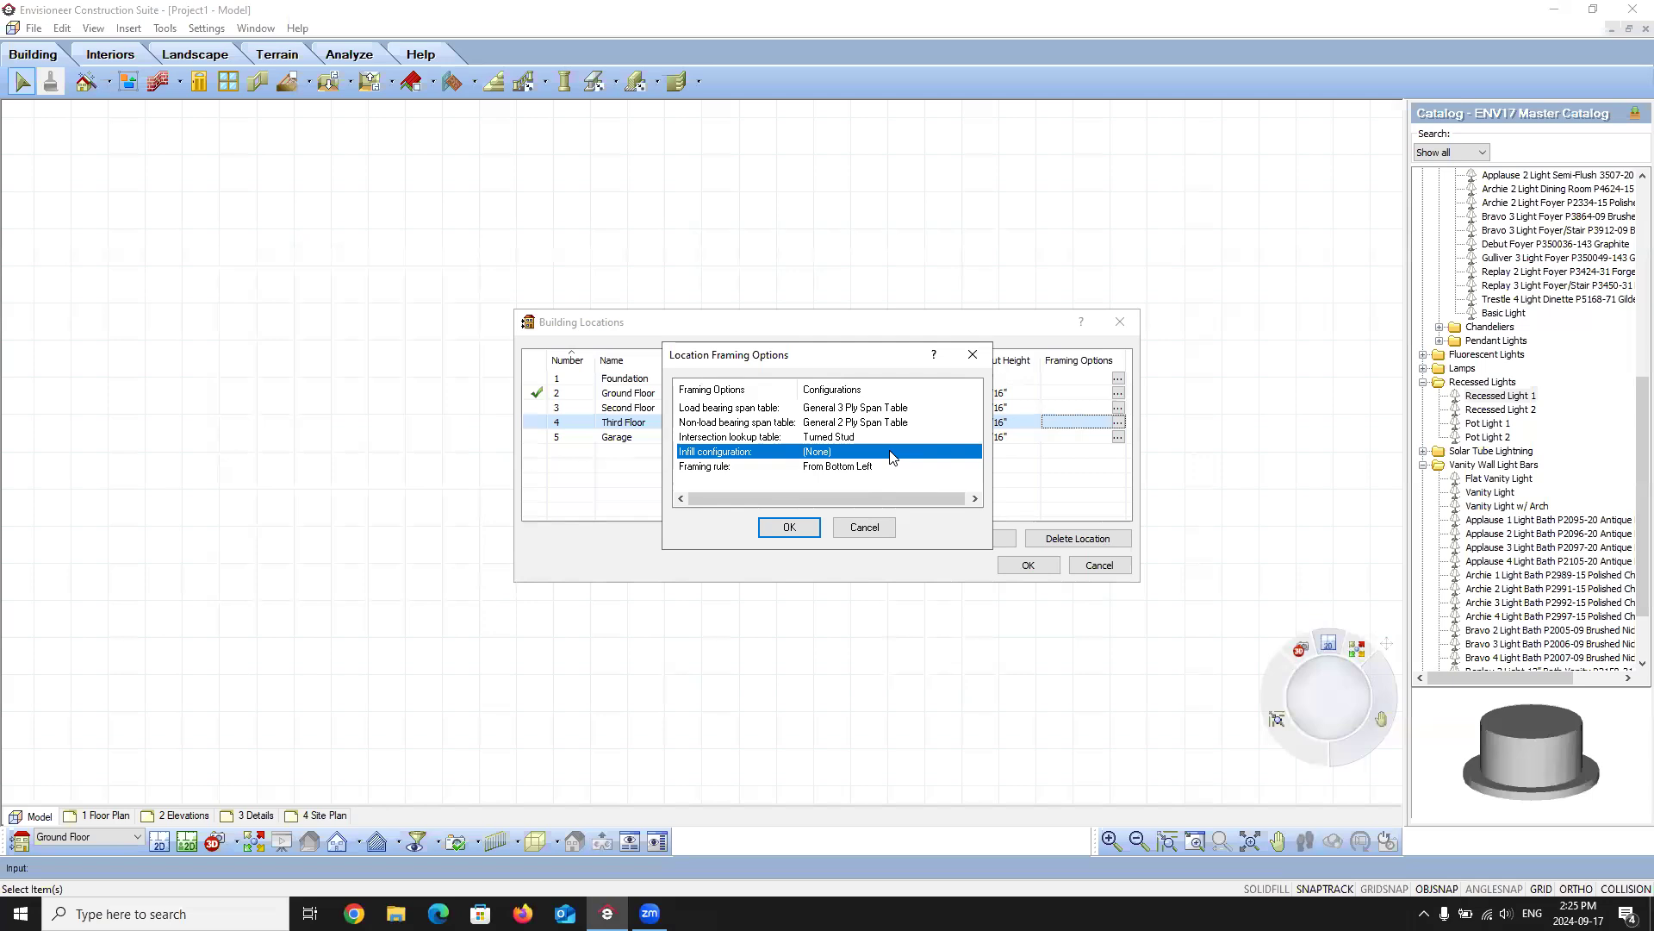
double_click(891, 453)
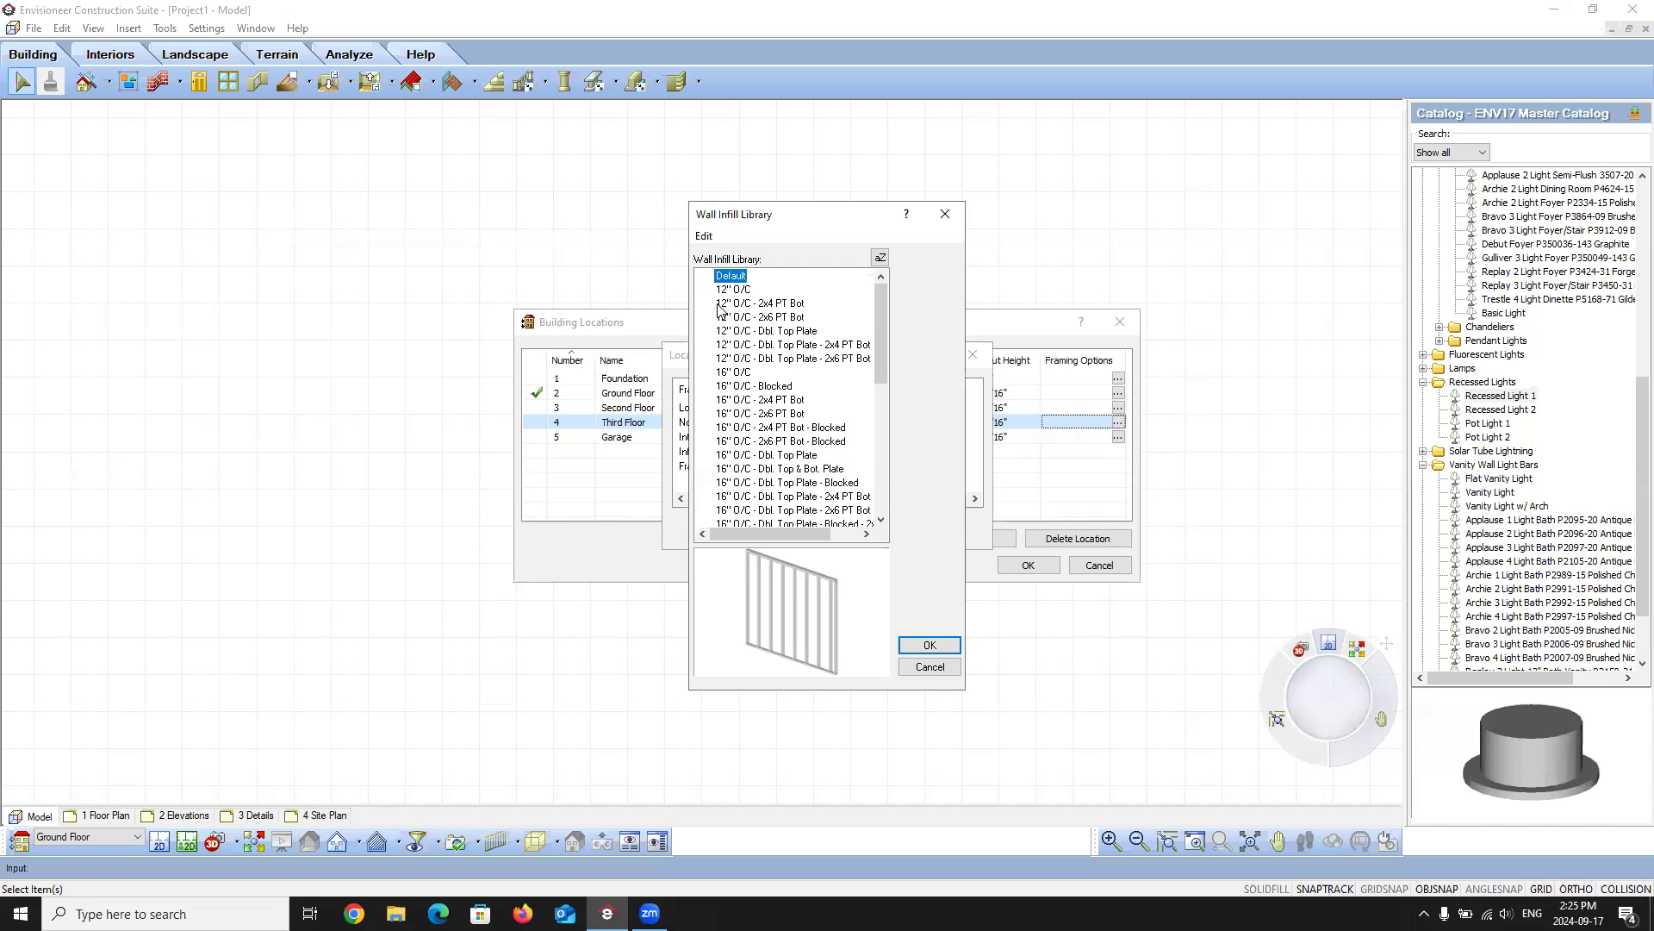
left_click(732, 290)
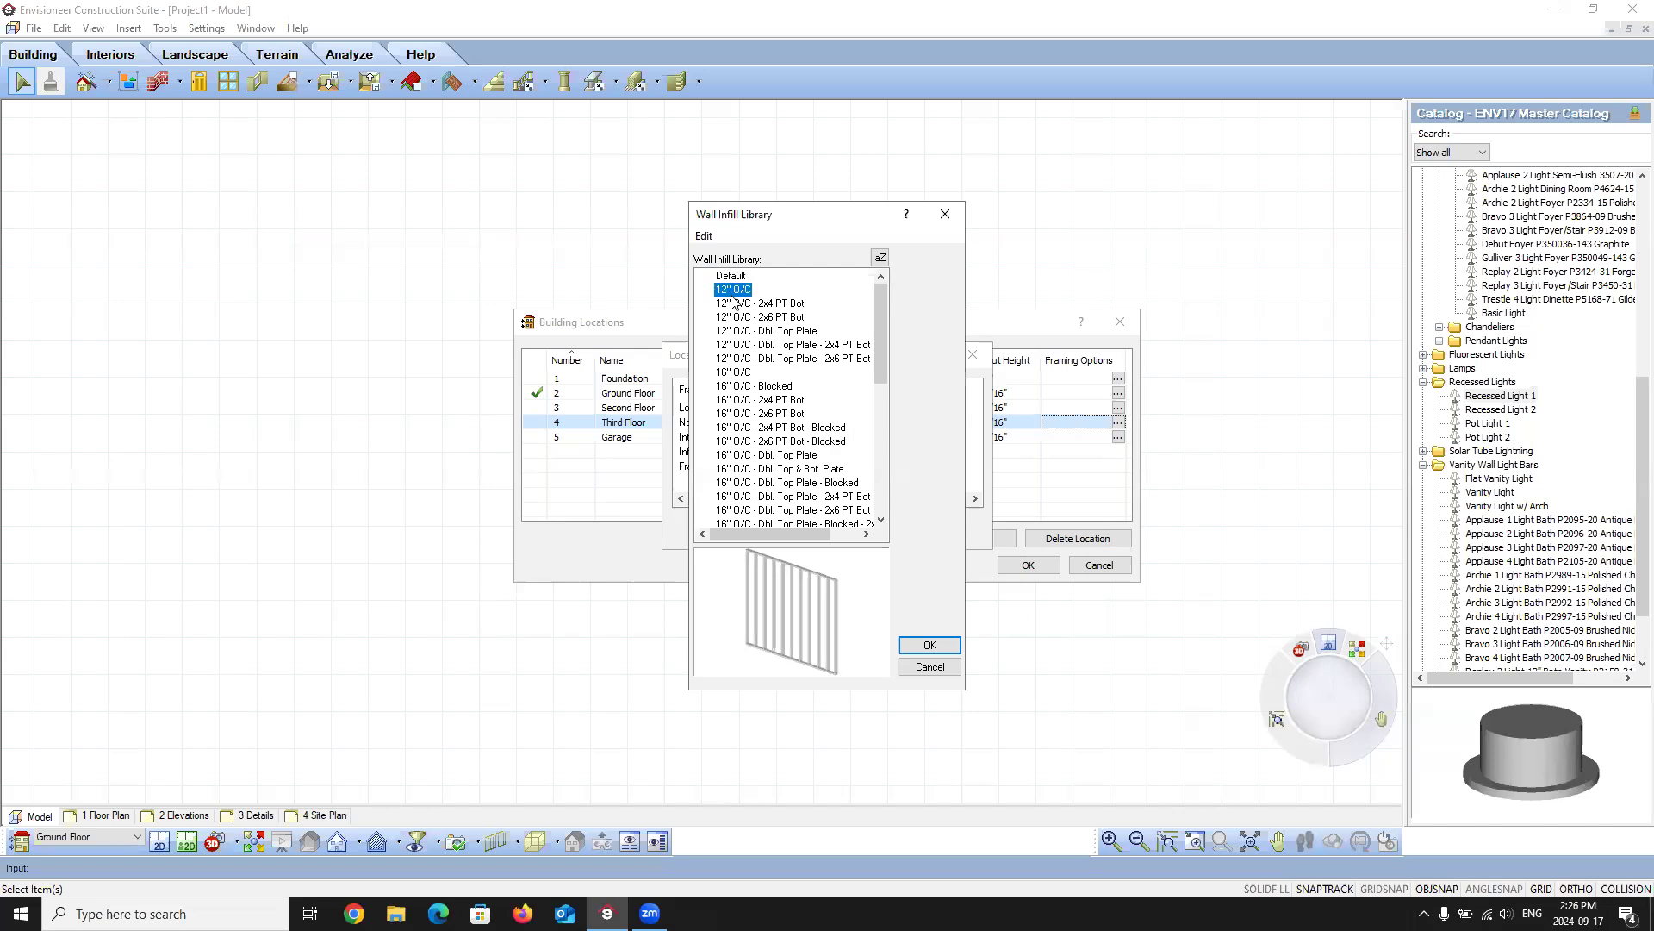
right_click(794, 586)
left_click(865, 678)
left_click_drag(802, 603, 838, 605)
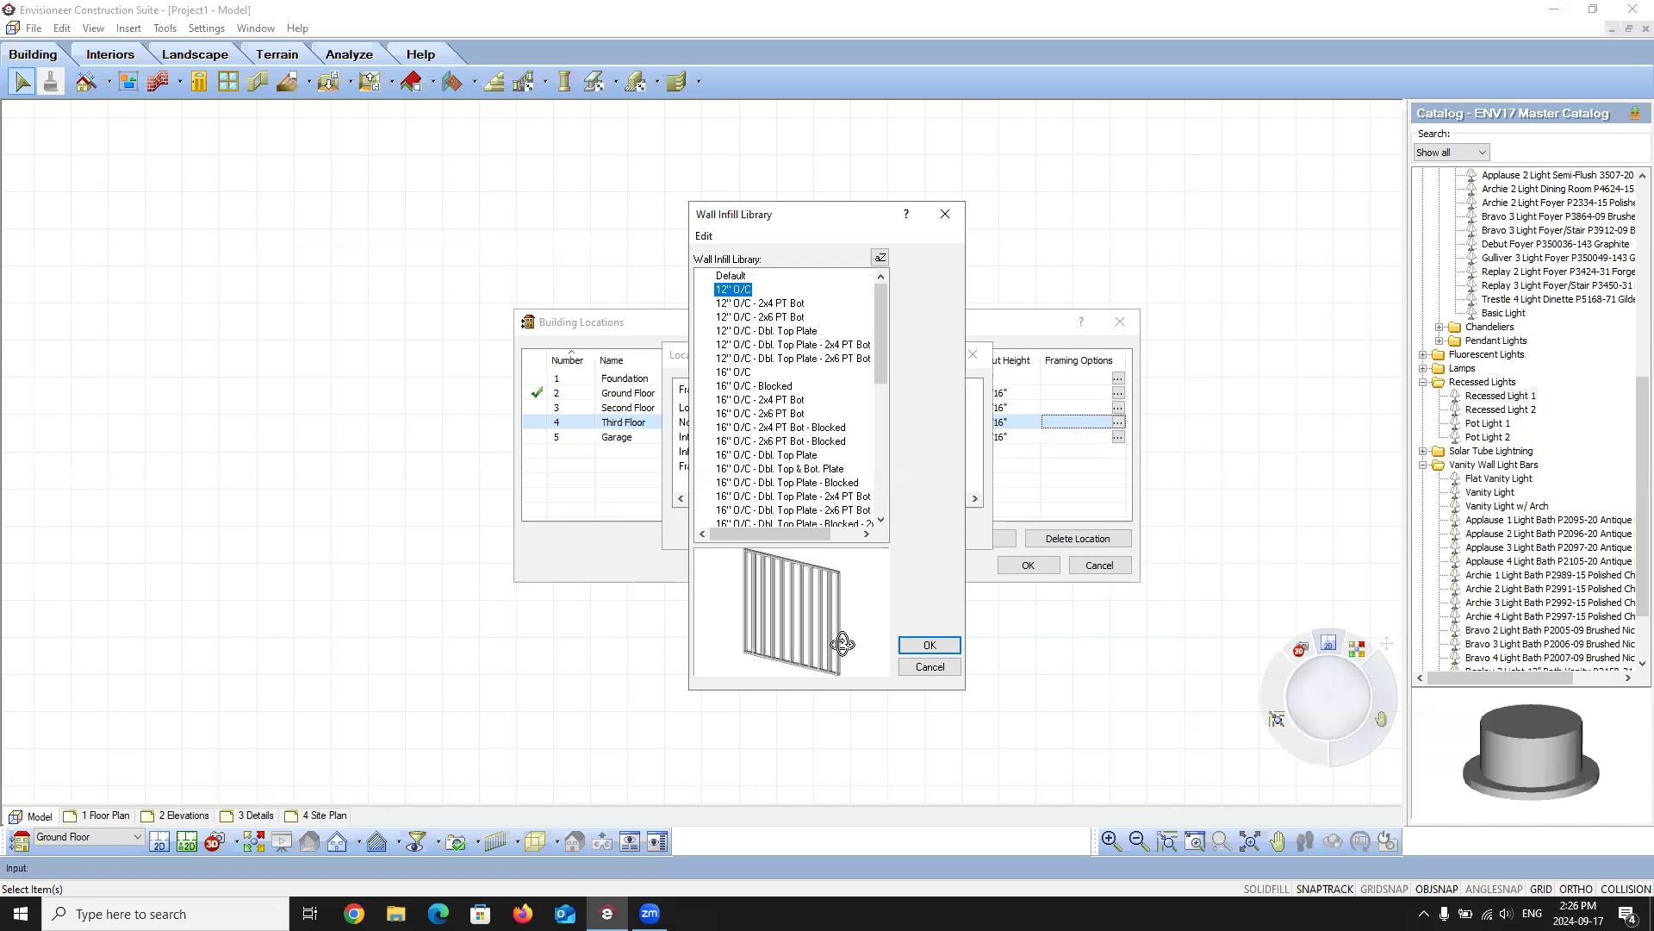
- Open the 12" O/C - 2x4 PT Bot infill configuration and turn its start and end studs off and back on
left_click(769, 306)
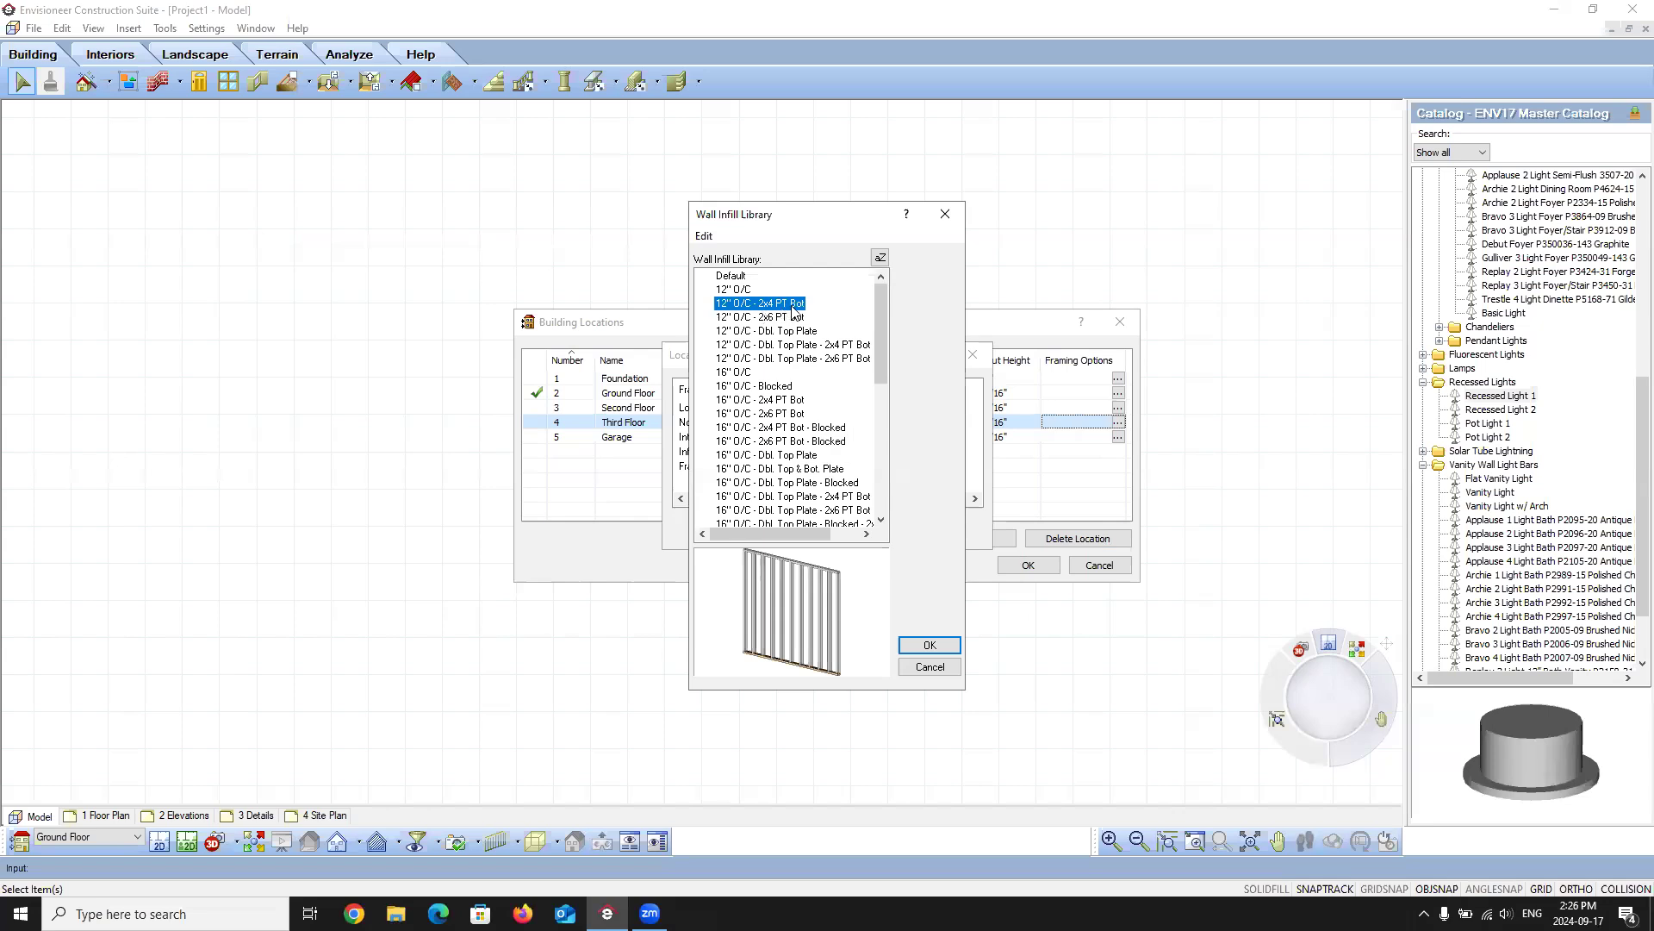
double_click(782, 306)
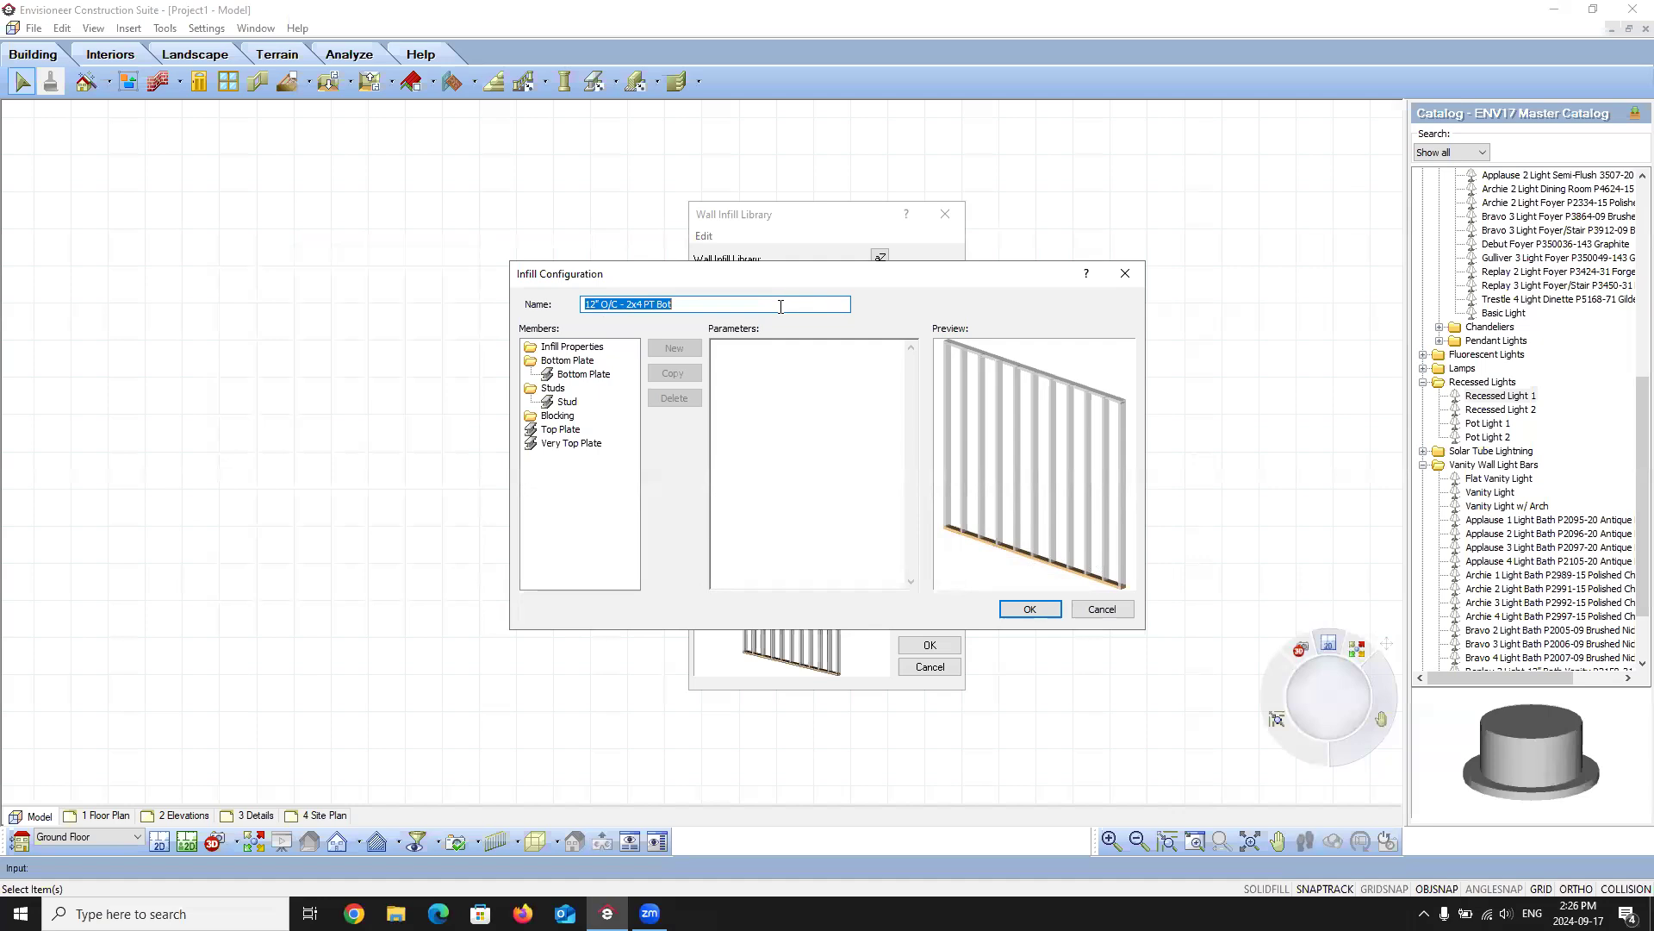
left_click(569, 348)
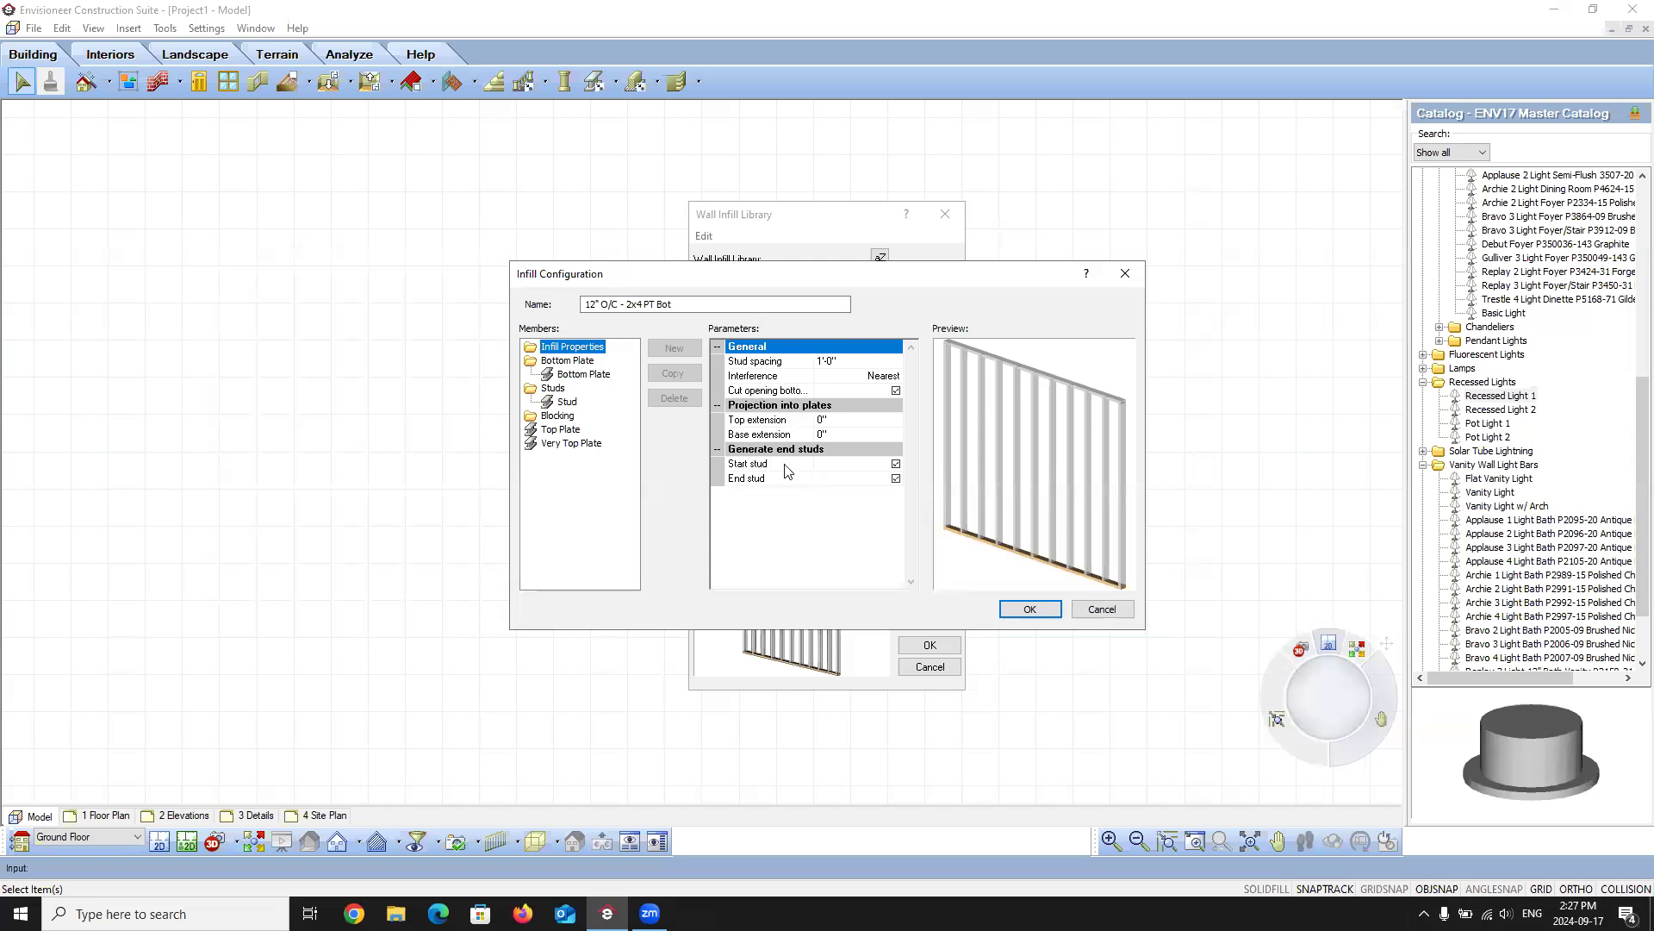
left_click(896, 464)
left_click(896, 478)
left_click(896, 464)
left_click(896, 478)
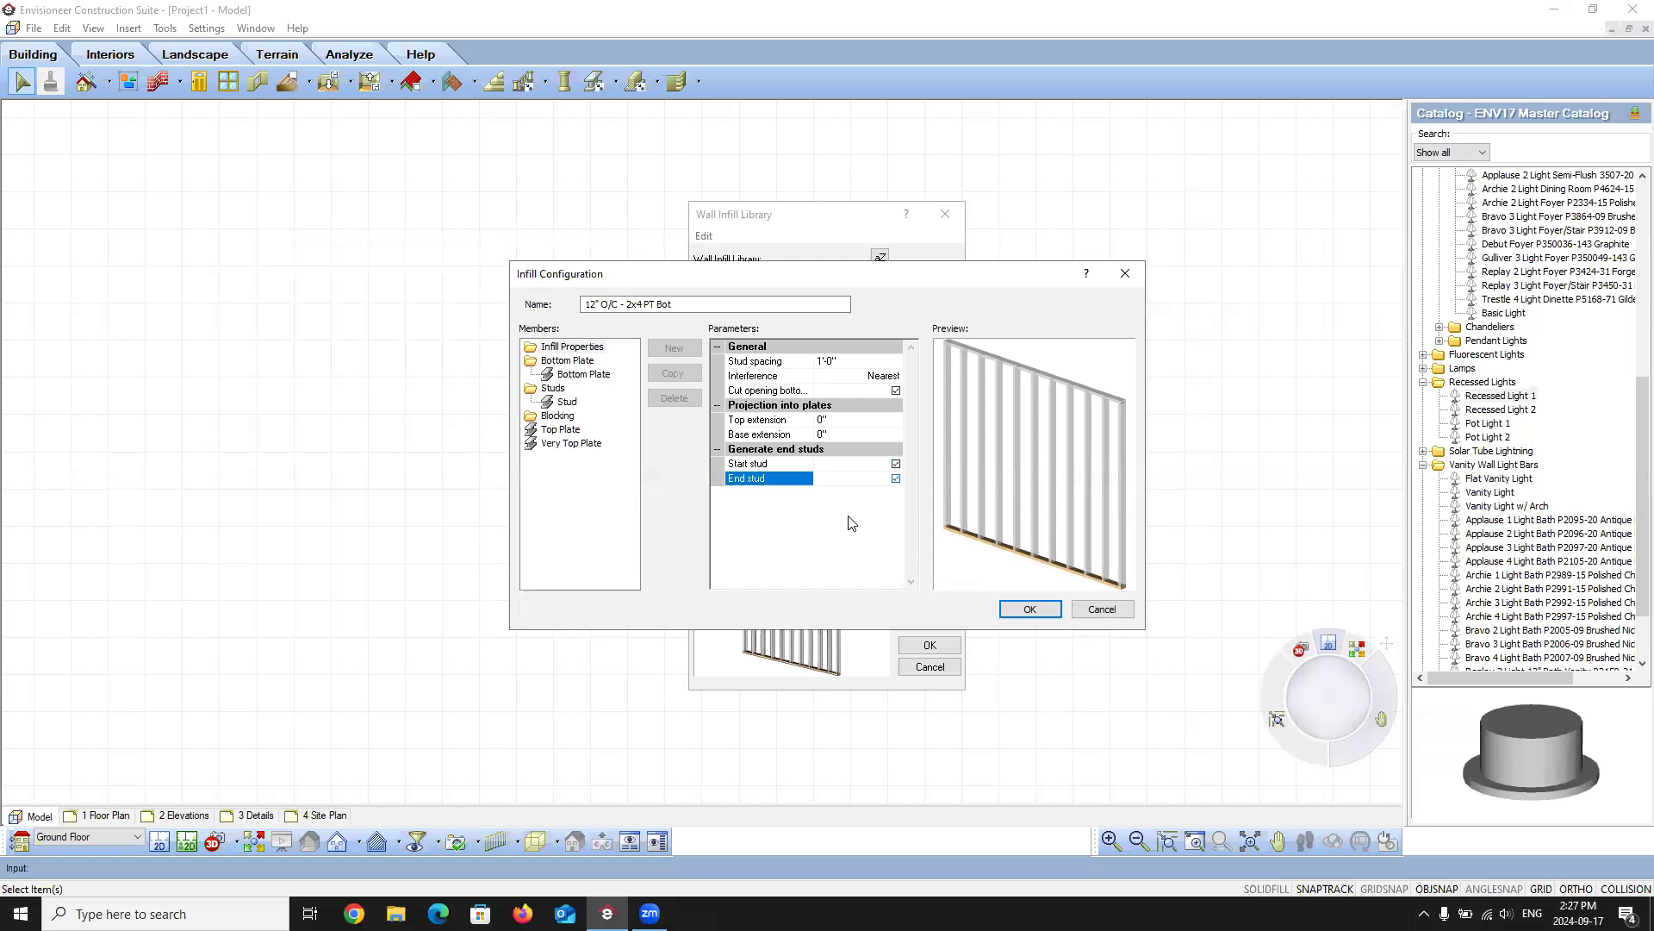
- Review the bottom plate and stud parameters of the 12" O/C - 2x4 PT Bot infill and close it without saving
left_click(573, 375)
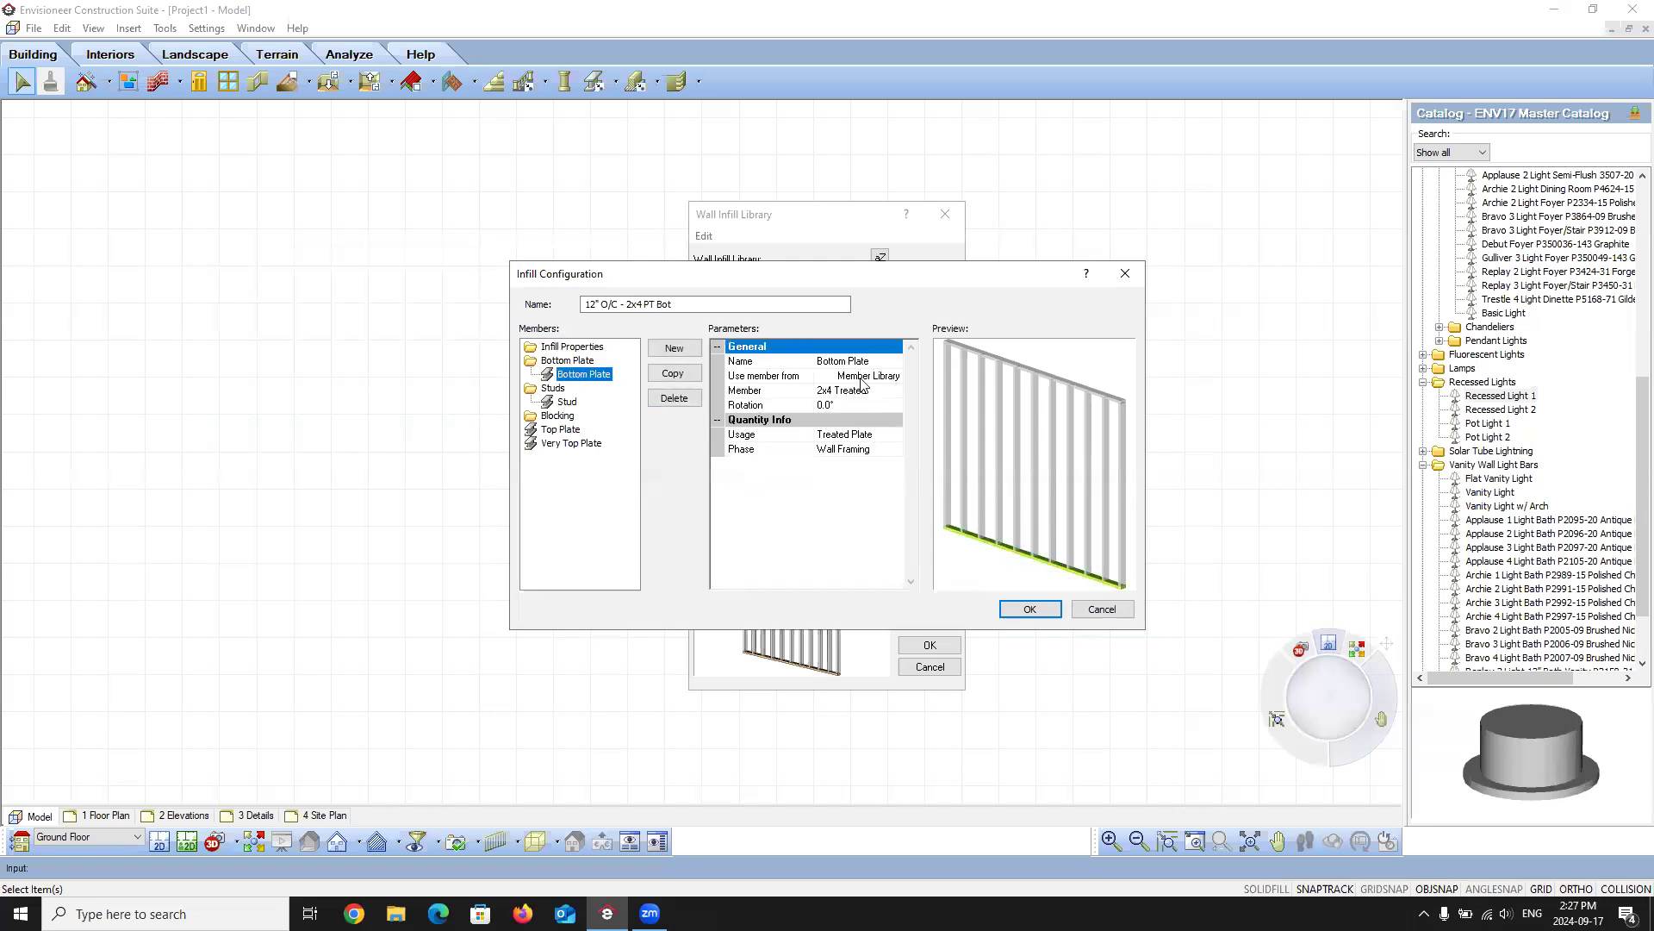
left_click(567, 402)
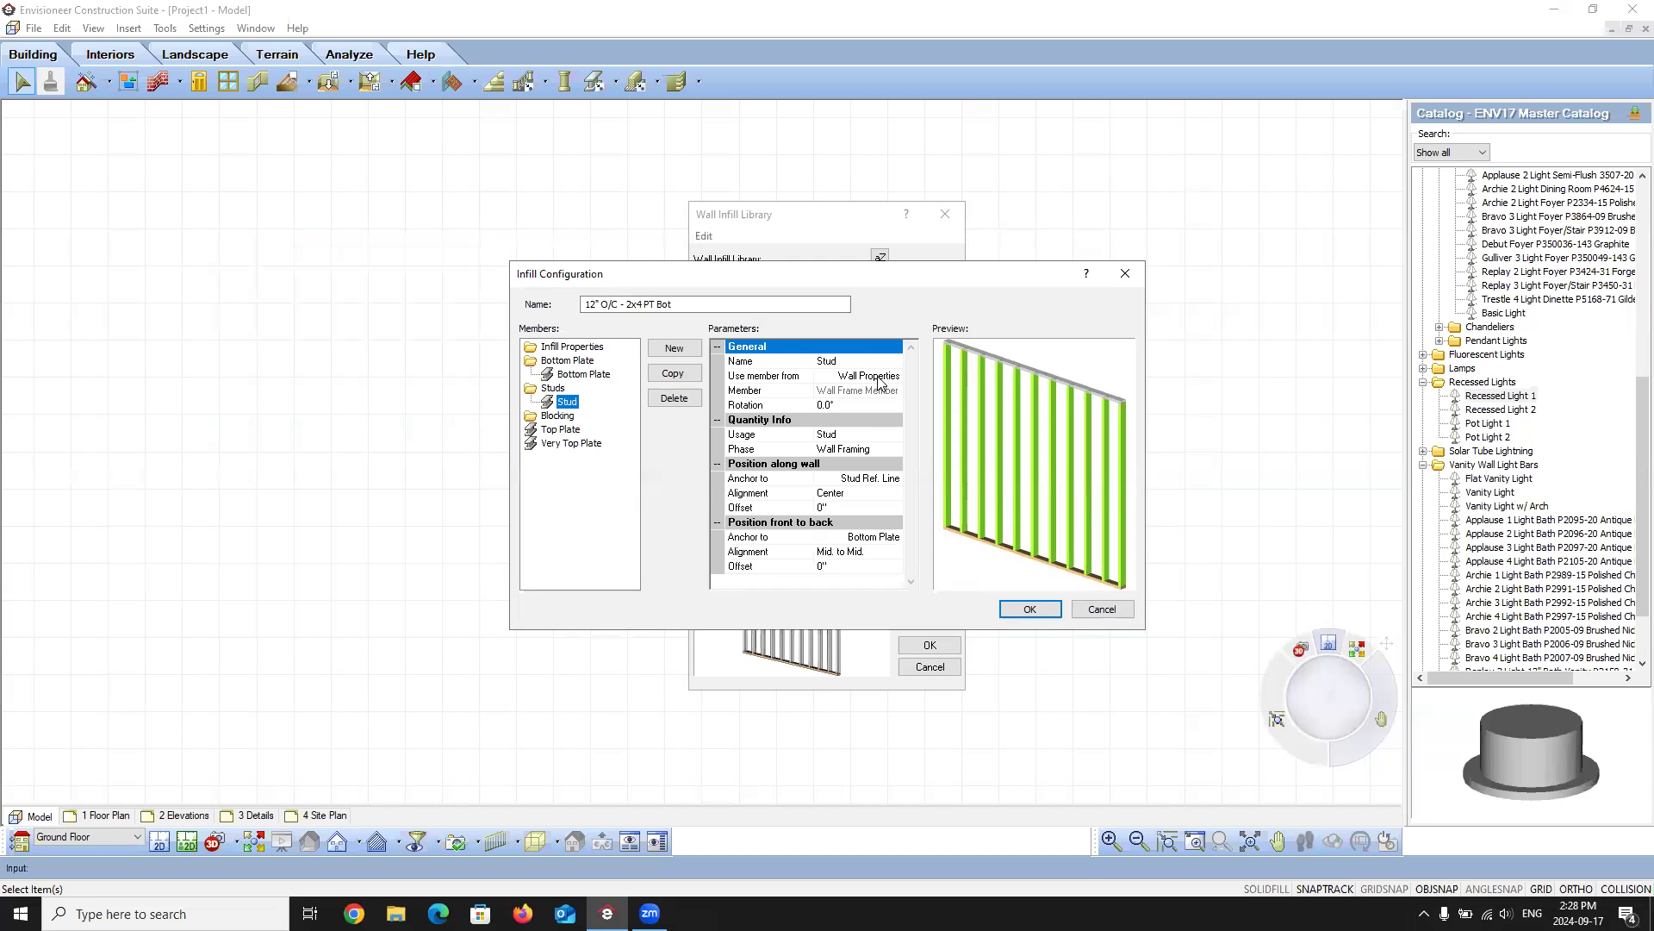
left_click(576, 377)
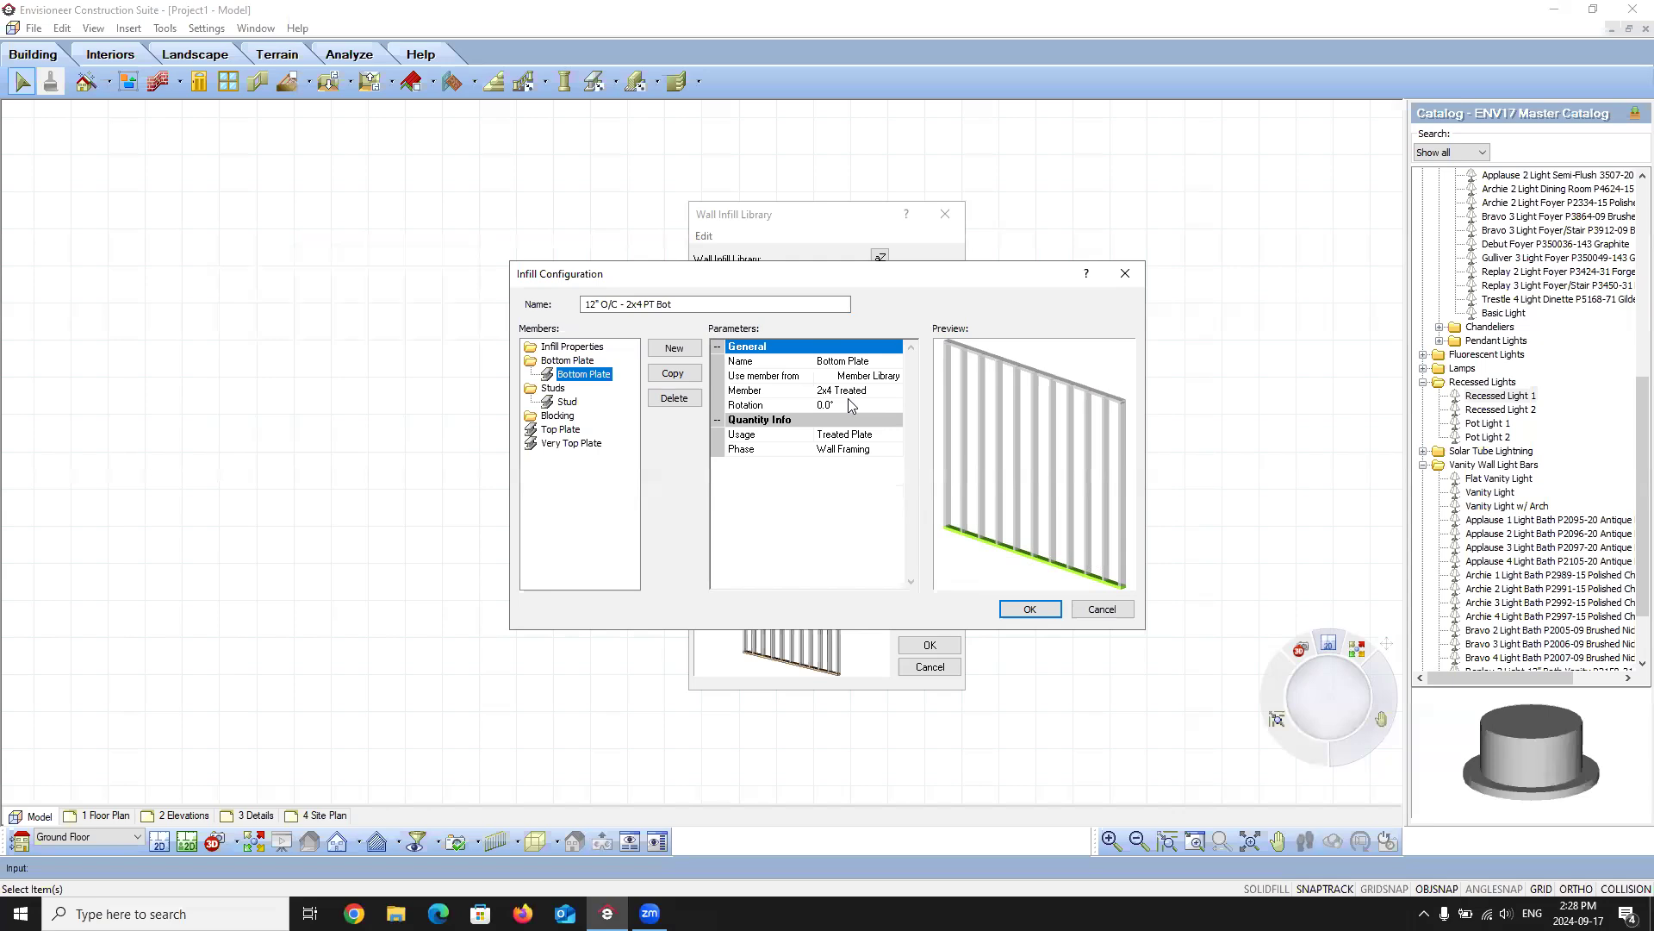
left_click(1087, 611)
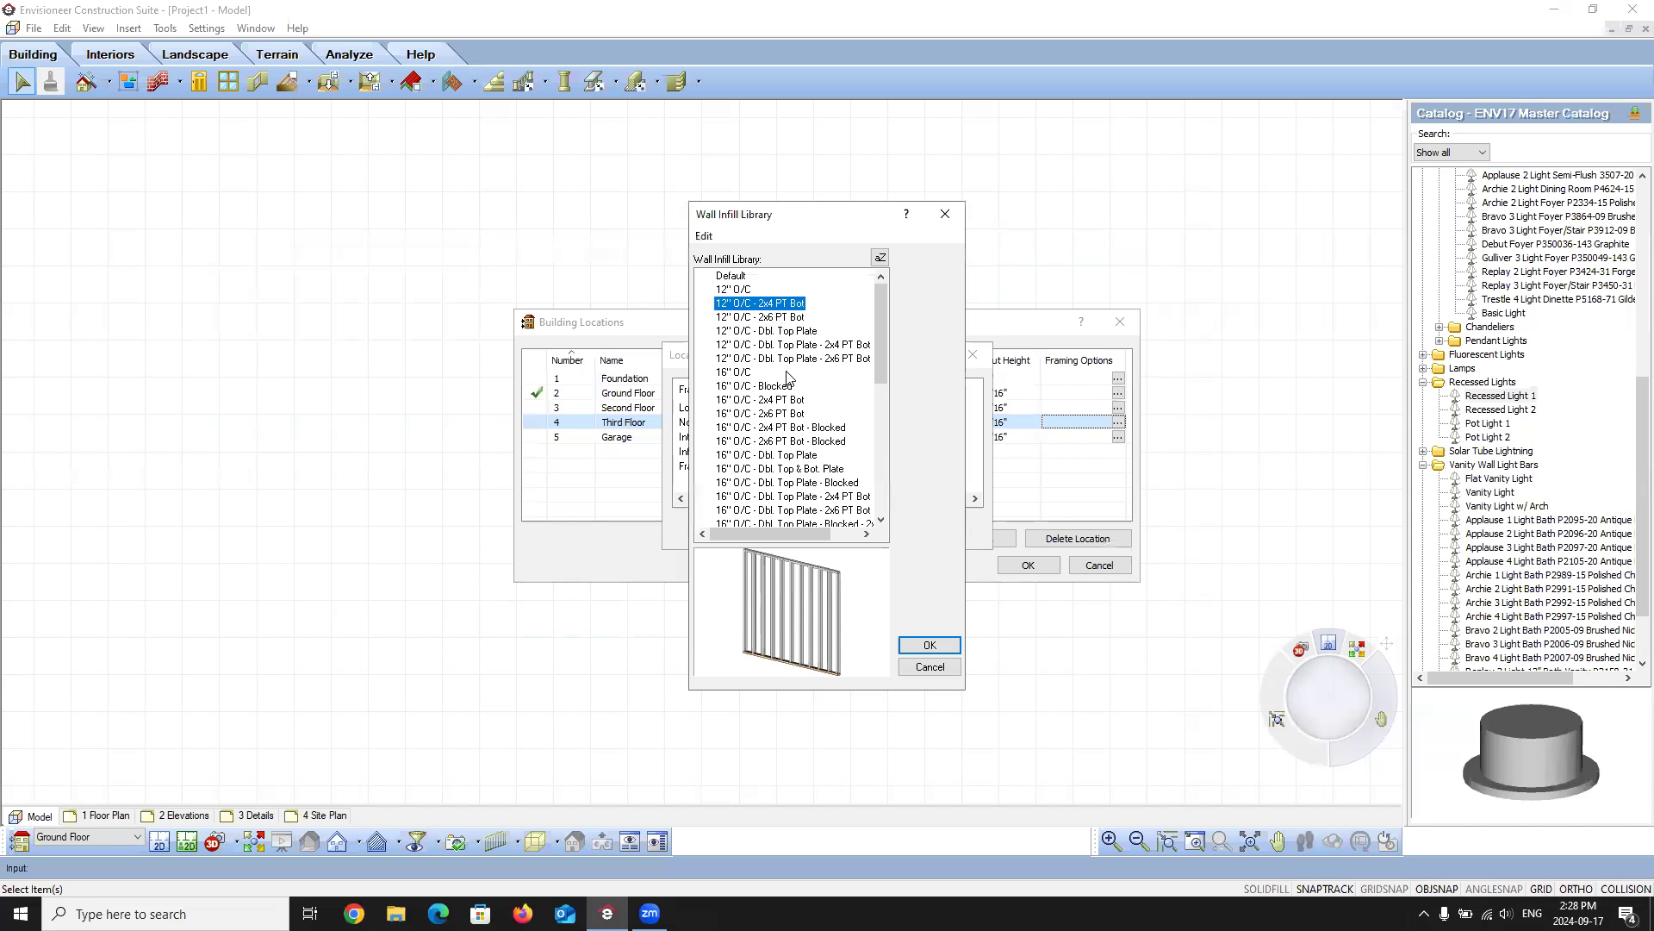
- Compare the previews of the remaining 12" O/C infills and the 16" O/C infill, and look through the rest of the library
left_click(785, 319)
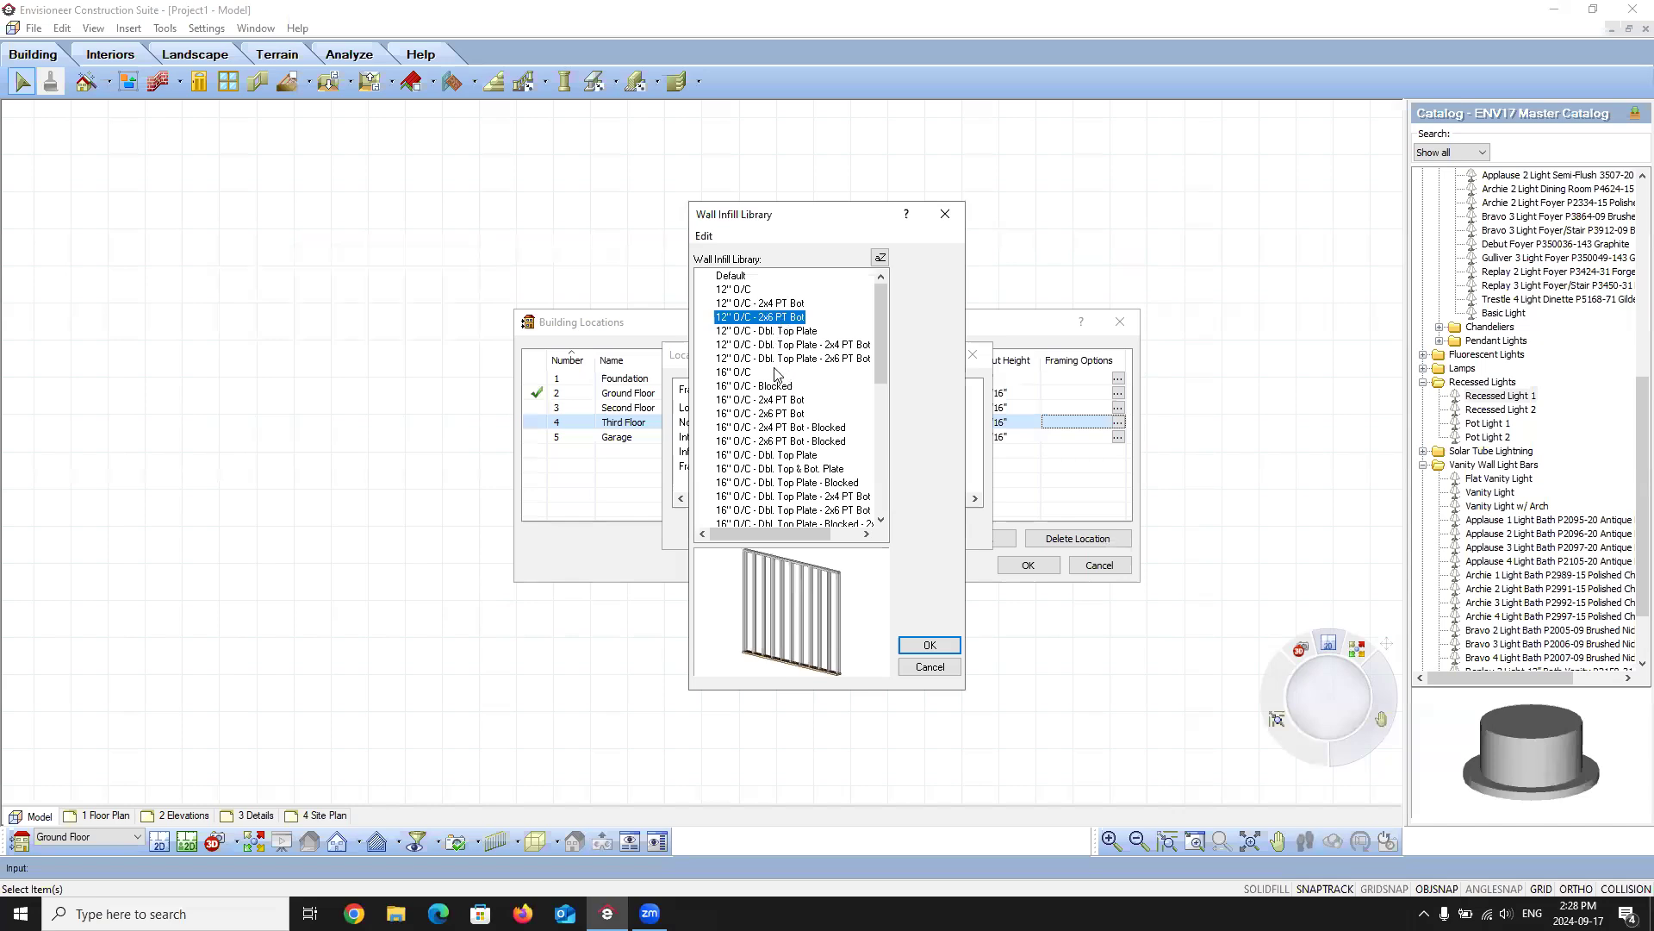
left_click(775, 333)
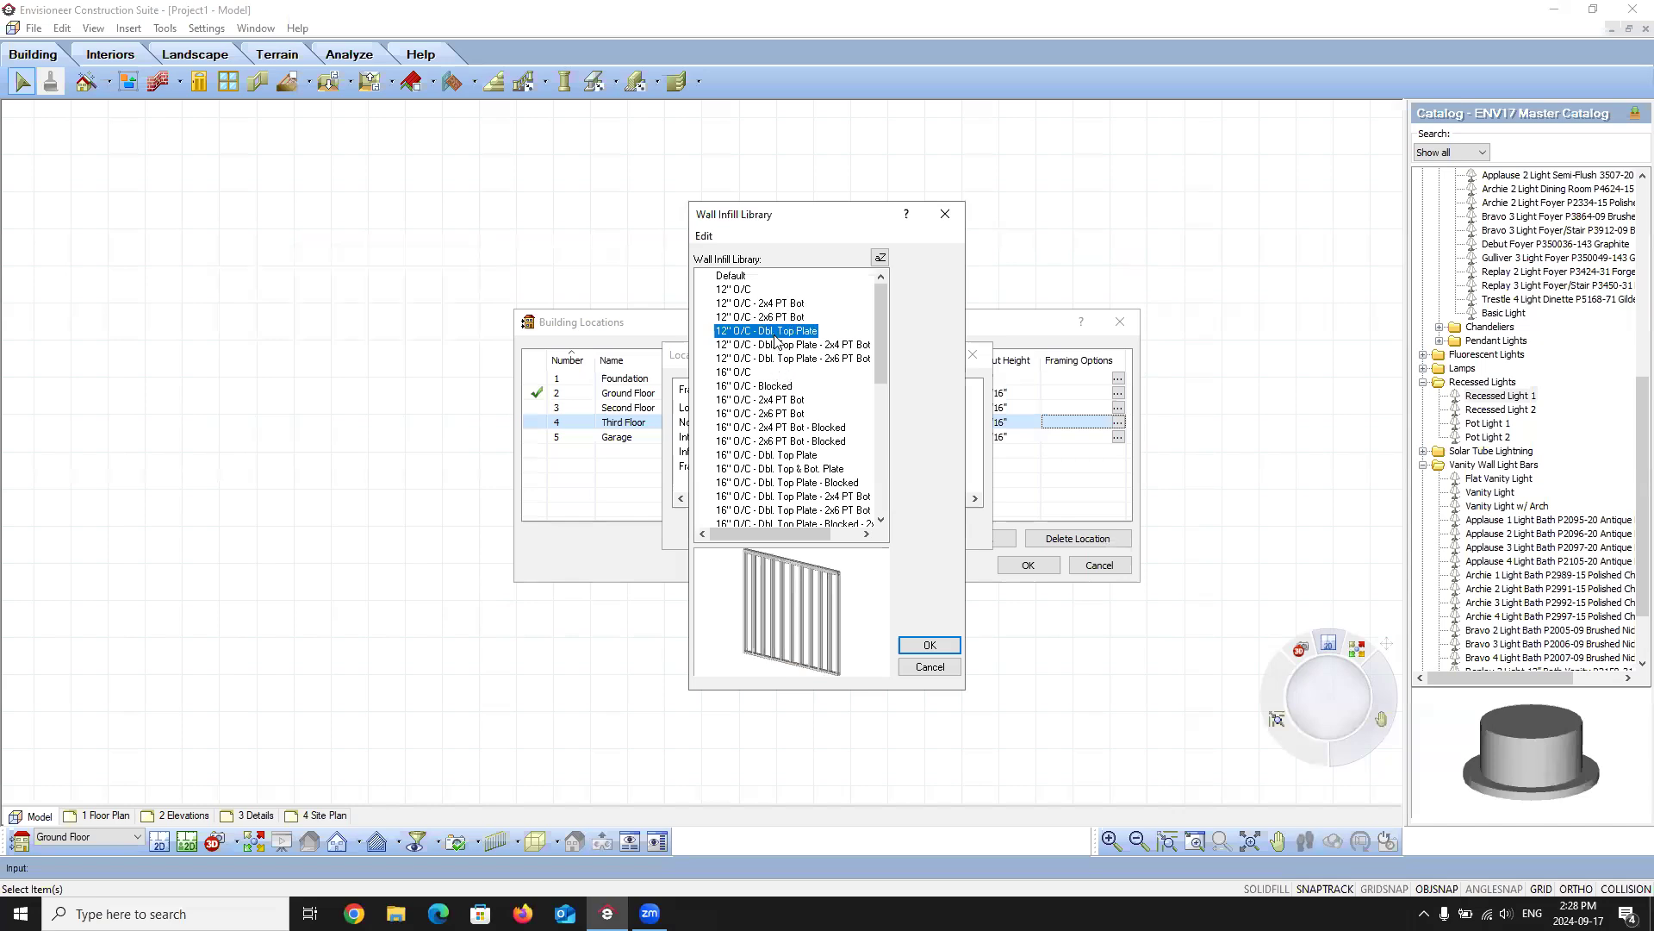
left_click(780, 346)
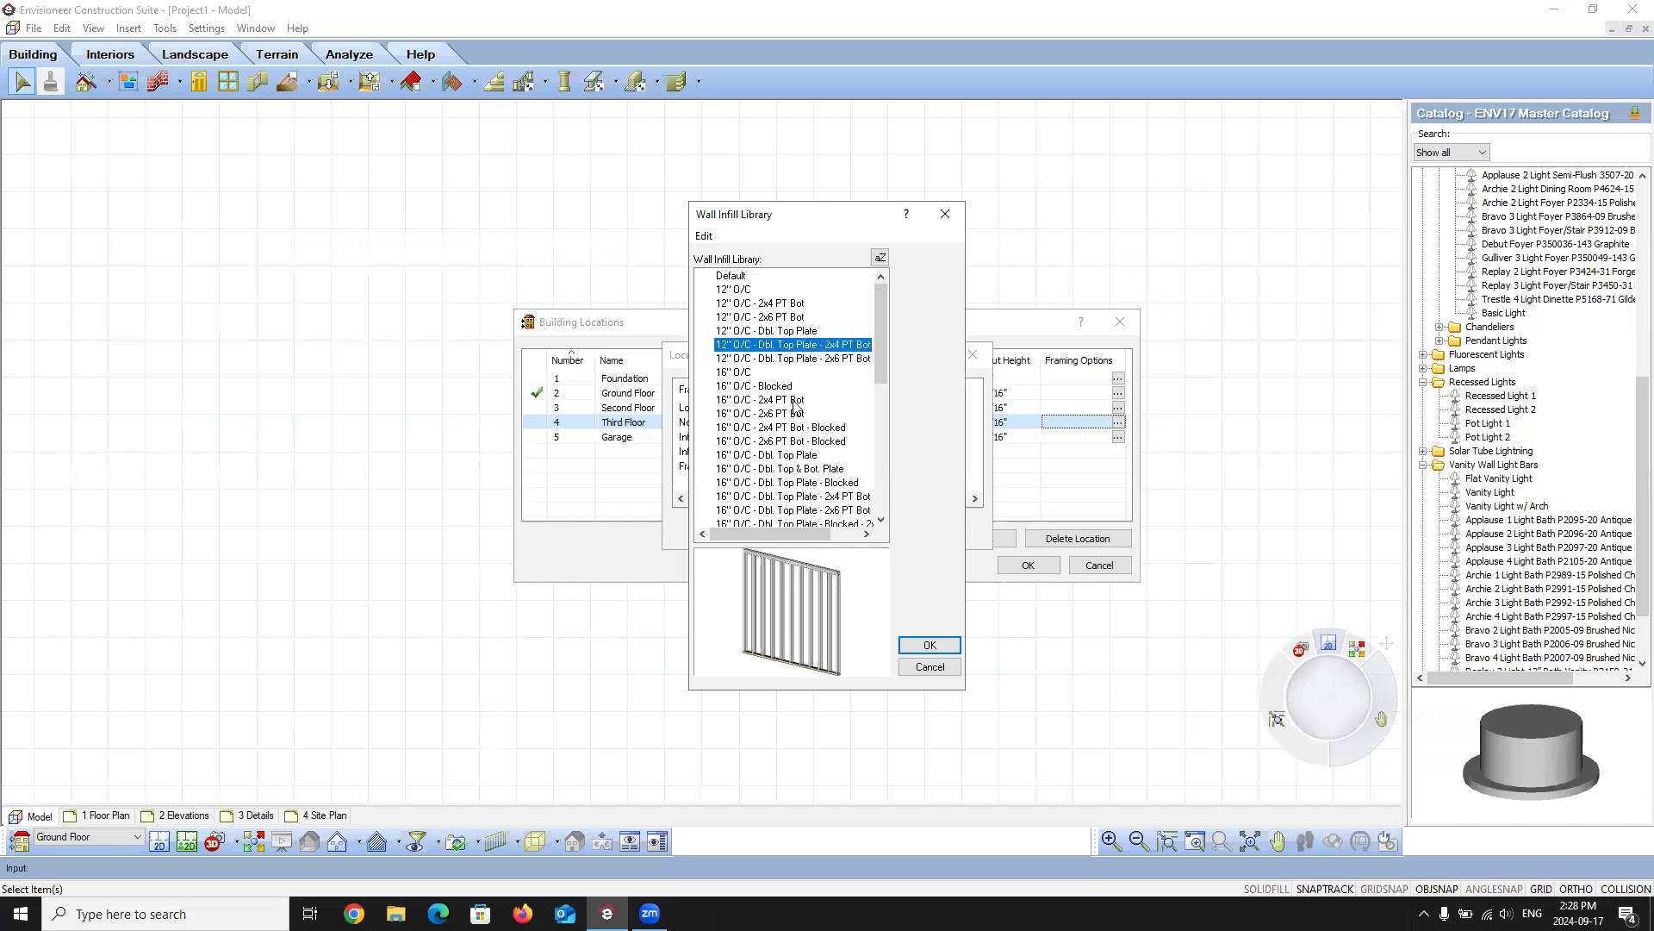
left_click(820, 360)
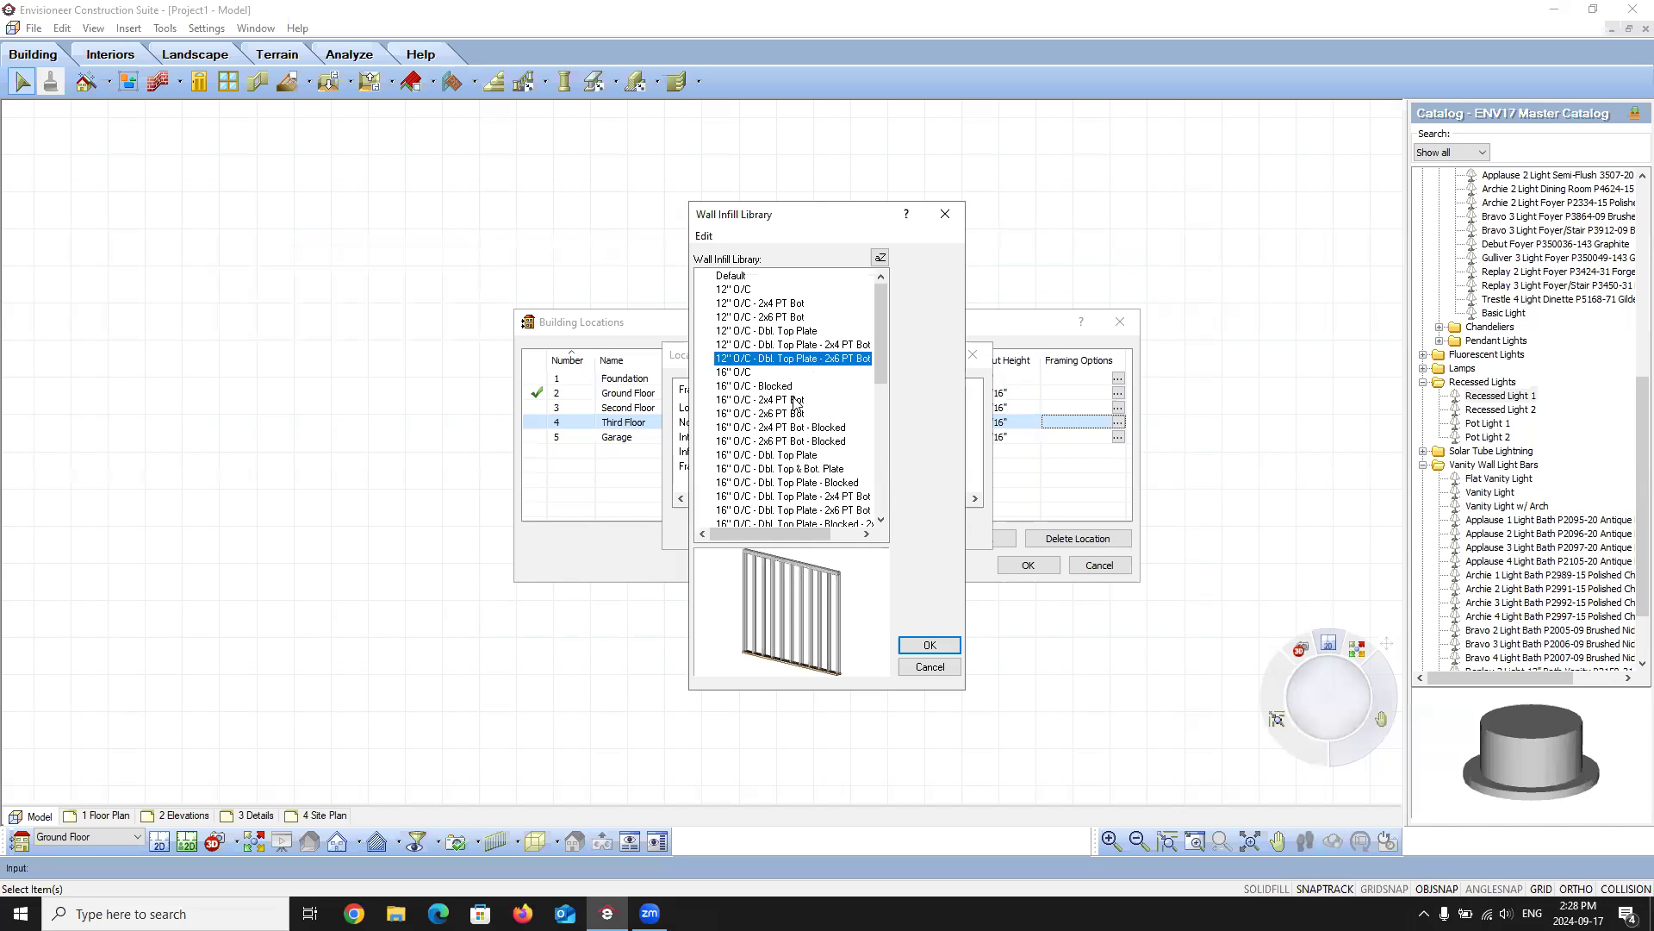
left_click(737, 373)
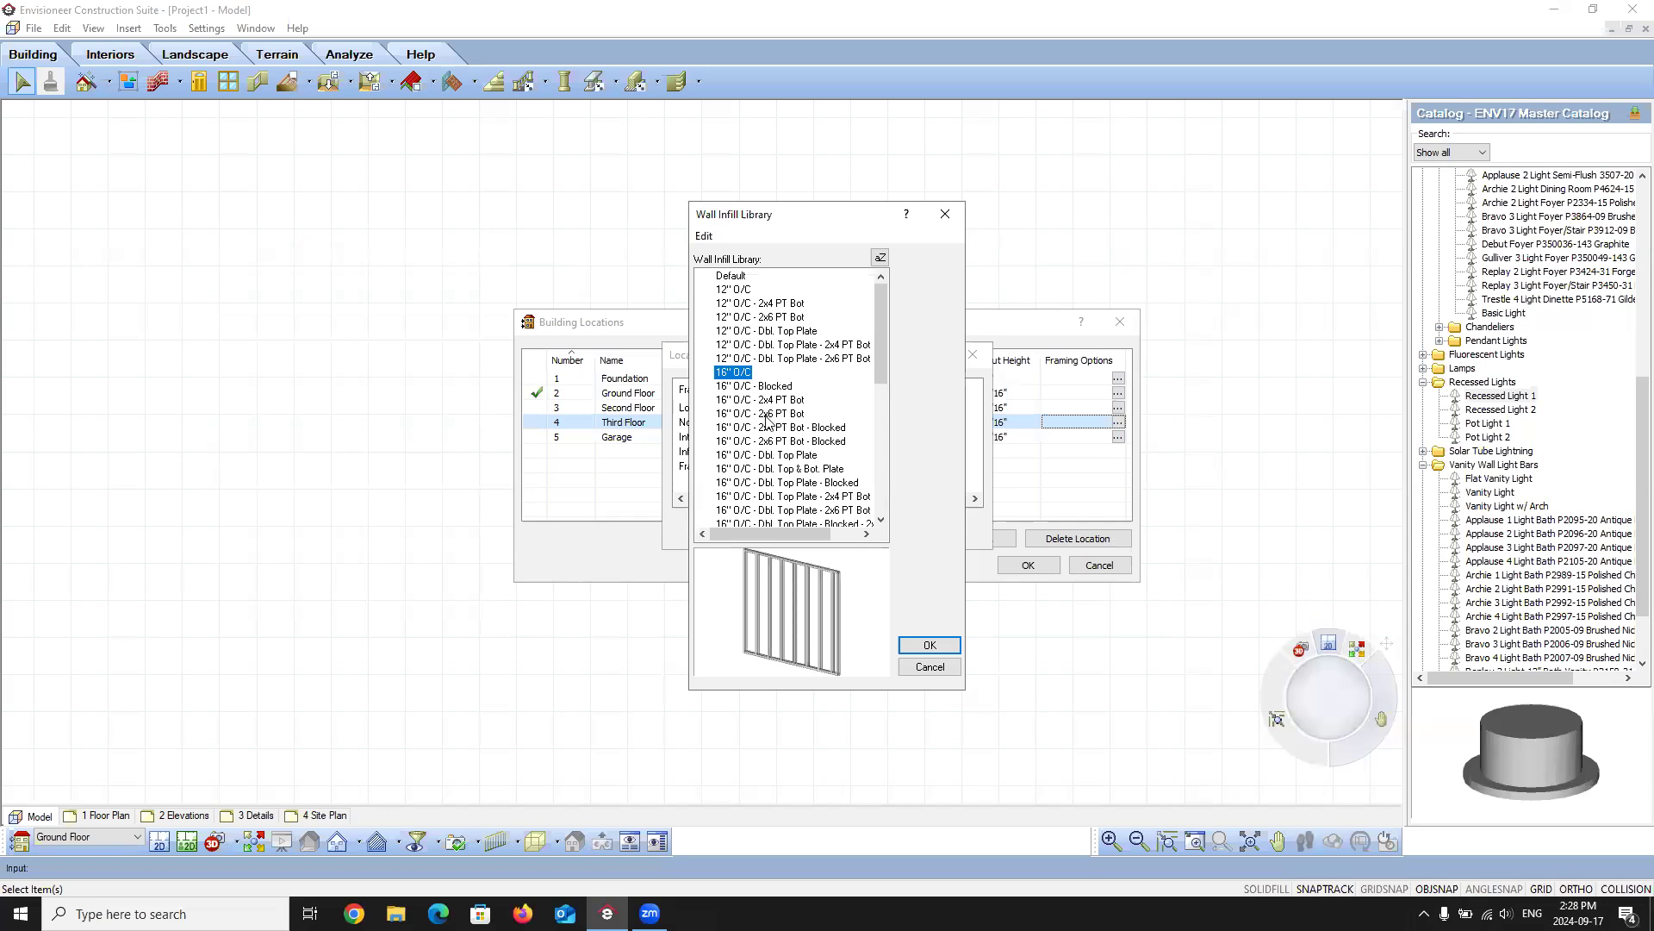
scroll(774, 422, "down", 5)
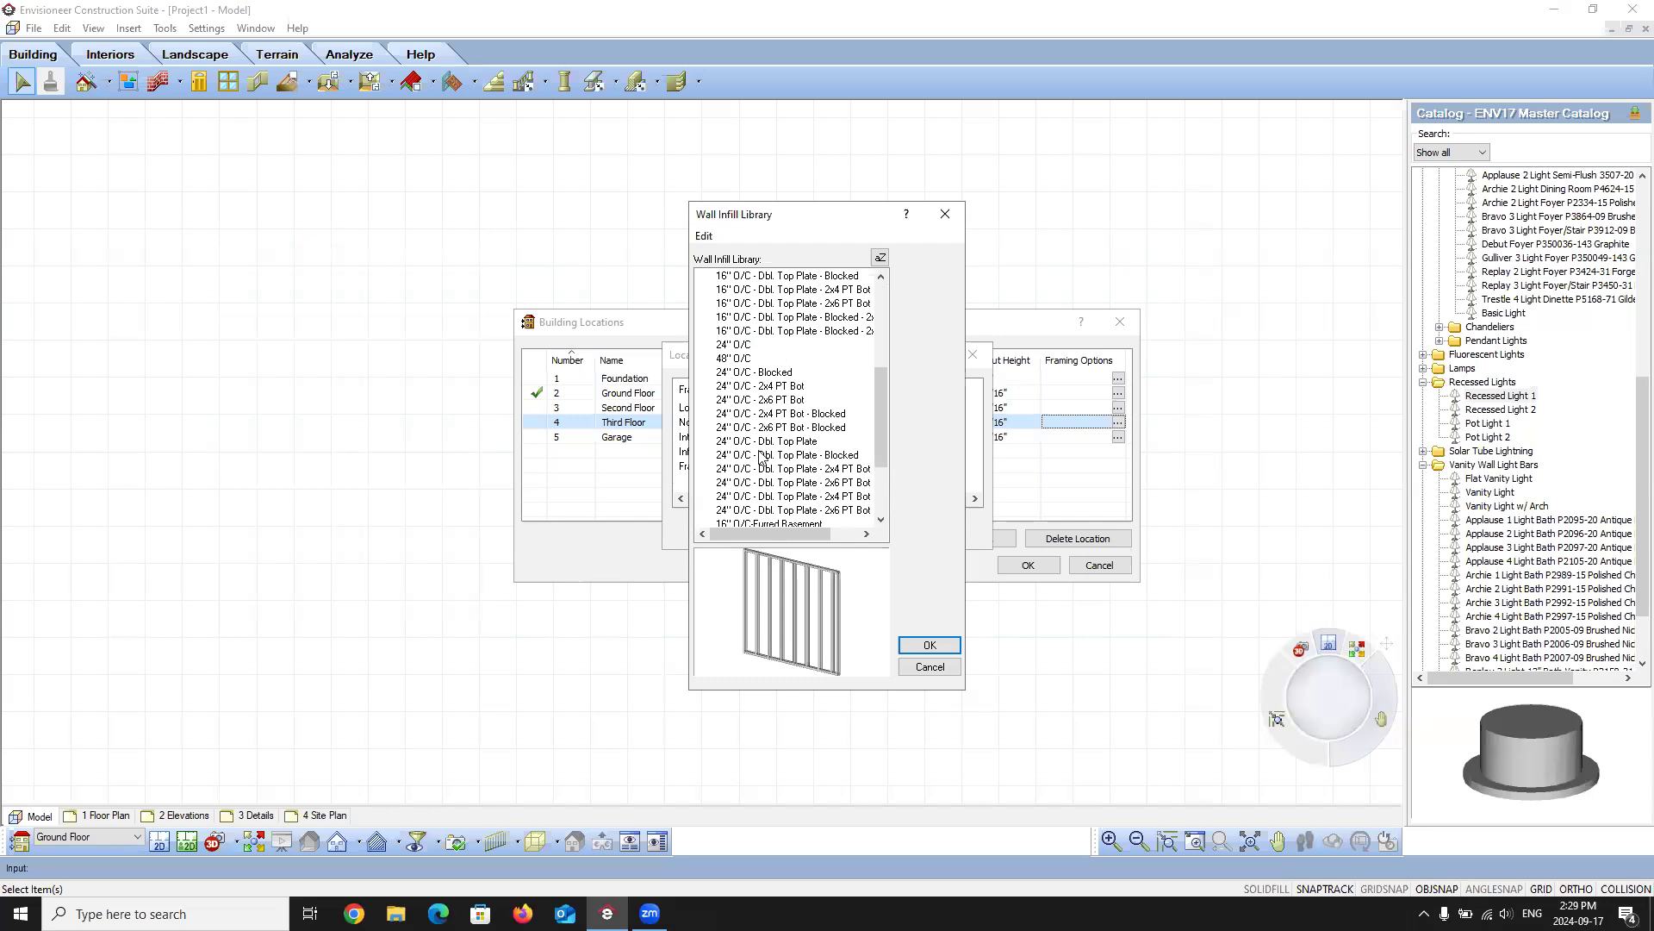
scroll(762, 456, "up", 3)
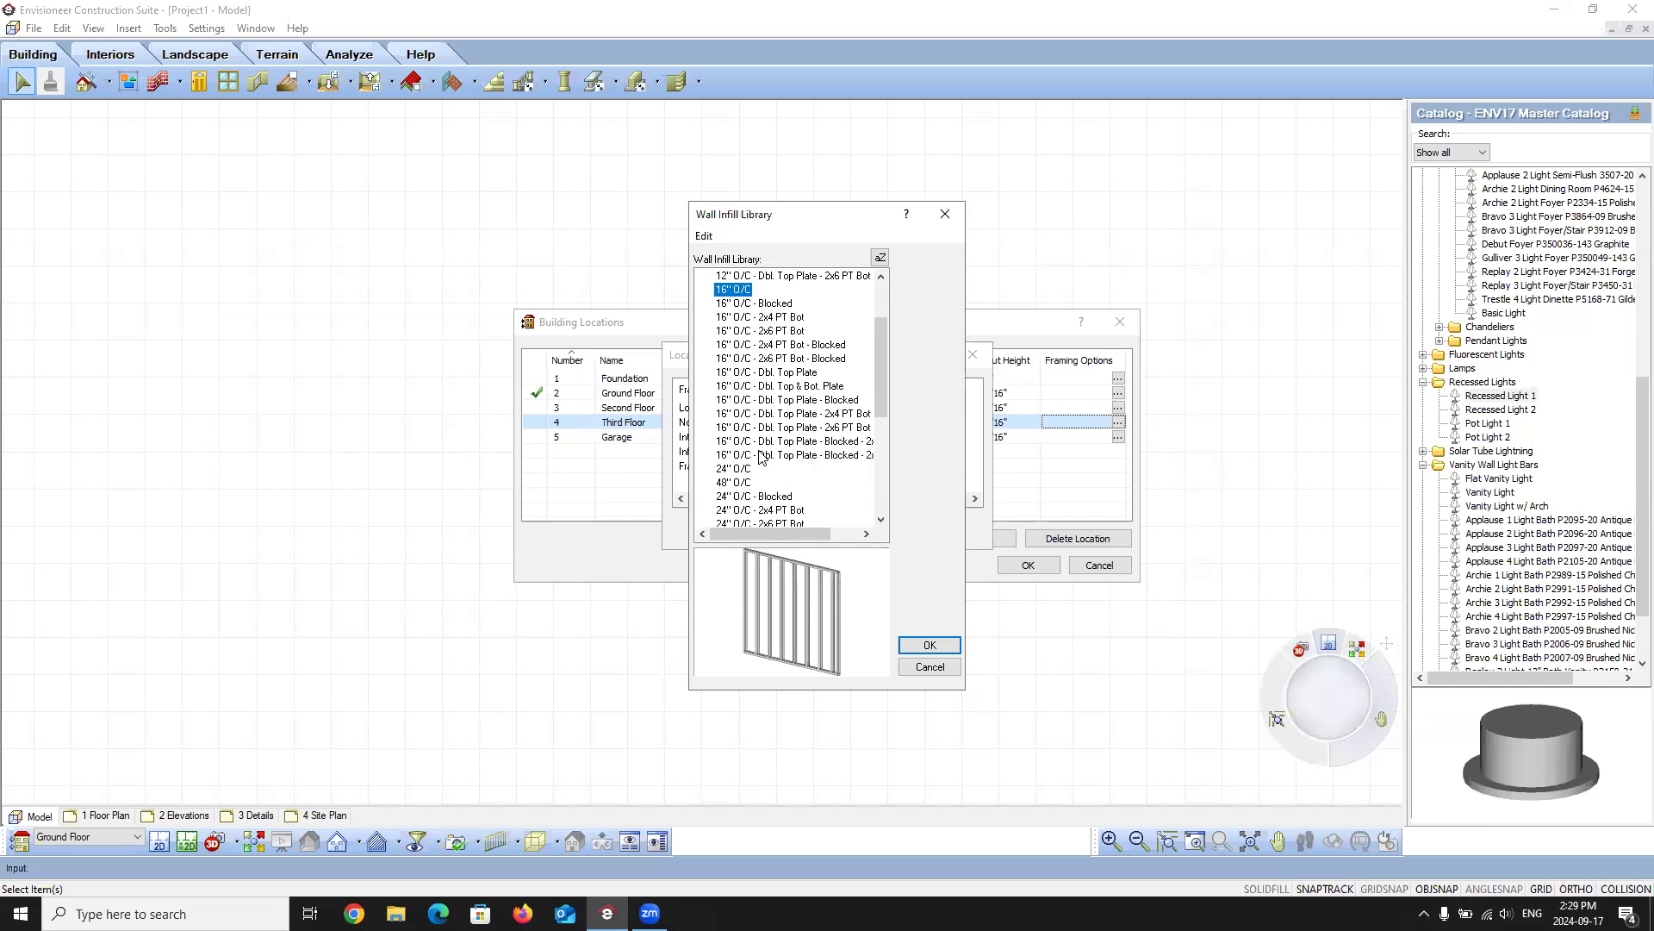
- Open the 16" O/C - Dbl. Top Plate - Blocked infill configuration and examine its Blocking member's parameters
left_click(797, 402)
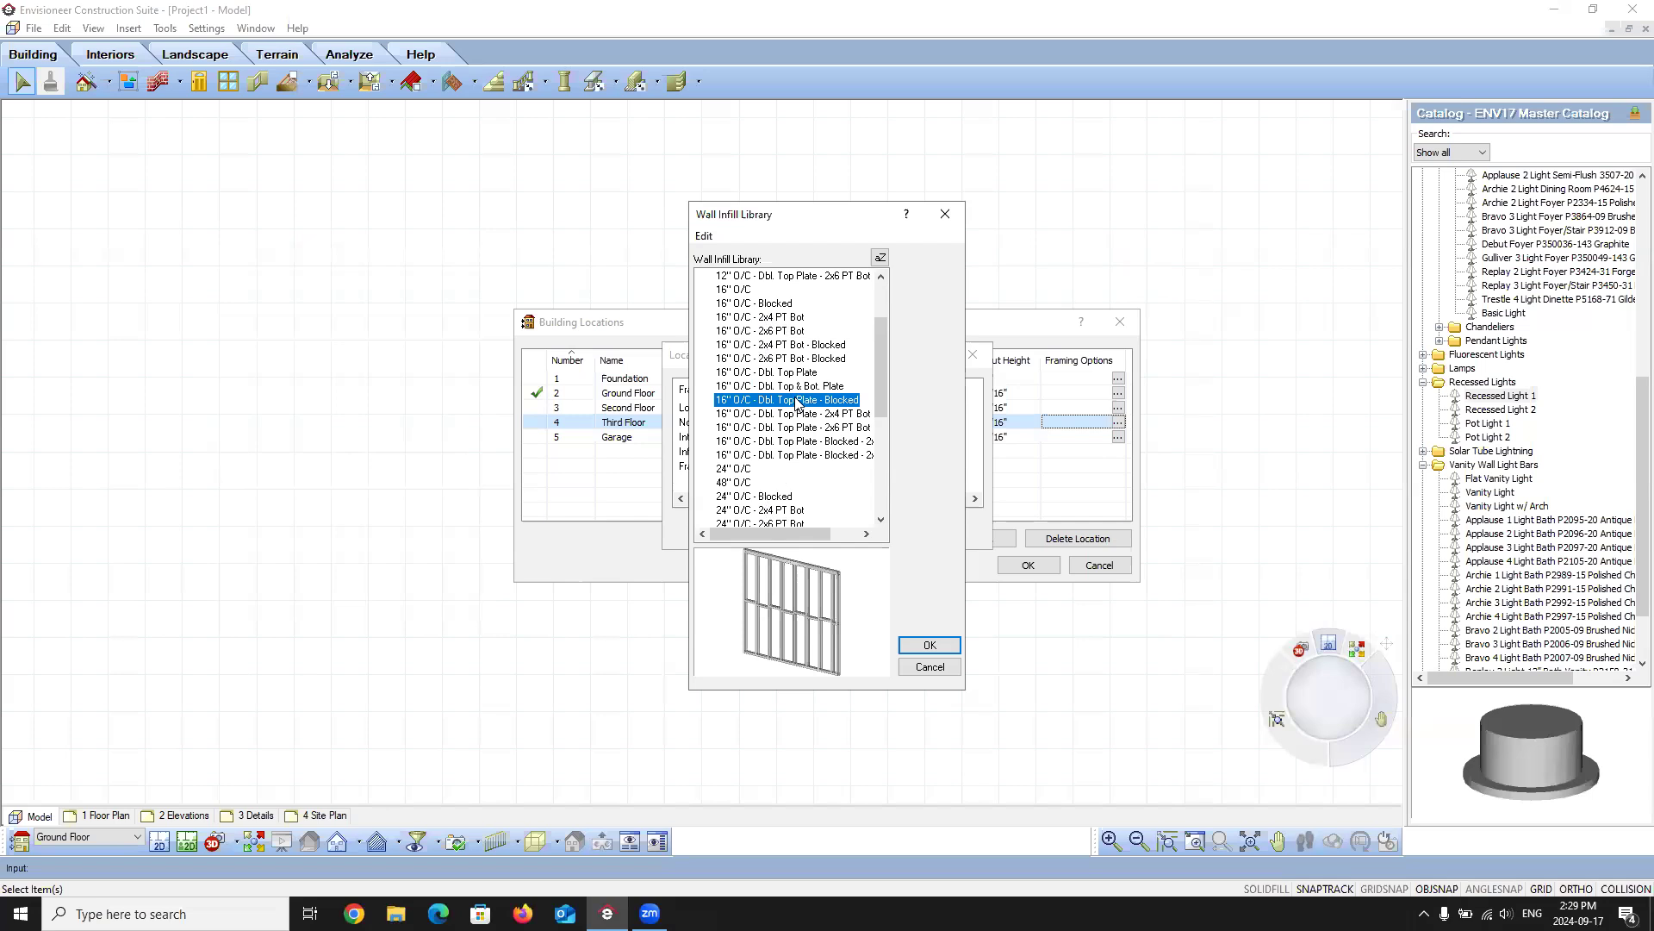
double_click(797, 401)
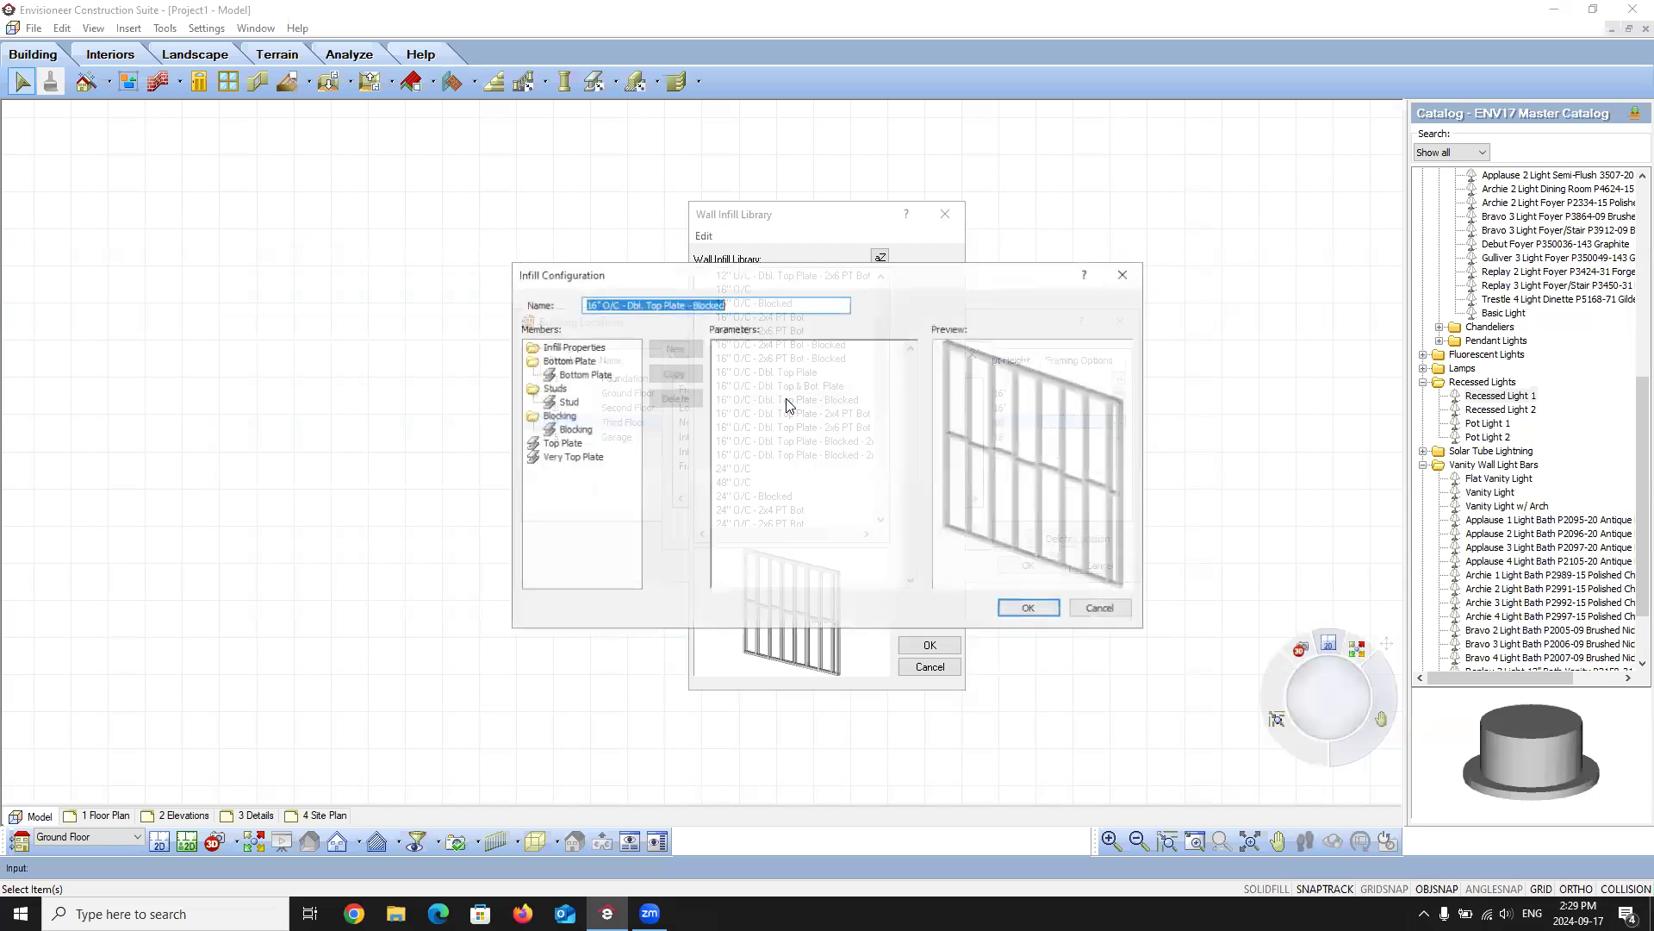
left_click(574, 430)
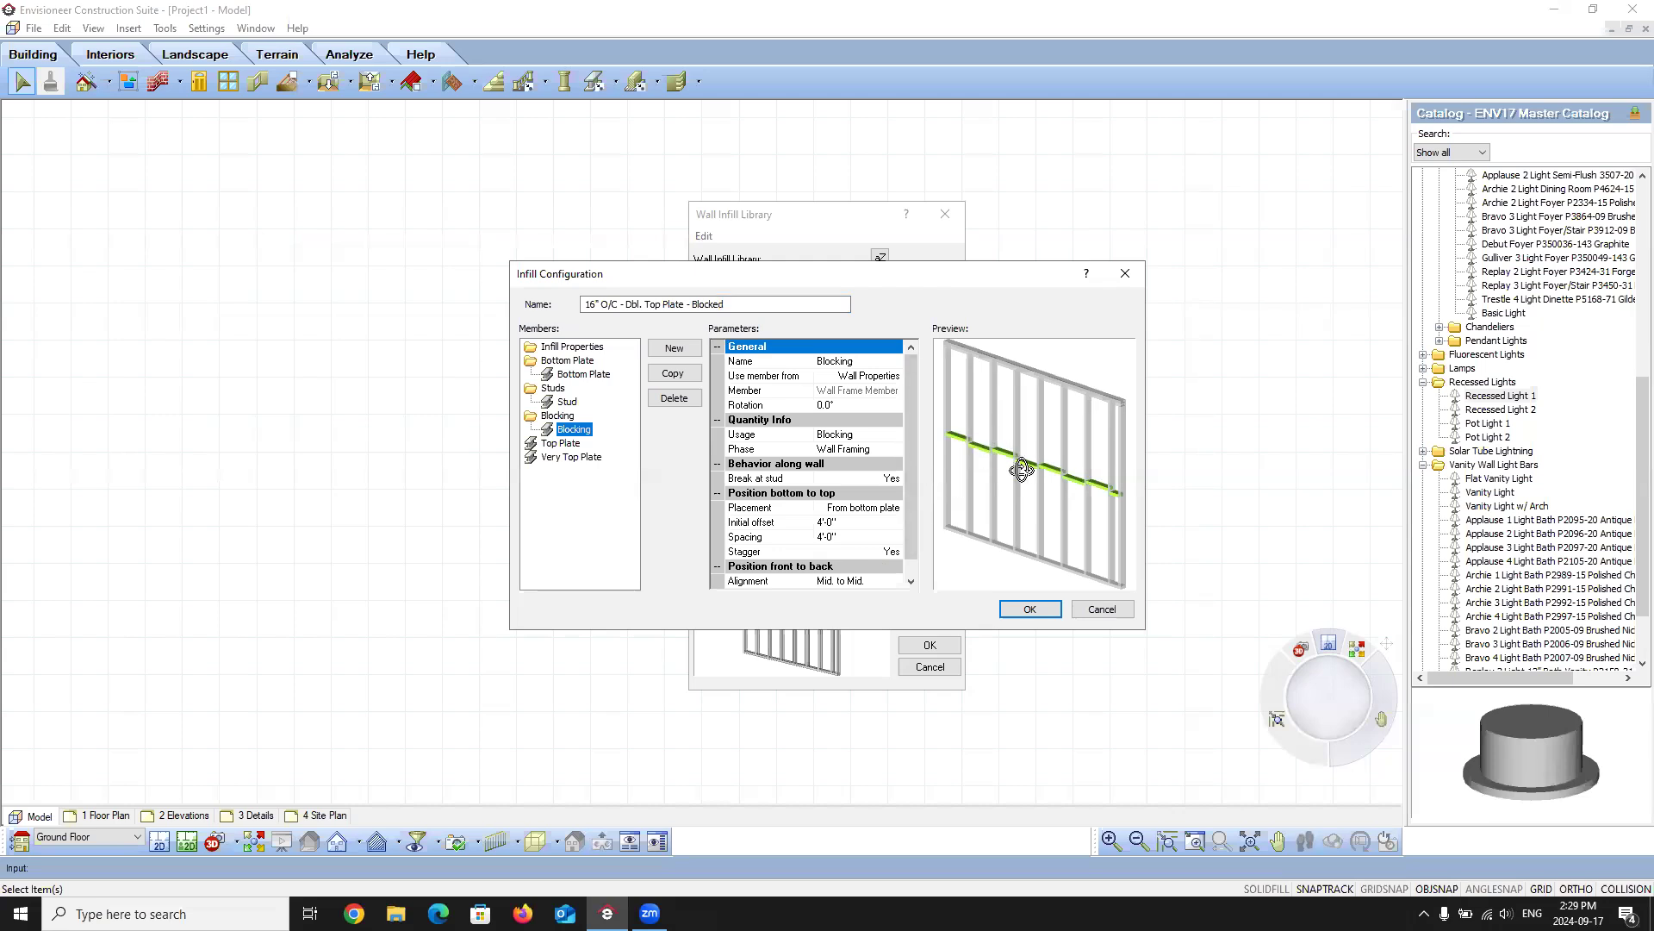
- Try the blocking's Stagger option as No, return it to Yes, and close the infill configuration without saving
left_click(879, 553)
left_click(896, 551)
left_click(828, 579)
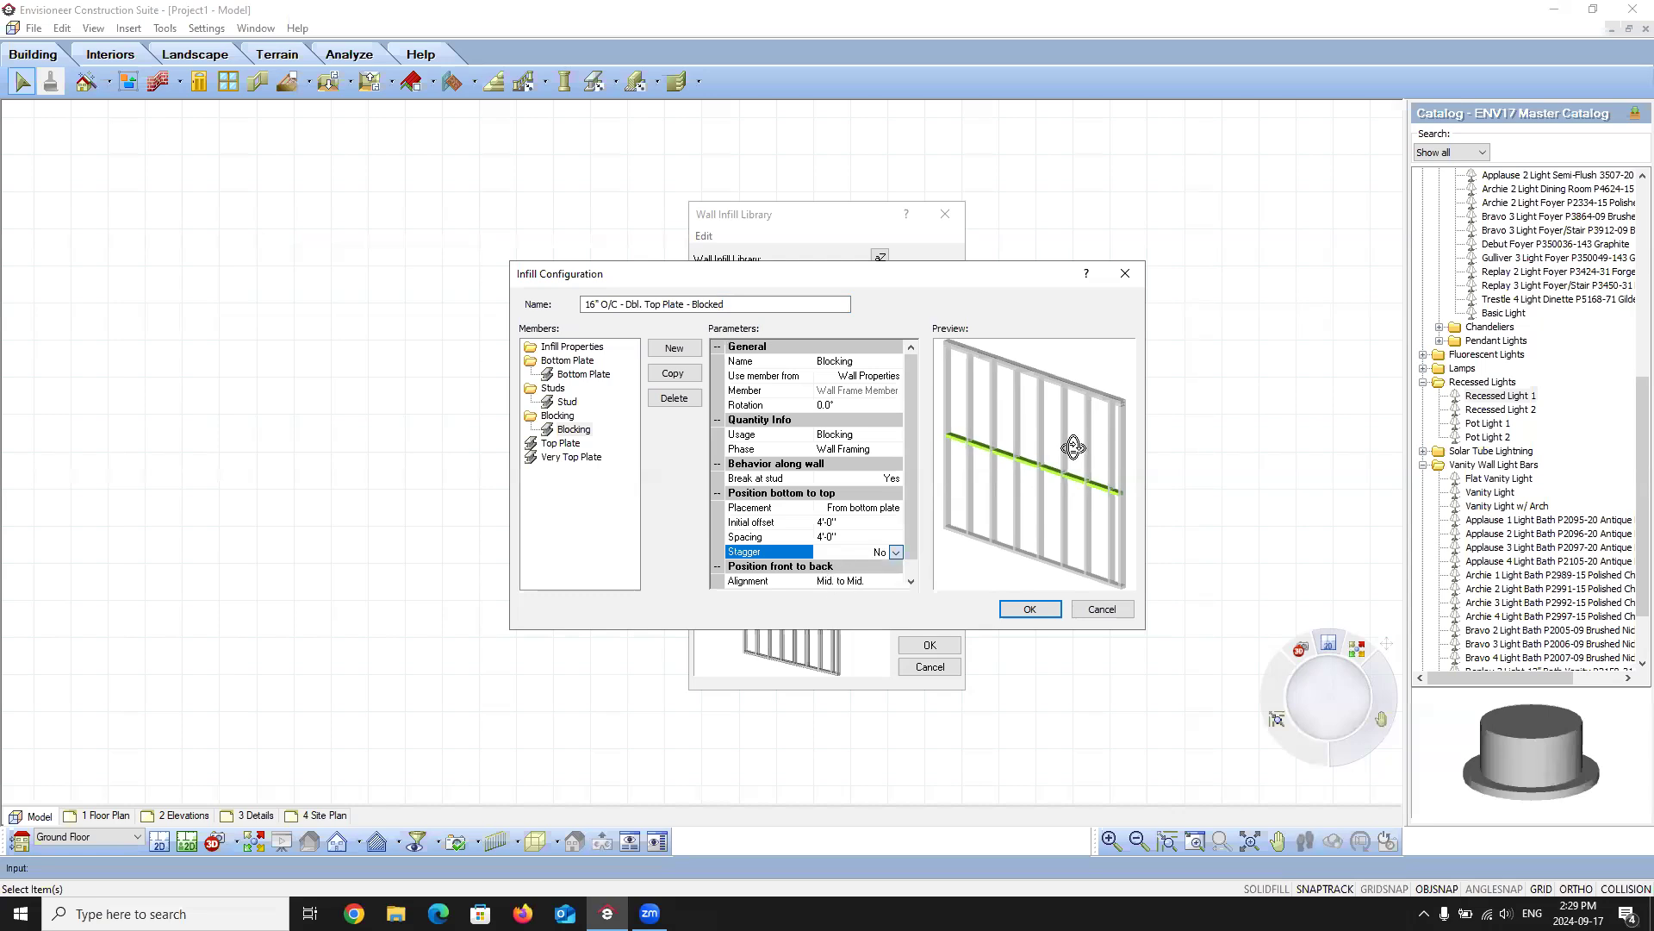
left_click(896, 551)
left_click(835, 574)
left_click(1109, 610)
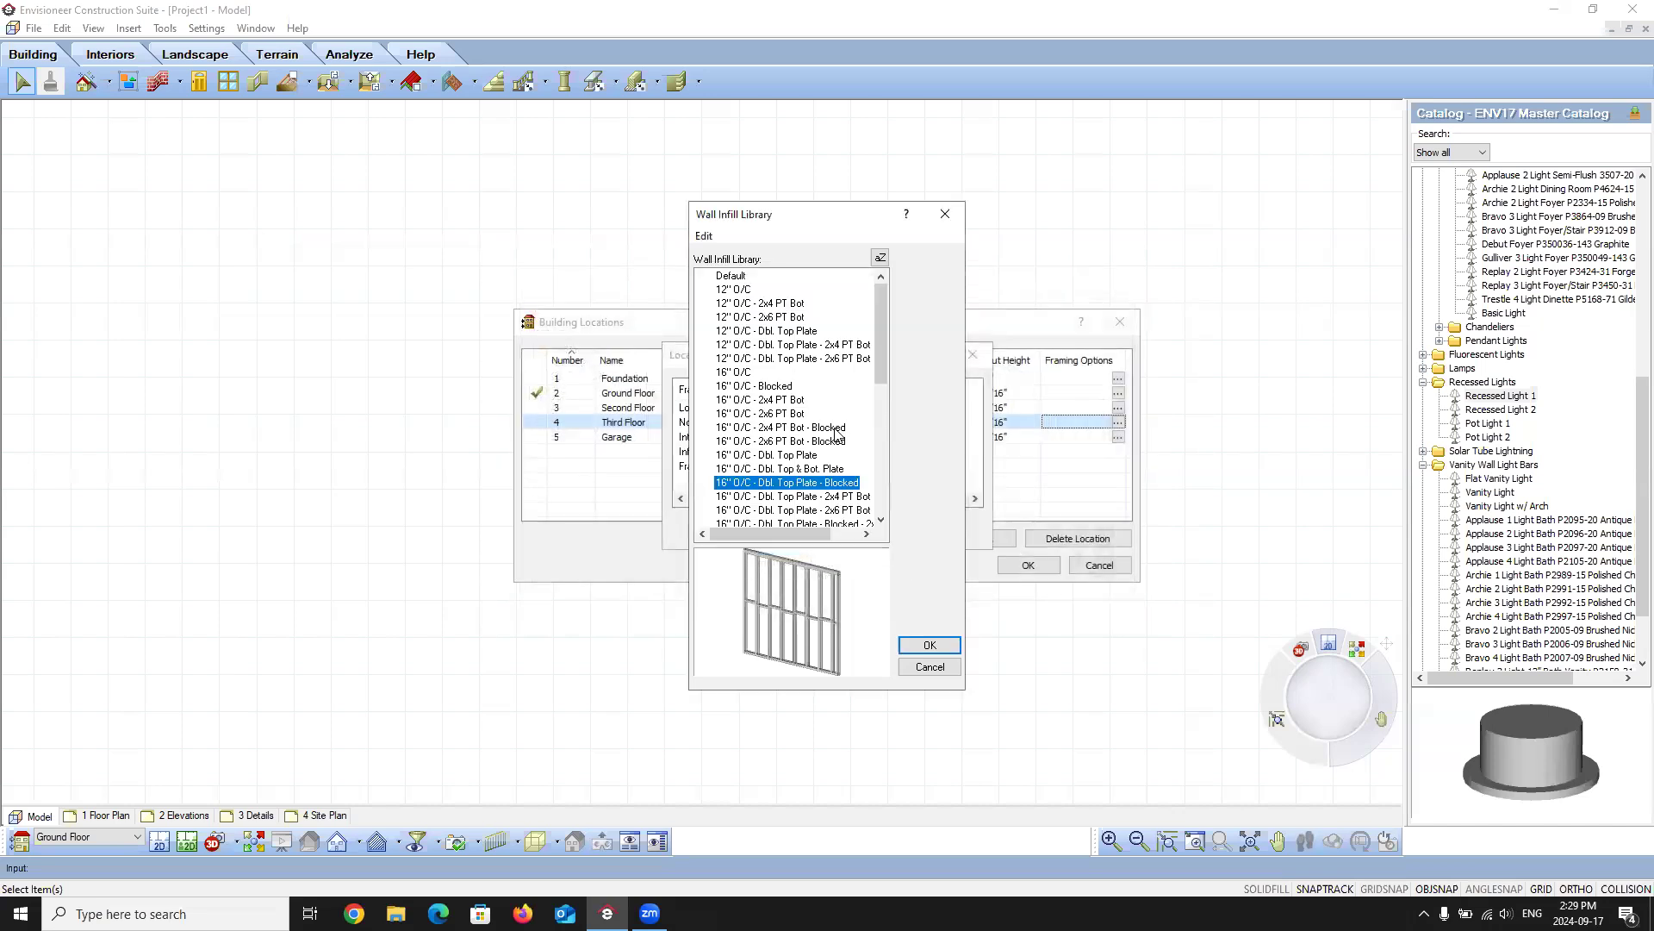
- Compare the double-plate 16" O/C infill previews, assign 16" O/C - Dbl. Top Plate to the Third Floor, and accept its framing options
left_click(786, 455)
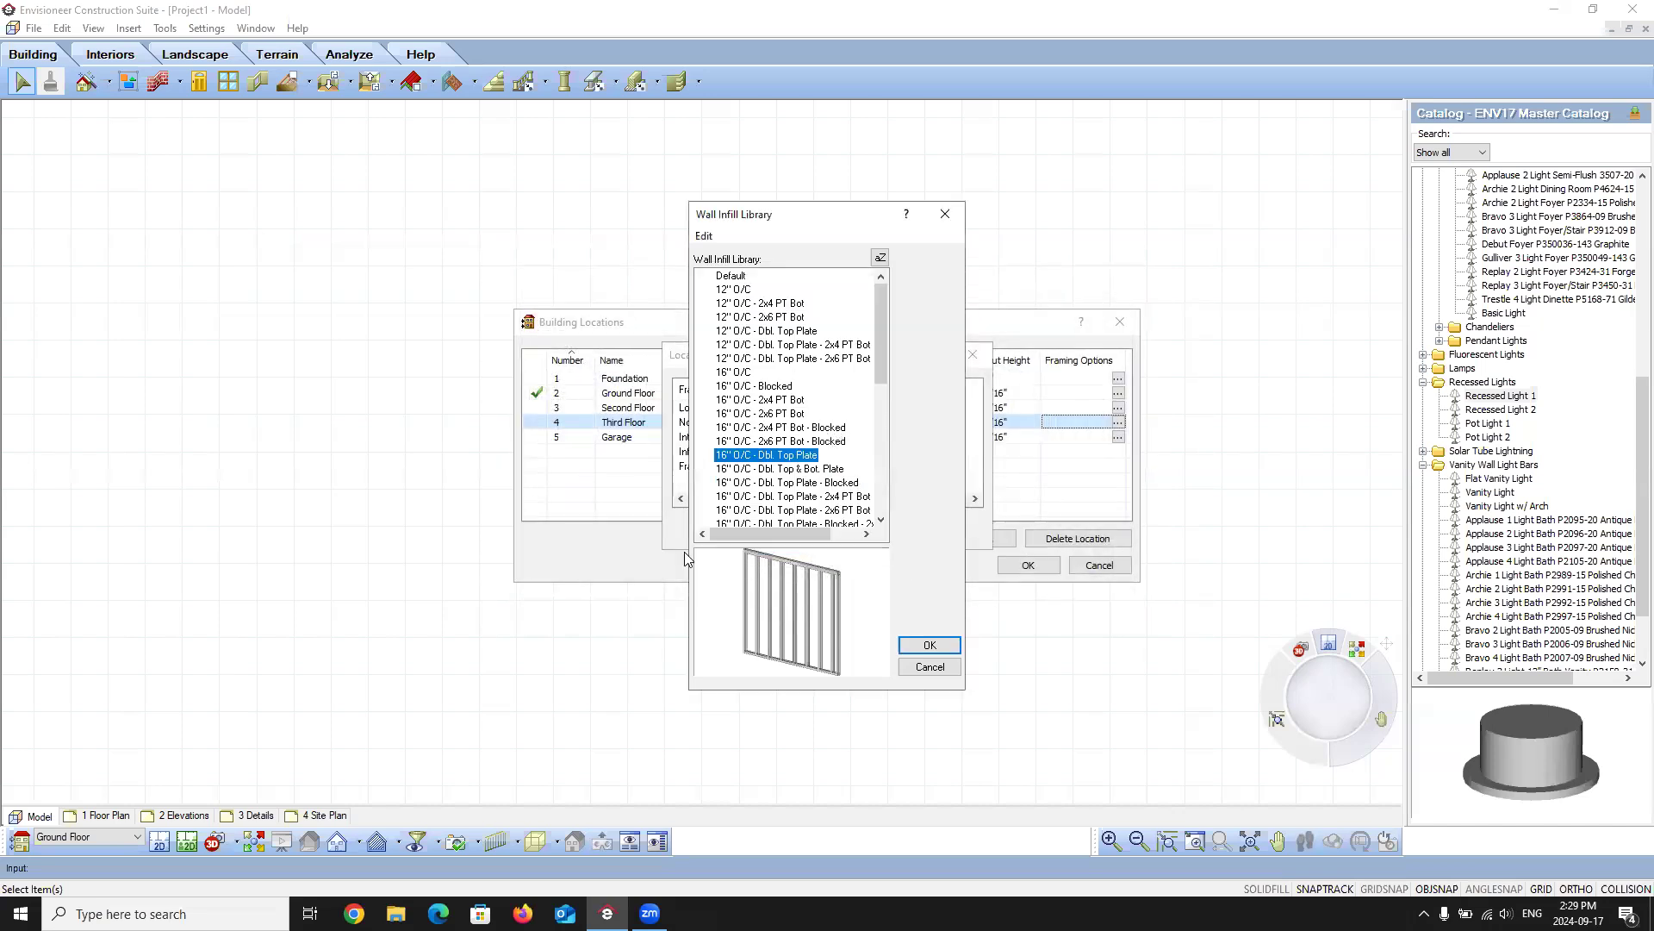
left_click(786, 470)
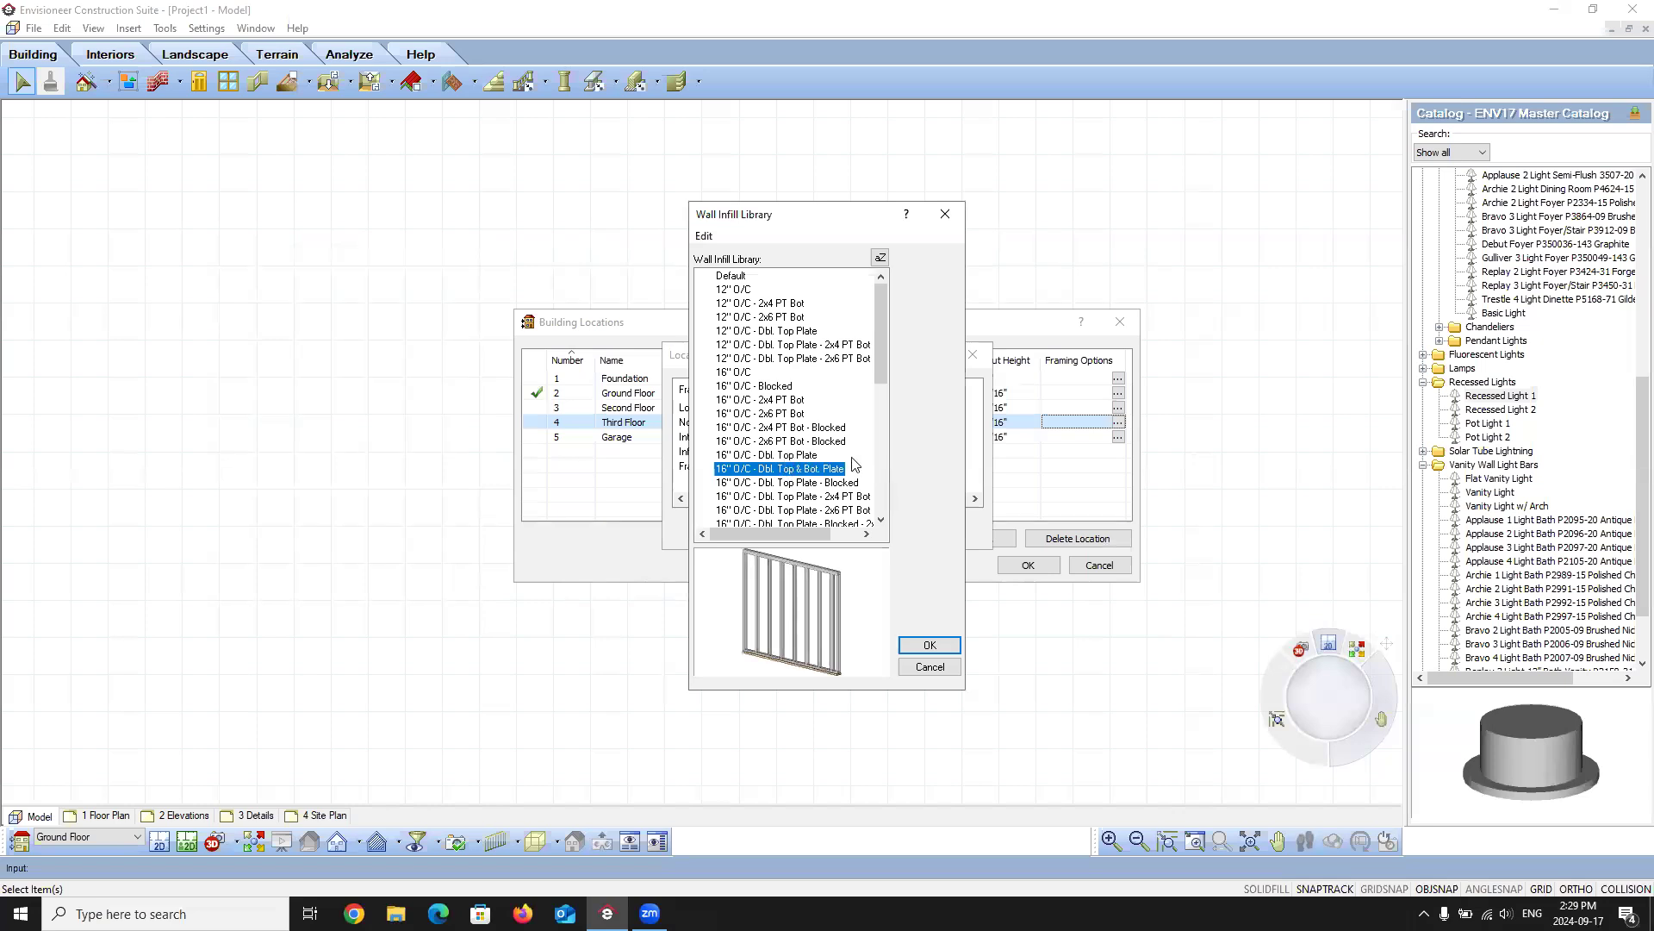
left_click(808, 455)
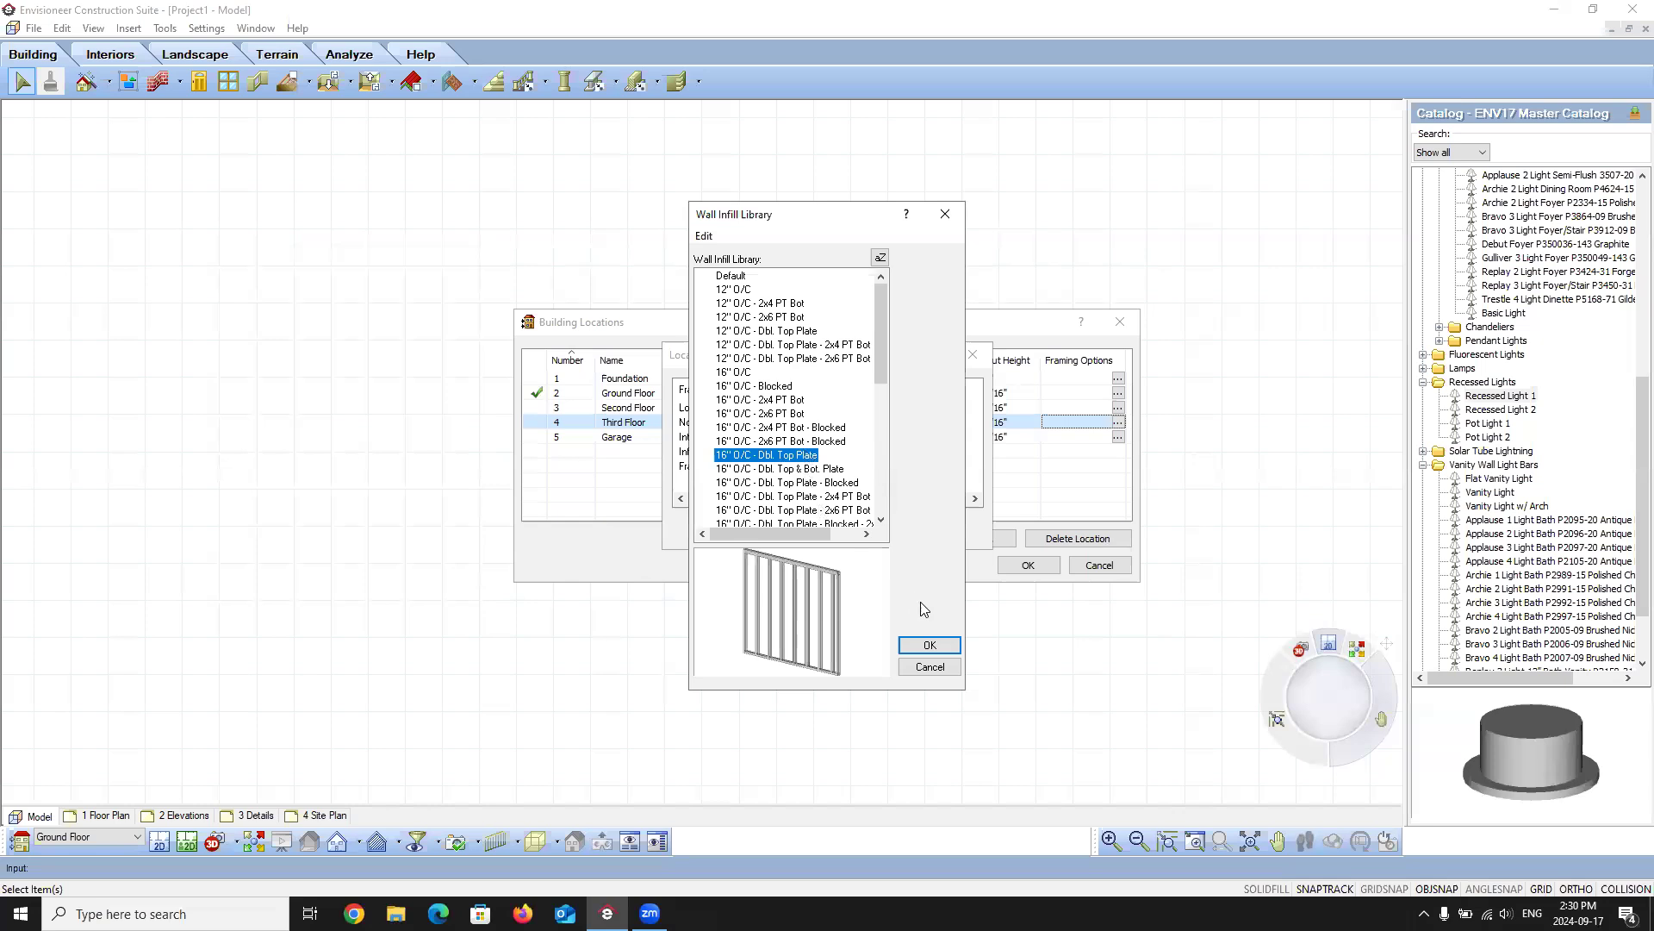
left_click(931, 645)
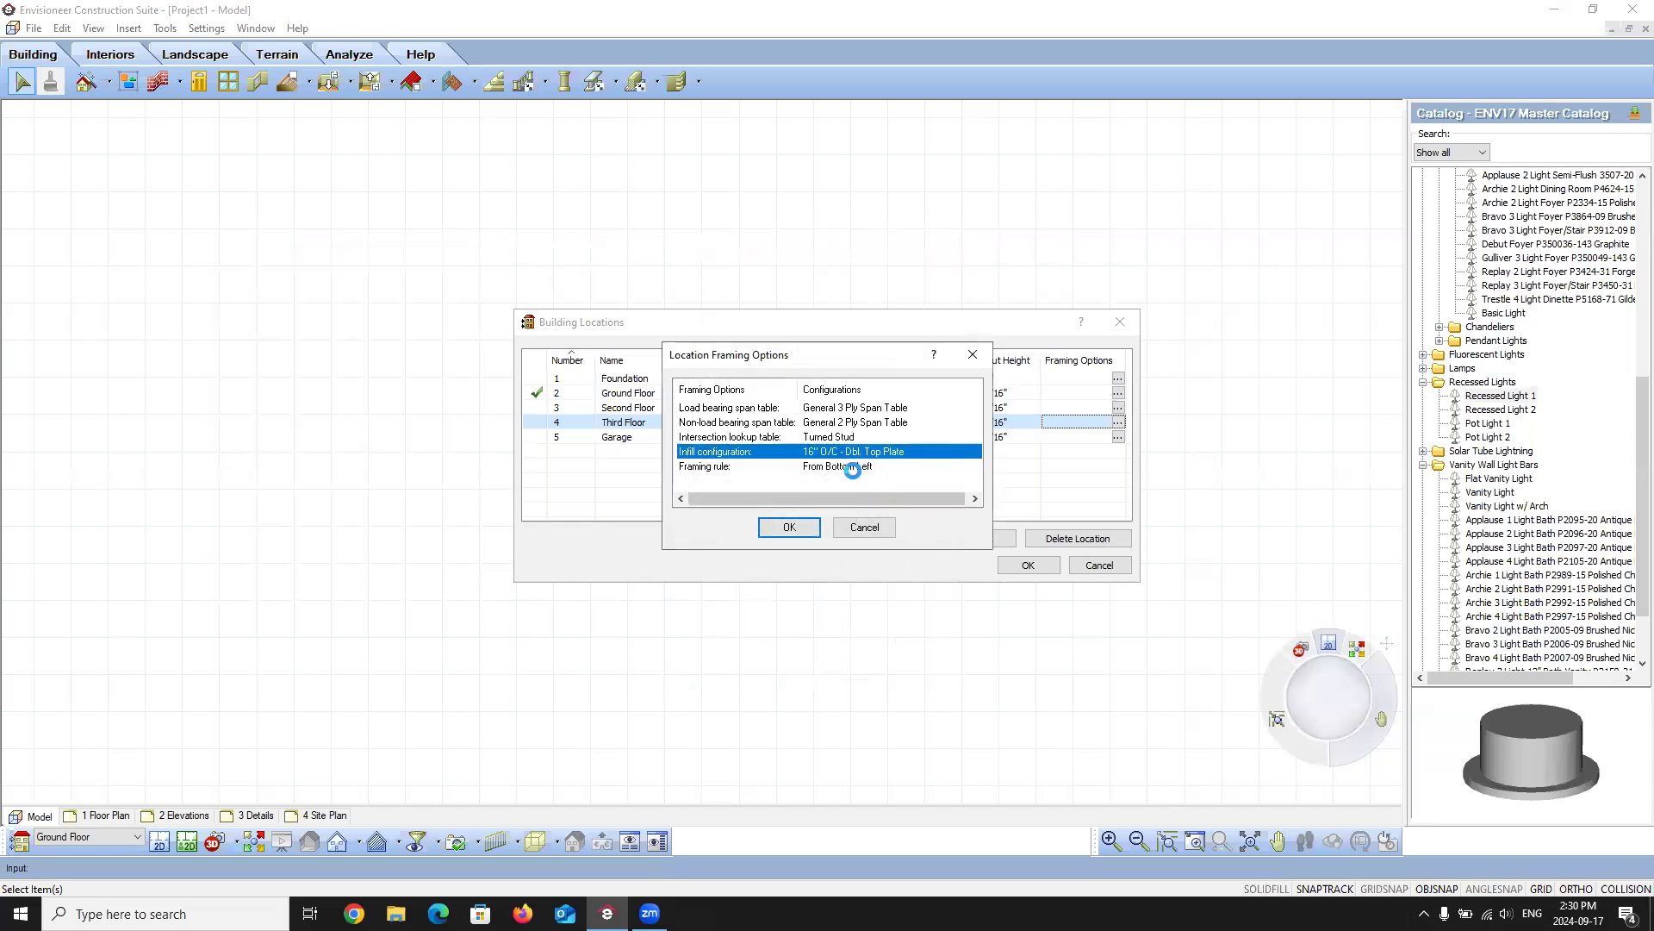
left_click(784, 528)
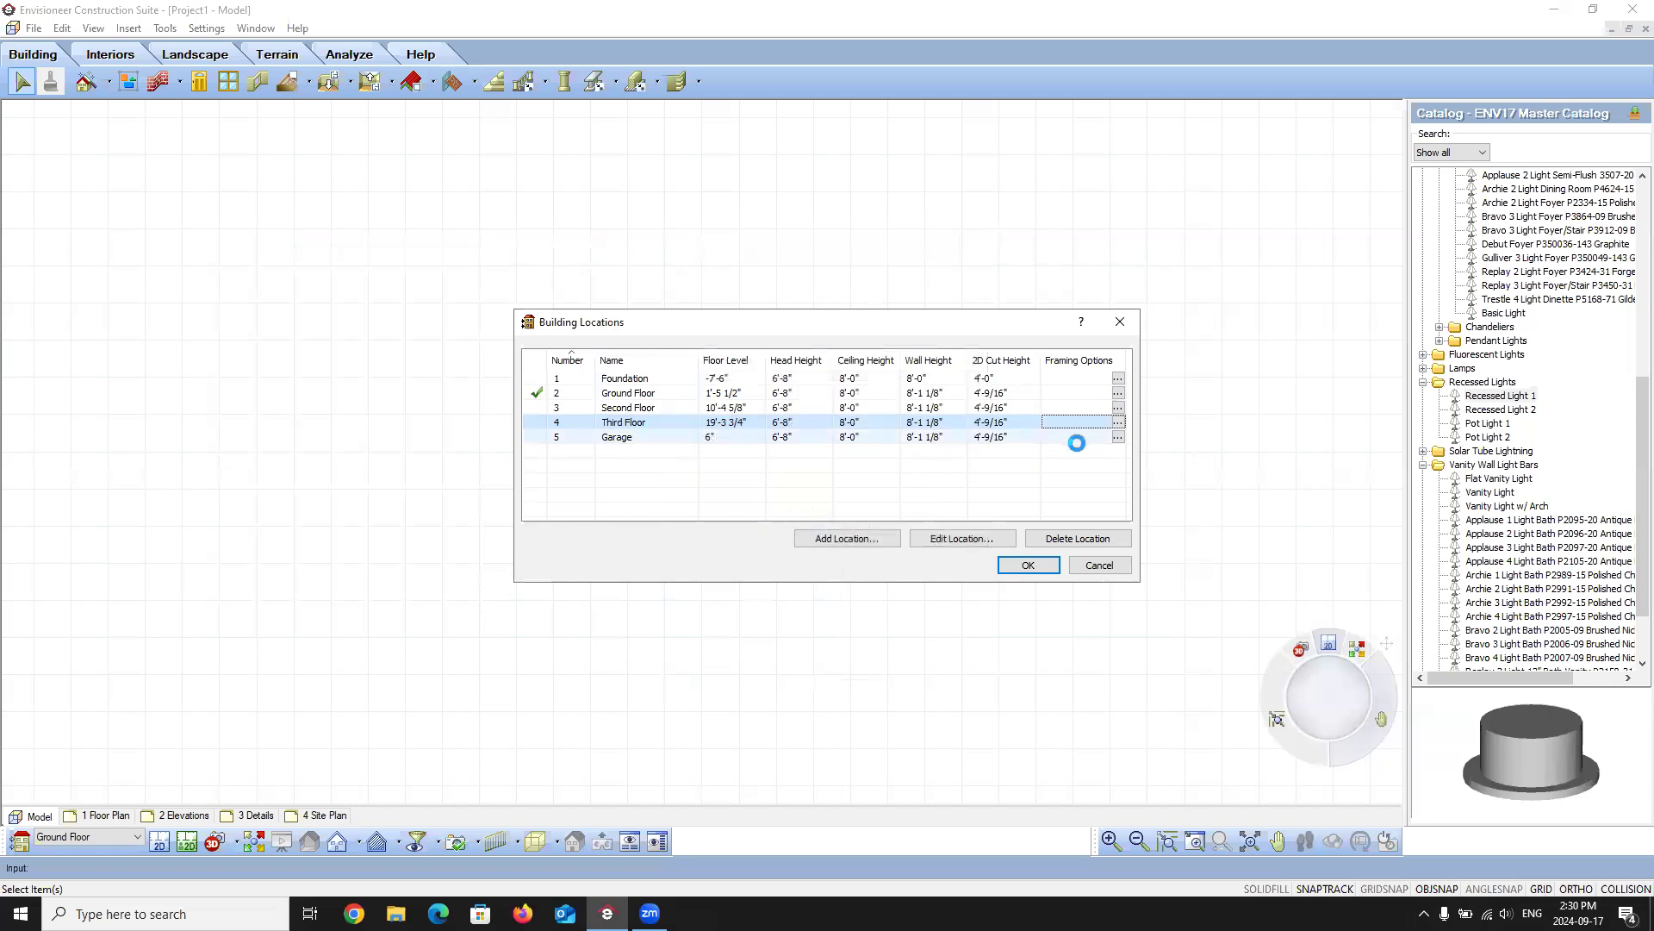
- Set the Garage's load bearing span table to General 3 Ply Span Table and its non-load bearing one to General 2 Ply Span Table
left_click(1116, 437)
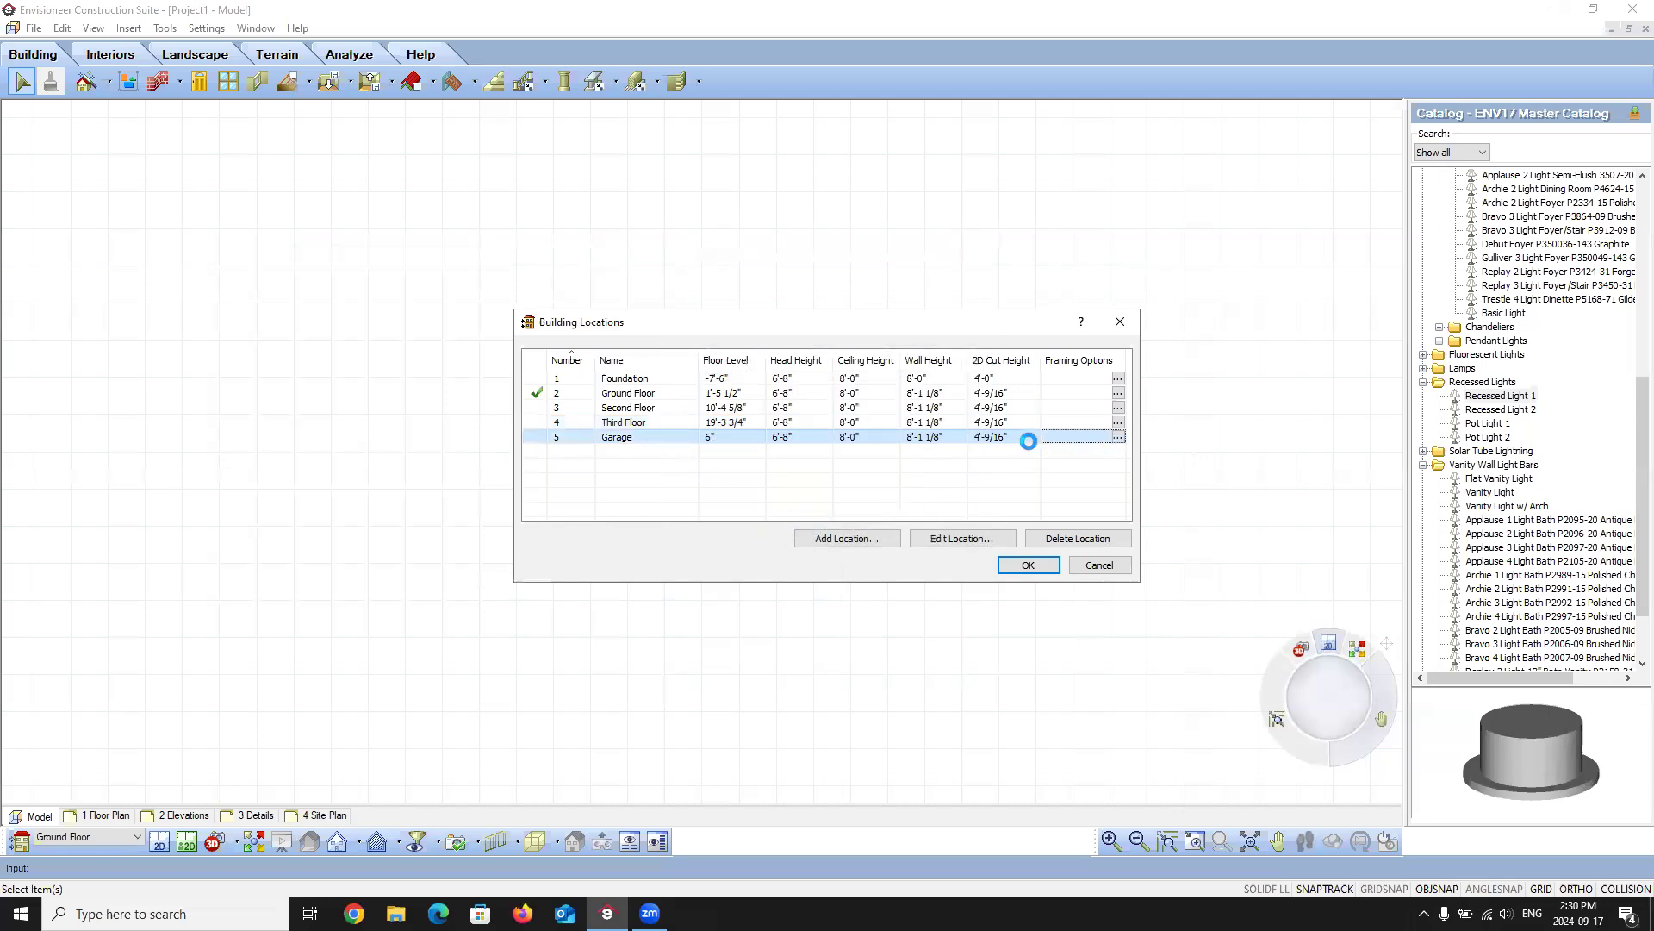
left_click(1117, 437)
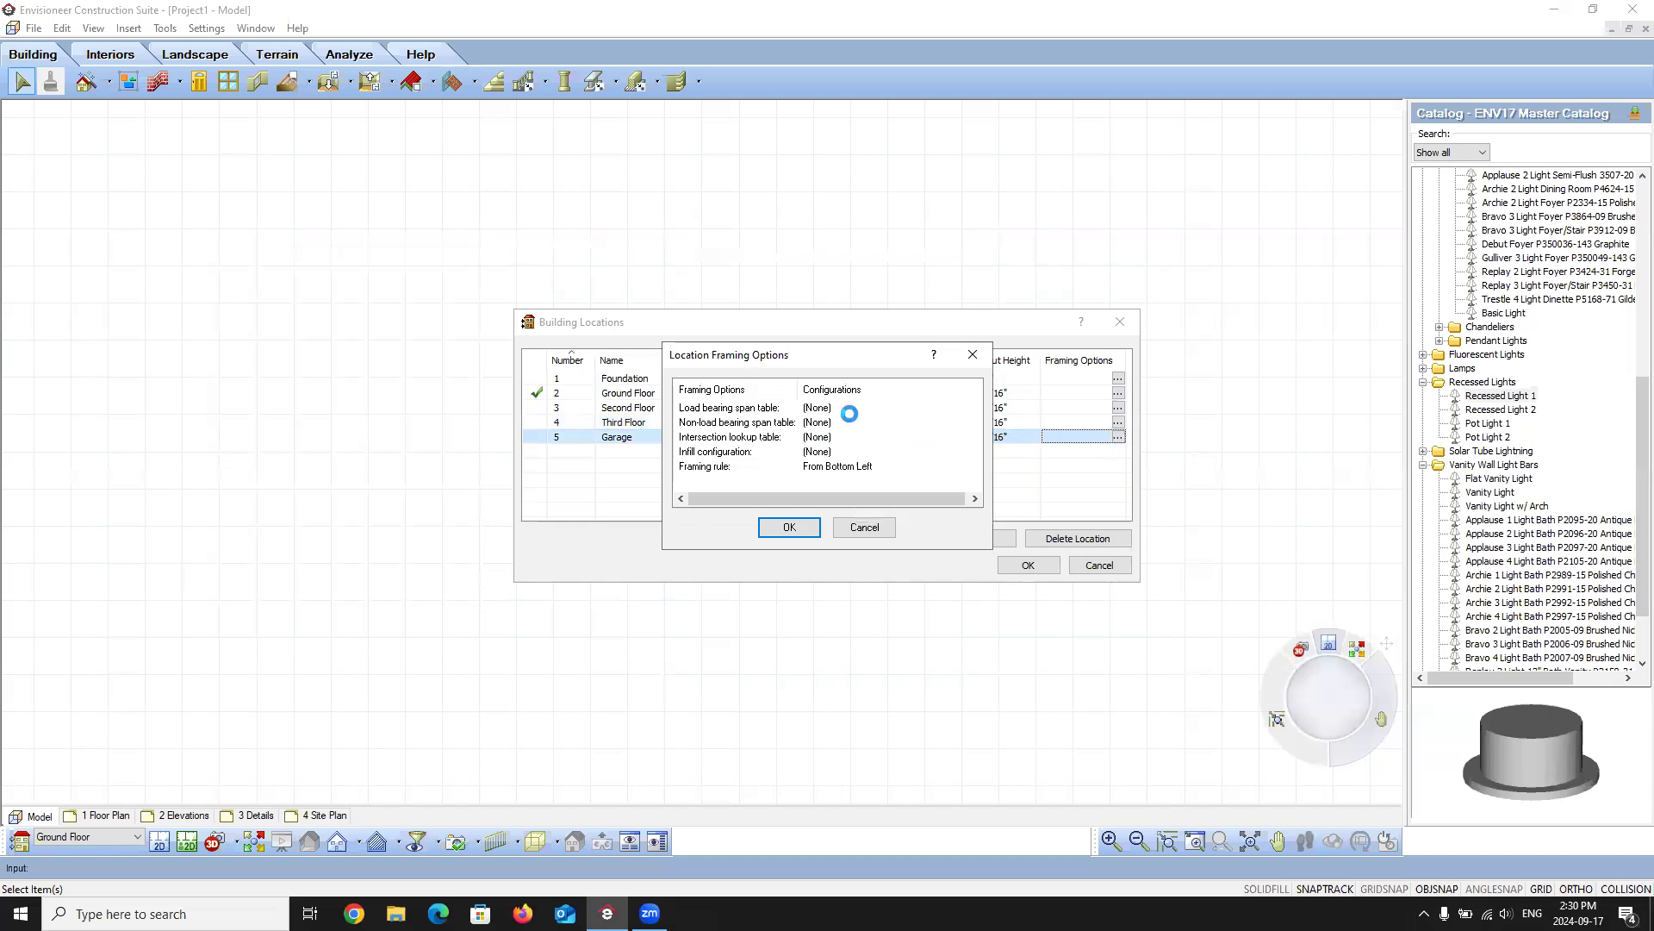
left_click(849, 408)
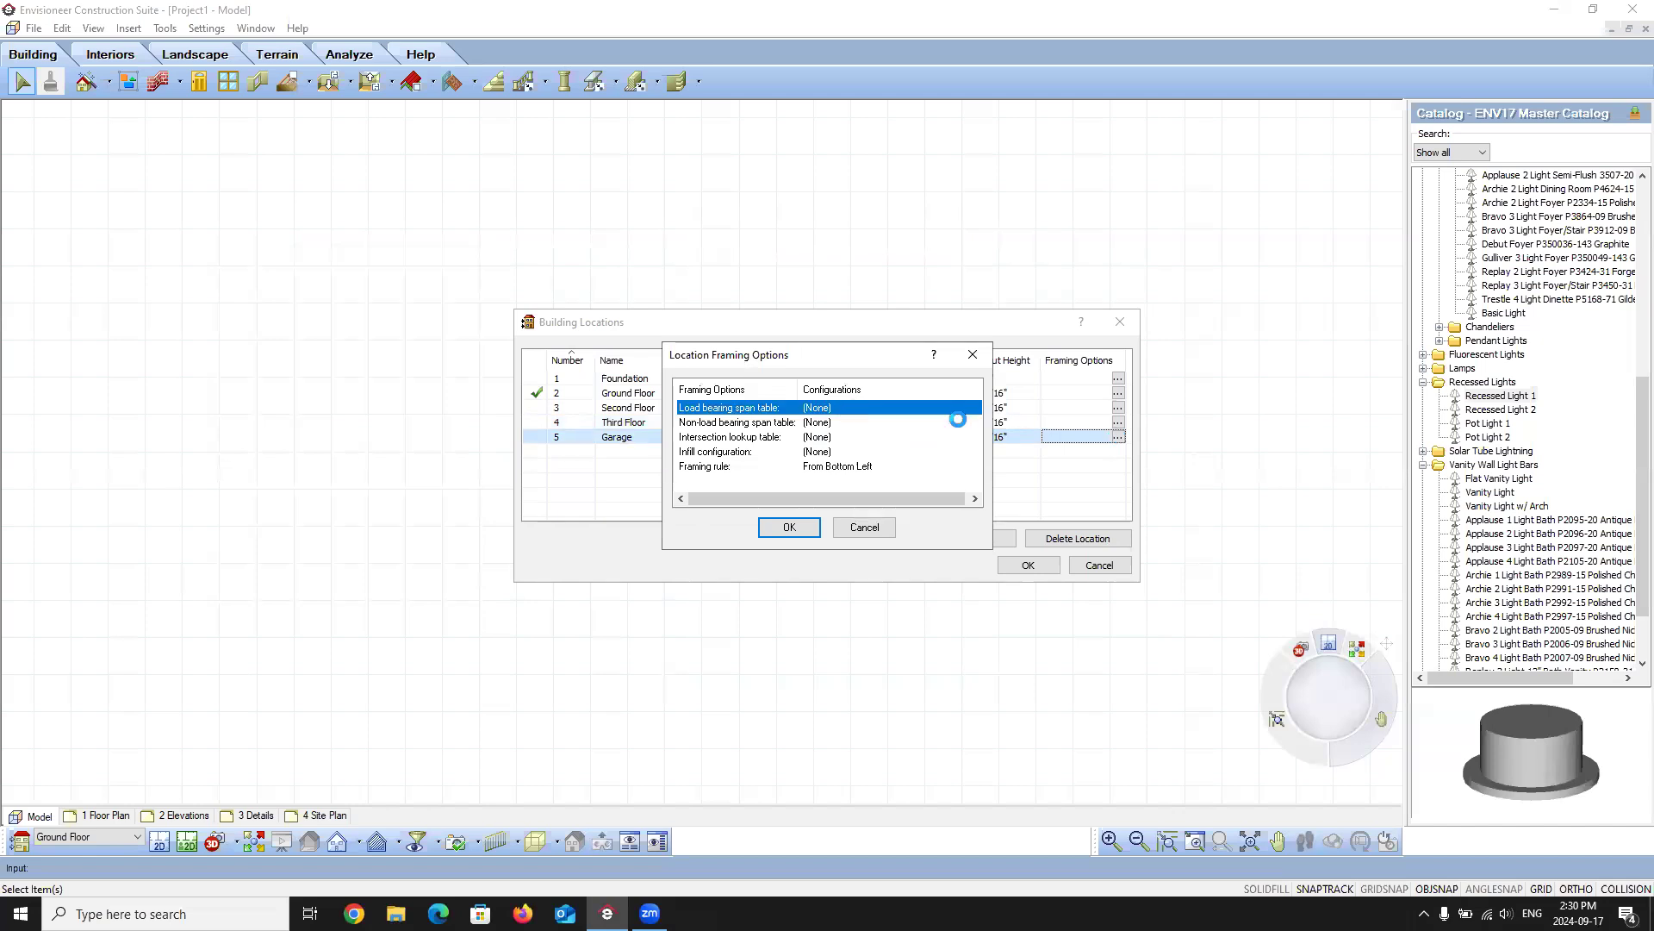
left_click(970, 408)
left_click(762, 303)
left_click(929, 646)
double_click(892, 425)
left_click(779, 288)
left_click(930, 644)
- Set the Garage's intersection lookup table to Turned Stud and its infill configuration to 16" O/C - Dbl. Top Plate
double_click(866, 439)
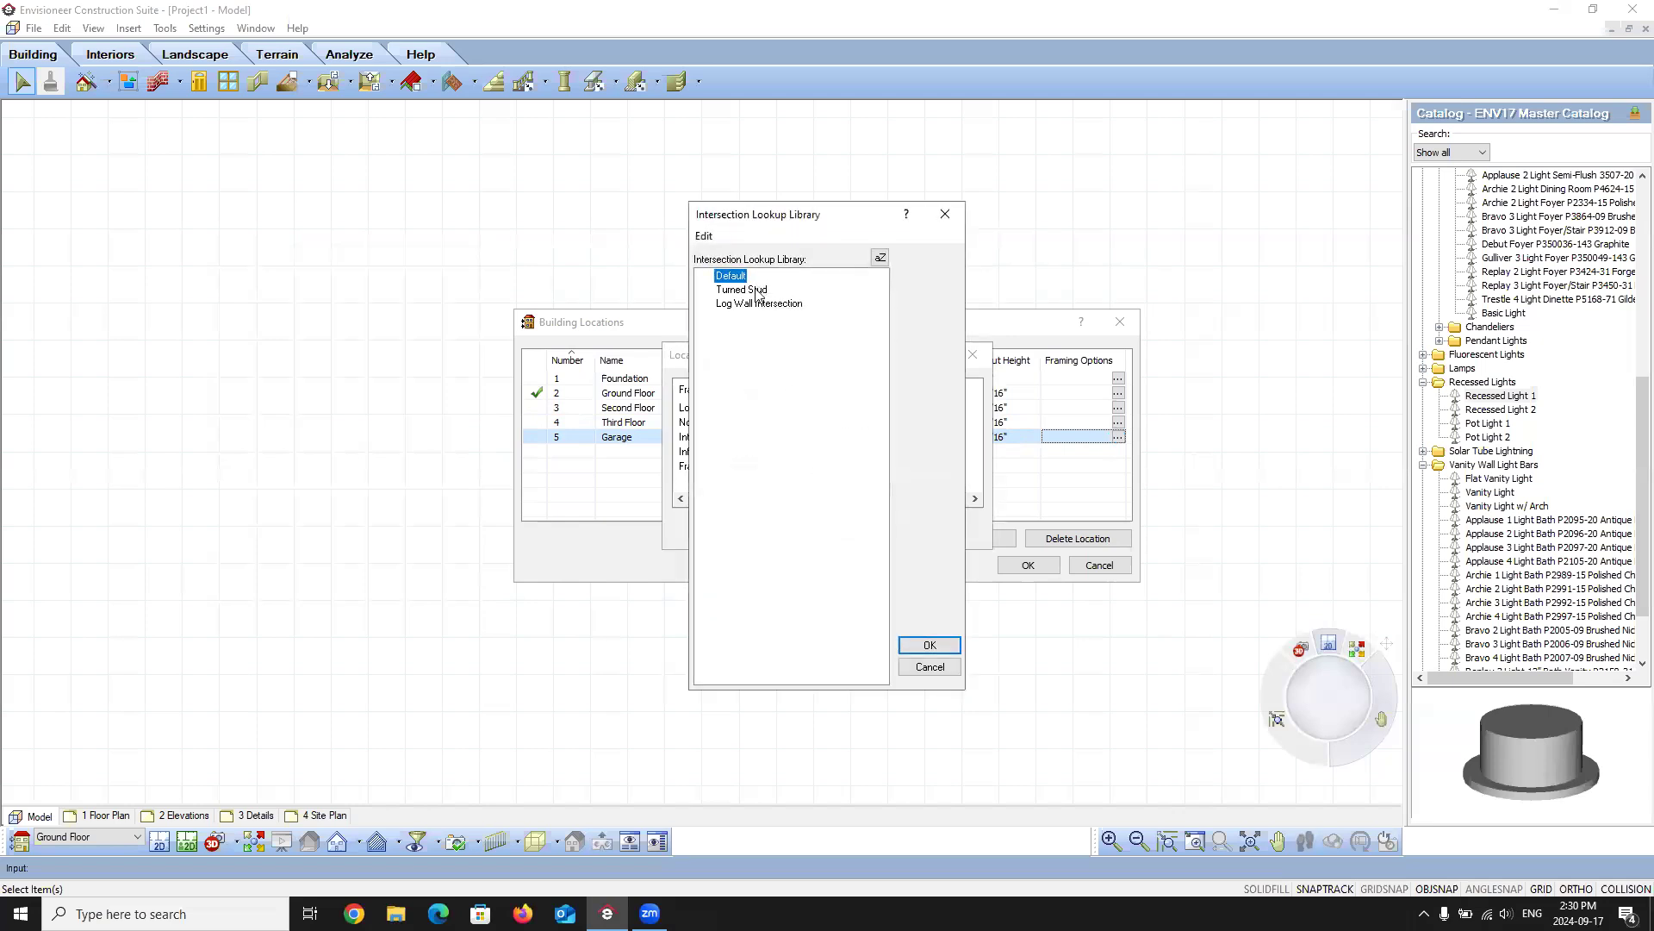
left_click(759, 293)
left_click(929, 645)
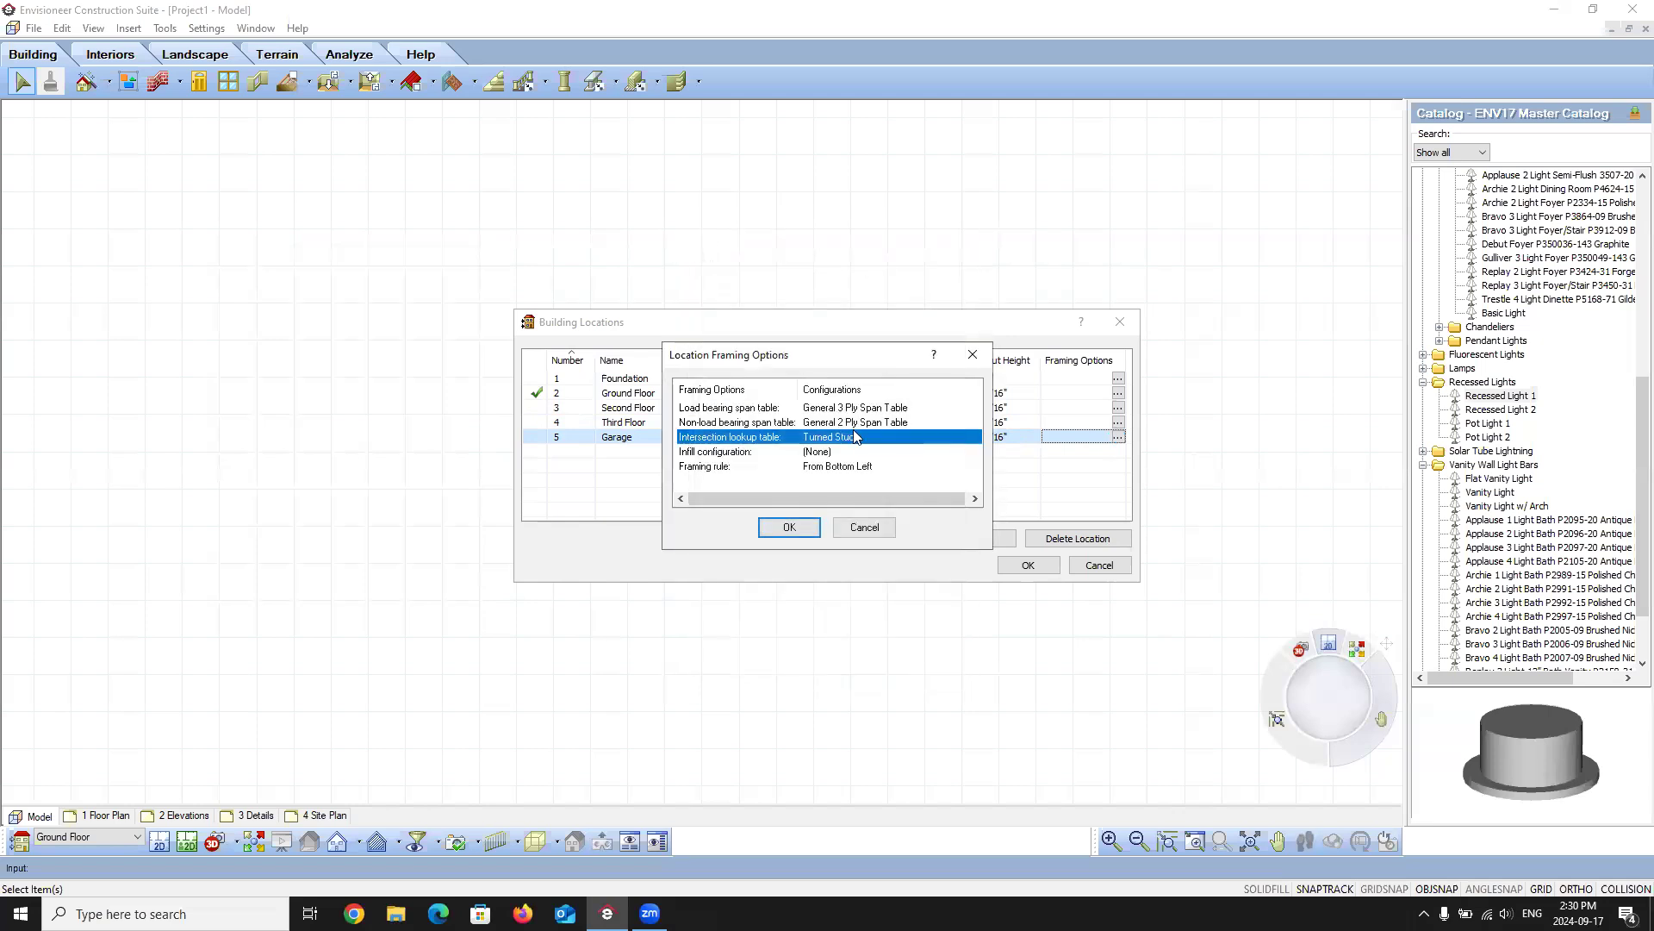
double_click(840, 452)
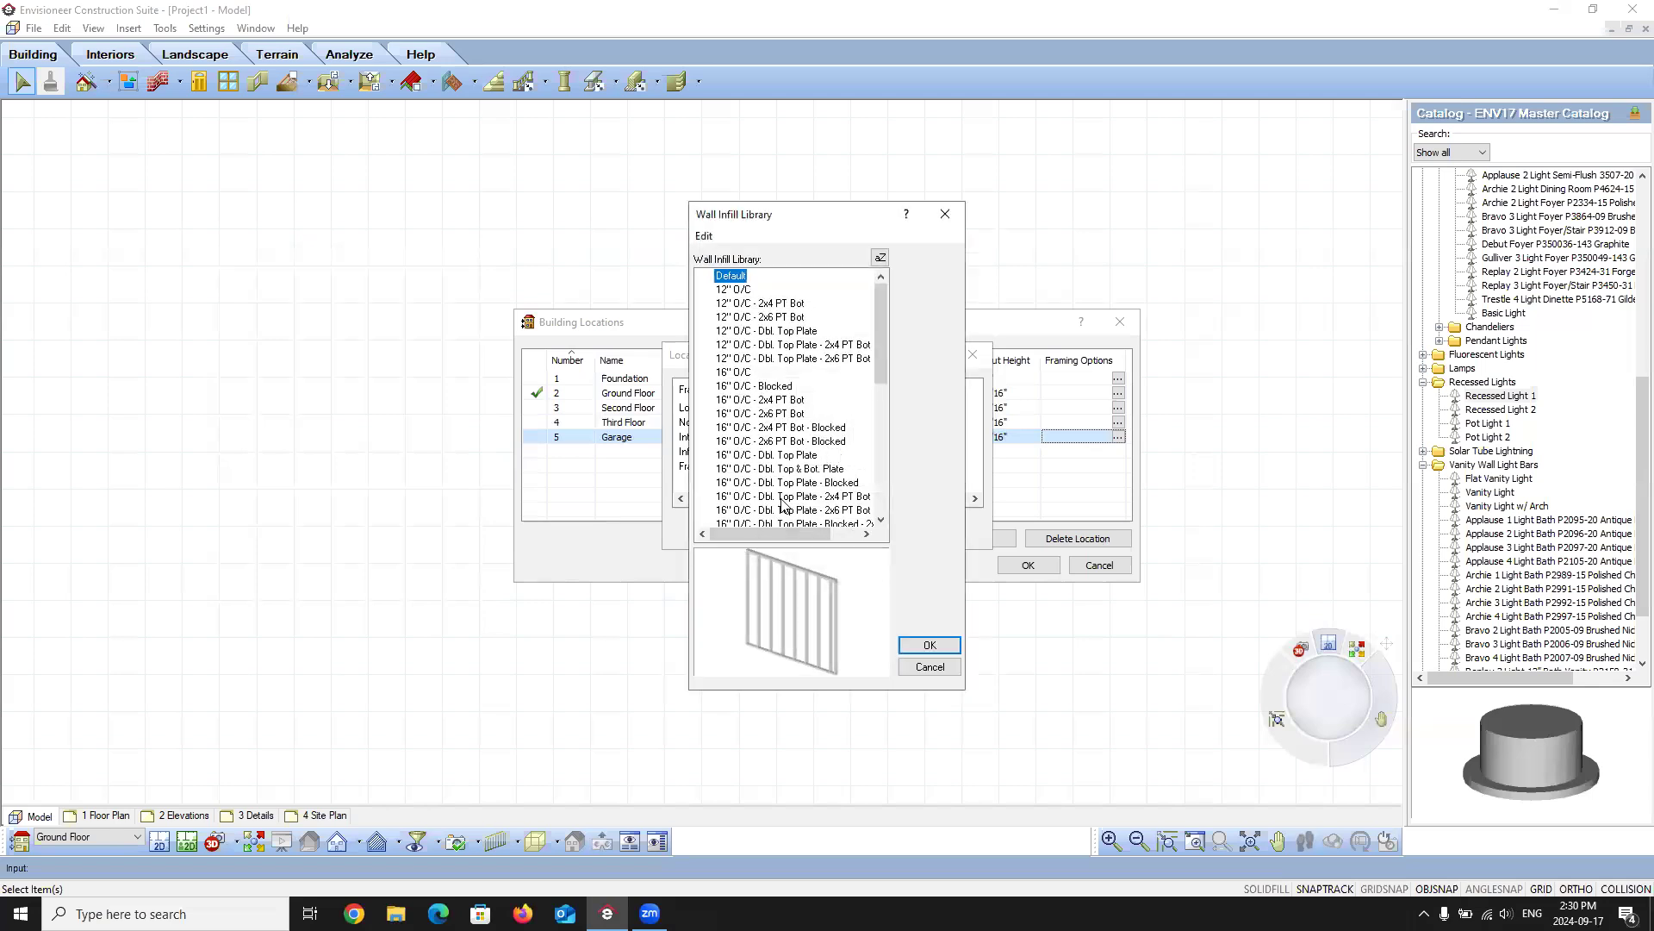
left_click(796, 455)
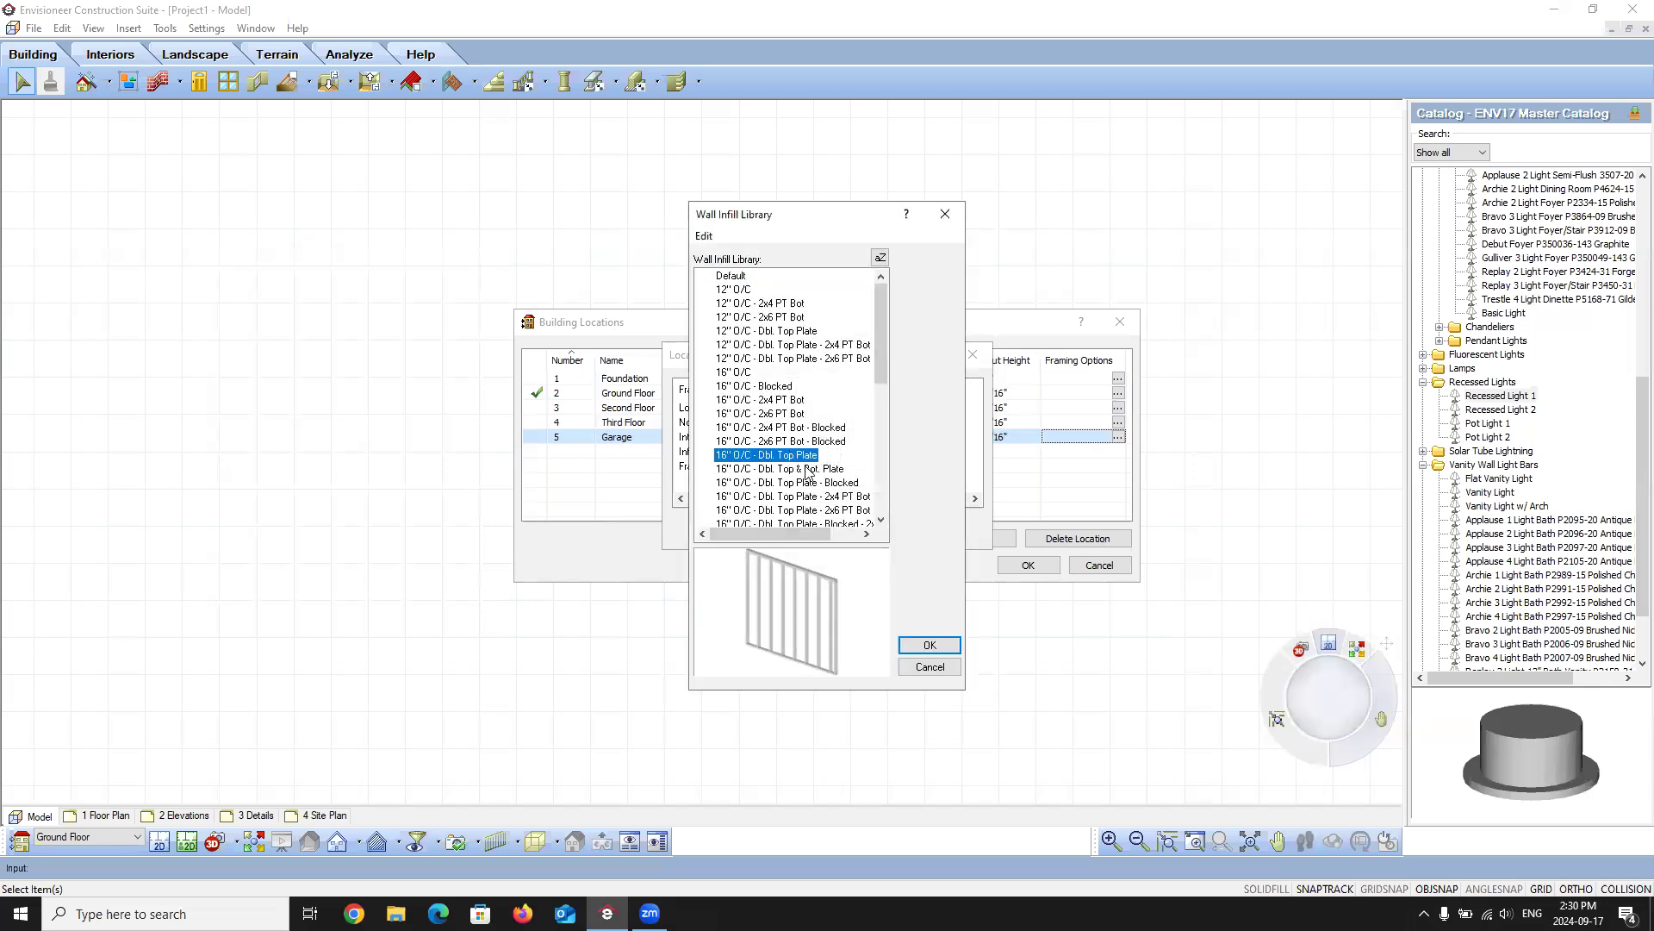
left_click(916, 646)
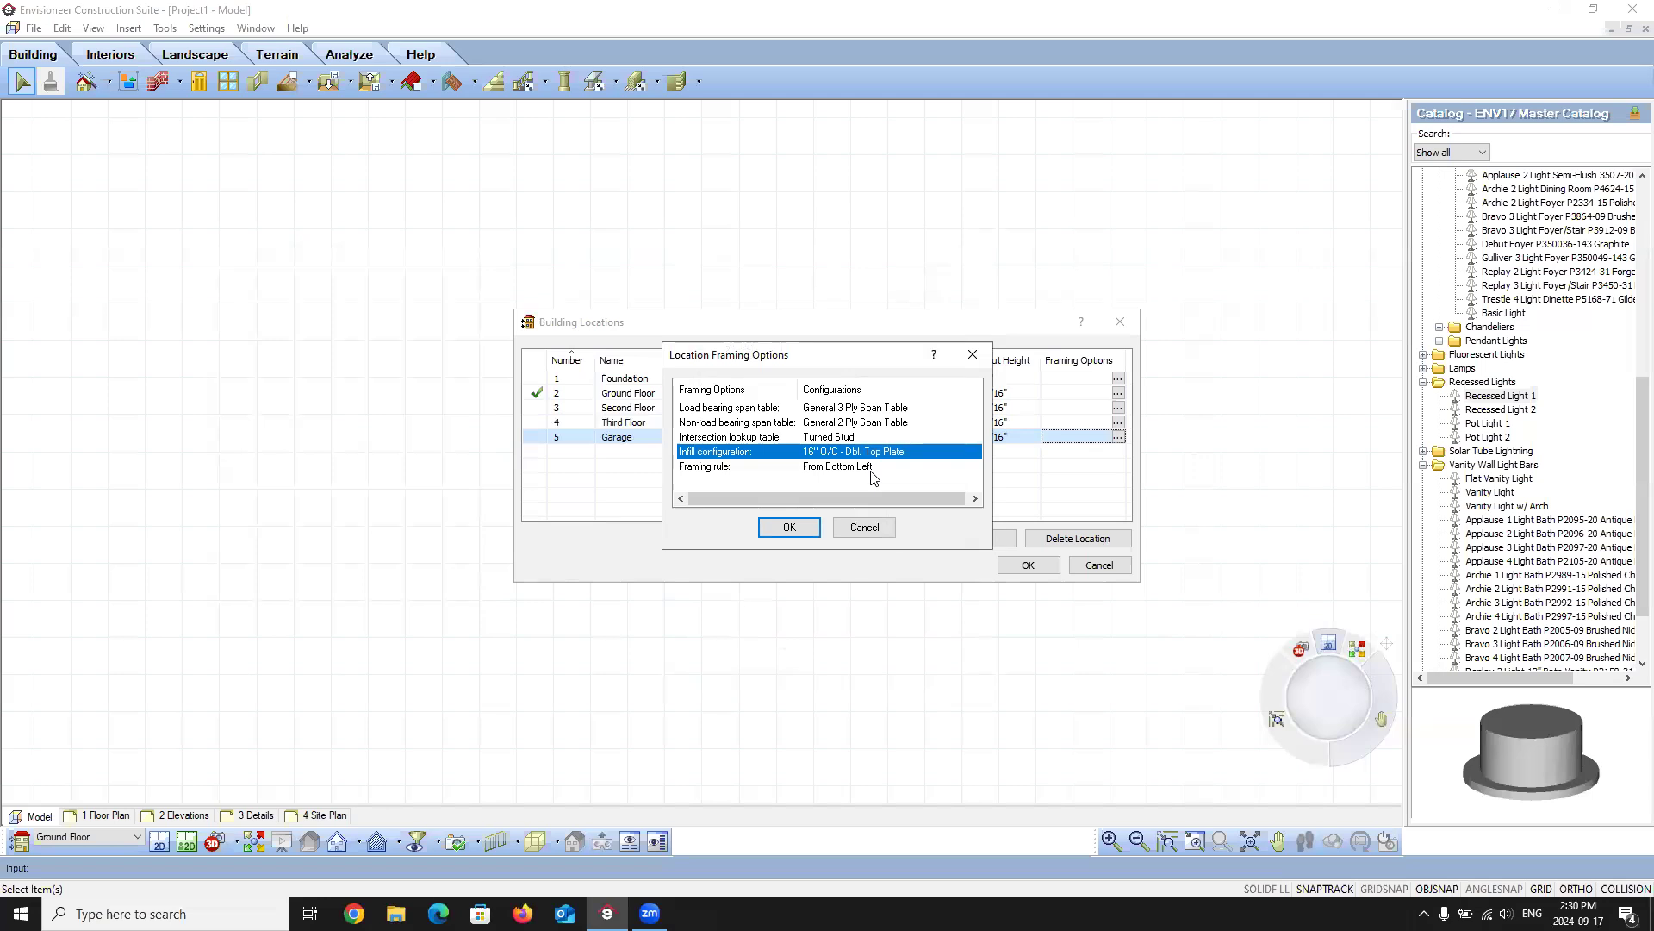
- Review the Garage's framing rule choices, keep From Bottom Left, and accept the framing options and building locations
left_click(917, 470)
left_click(974, 470)
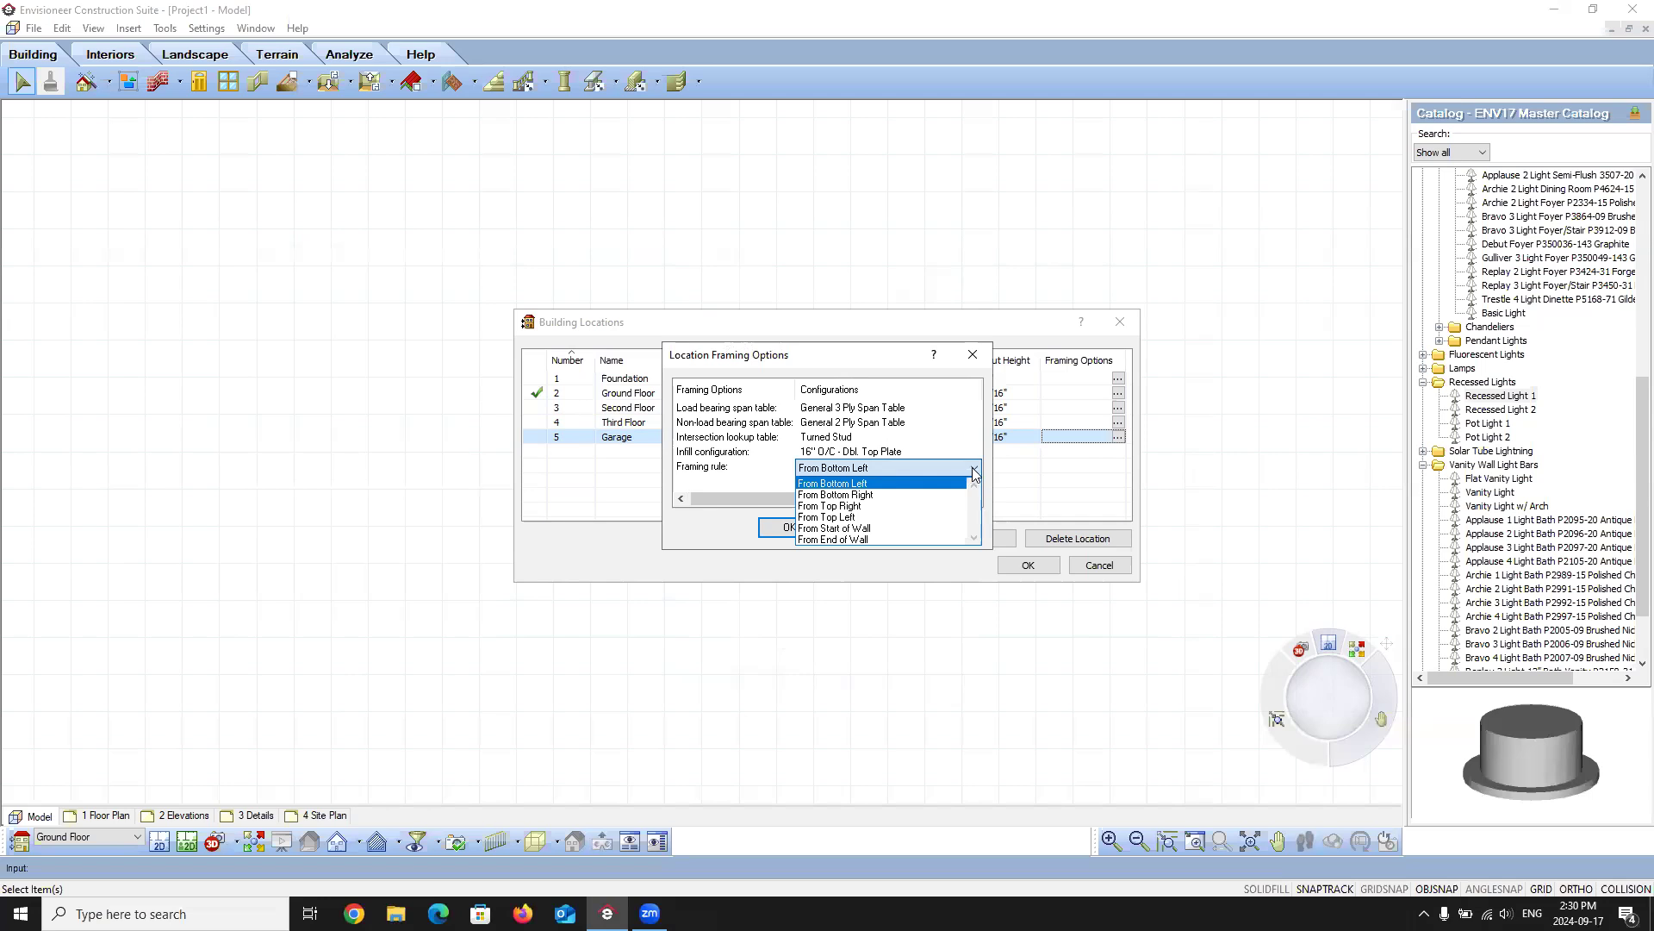
left_click(974, 470)
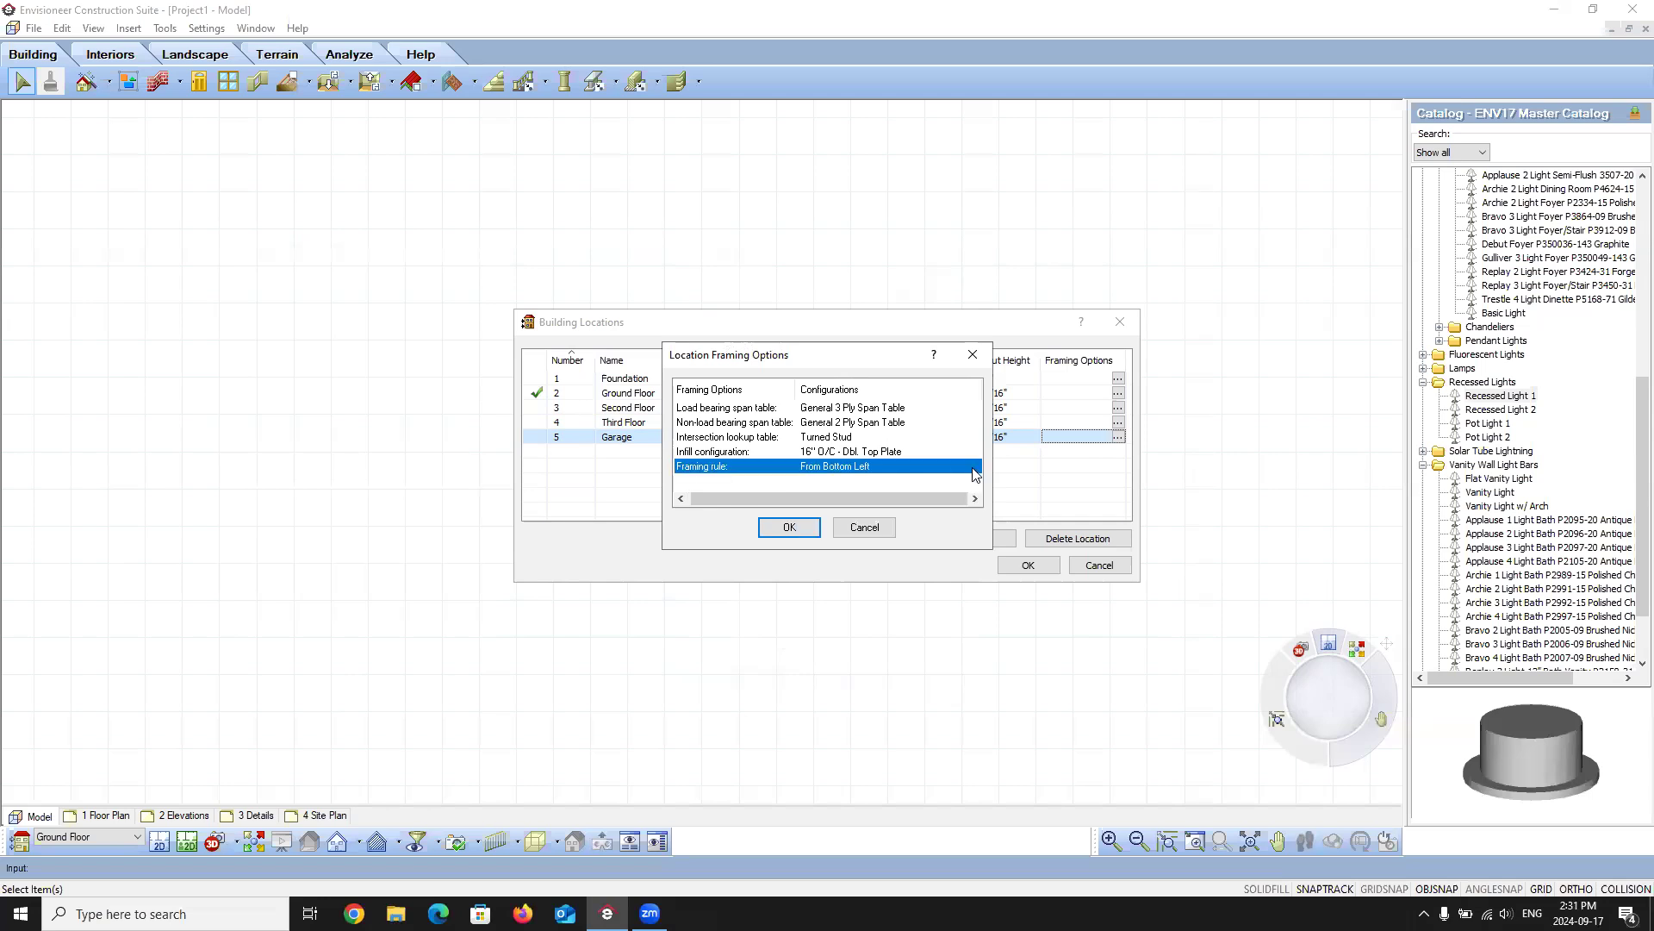
left_click(791, 527)
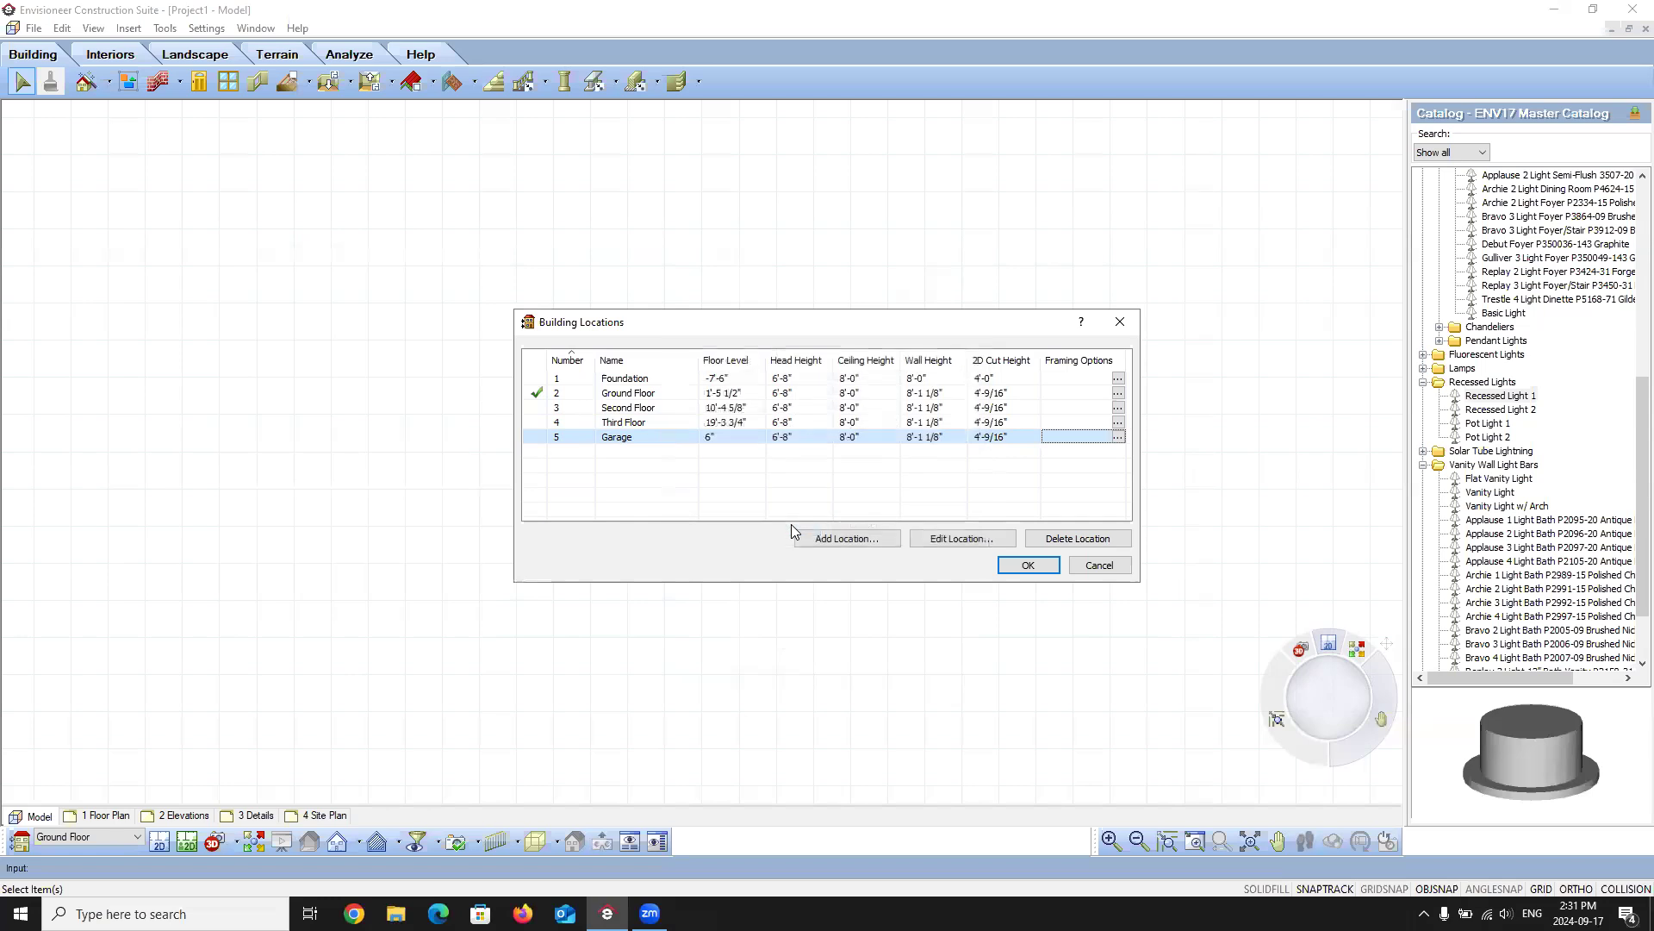
left_click(1041, 566)
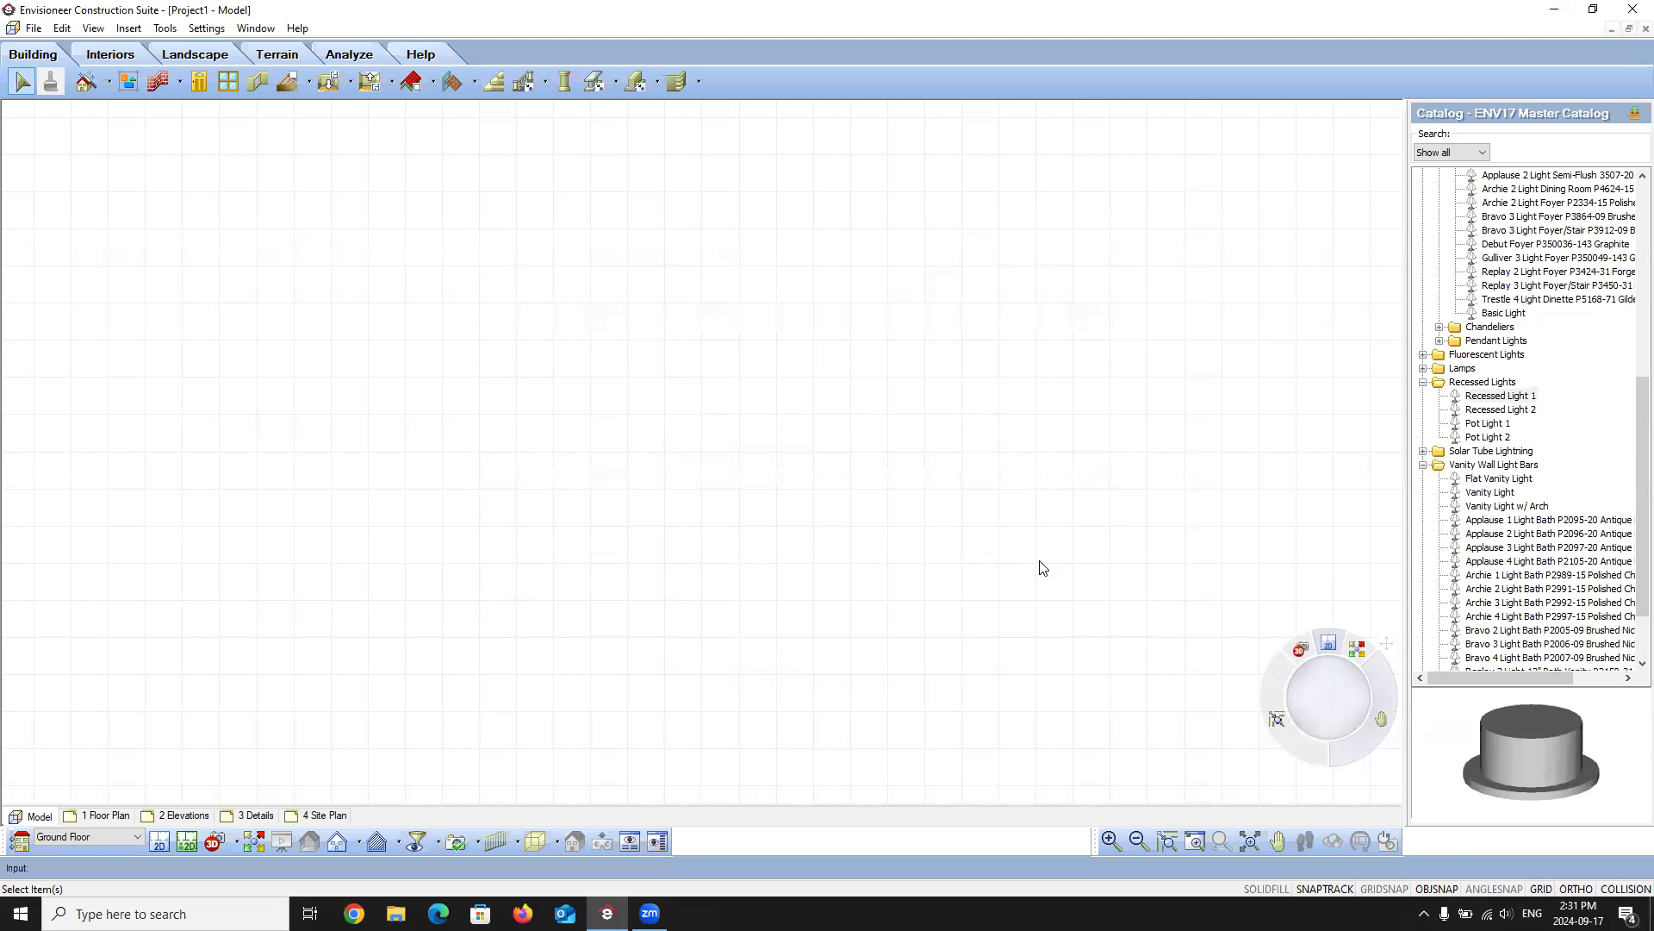
- Reopen the building locations and check the Ground Floor's from-grade height settings, closing its calculator without changes
left_click(20, 840)
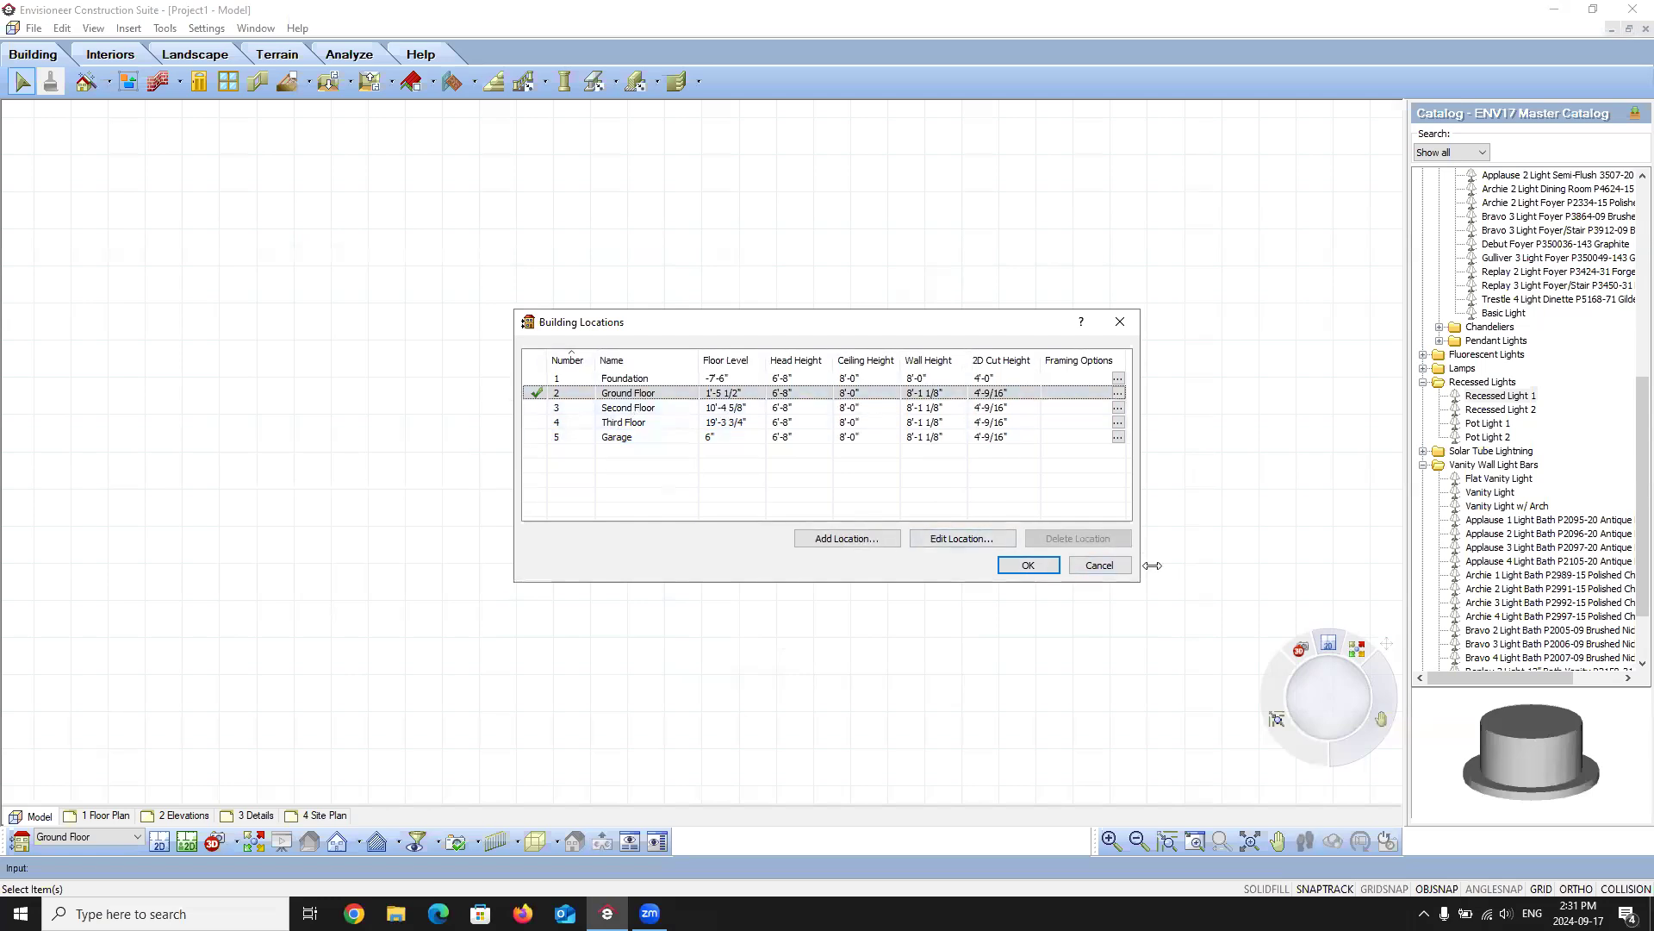
left_click(1099, 567)
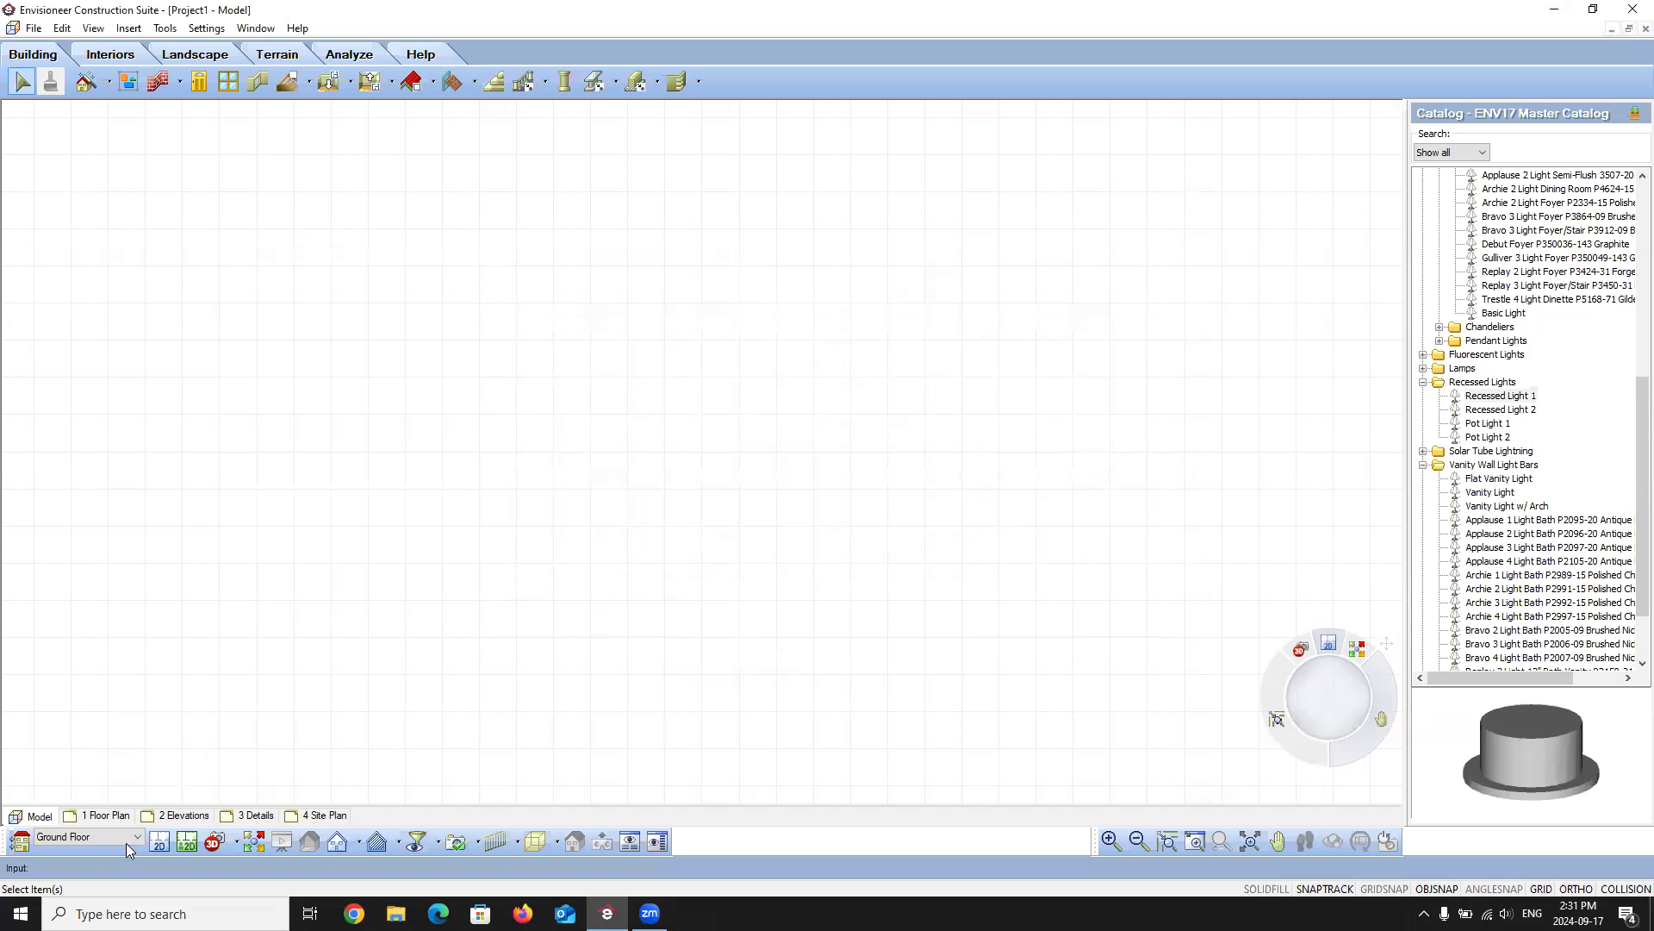
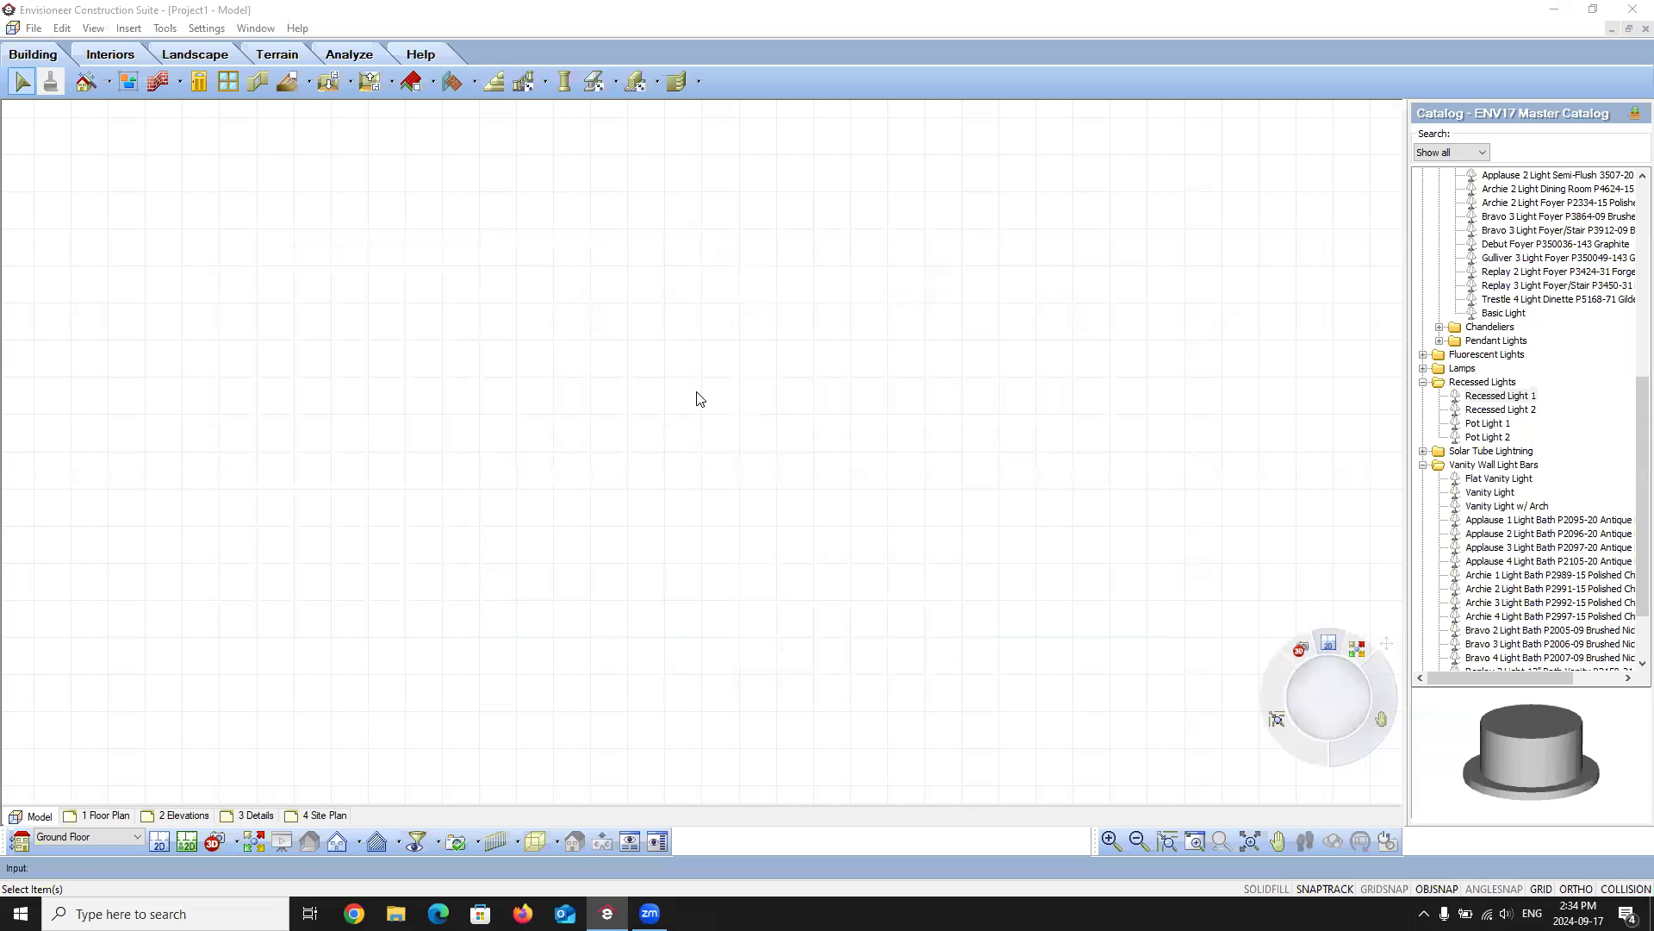
left_click(21, 841)
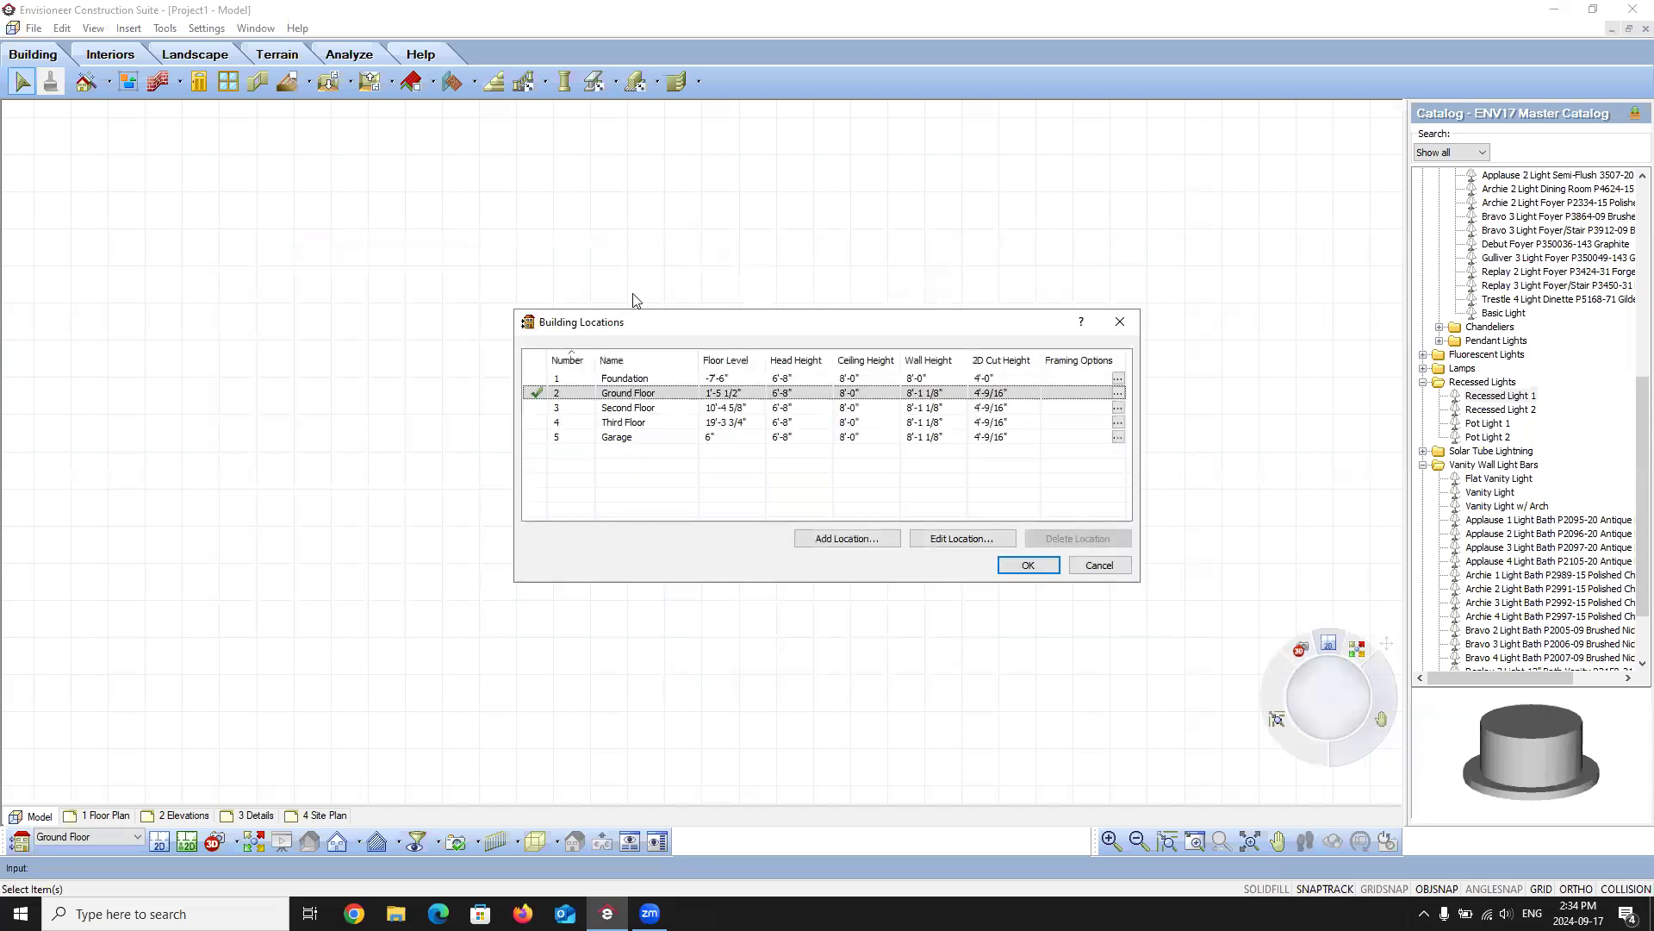
left_click_drag(607, 328, 150, 299)
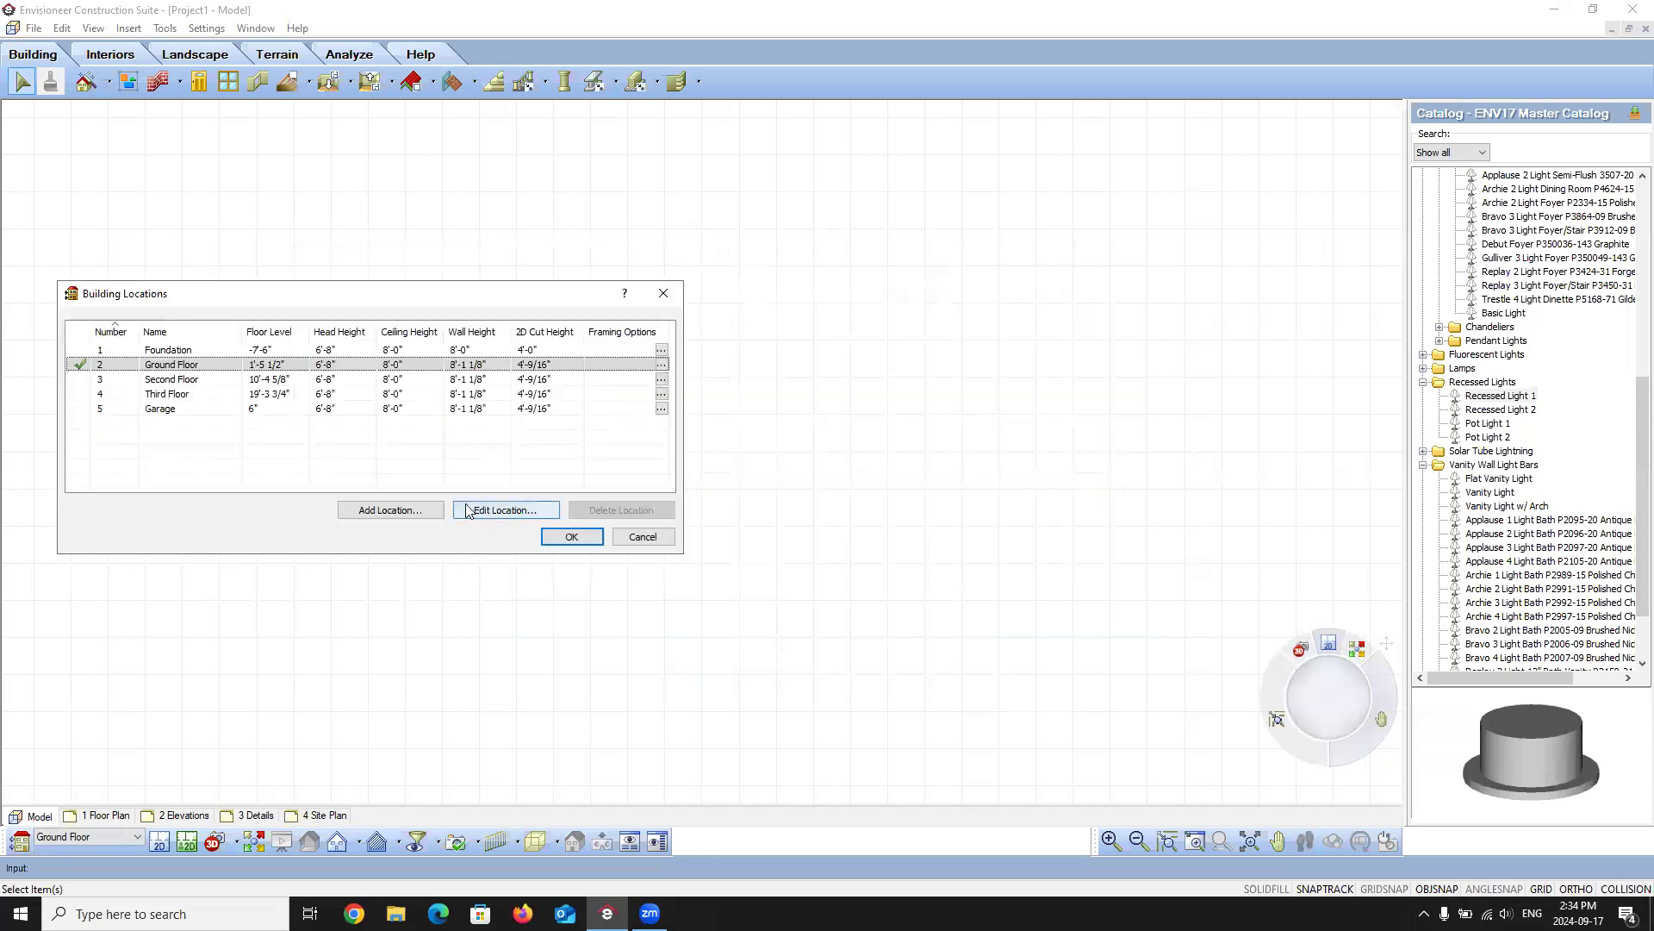
left_click(492, 511)
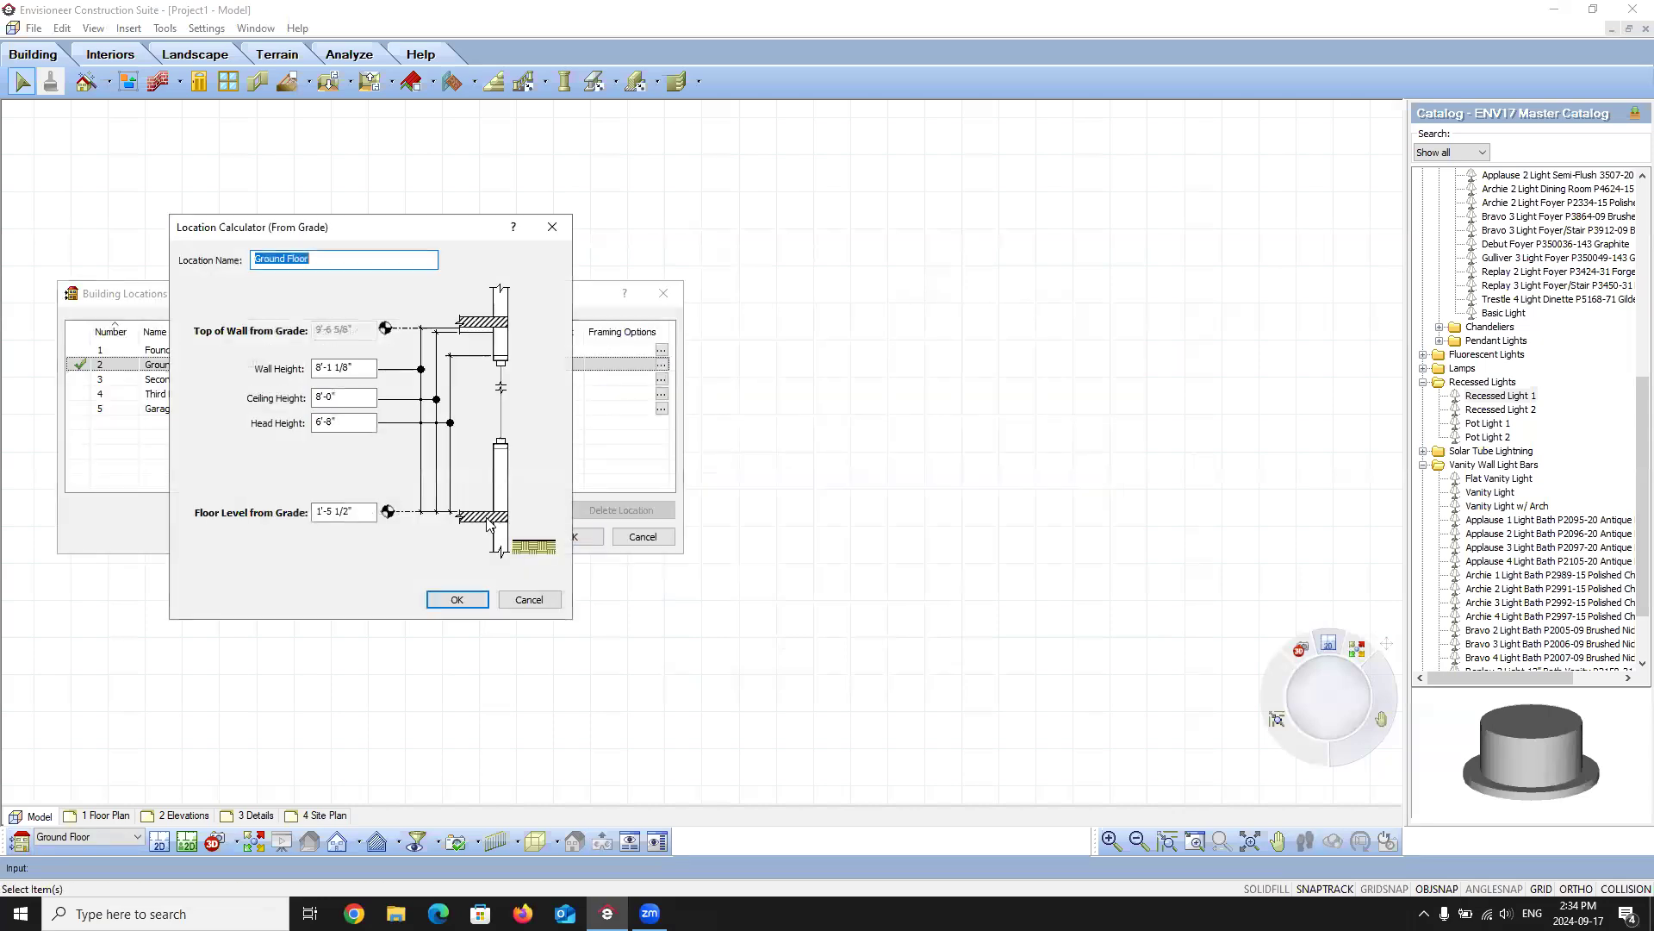
left_click(528, 600)
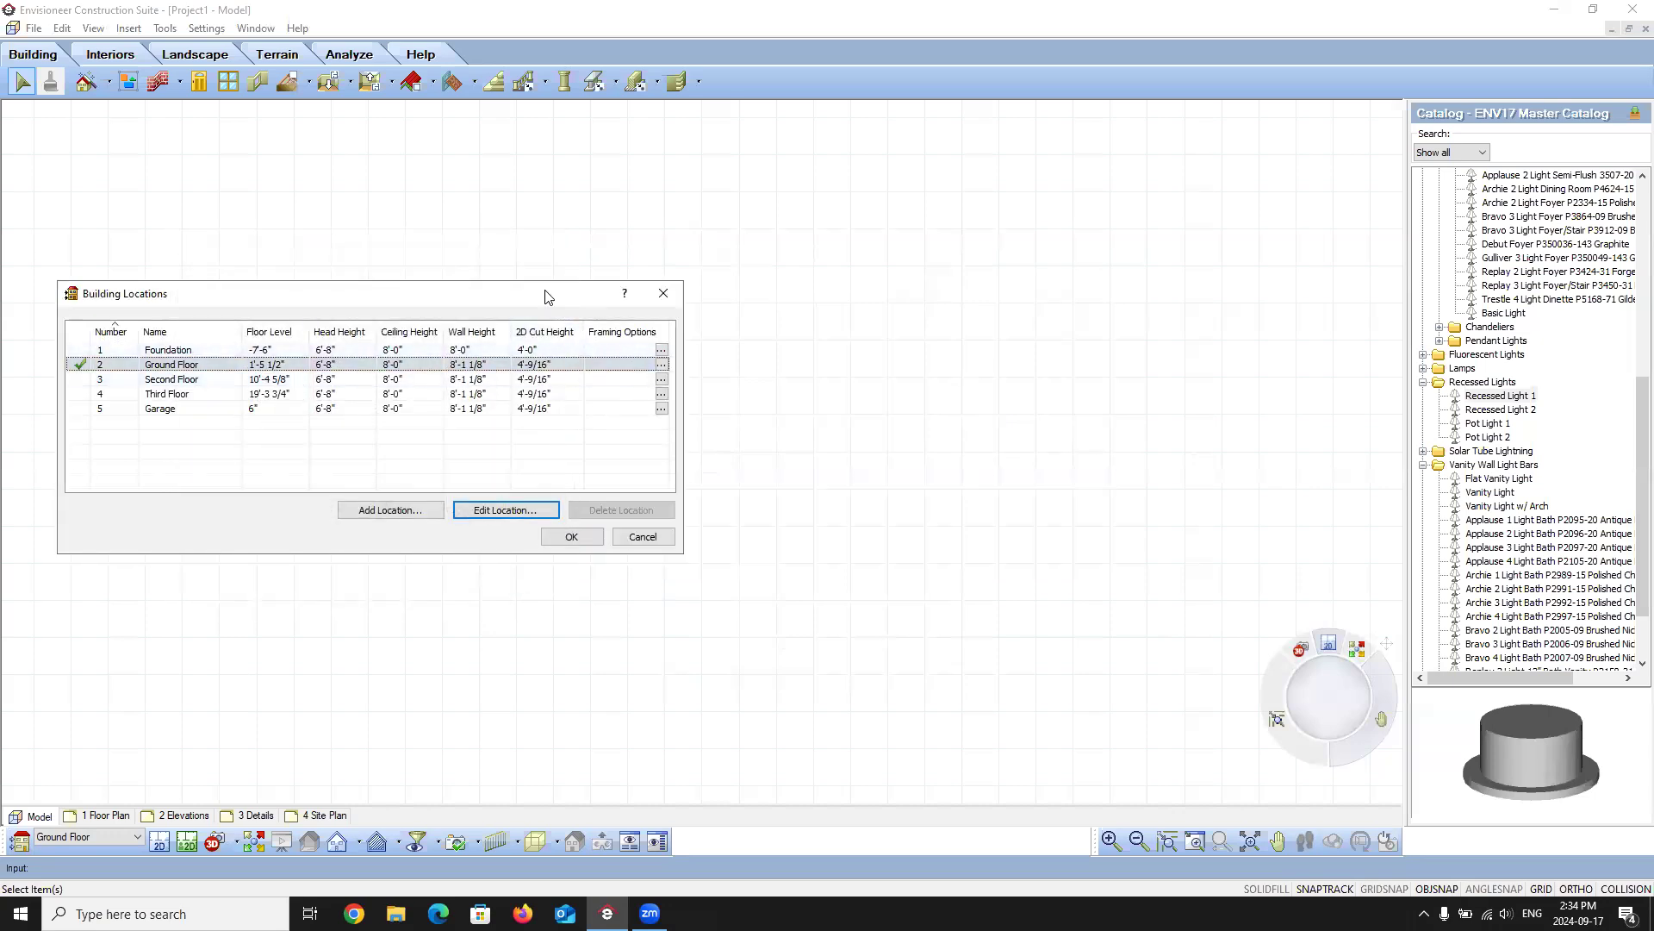
- Examine the Third Floor's from-existing location calculator, including its floor level fields, and close it without changes
left_click_drag(544, 296, 517, 331)
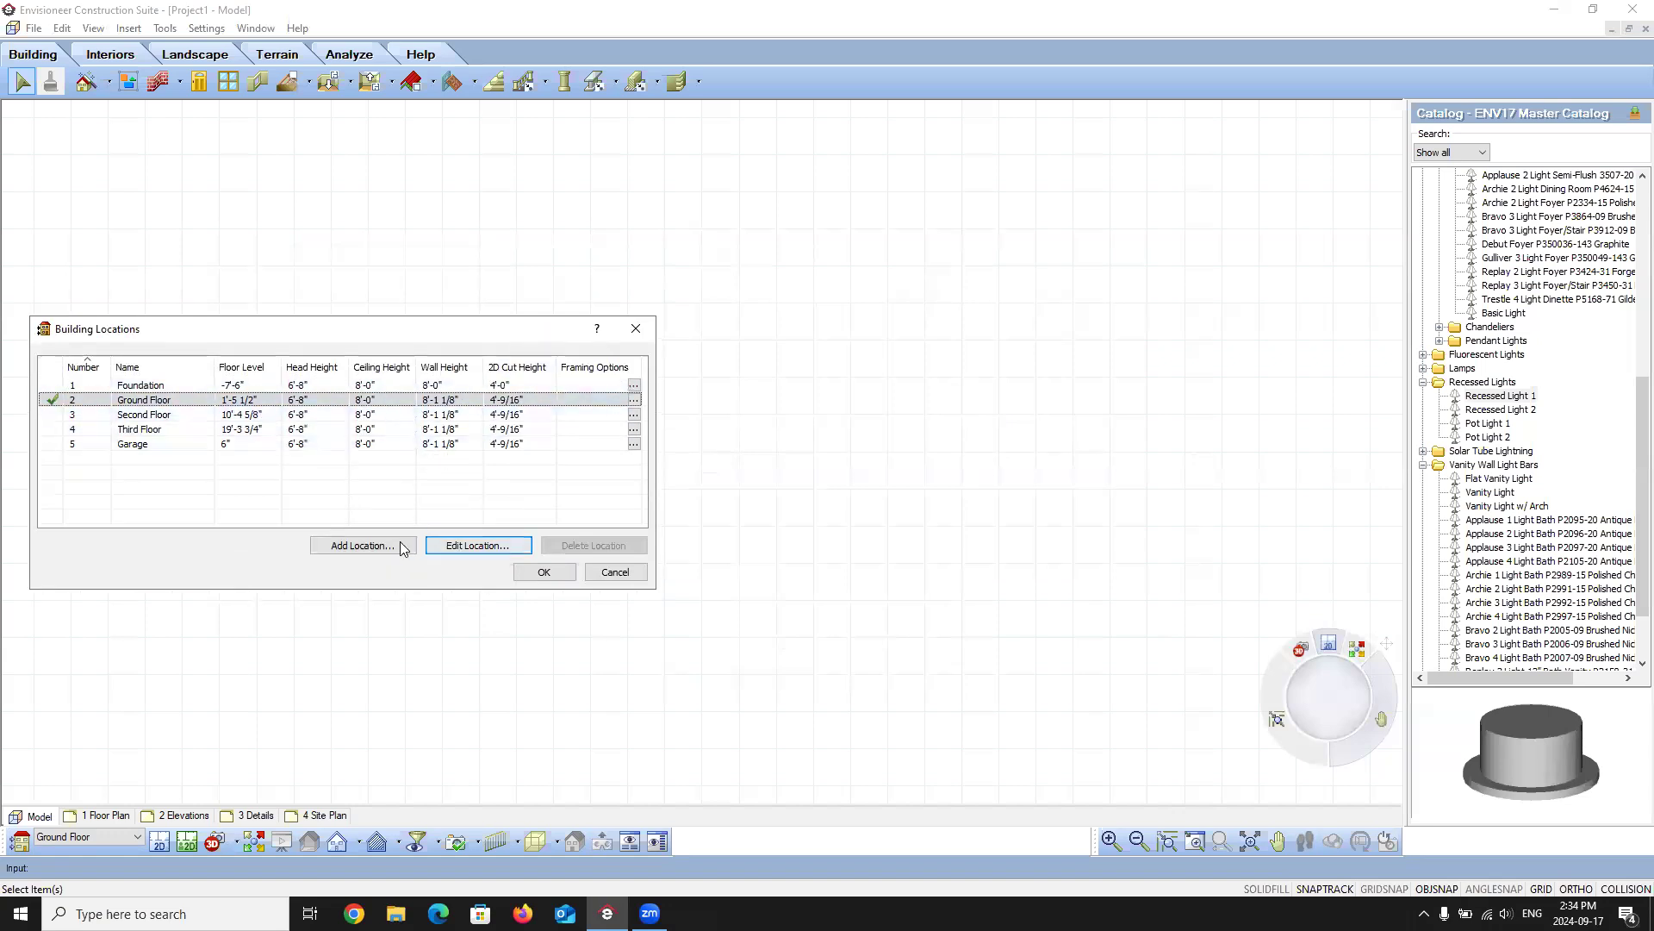
left_click(161, 431)
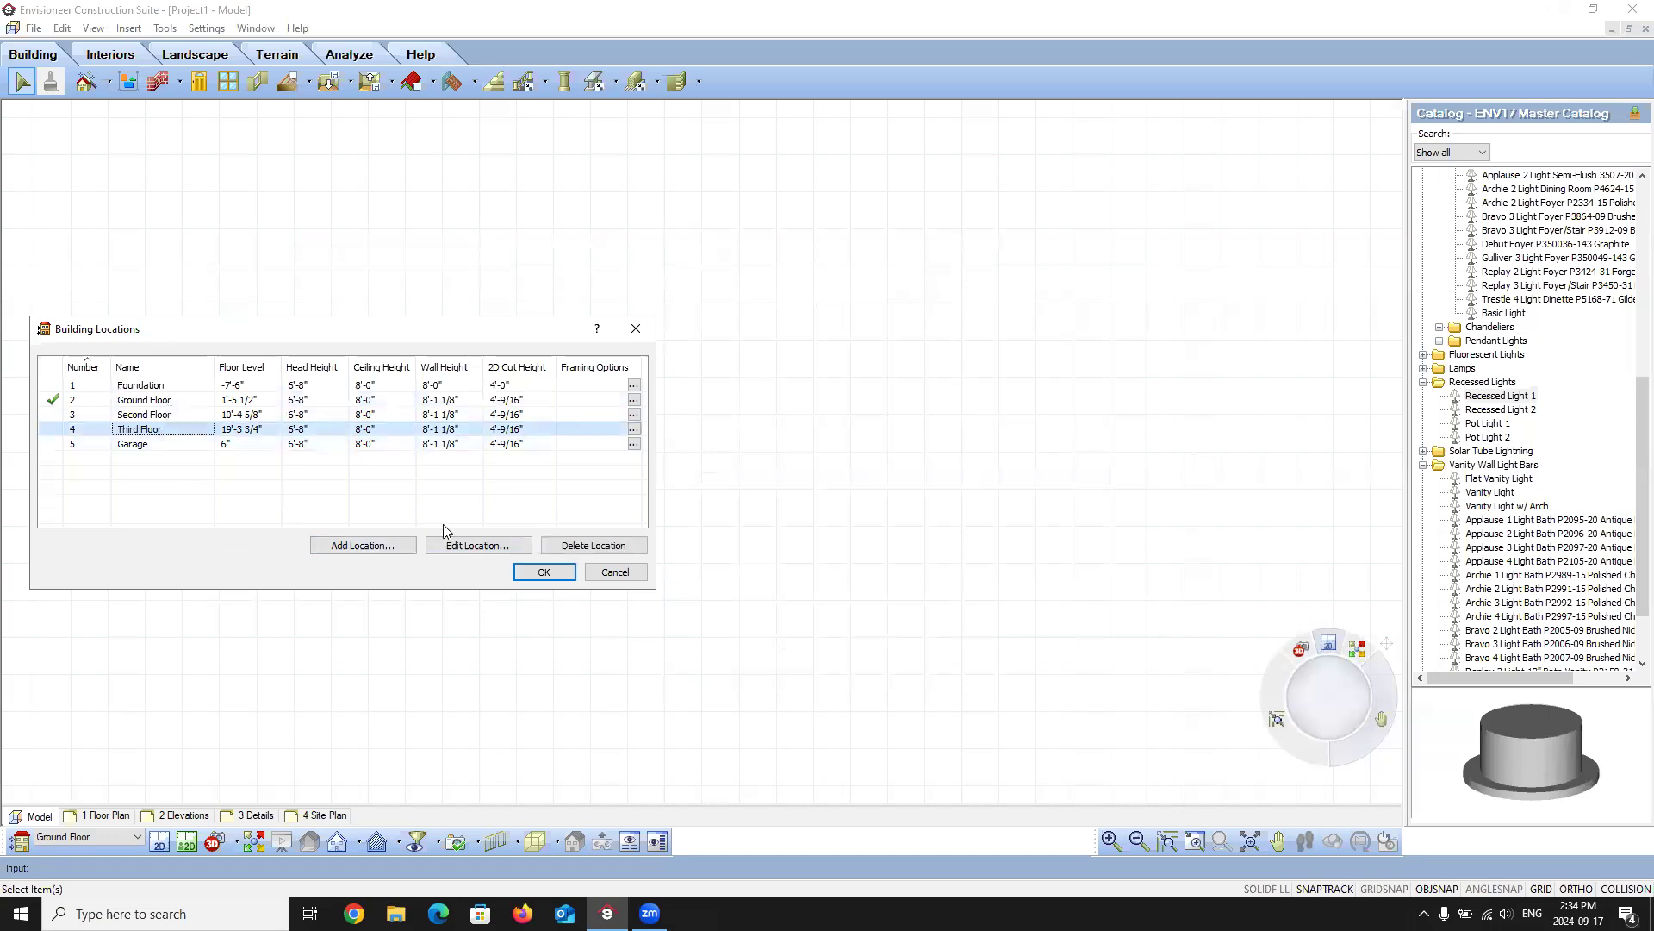
left_click(478, 545)
left_click_drag(339, 236, 336, 184)
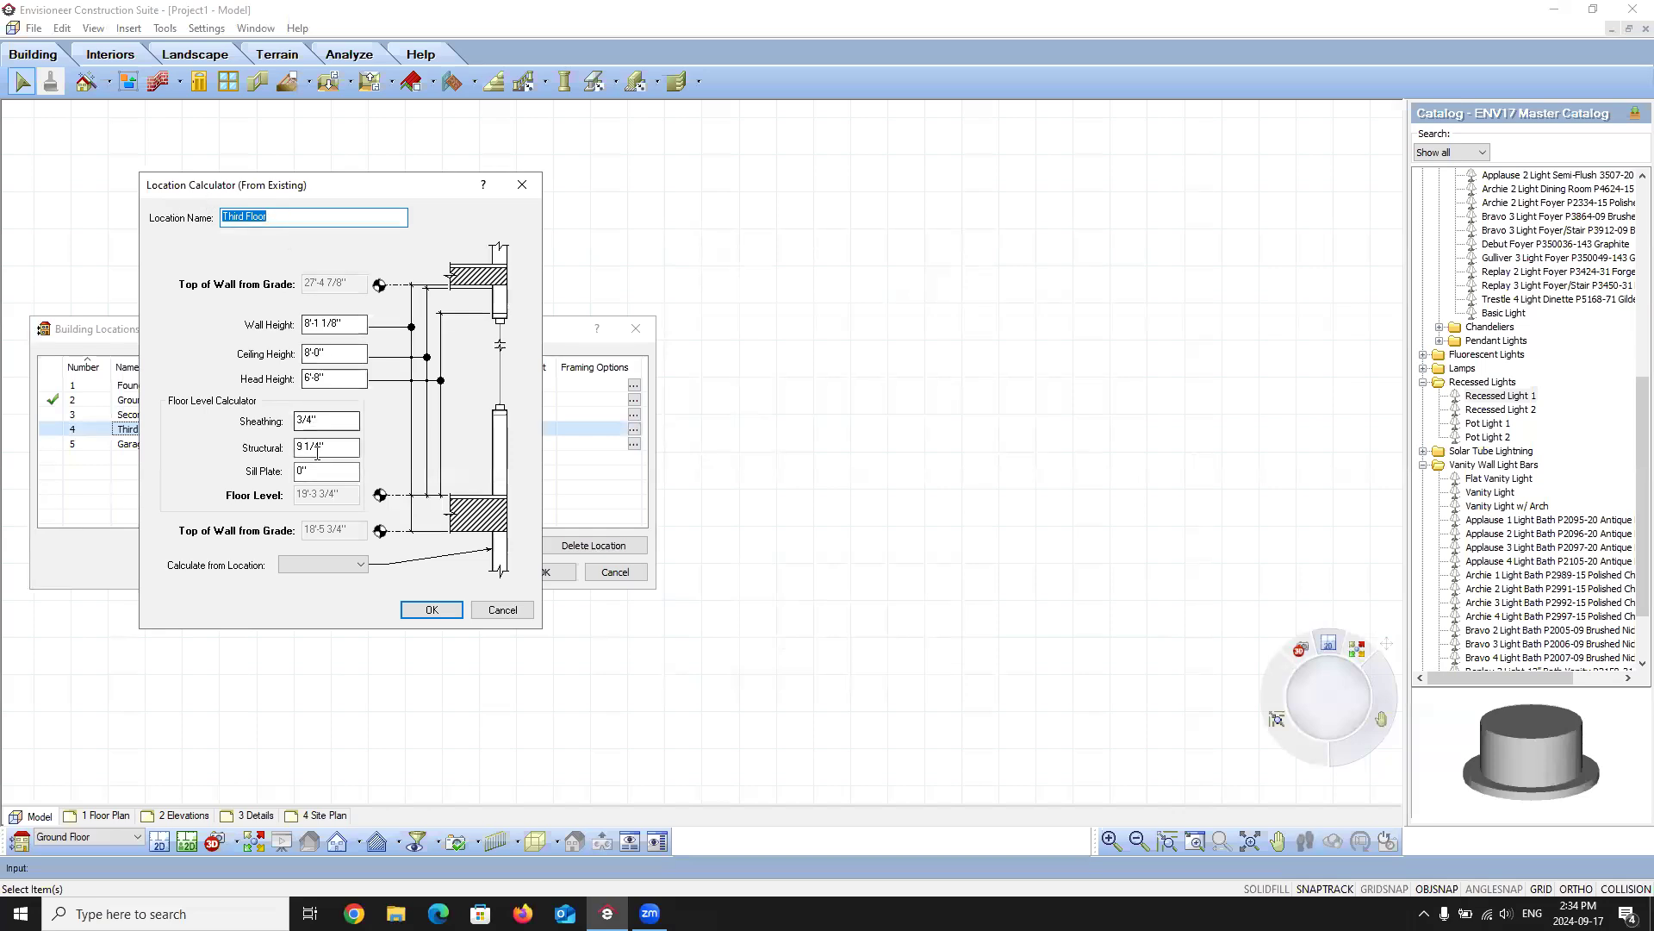
left_click(502, 609)
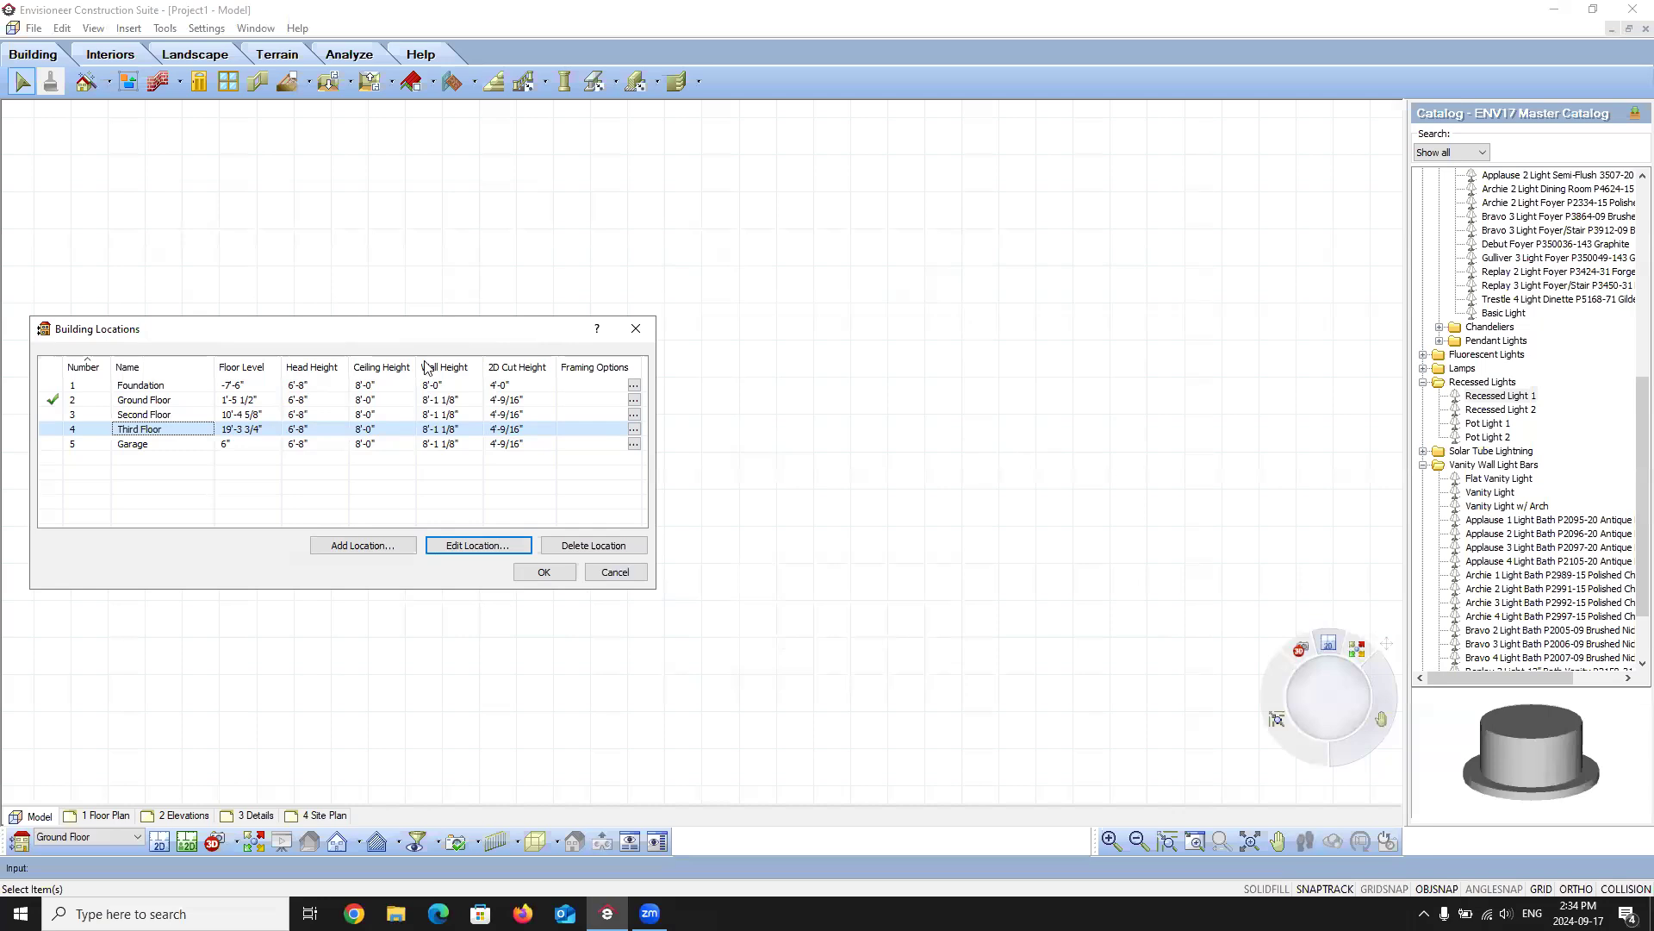
- Examine the Second Floor's from-grade location calculator and close it without changes
left_click(194, 400)
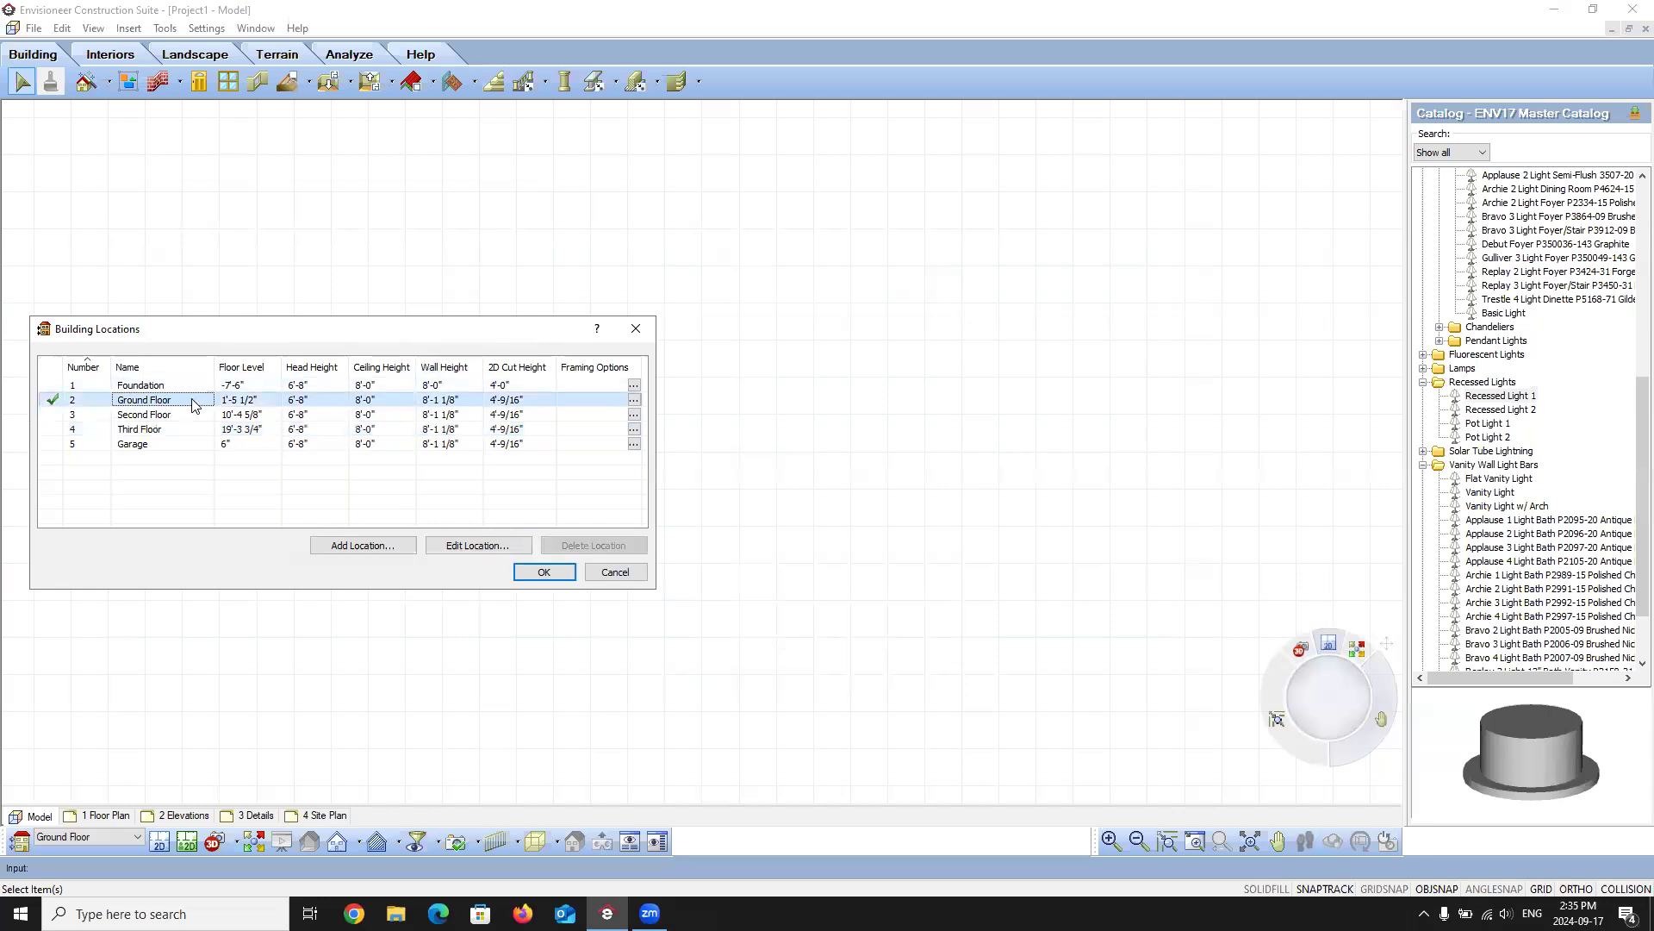
left_click(178, 415)
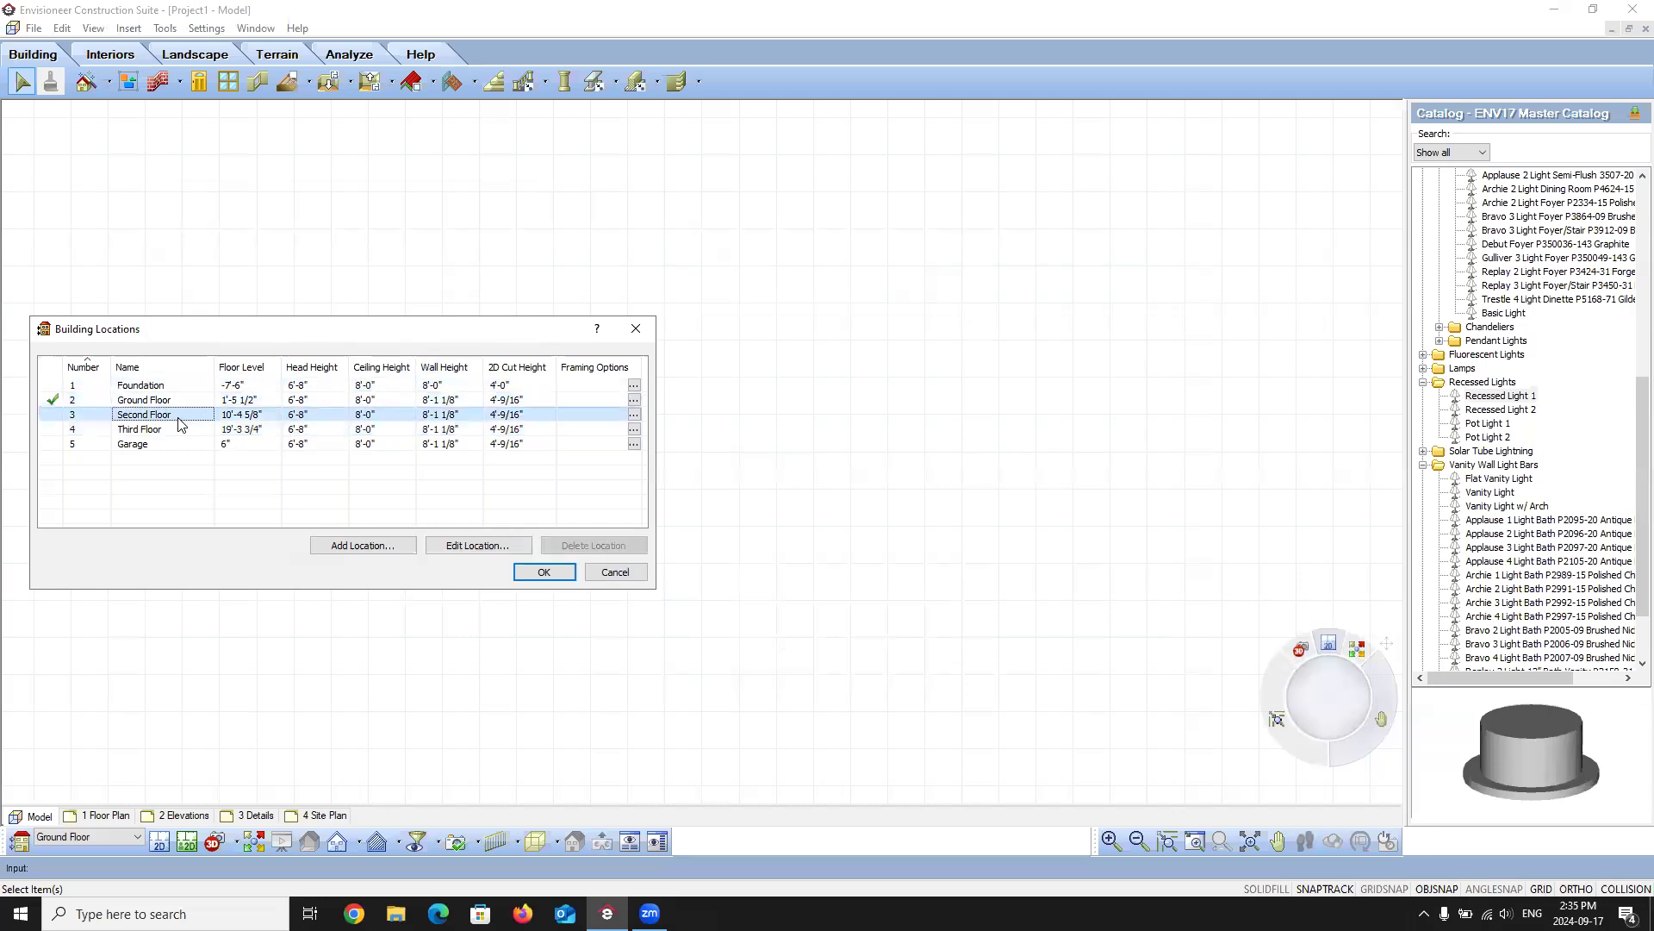
left_click(470, 546)
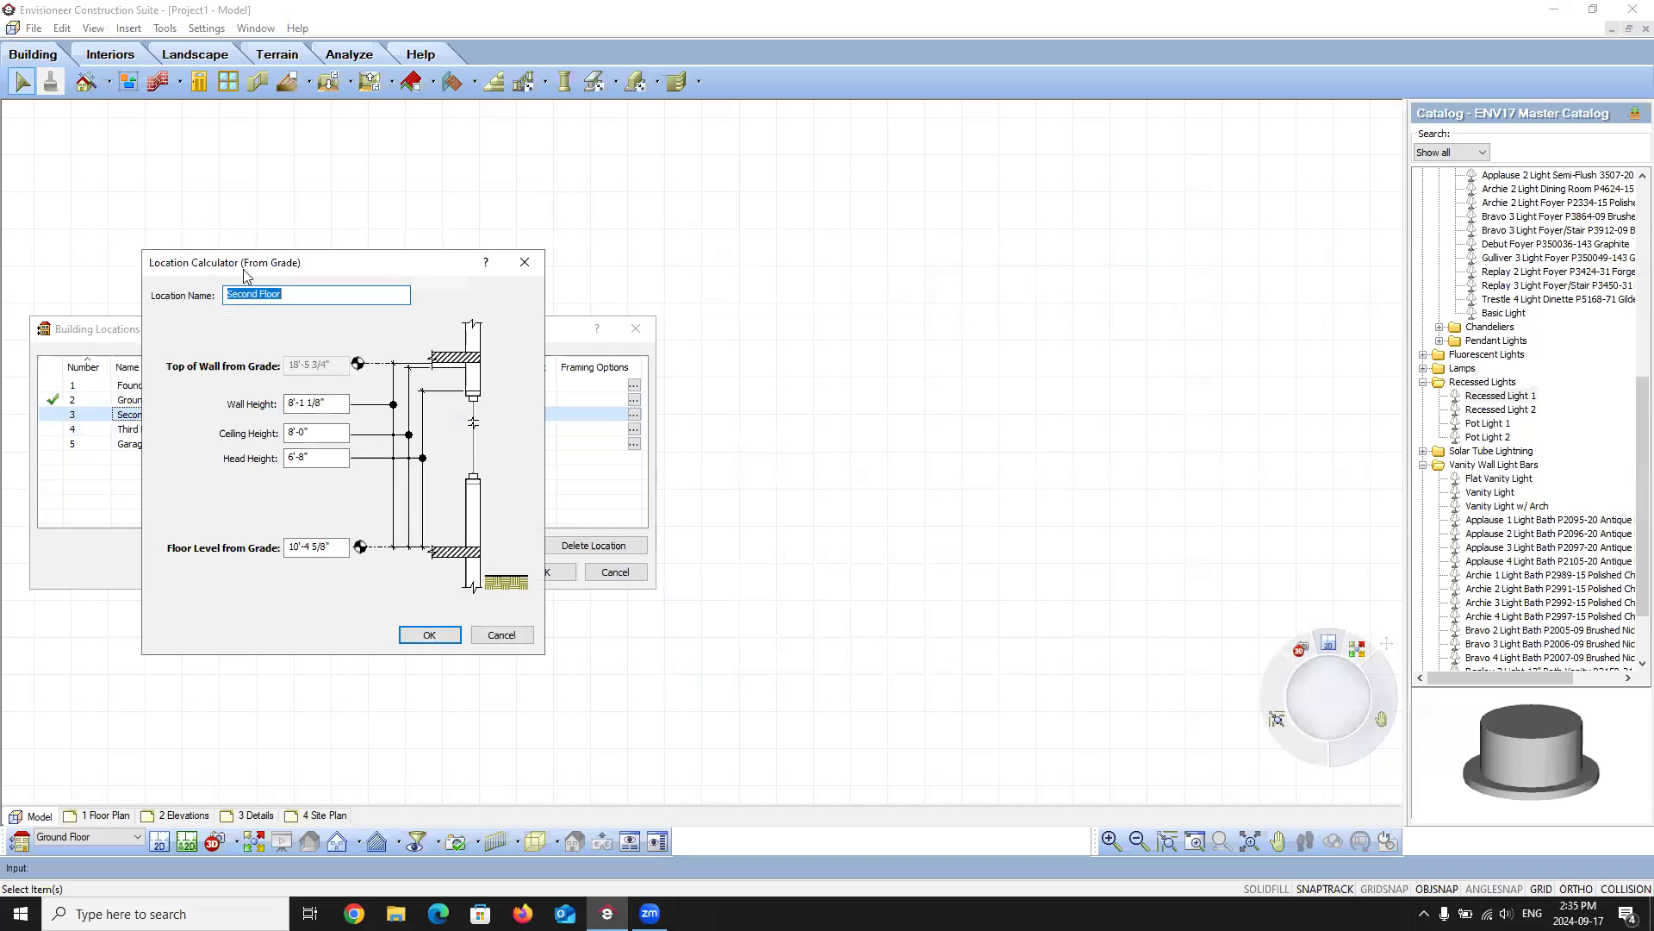
left_click(497, 636)
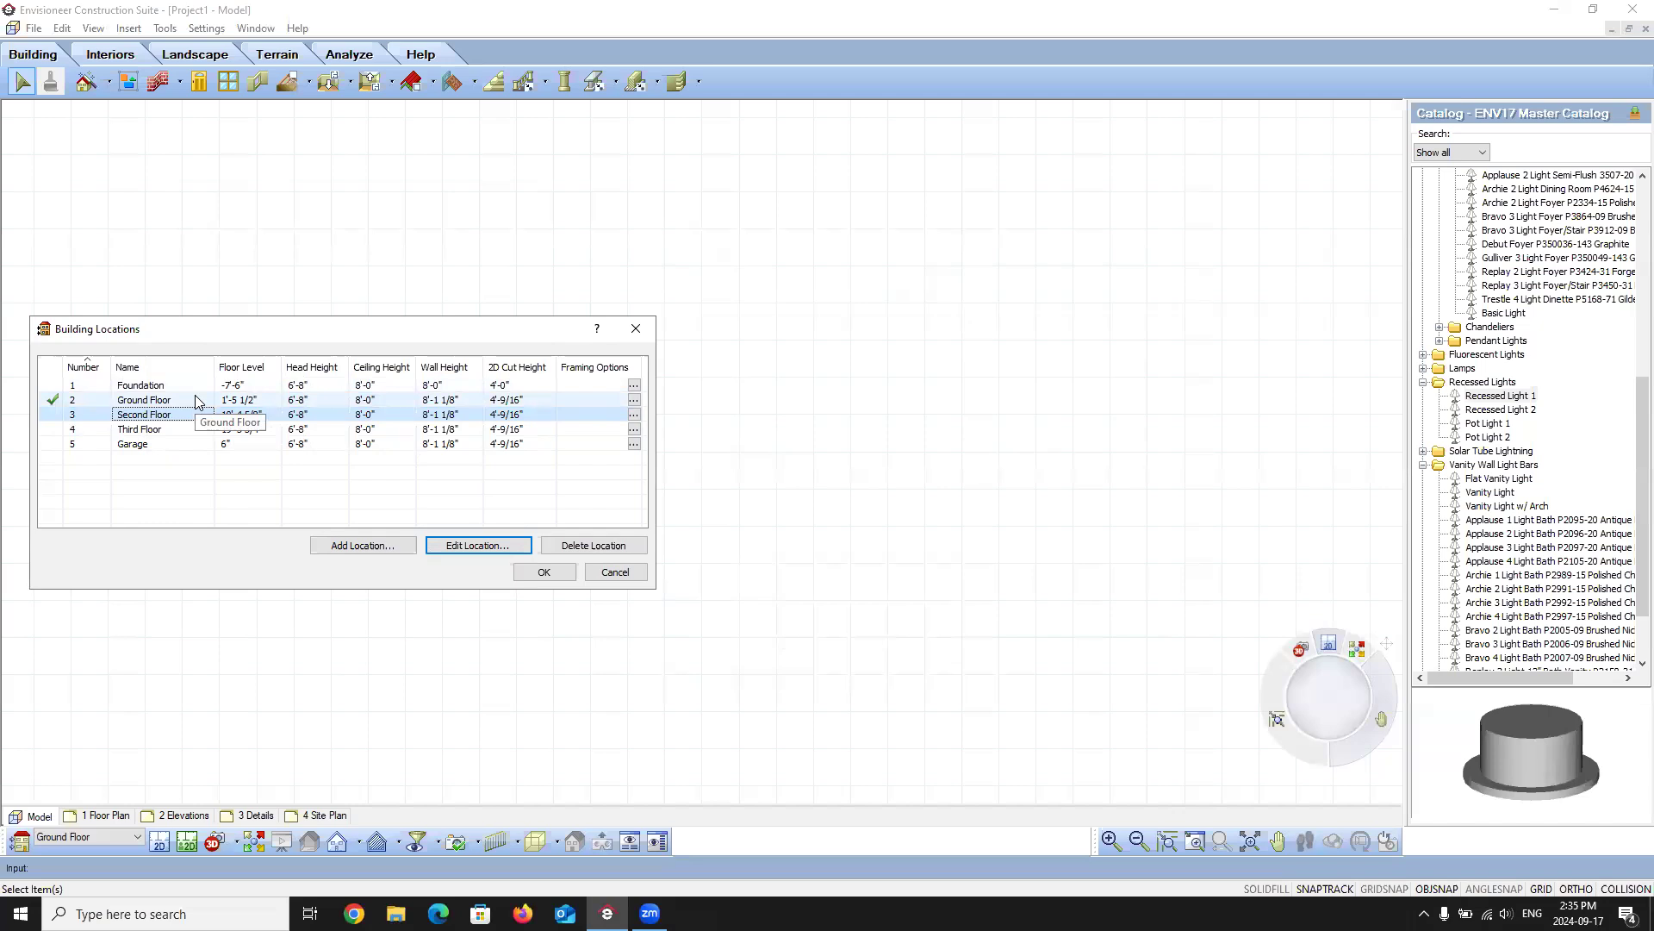
- View the calculation methods offered for a new building location and cancel without adding one
left_click(183, 430)
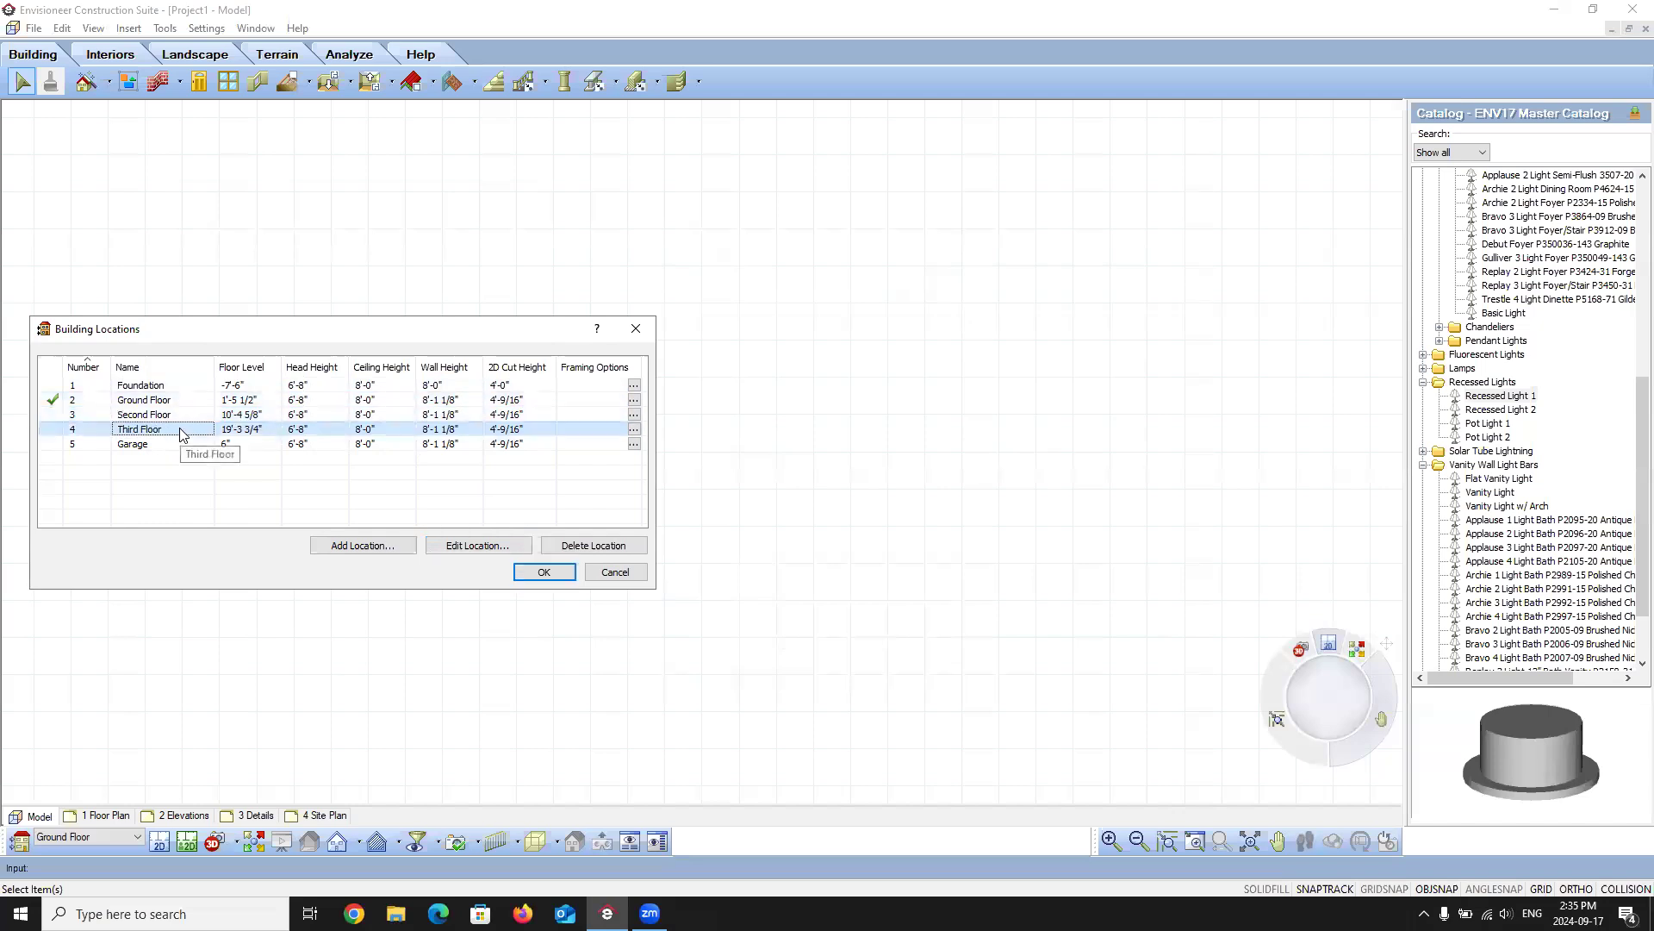
left_click(362, 548)
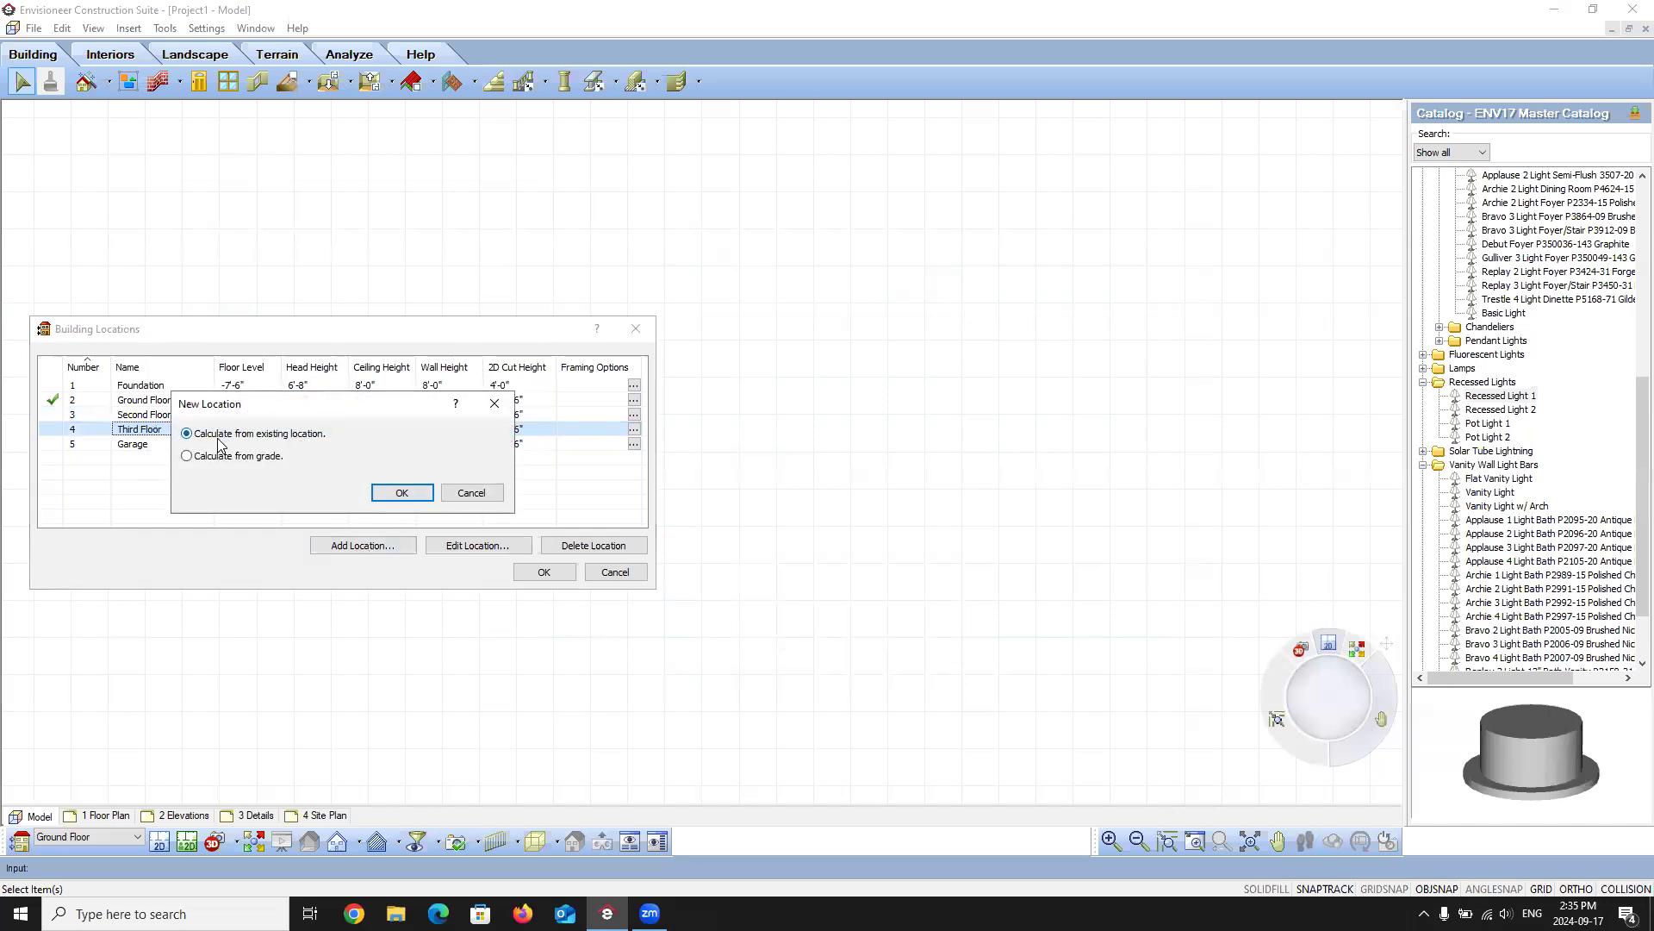
left_click(466, 493)
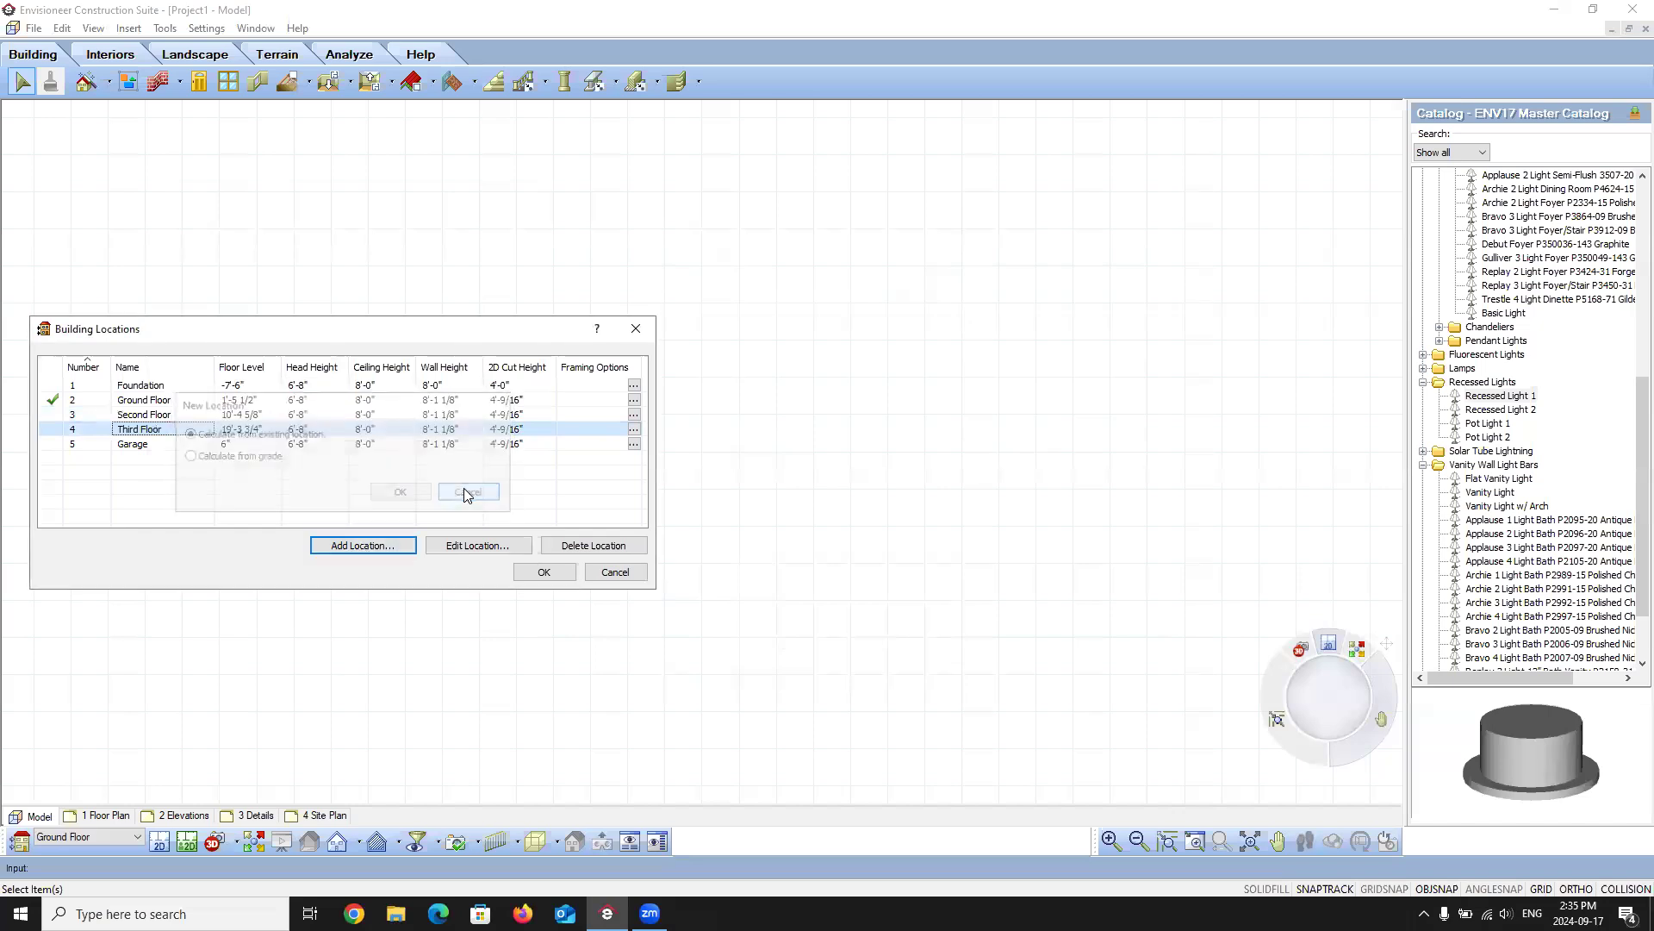
- Compare the Third Floor's from-existing location calculator with the Ground Floor's from-grade calculator, closing both without changes
left_click(480, 548)
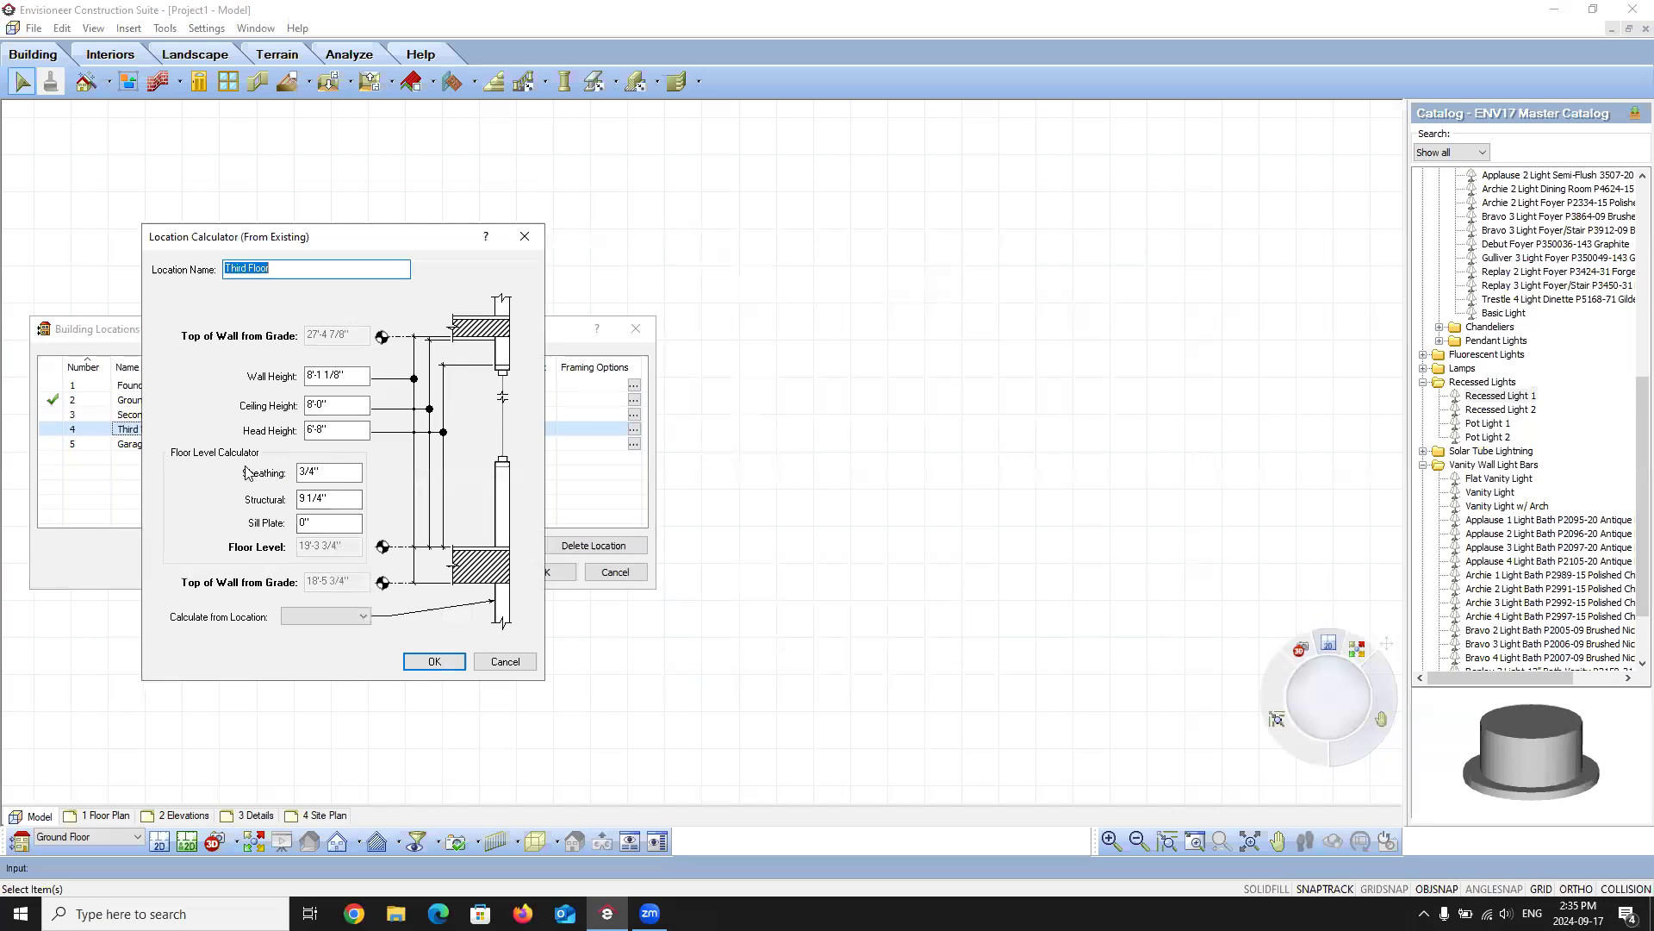
left_click(498, 665)
left_click(160, 401)
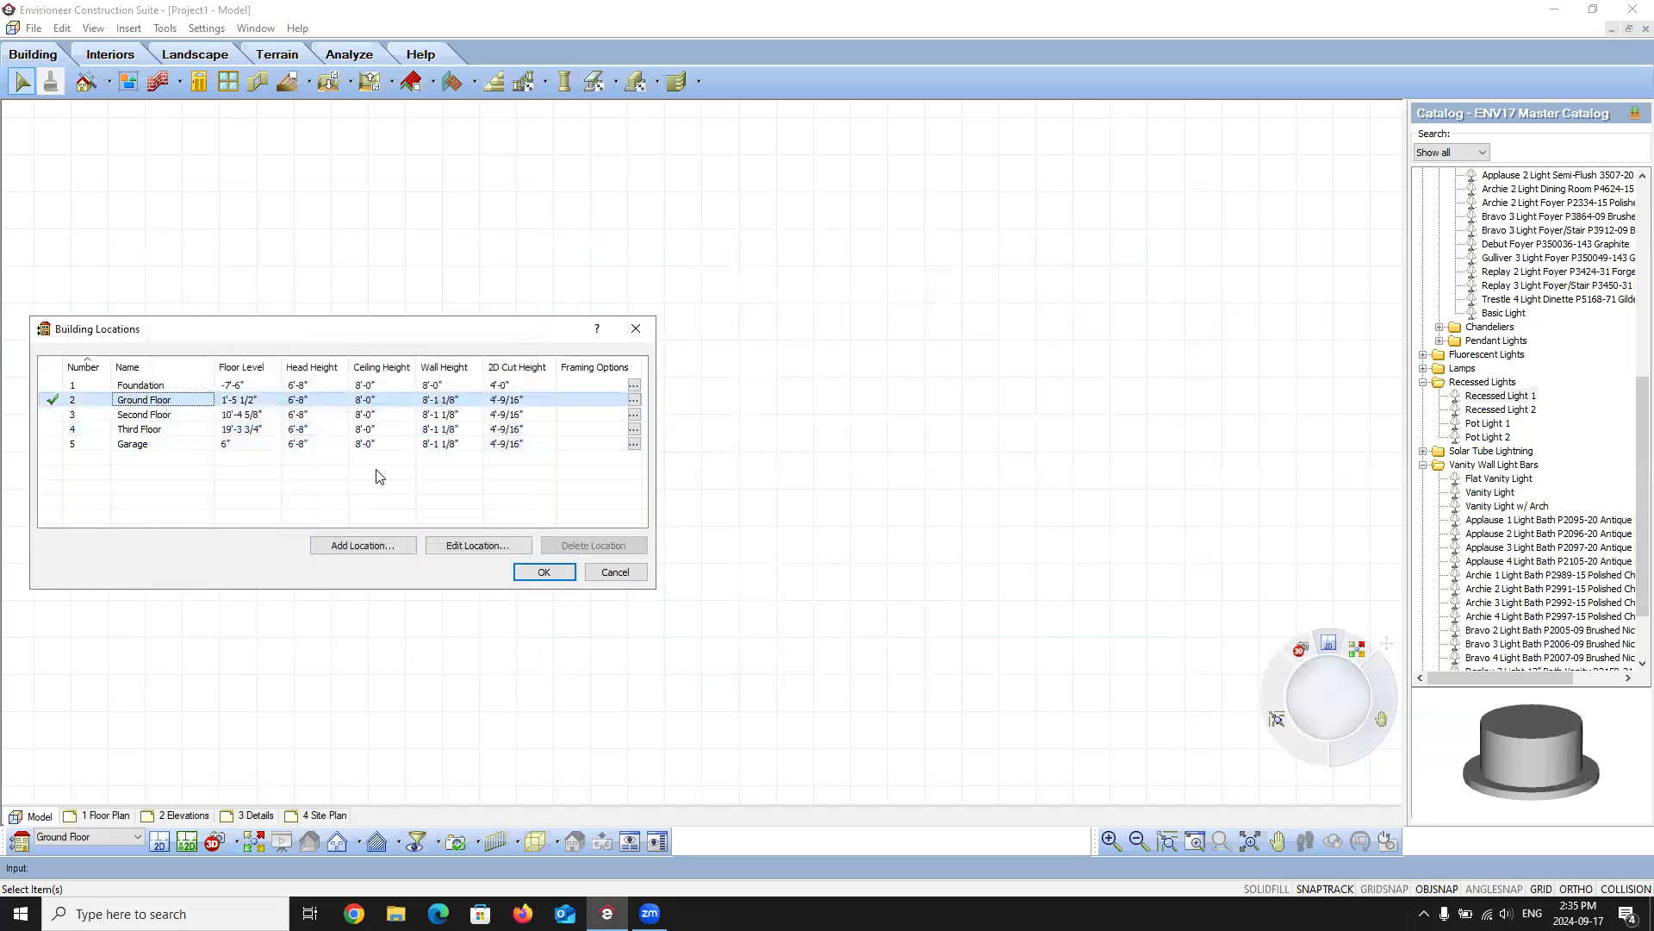
left_click(448, 545)
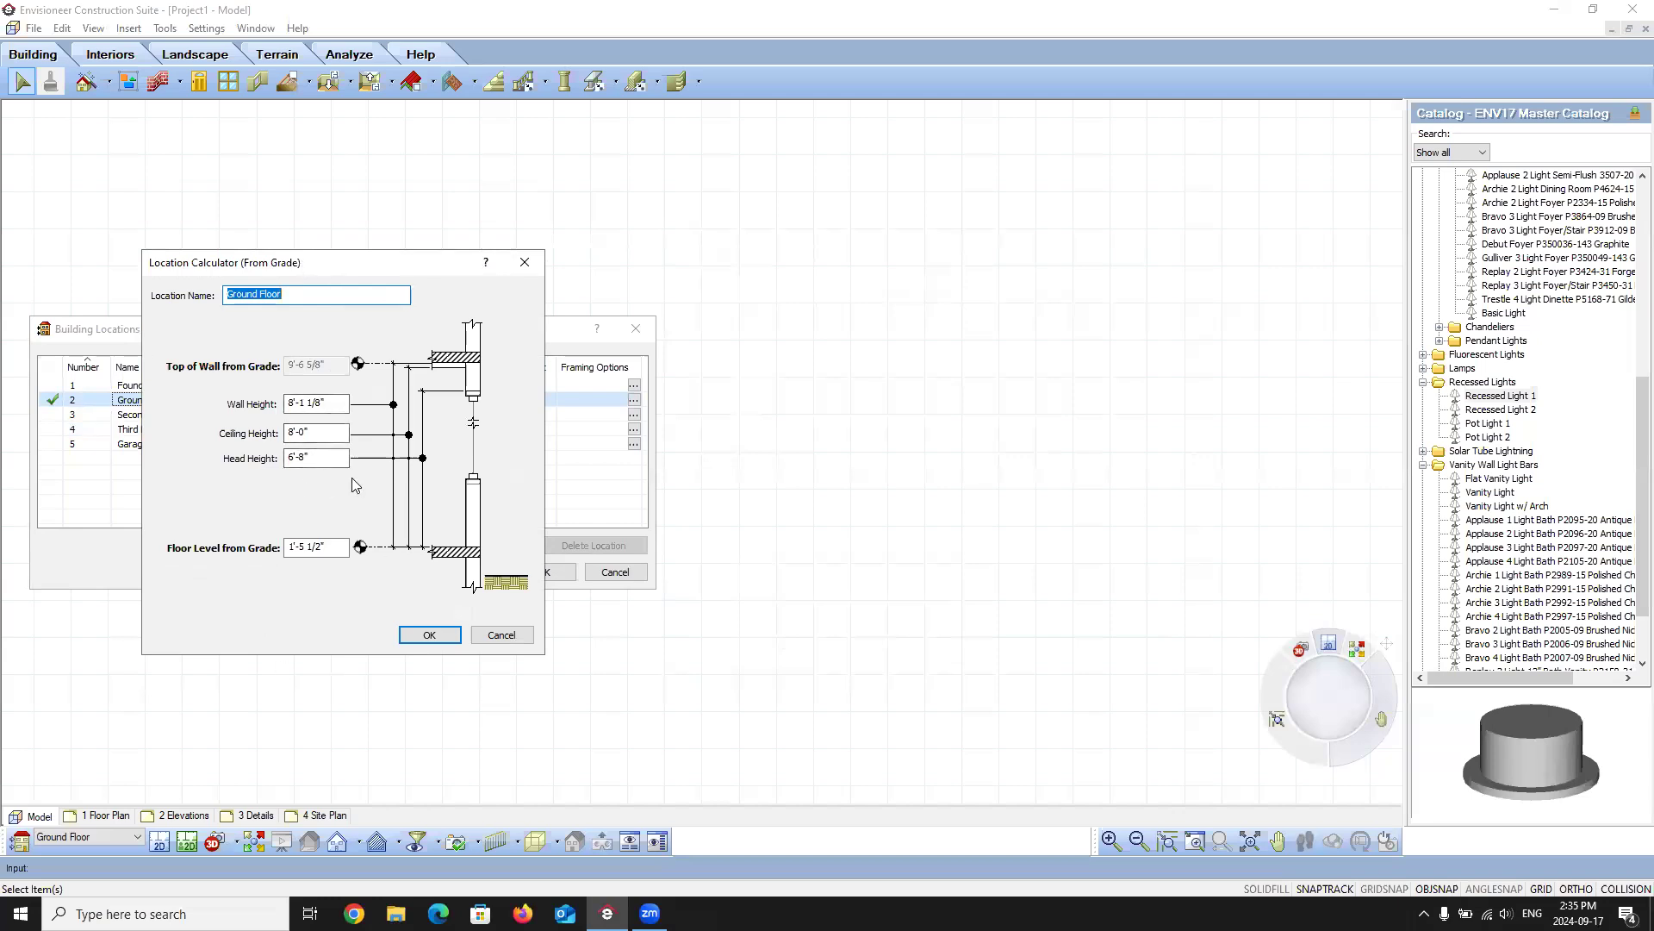
left_click(500, 635)
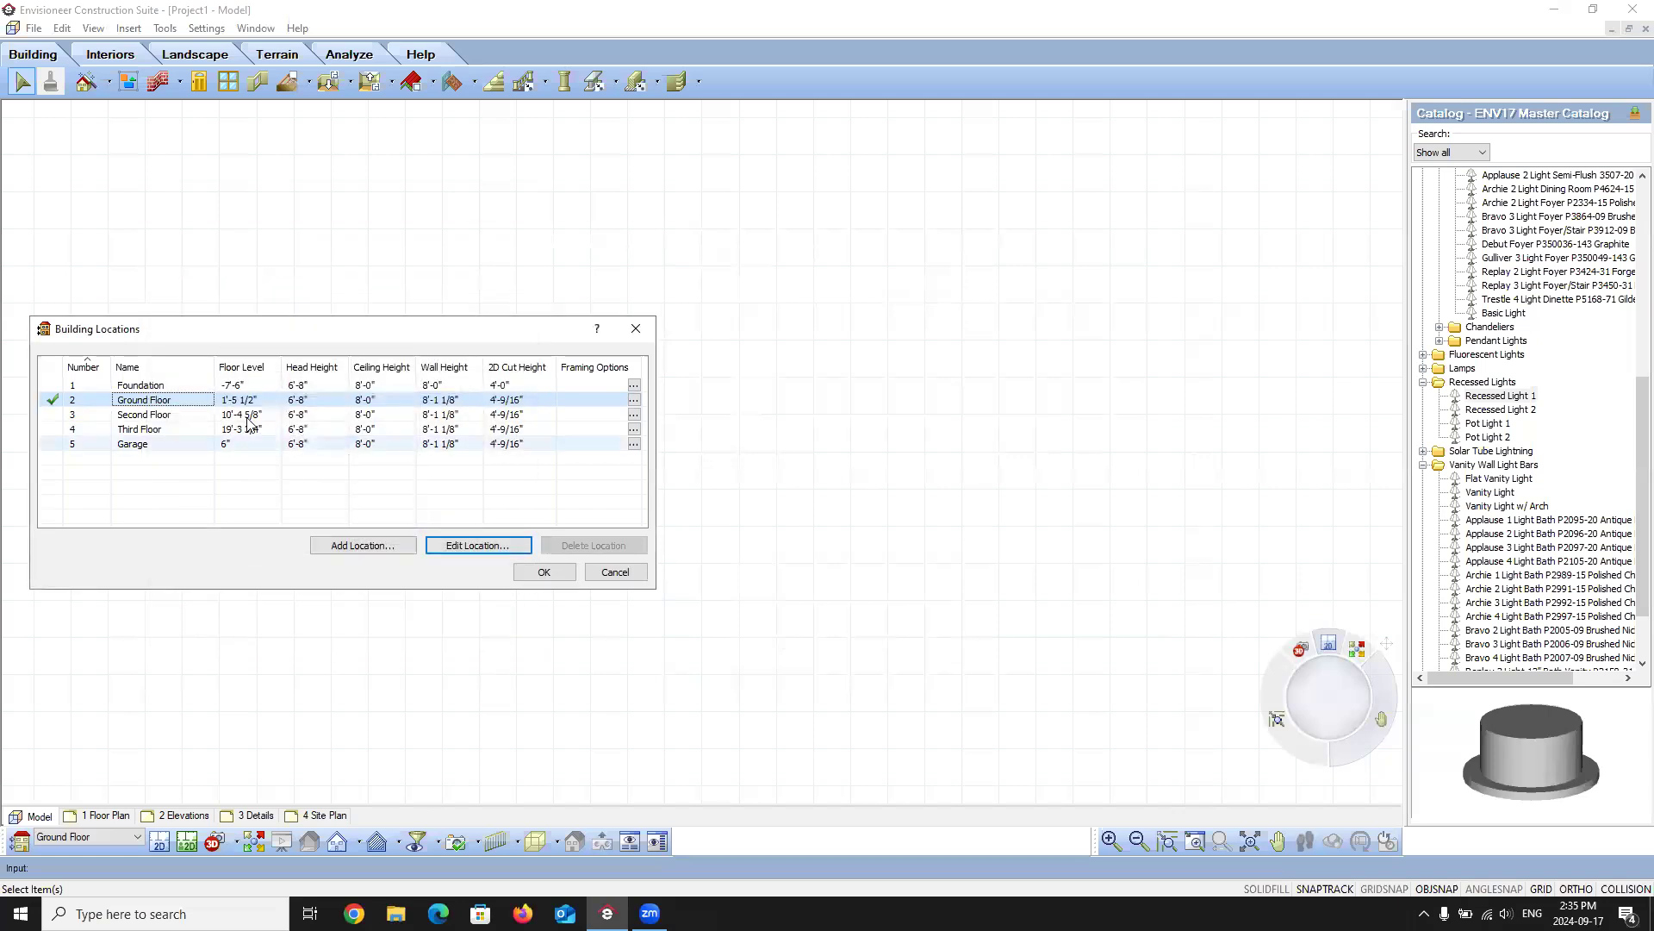
- Review the Third Floor's floor level calculator fields again and cancel out of the calculator and the building locations
left_click(193, 428)
left_click(478, 545)
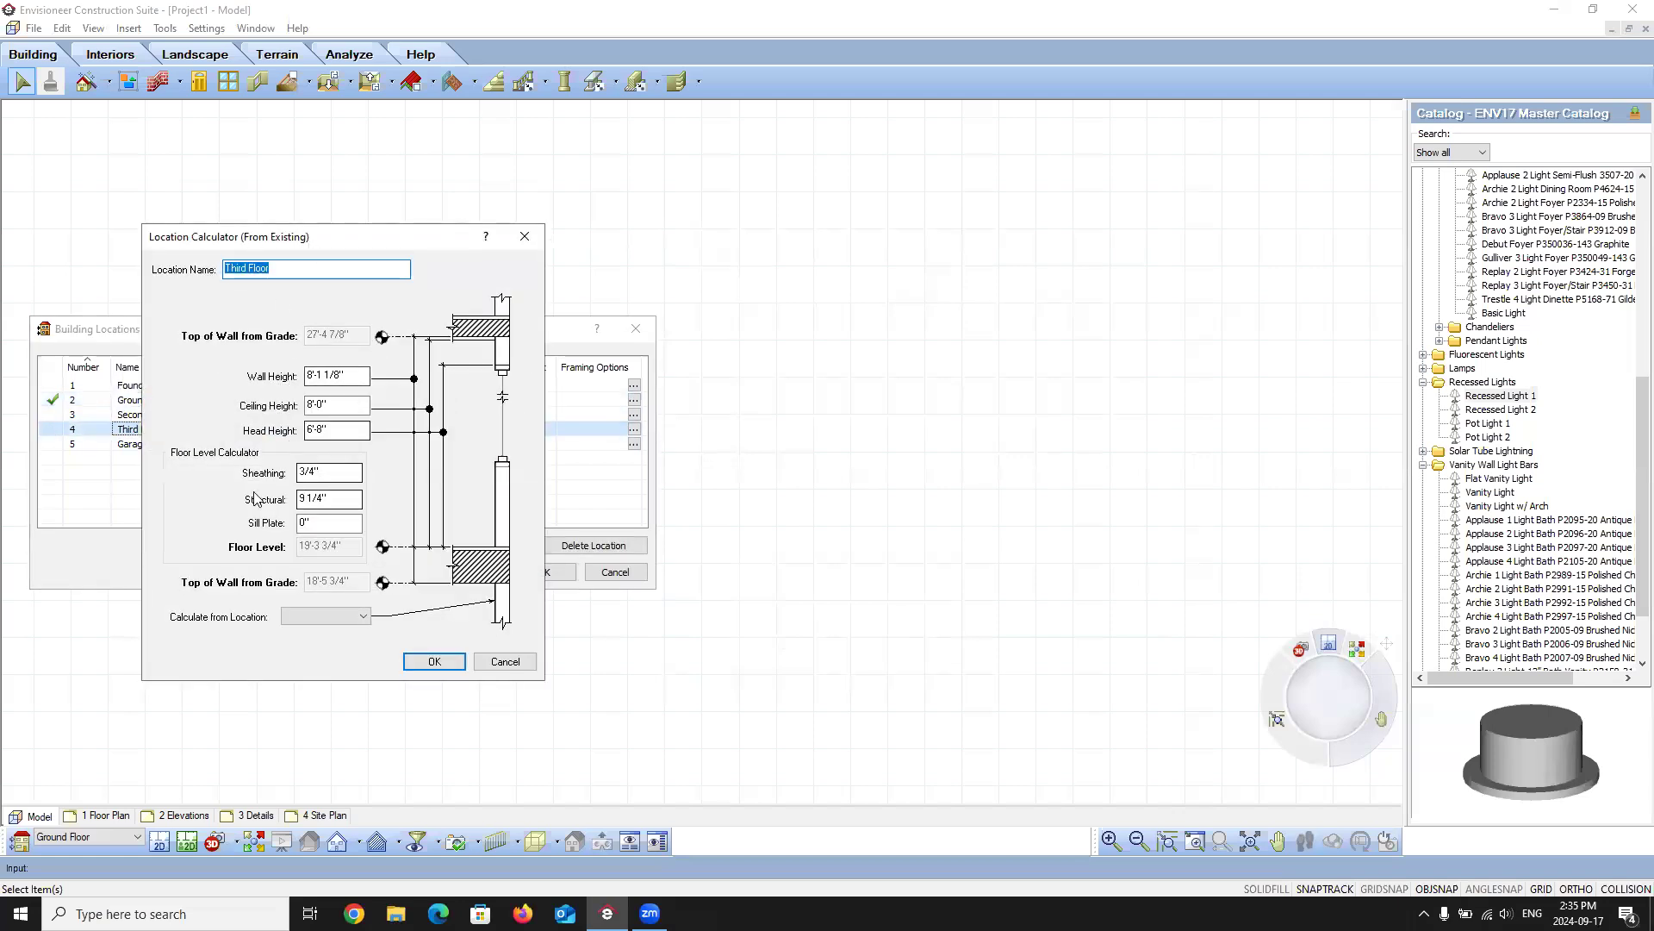
left_click(505, 661)
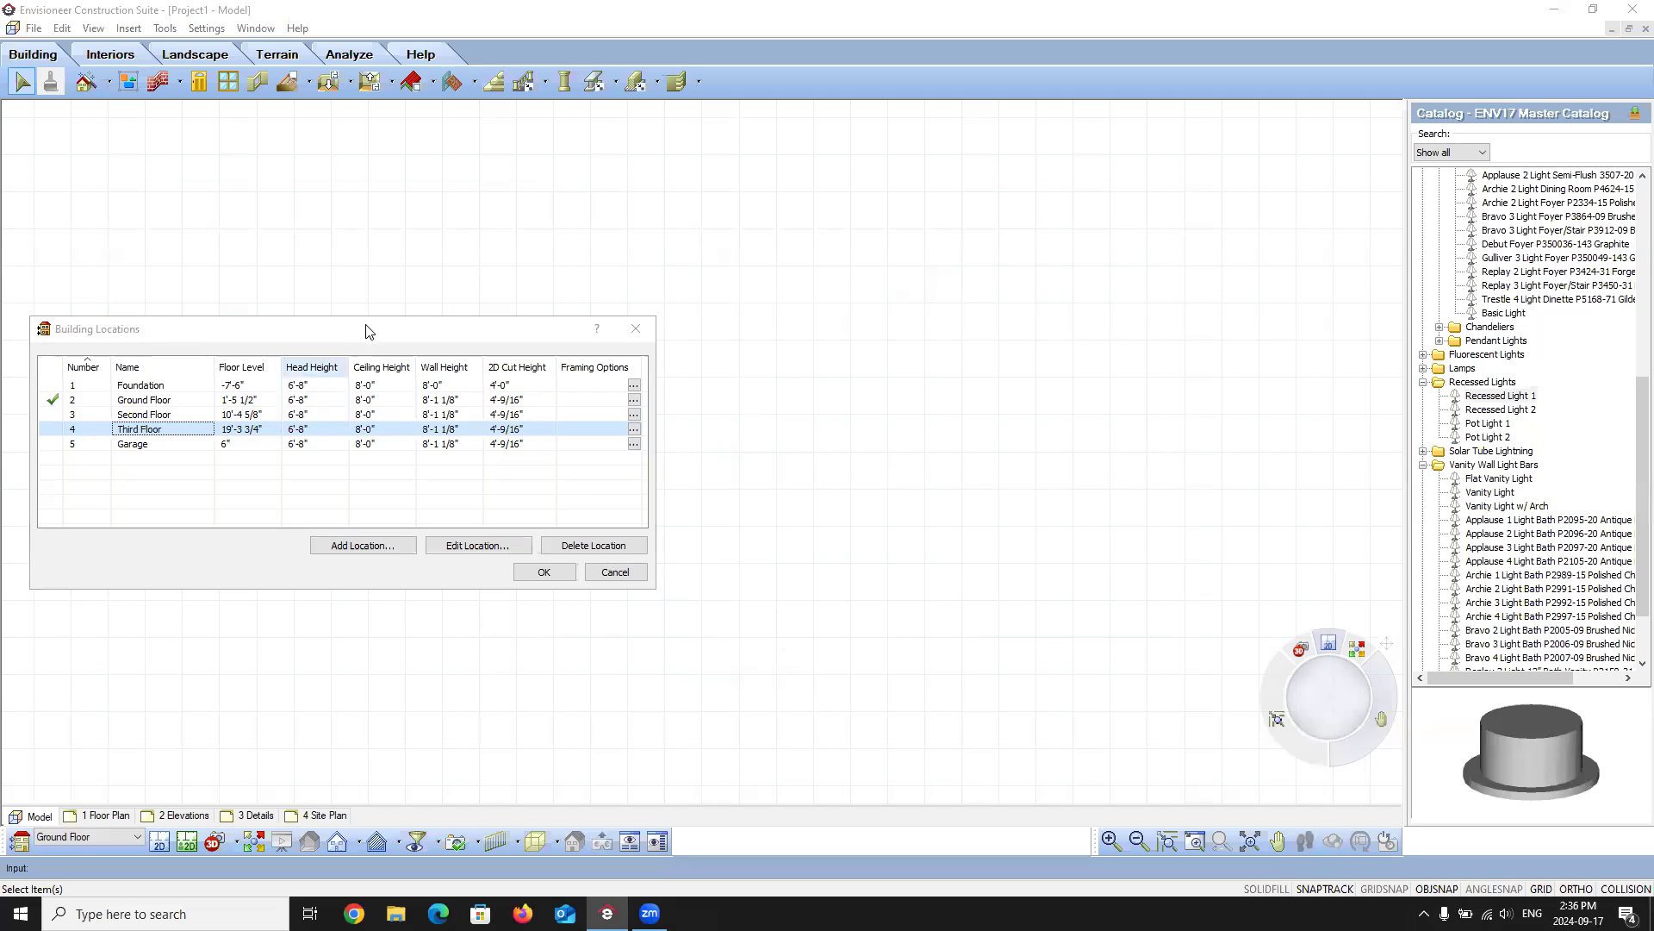
left_click_drag(367, 328, 556, 301)
left_click(807, 546)
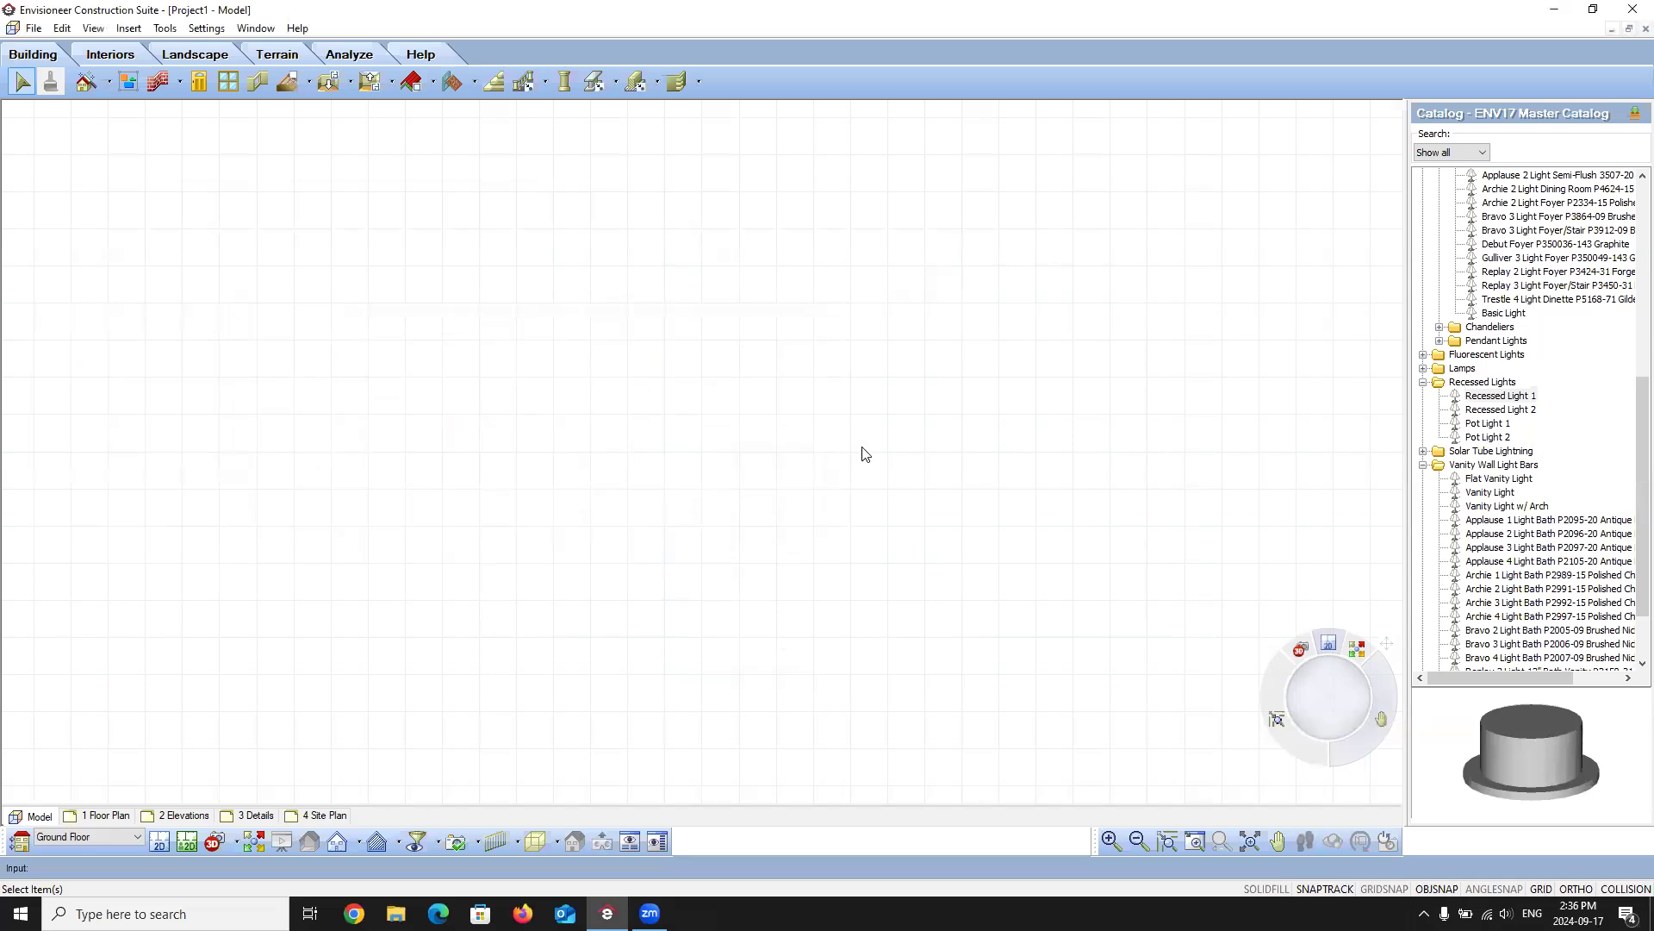